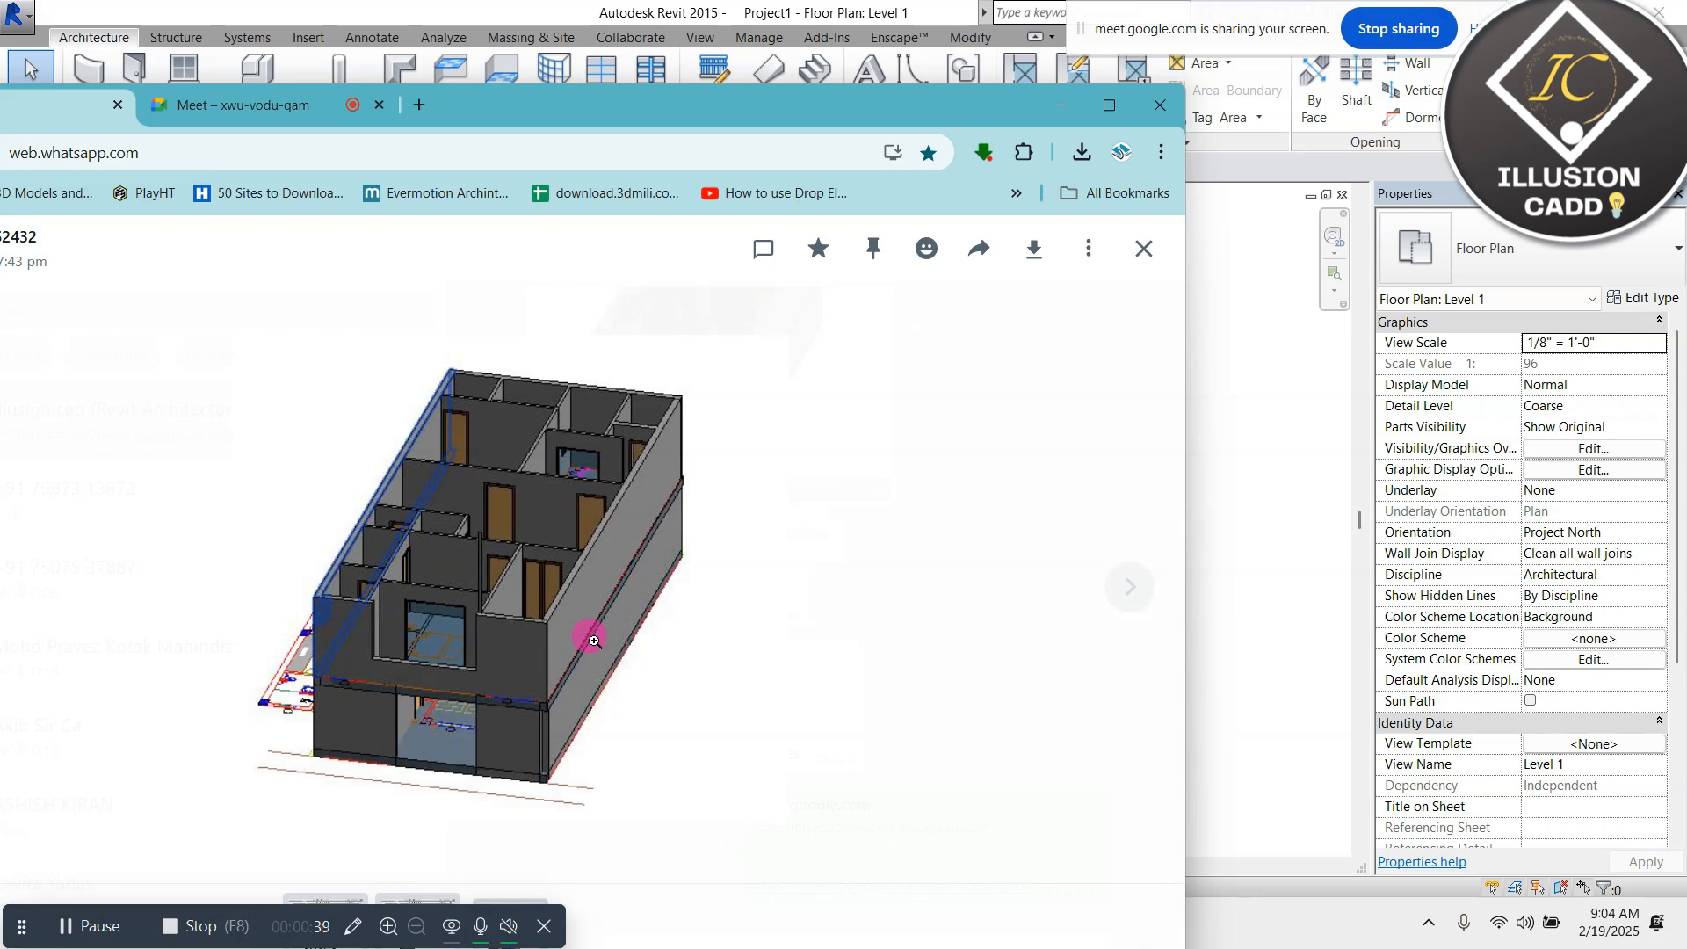
Switch to Revit and draw a rectangular outline of Generic - 8" walls, about 35' by 32' 6", between the elevation markers
left_click(1139, 241)
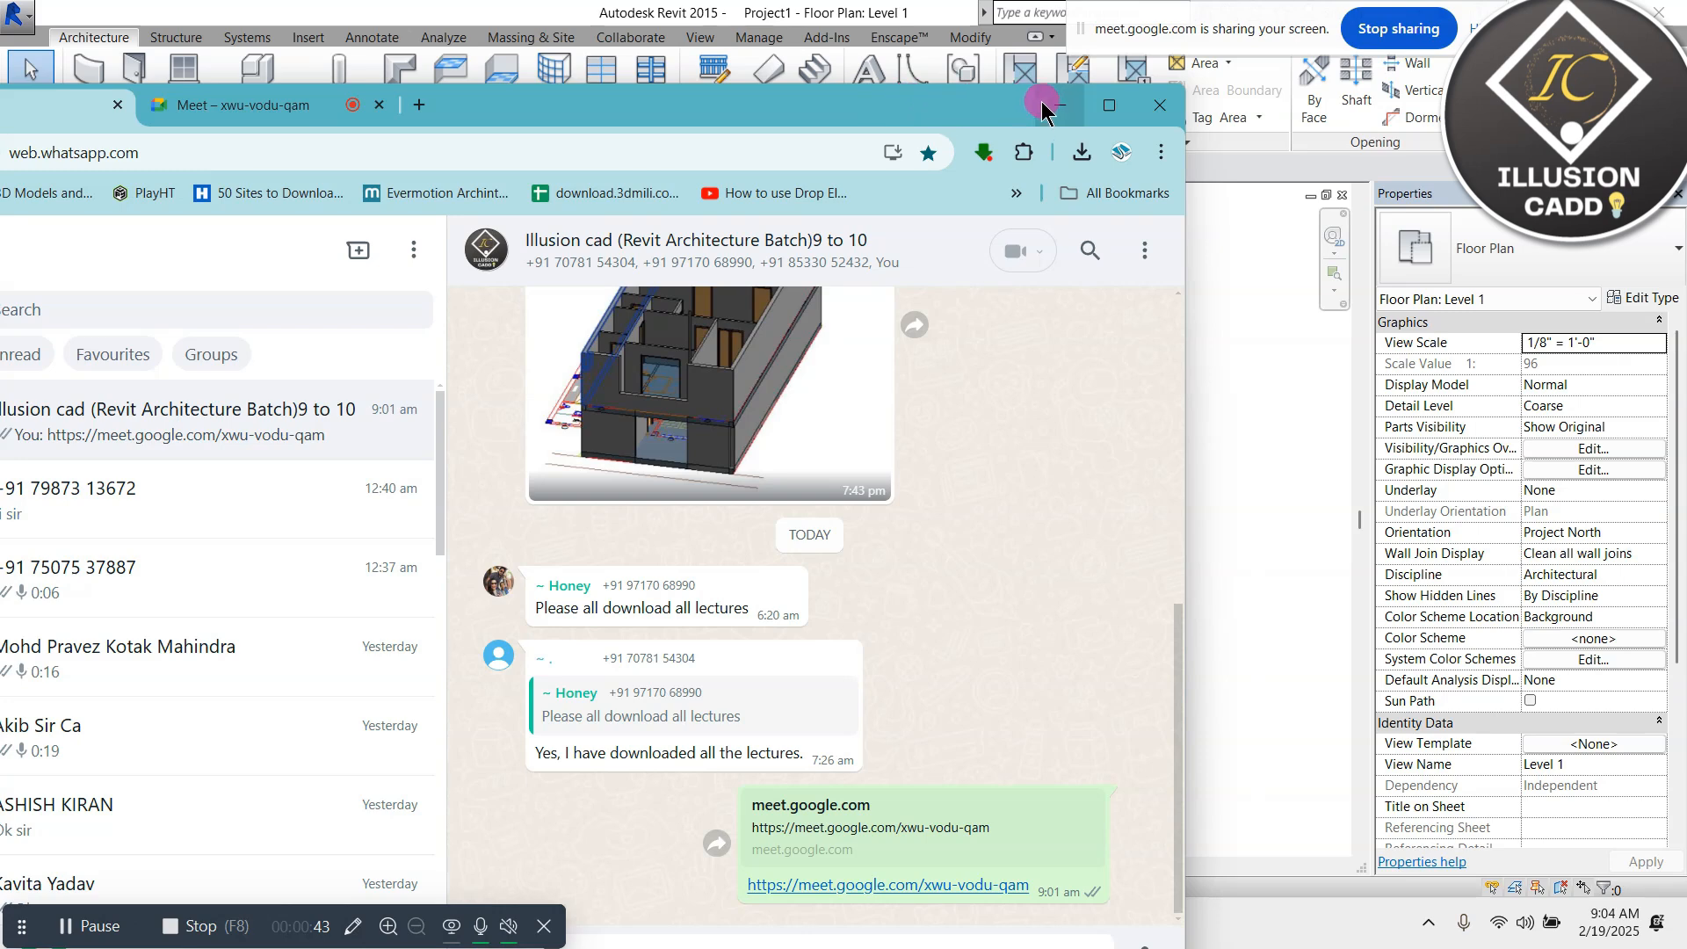
left_click(1058, 105)
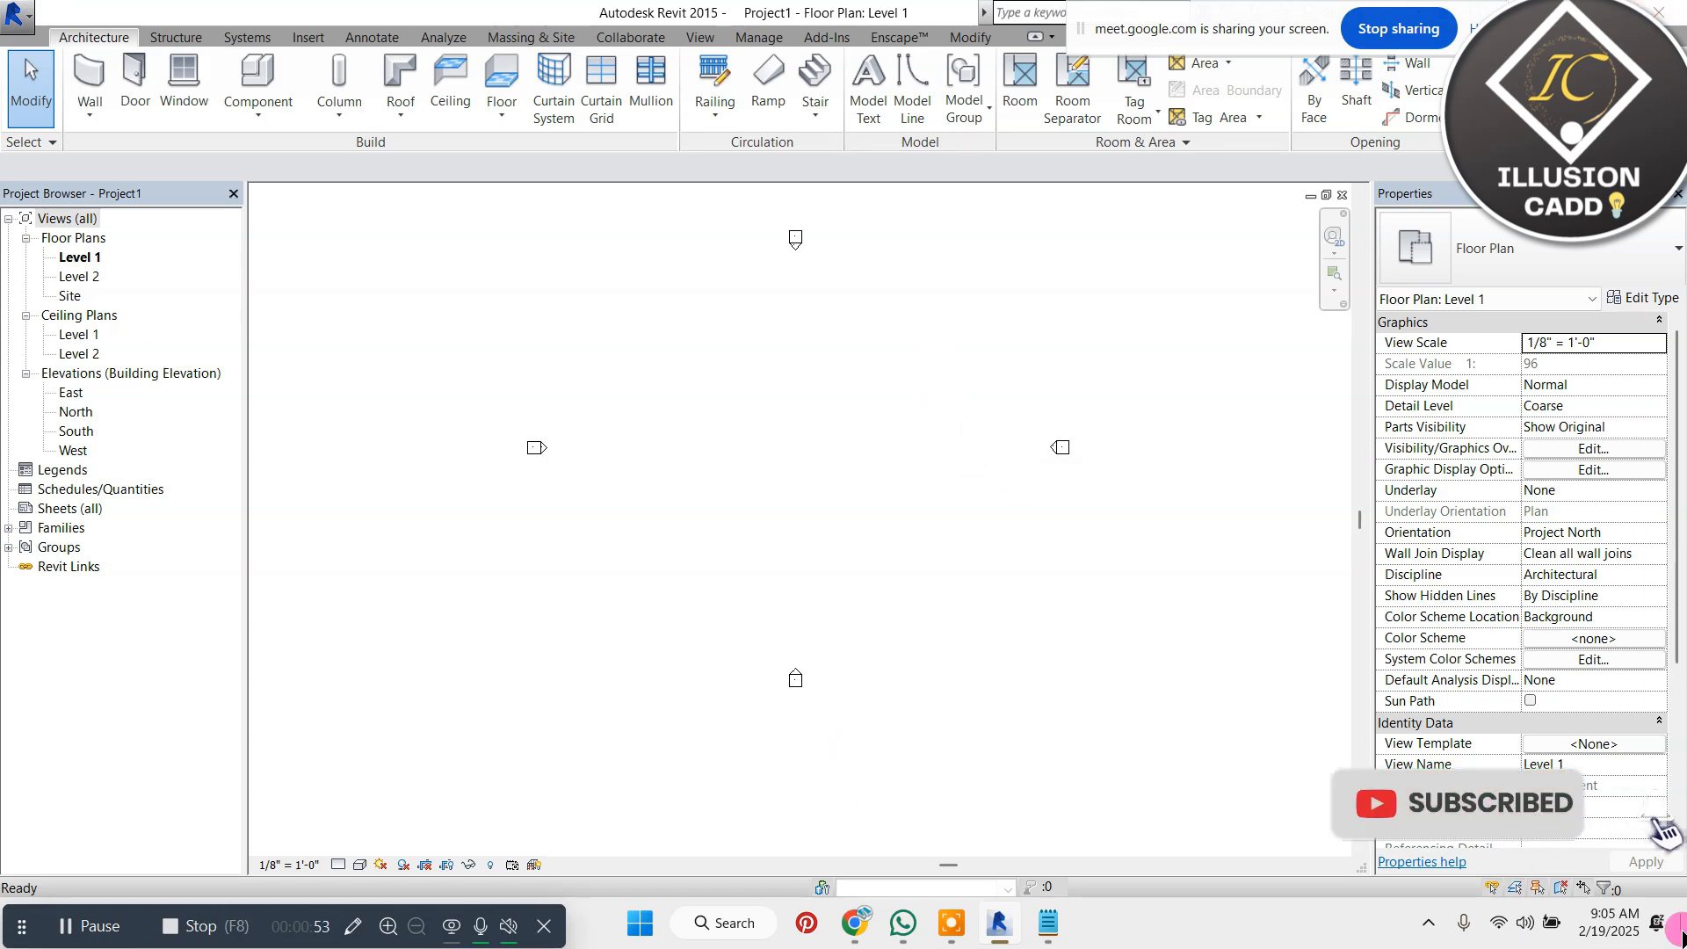
left_click(93, 75)
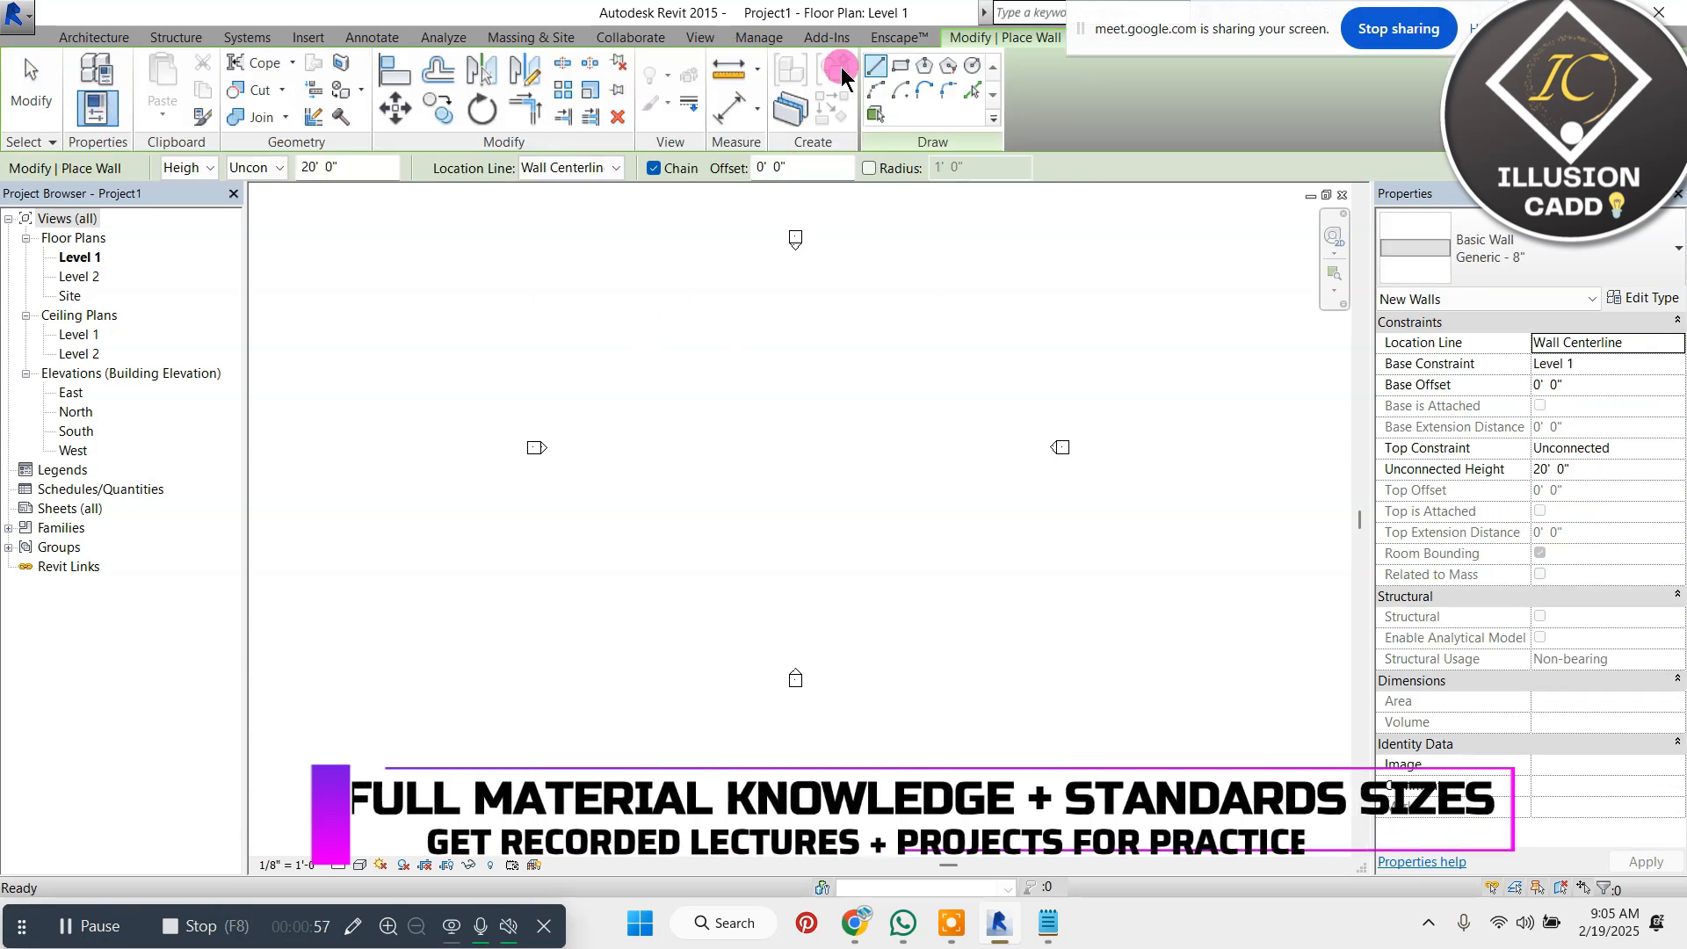
left_click(903, 67)
left_click(736, 378)
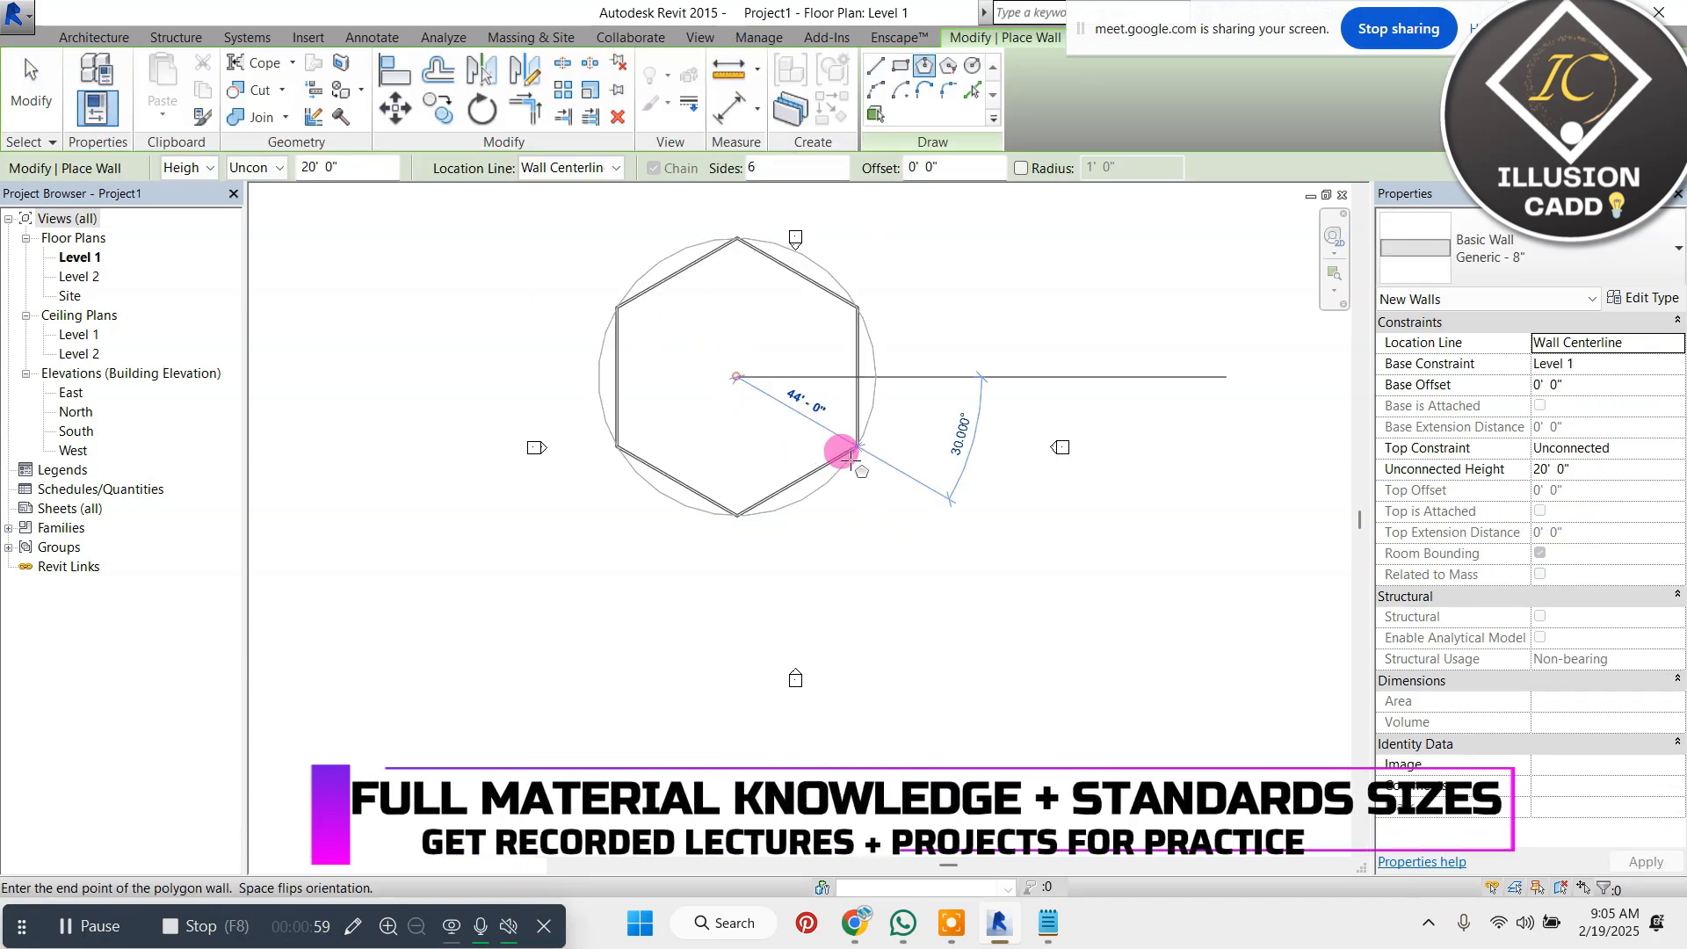
left_click(902, 69)
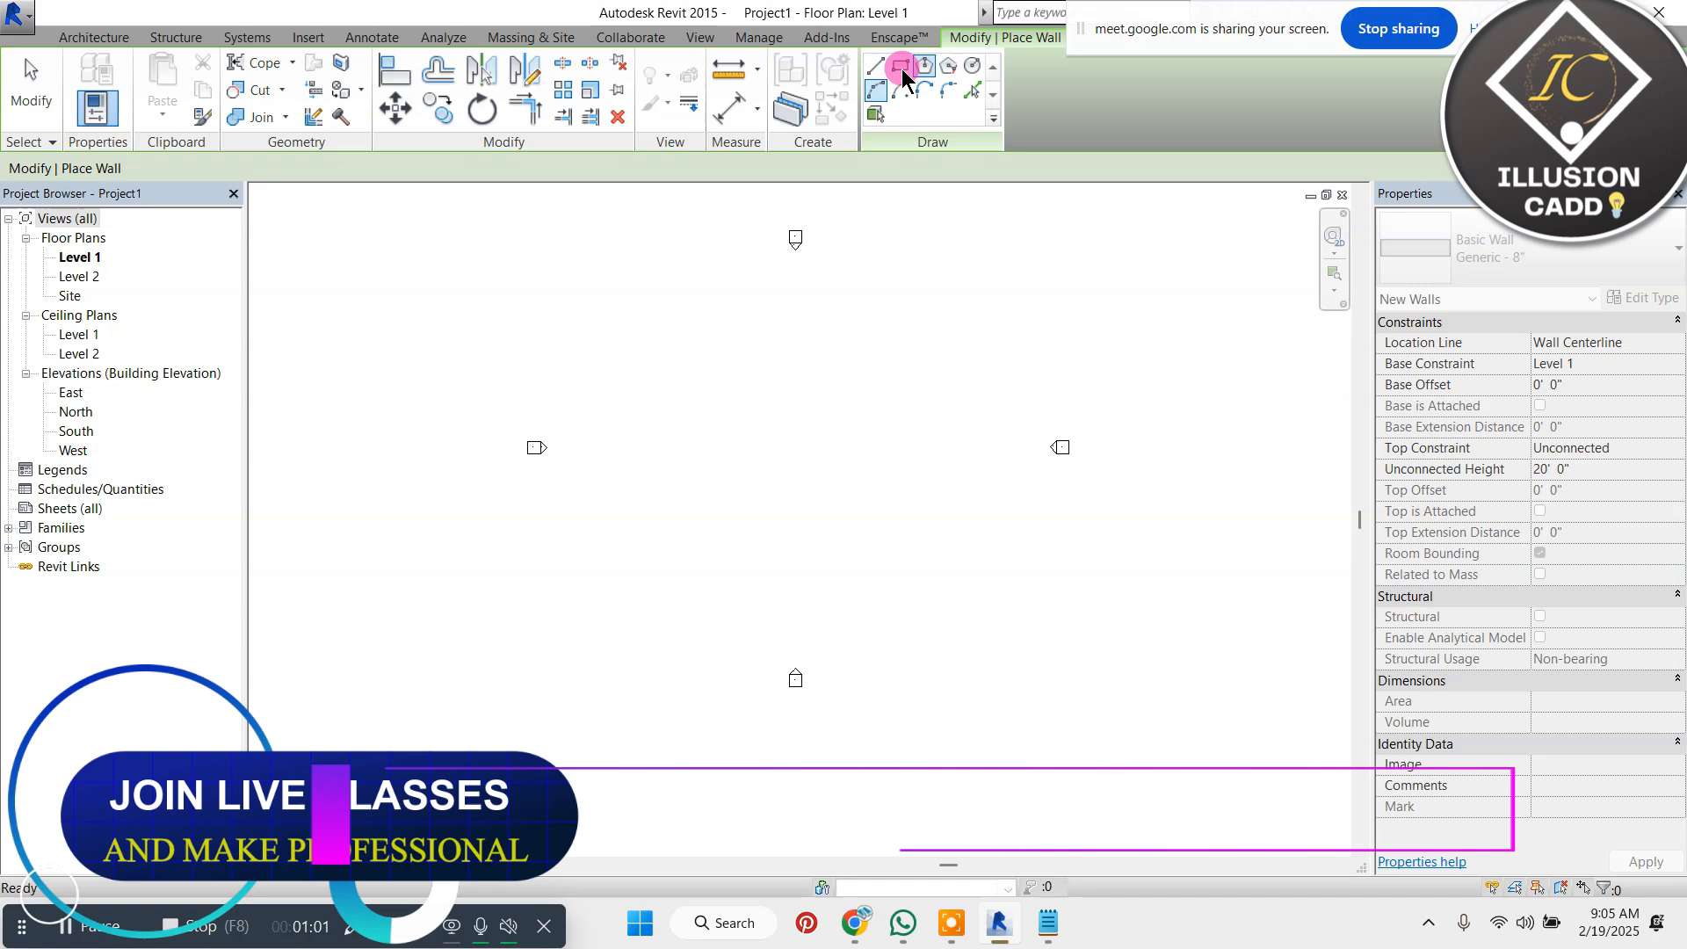
left_click(790, 325)
scroll(865, 387, "up", 2)
left_click(929, 459)
scroll(877, 331, "up", 1)
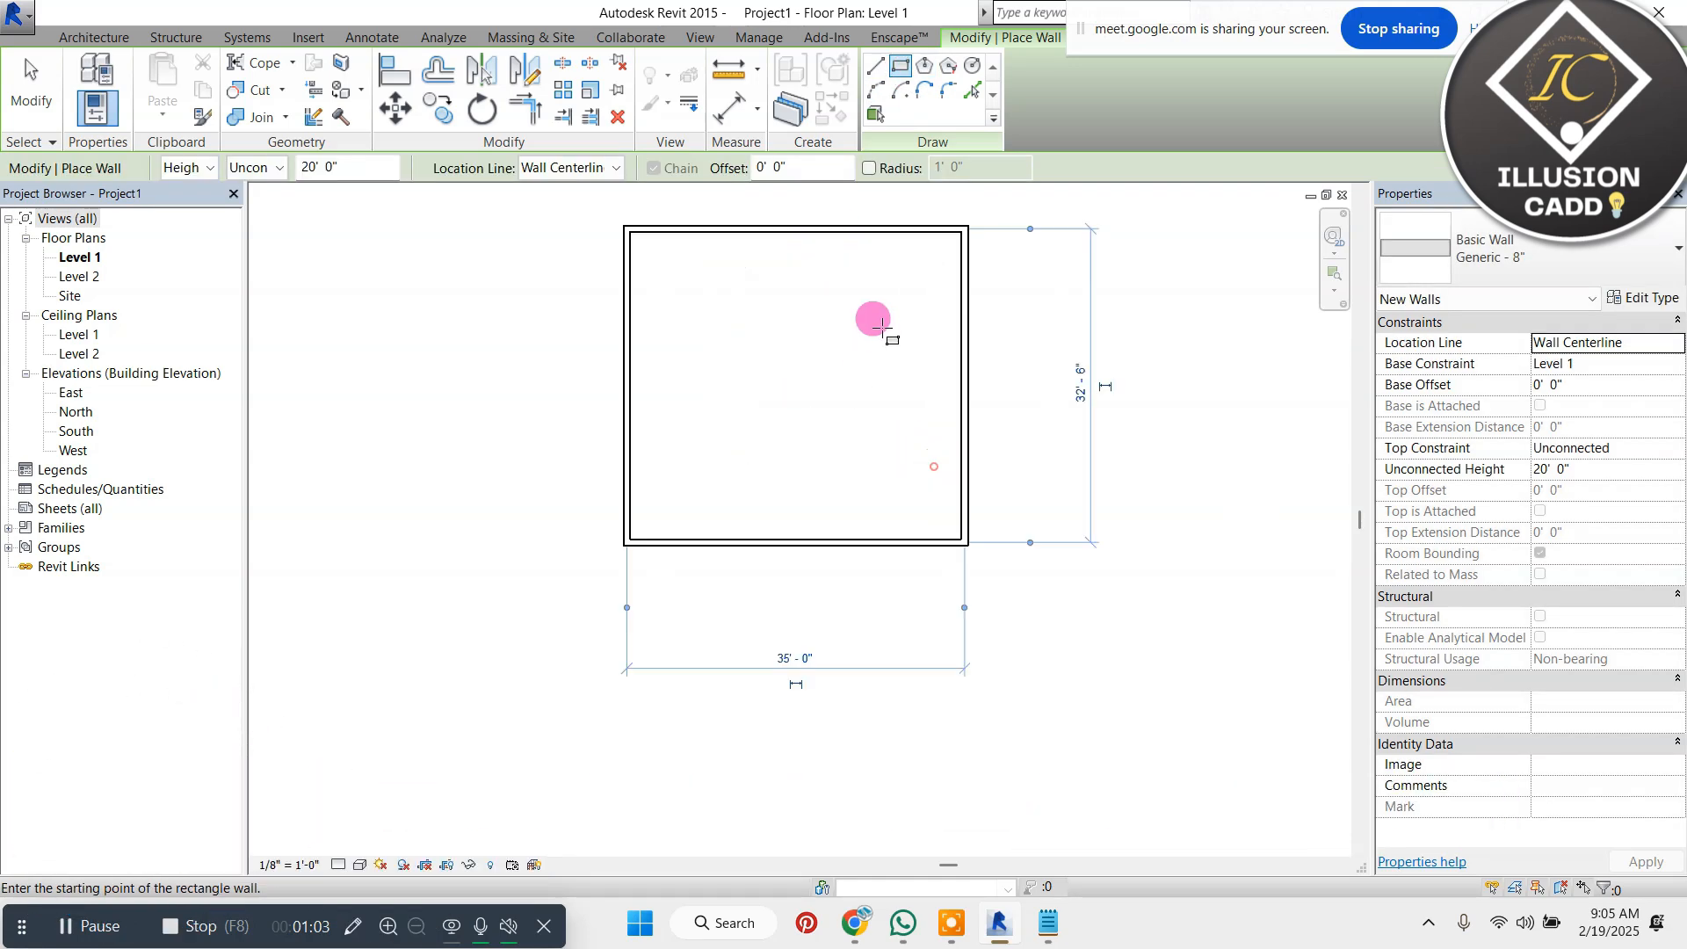
Divide the outline into four rooms with a vertical wall between the midpoints and a horizontal wall about 15' below the upper wall
left_click(877, 66)
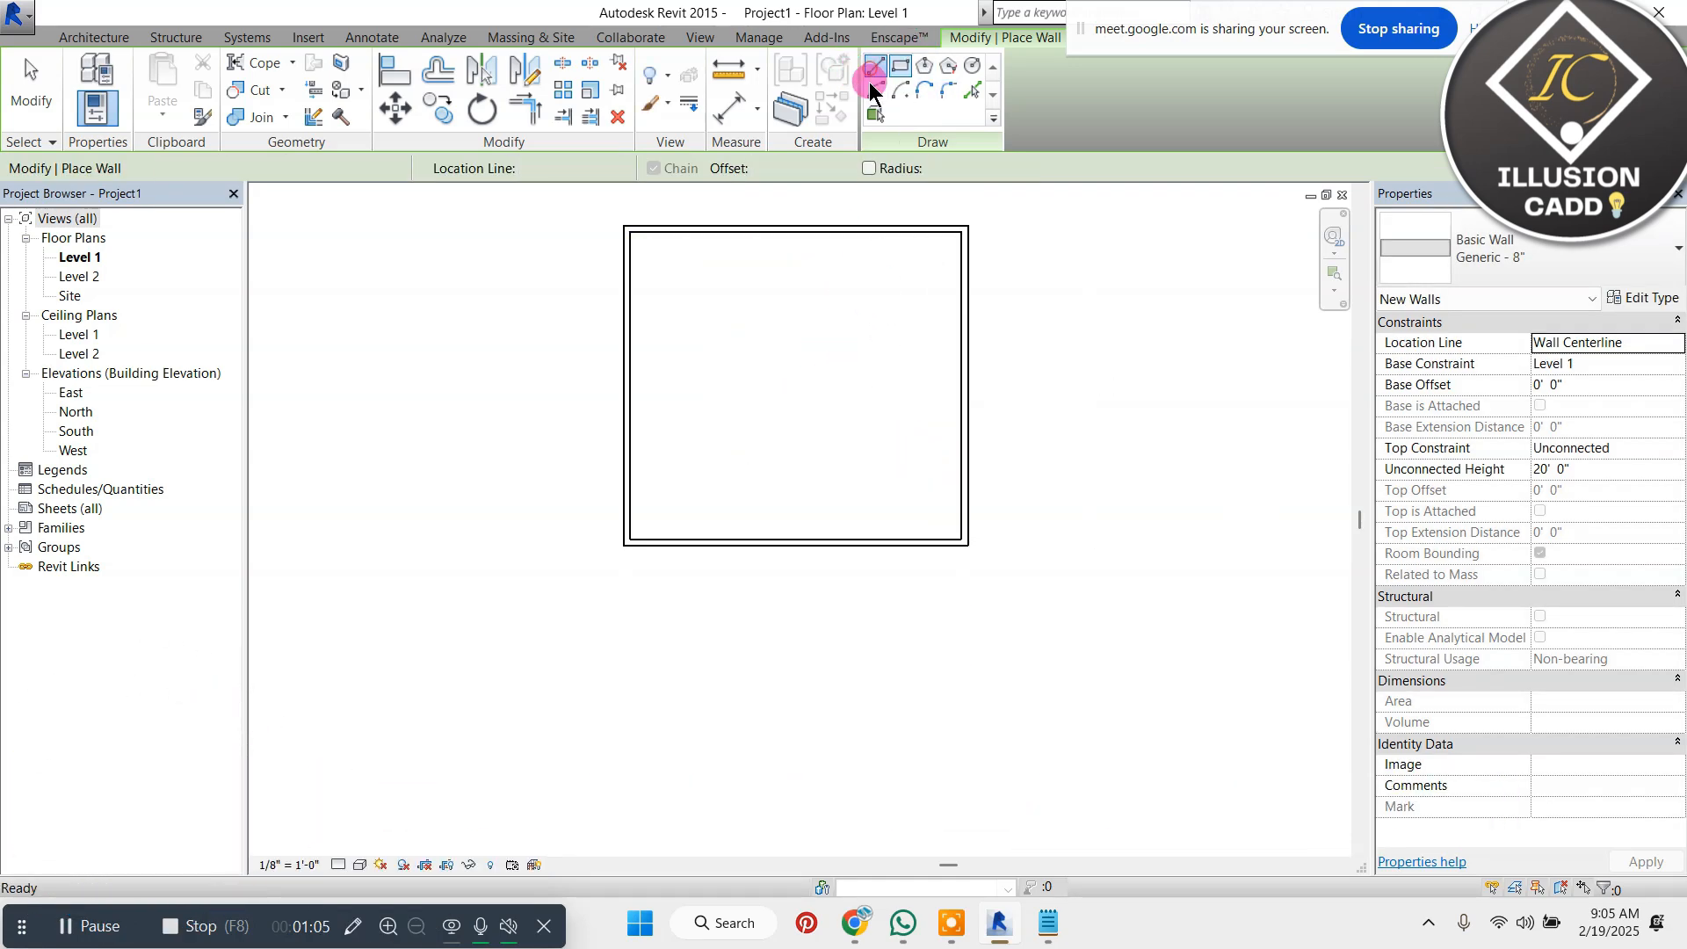
left_click(795, 230)
left_click(795, 531)
key("Escape")
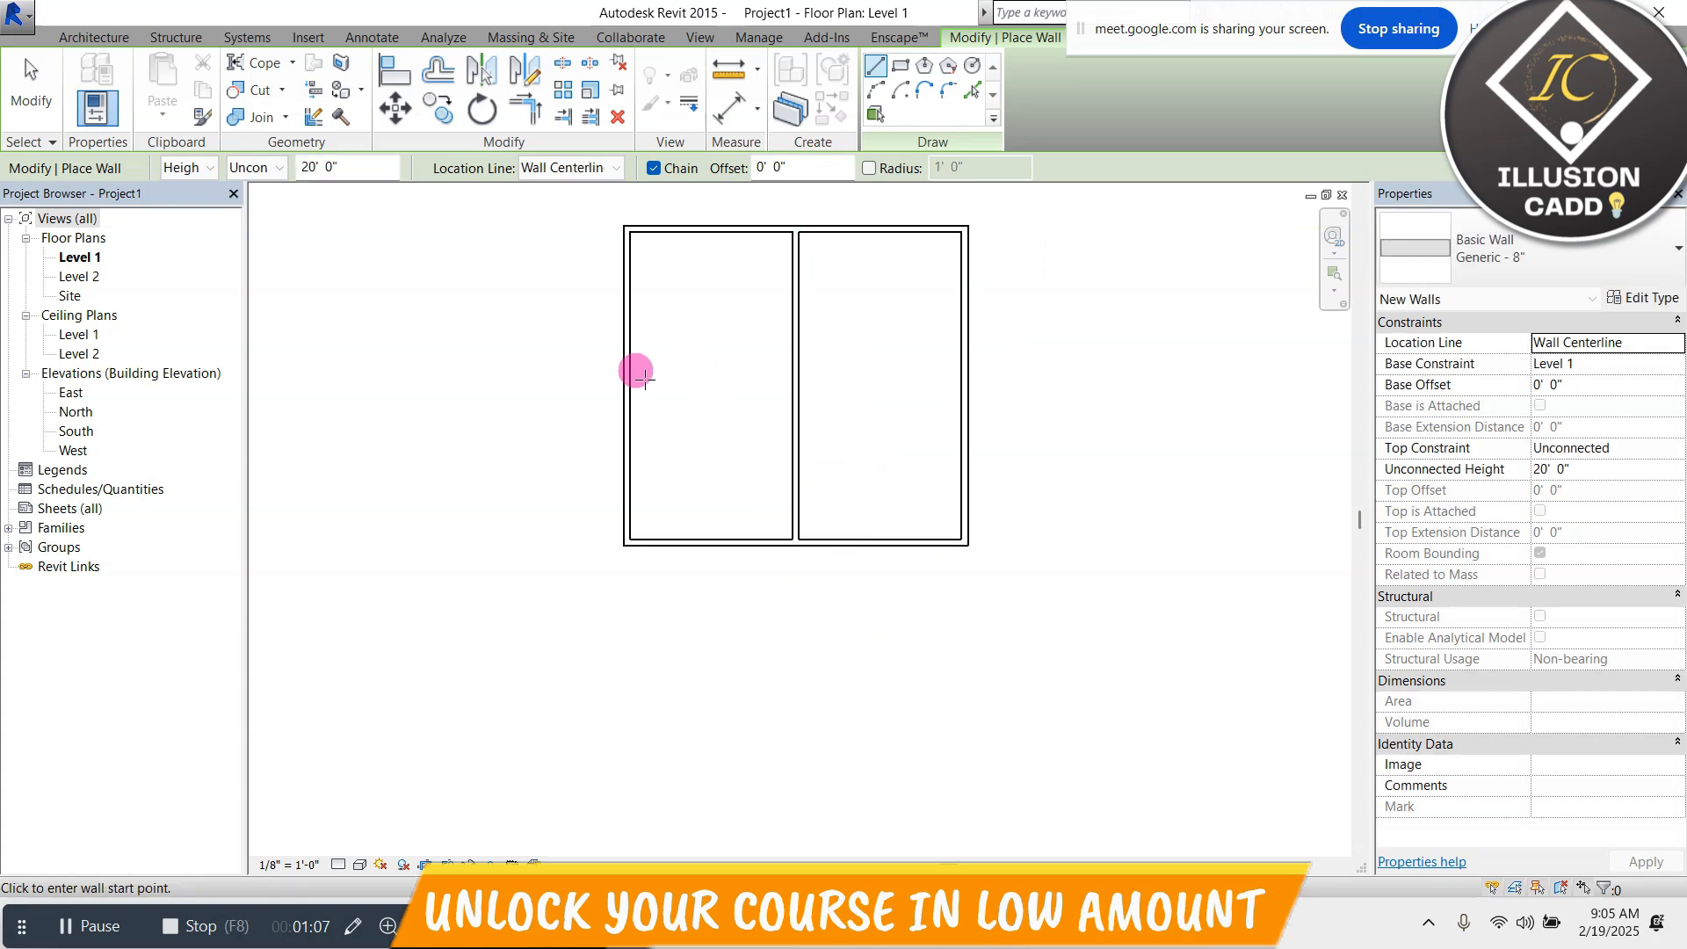
left_click(628, 374)
left_click(963, 374)
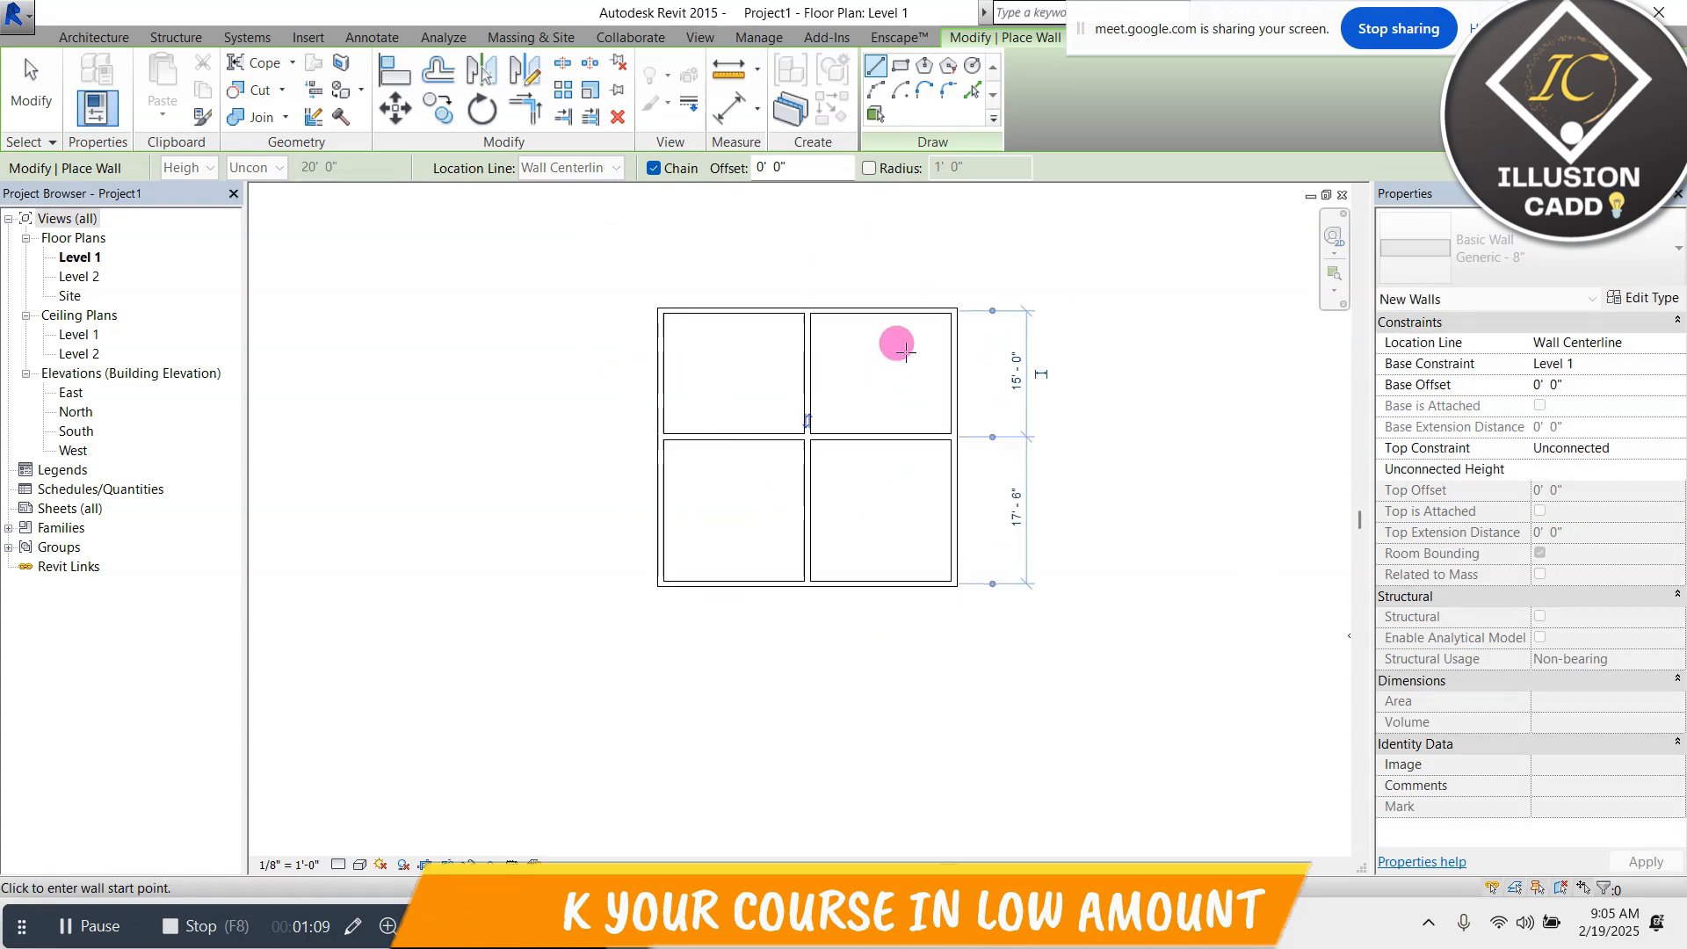
key("Escape")
key("Escape")
Set the unconnected height of all the walls to 10'
left_click_drag(1026, 271, 490, 709)
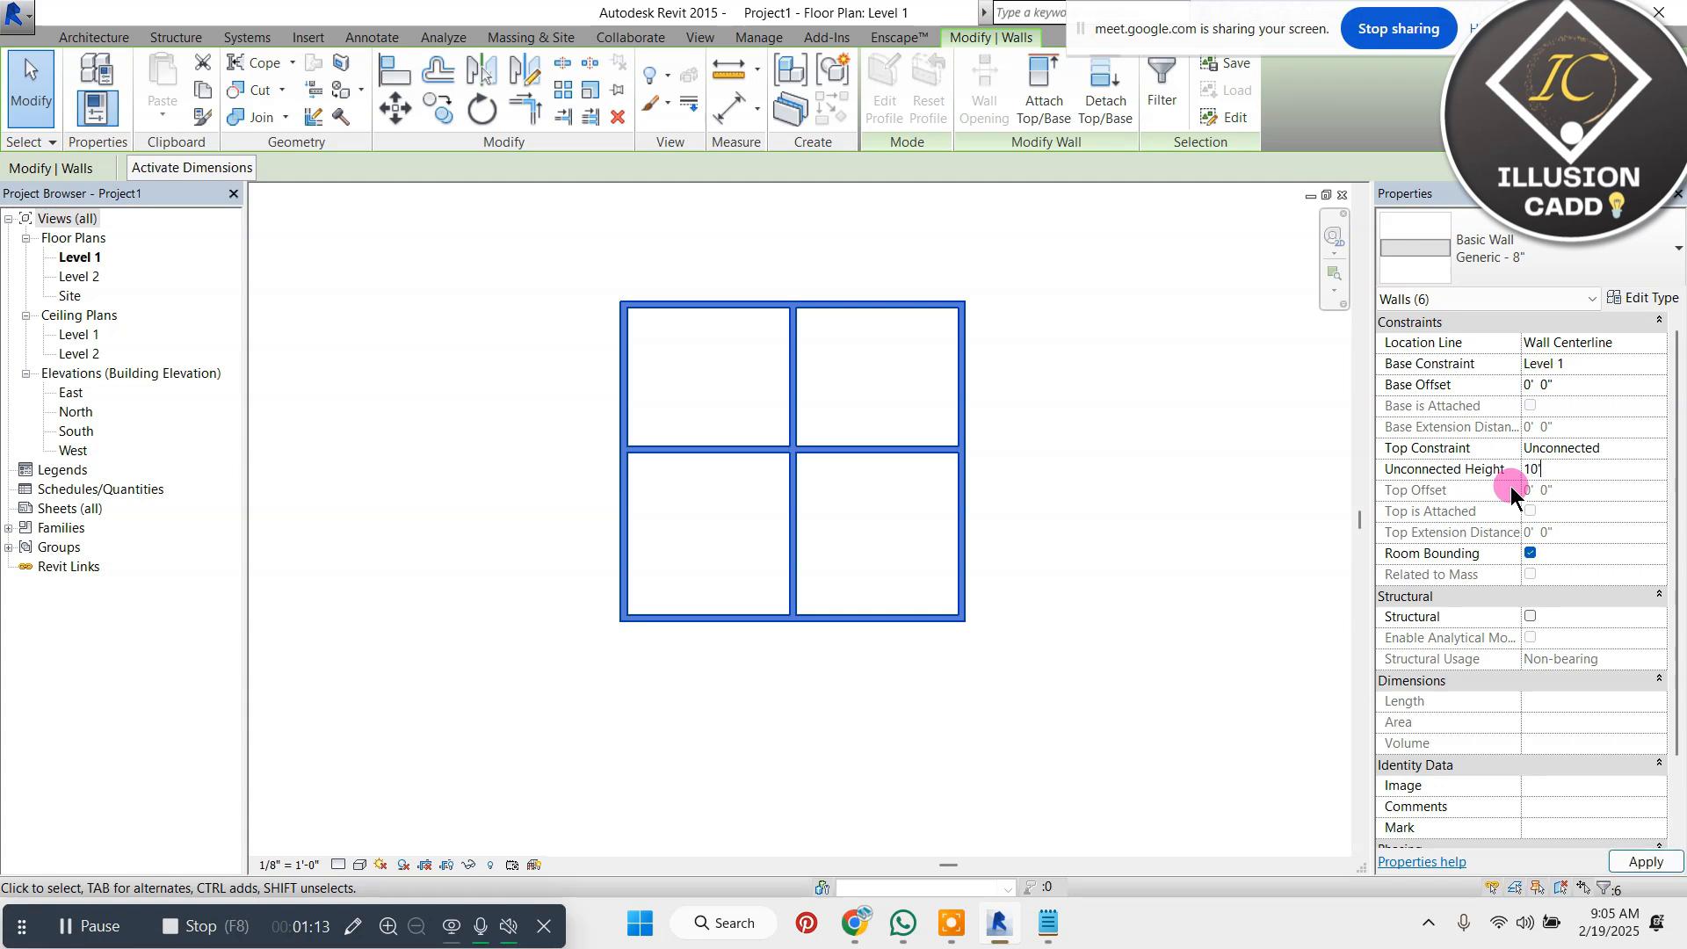
left_click(1083, 435)
scroll(963, 360, "up", 3)
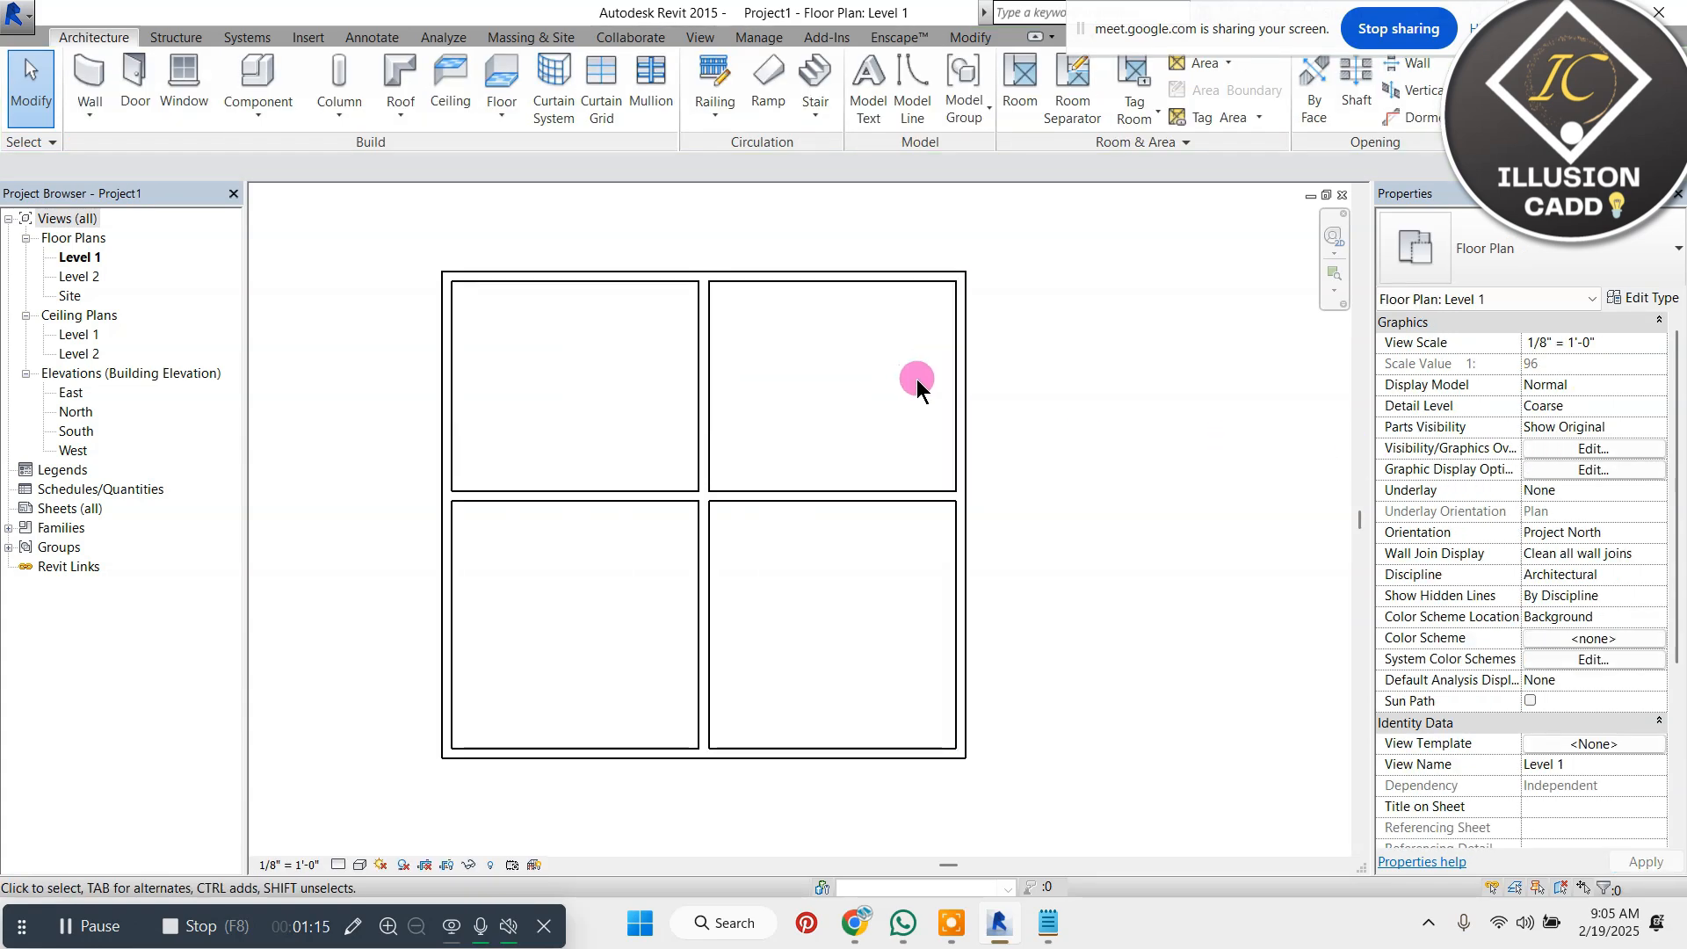
scroll(916, 378, "down", 2)
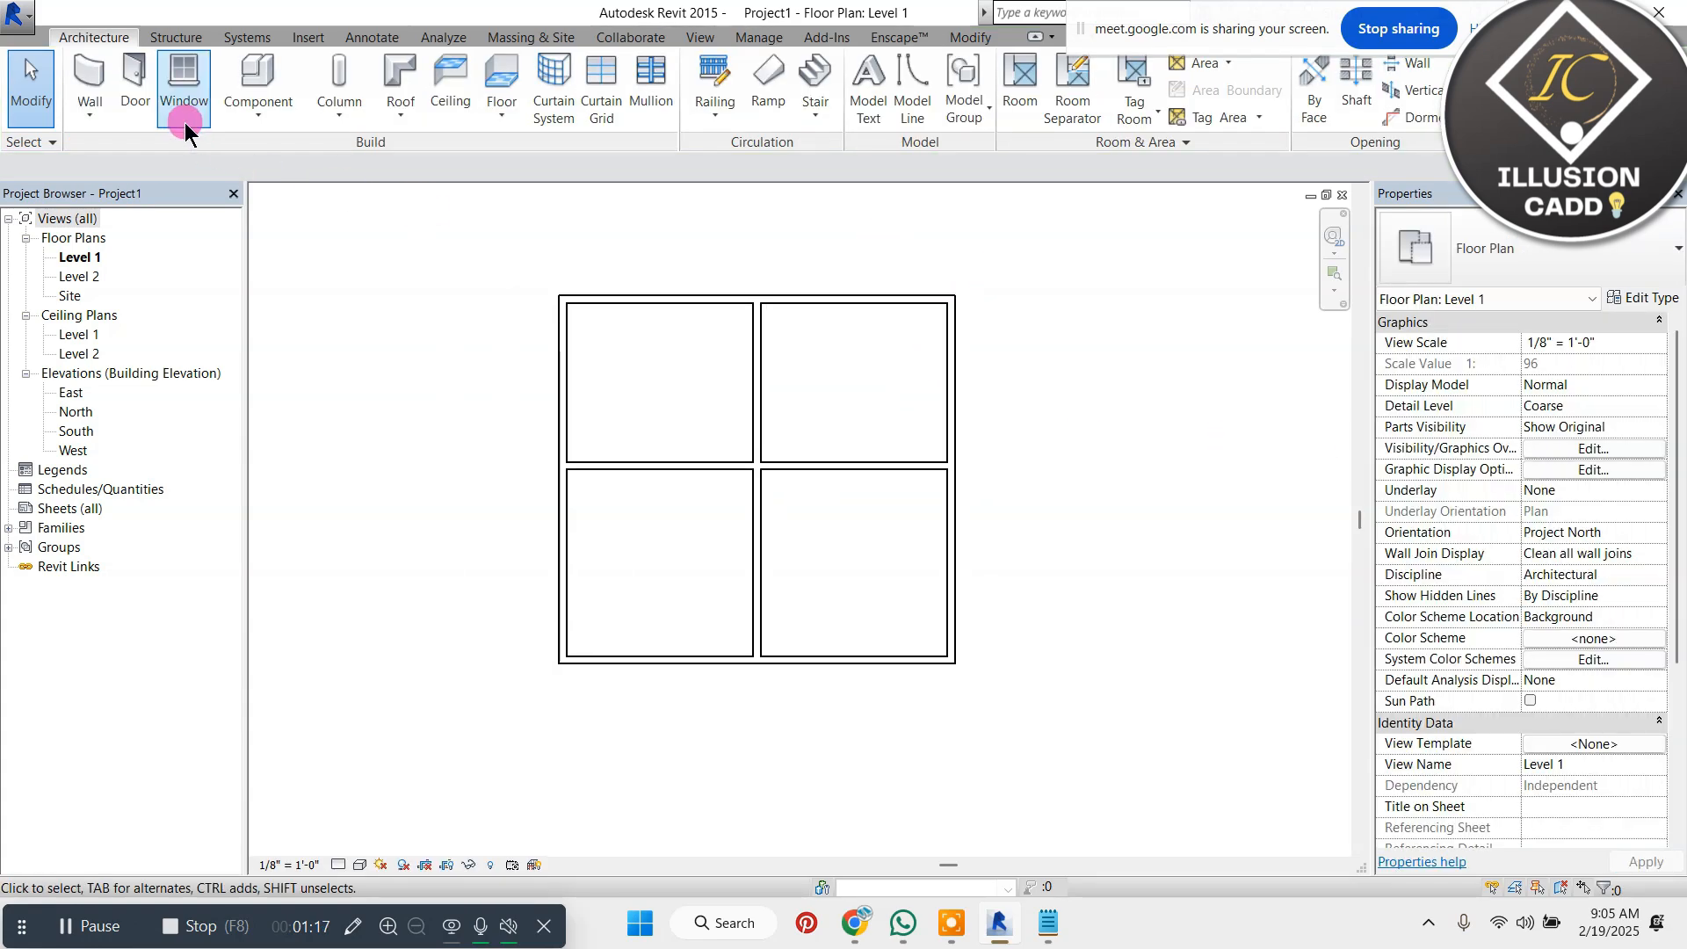
Start placing an architectural column and open the type properties of the 24" x 24" Rectangular Column
left_click(341, 128)
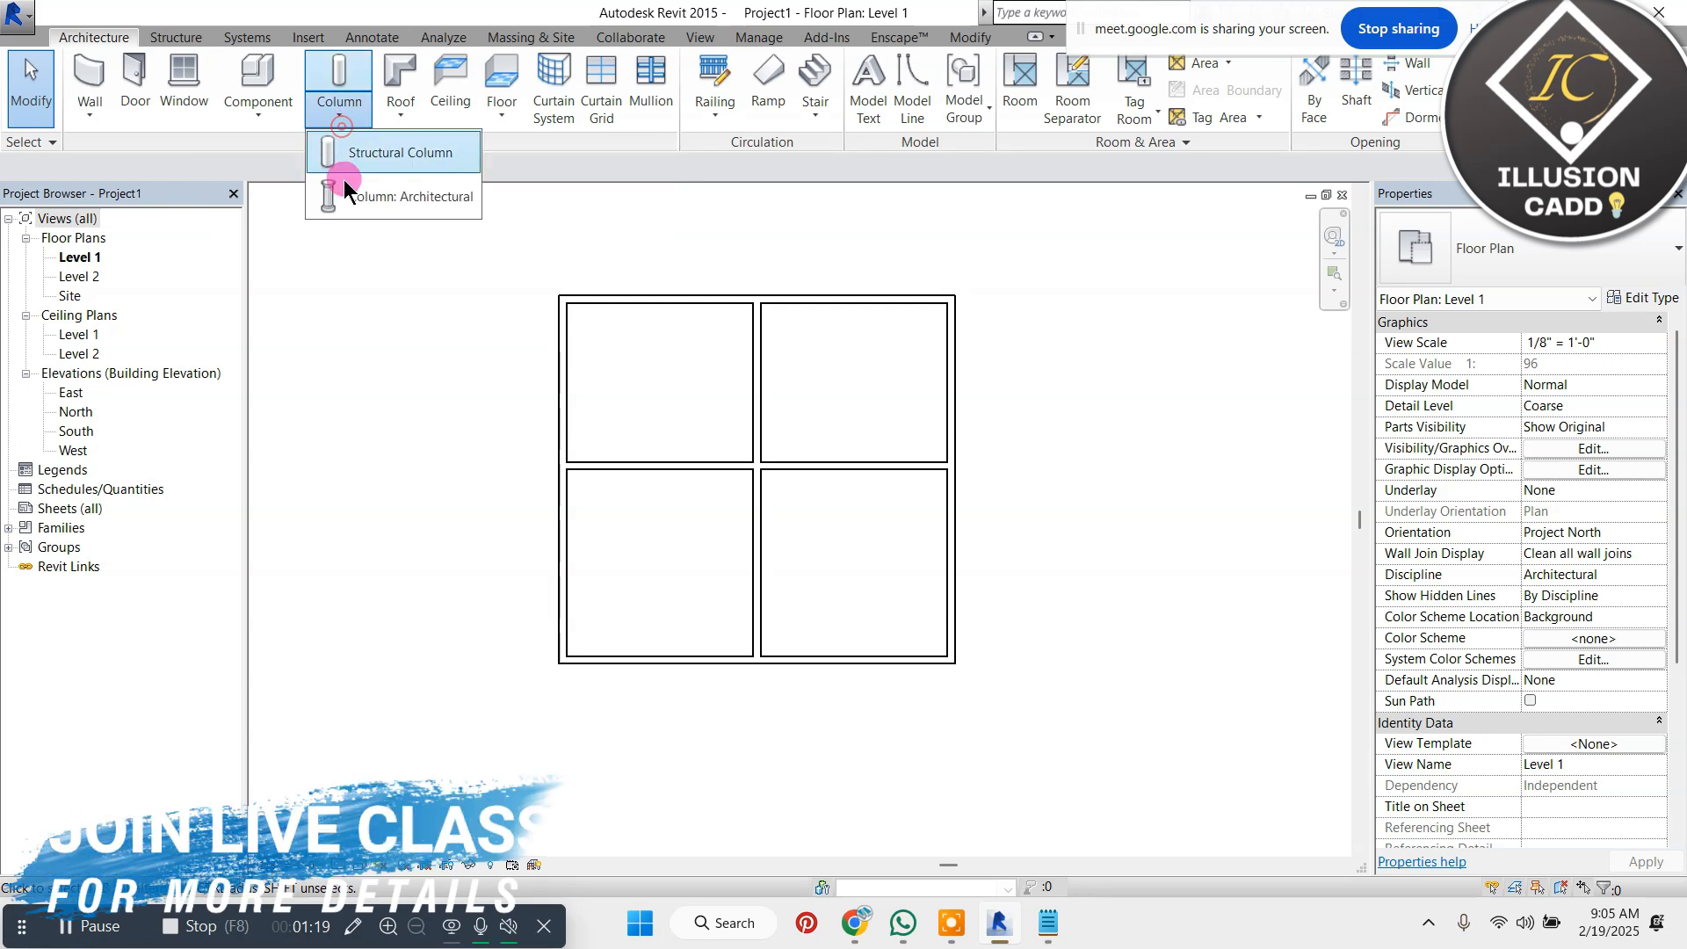
left_click(365, 198)
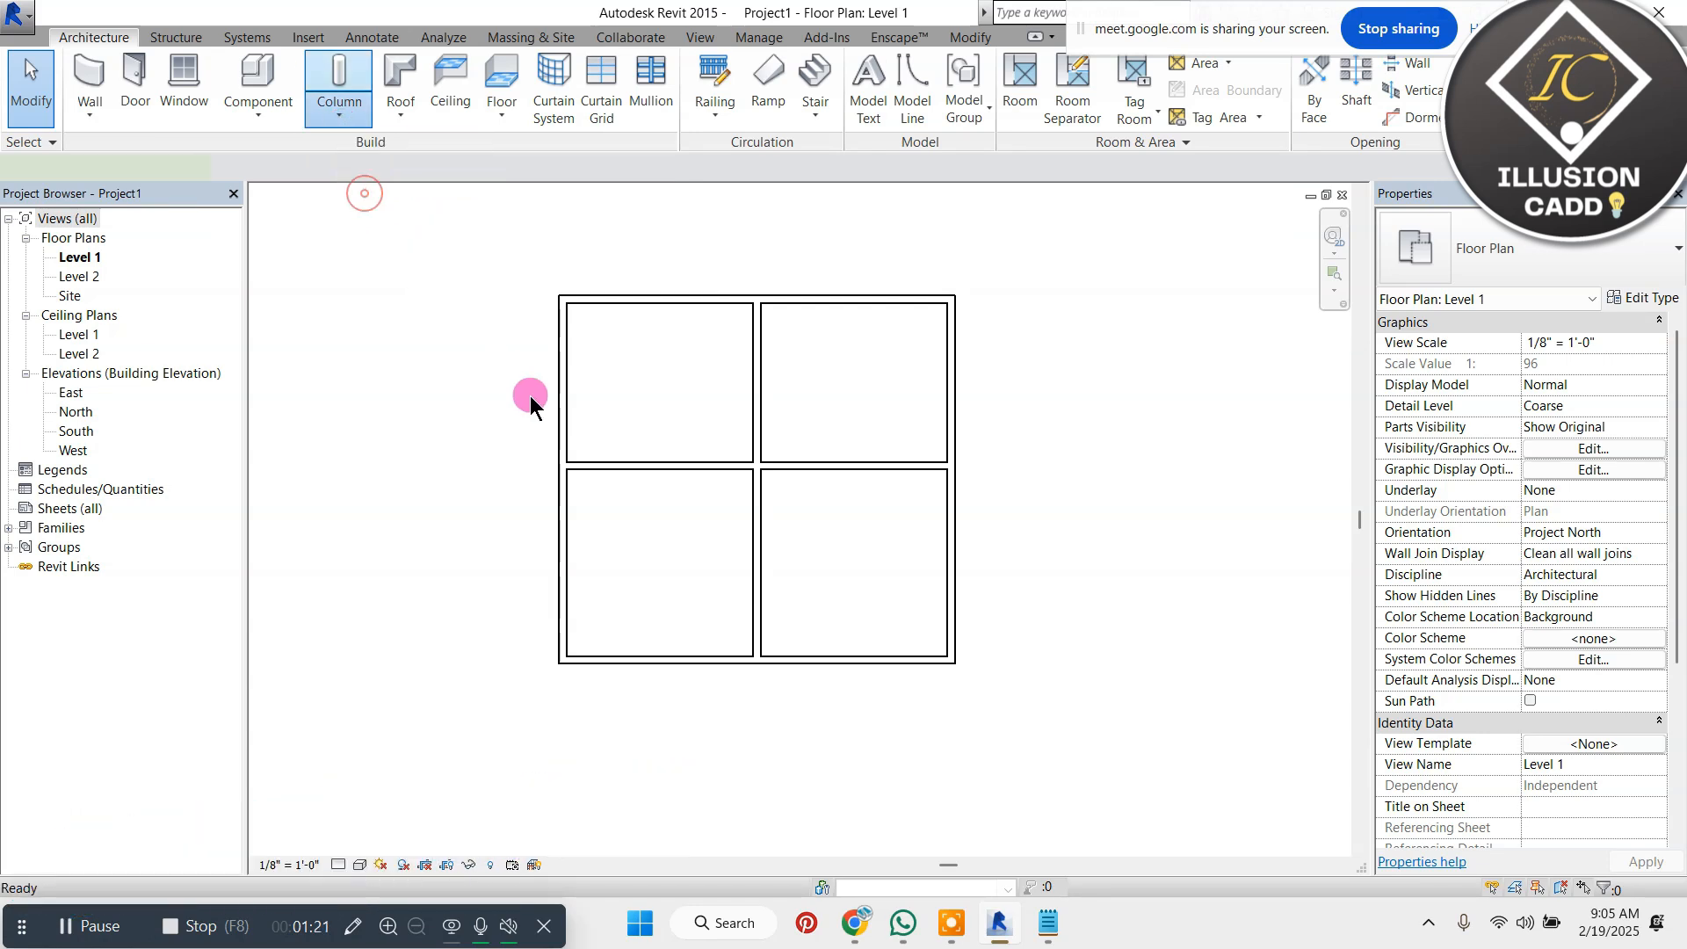
scroll(557, 282, "up", 4)
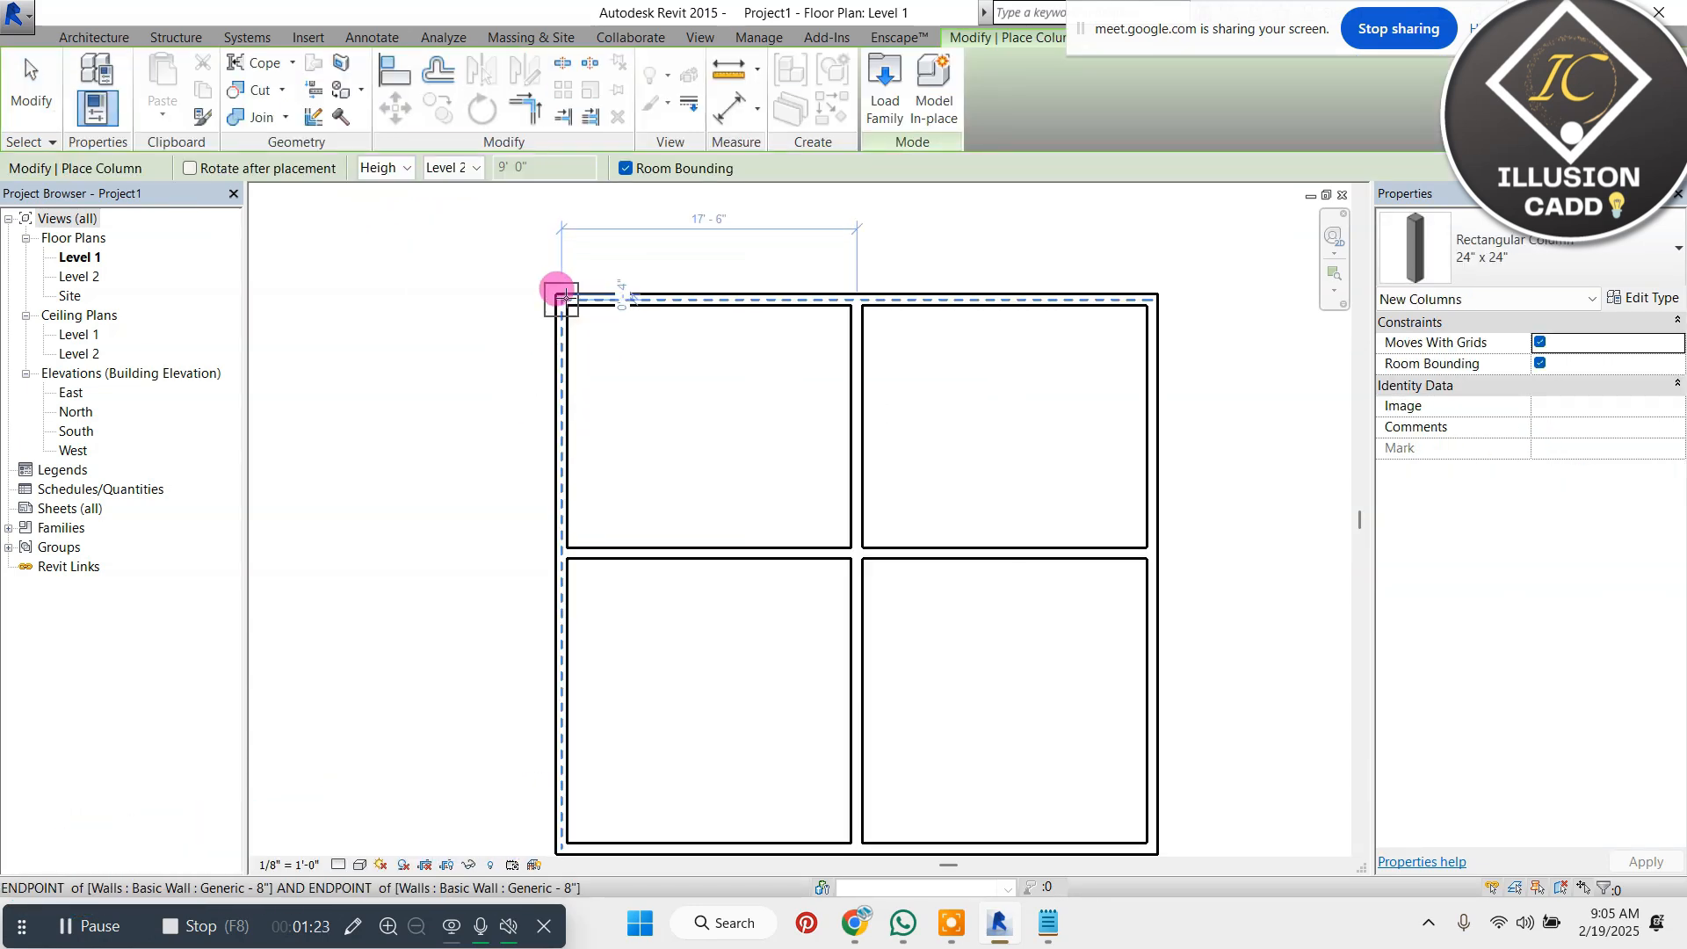
left_click(1530, 259)
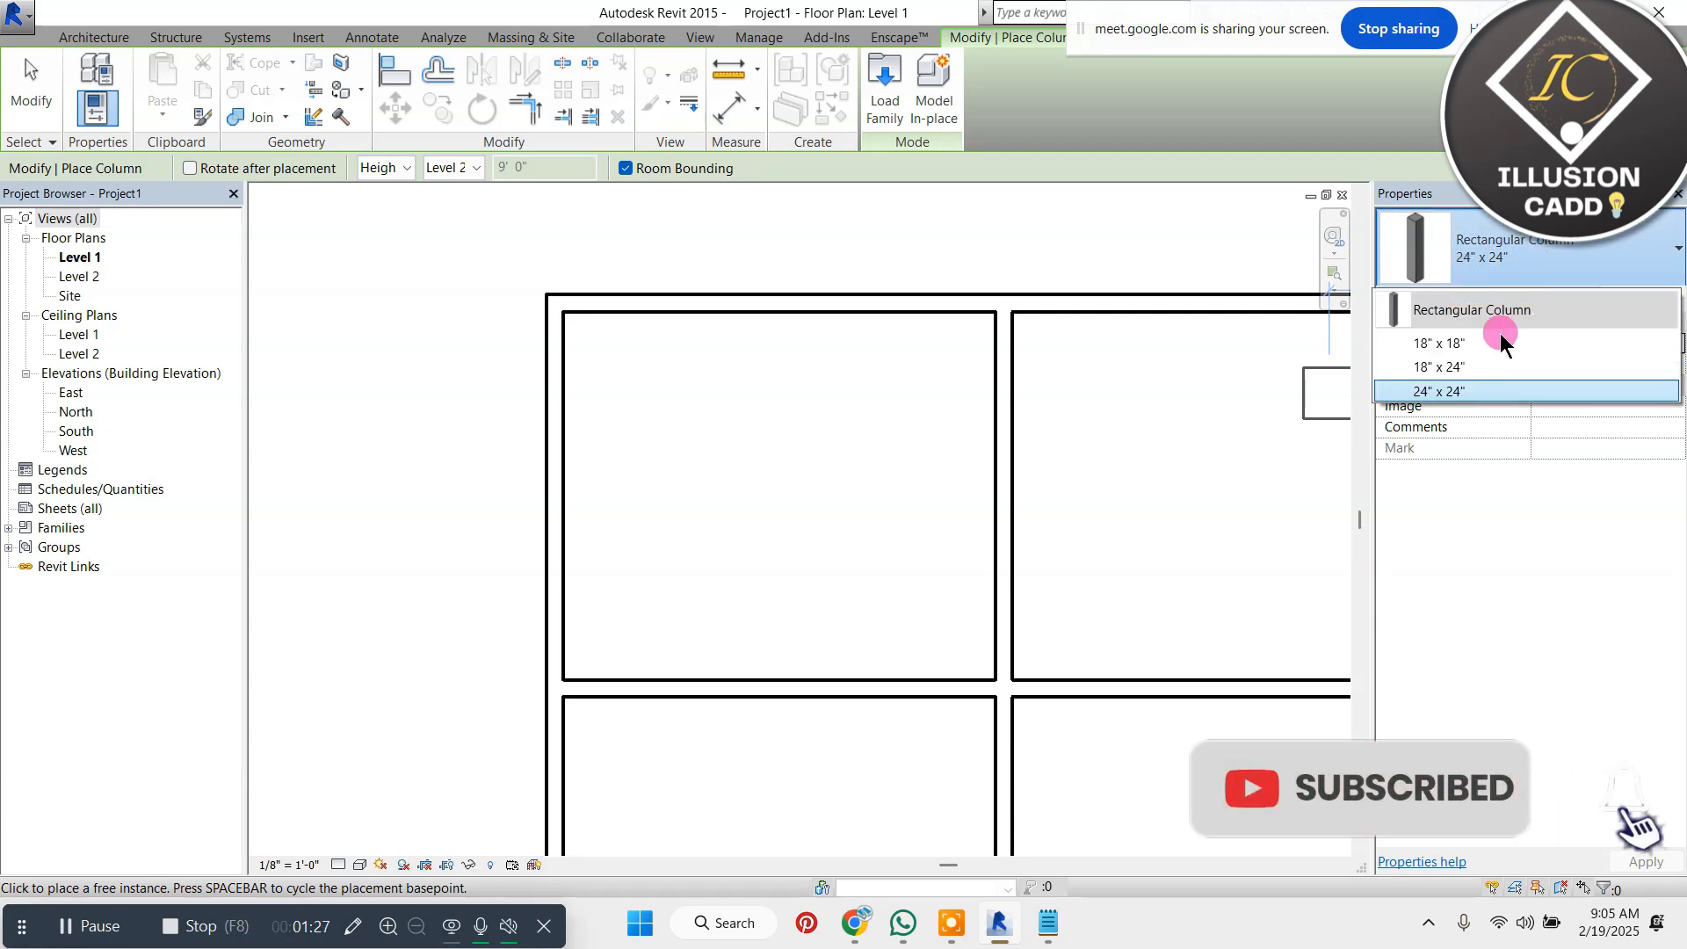
left_click(1507, 275)
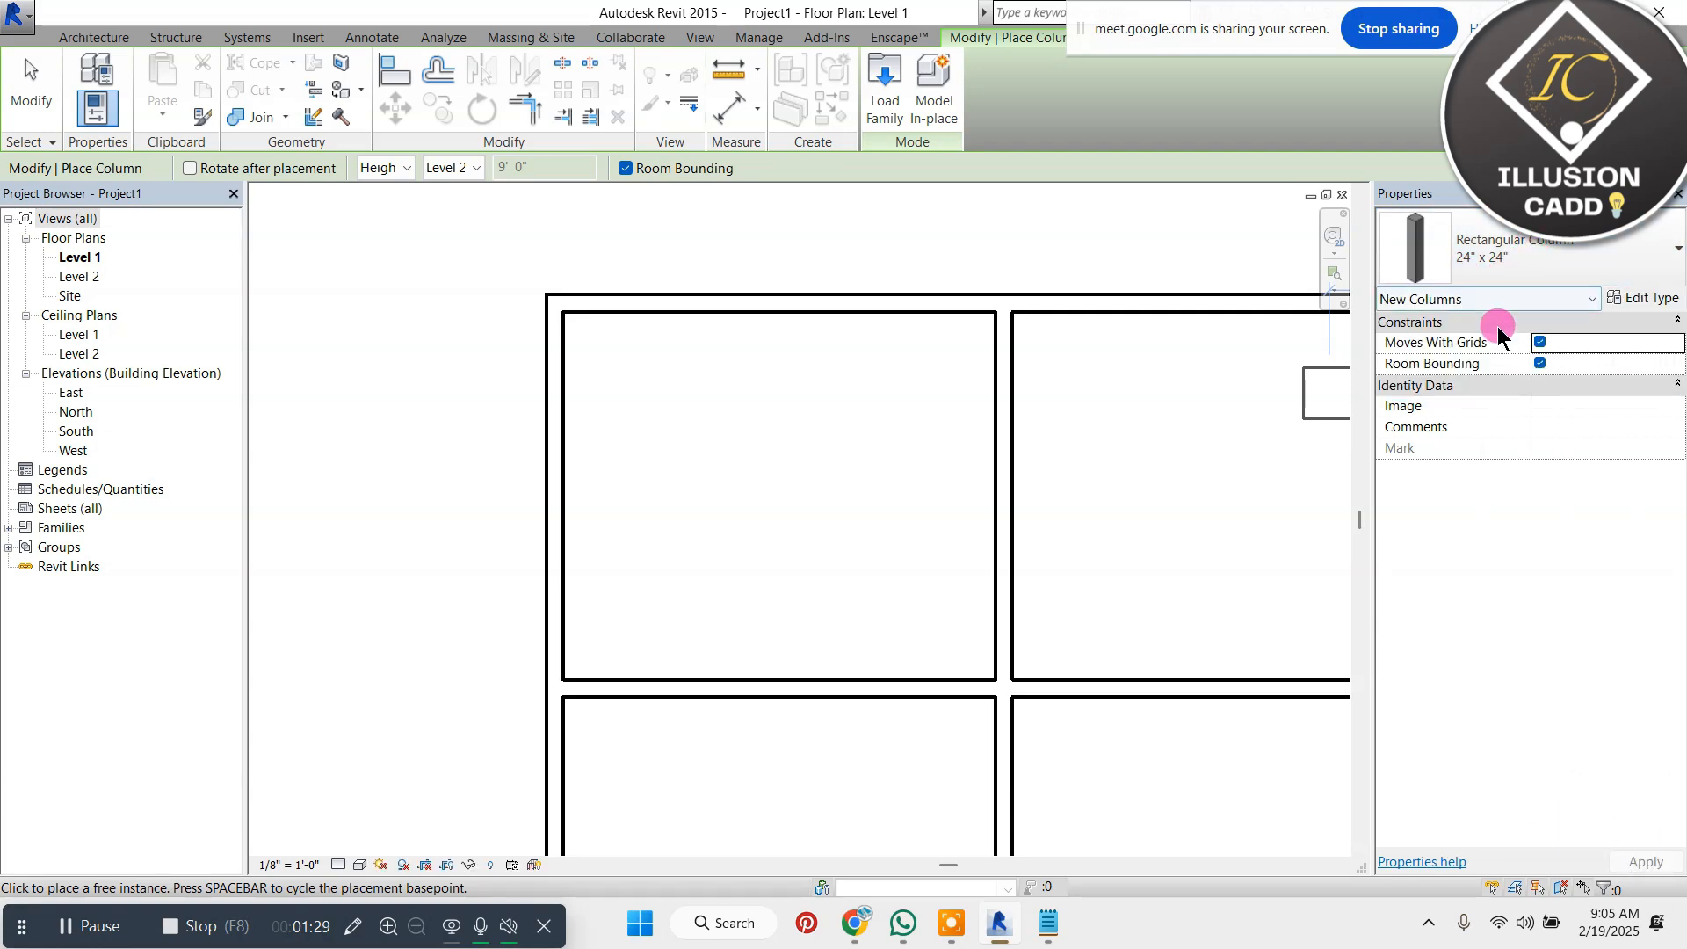
left_click(1645, 298)
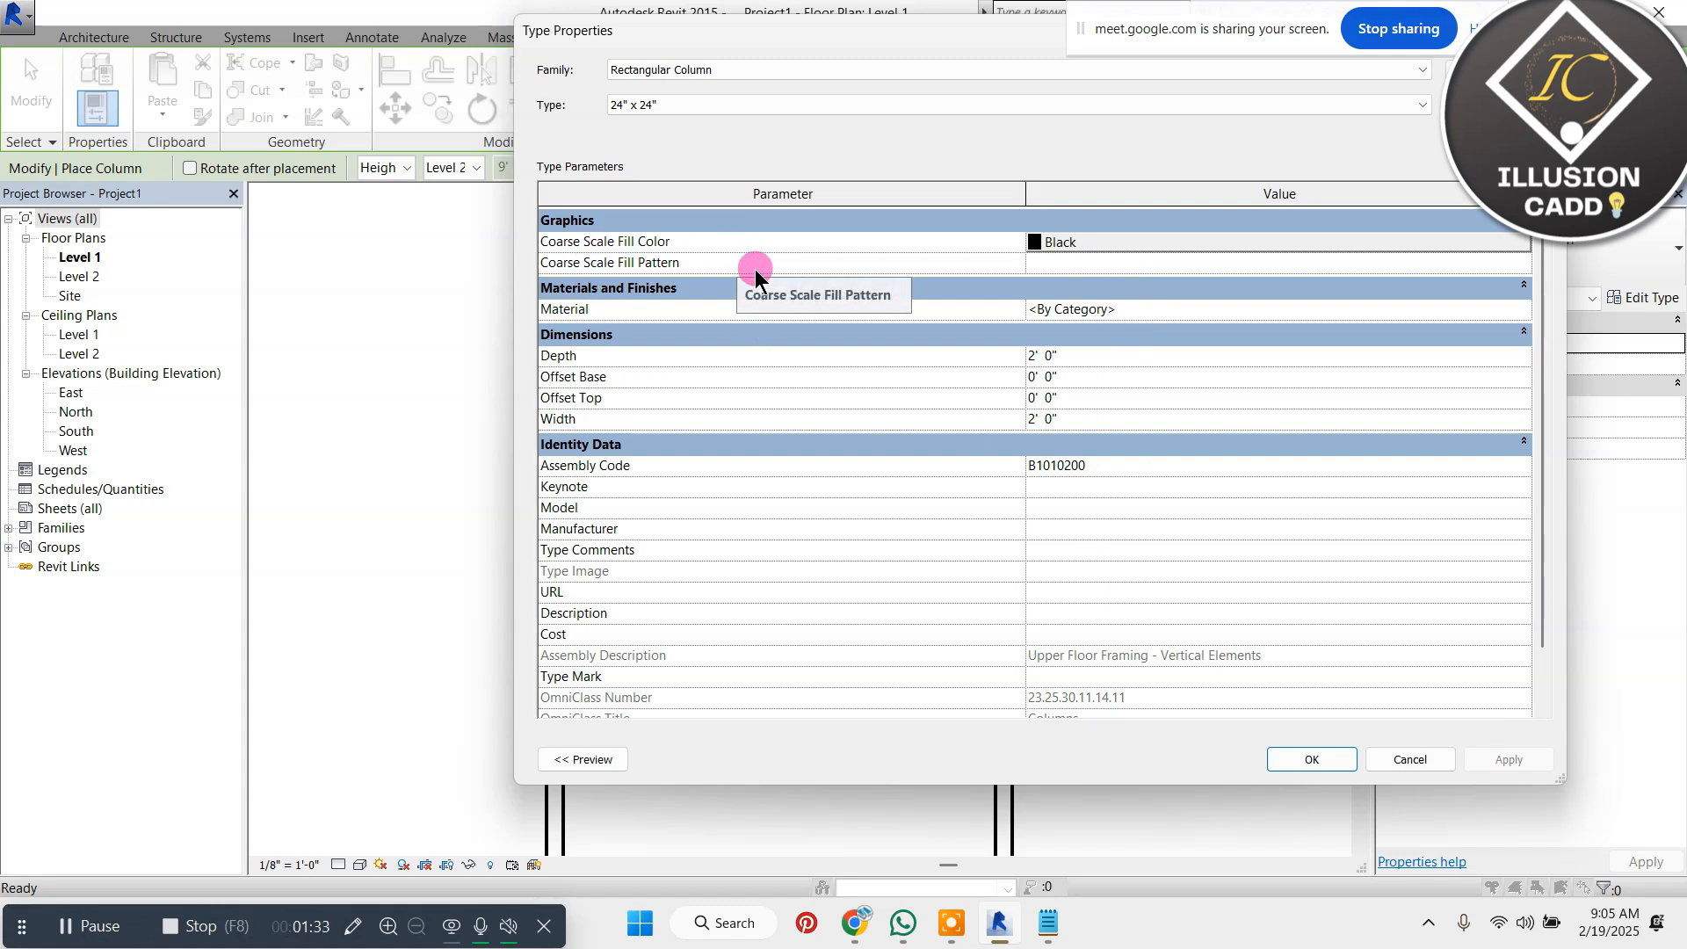
left_click_drag(1561, 779, 1385, 510)
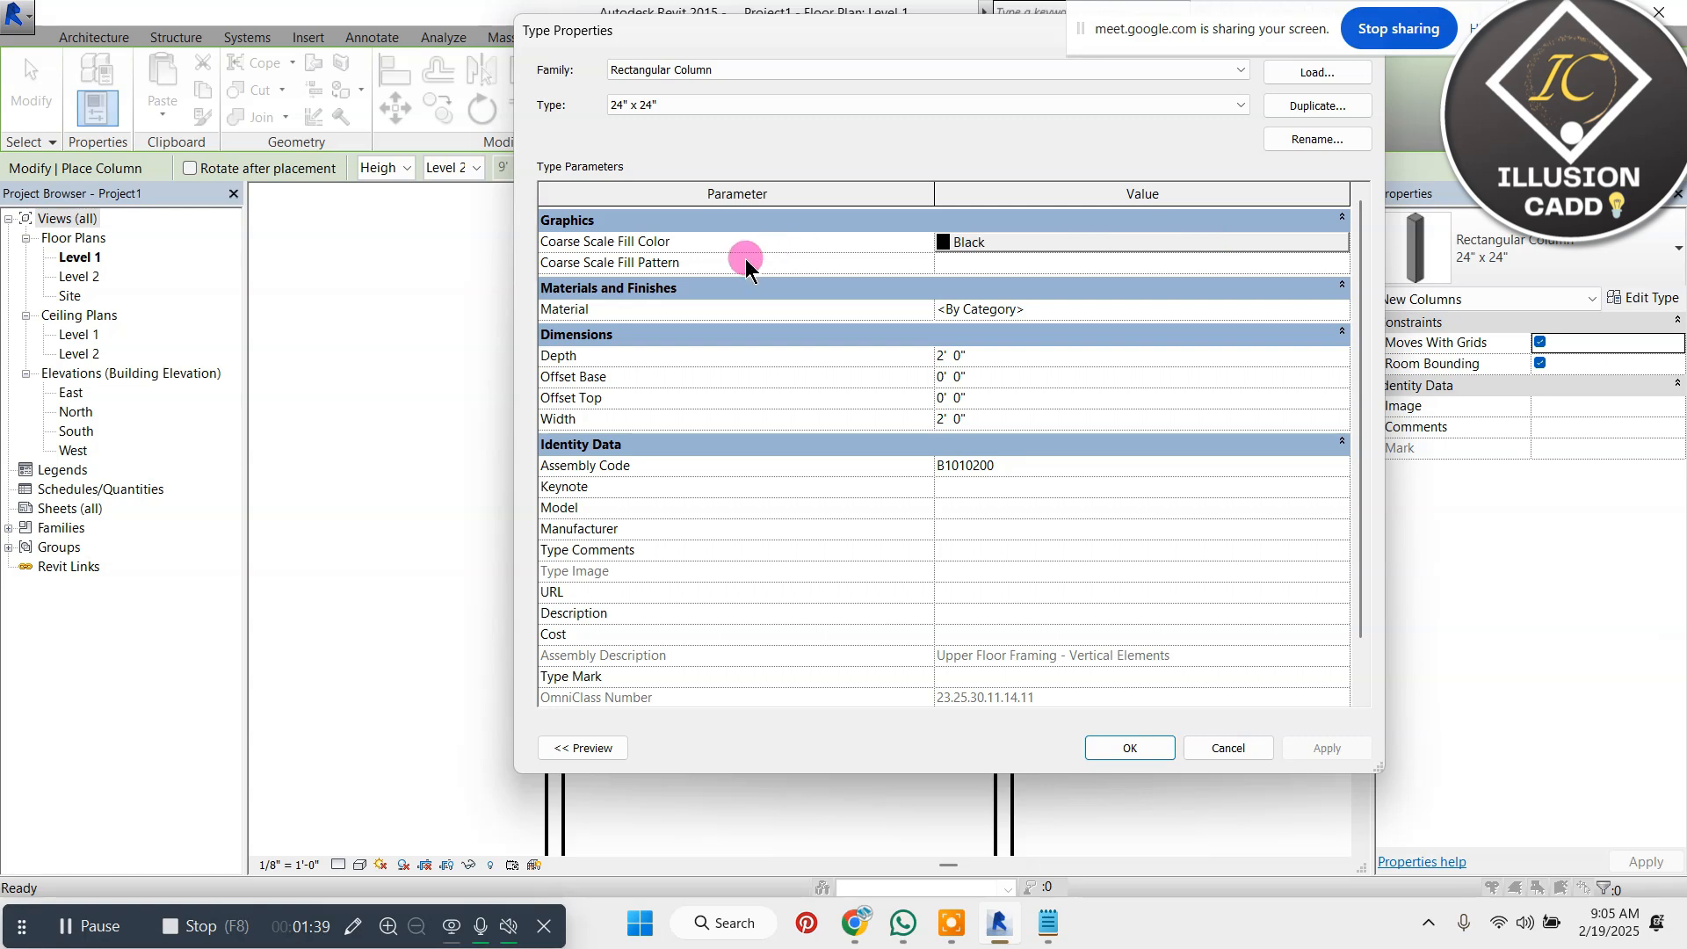
Set the column type's coarse scale fill pattern to Solid fill
left_click(1027, 261)
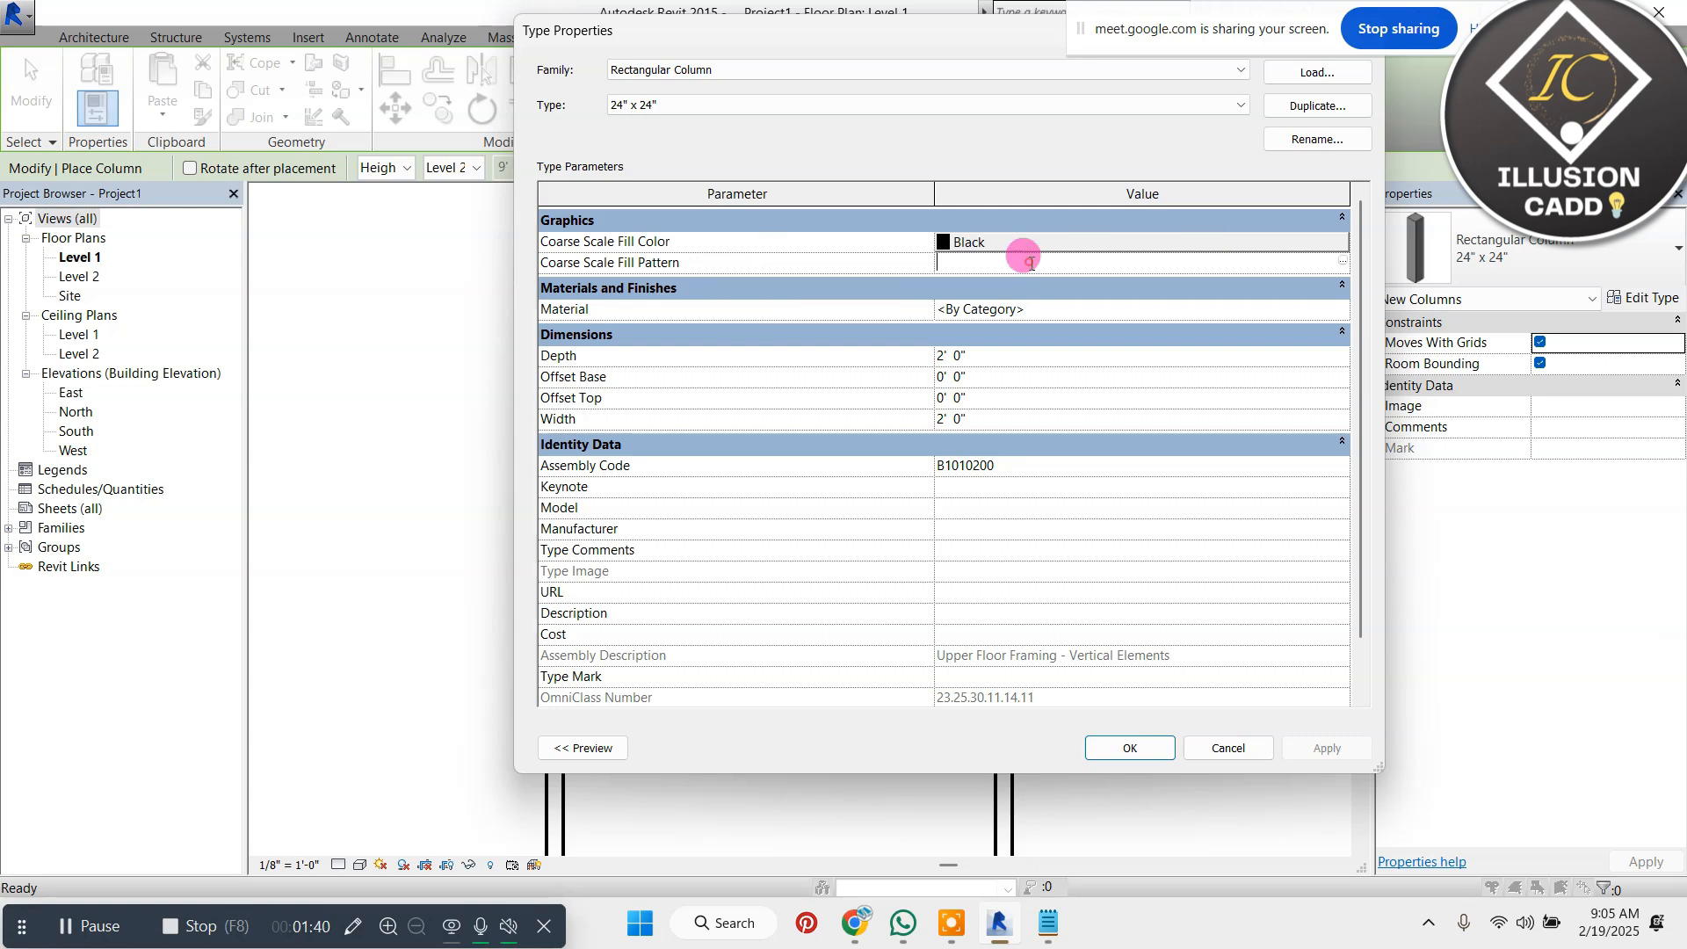
left_click(1342, 261)
scroll(624, 503, "down", 5)
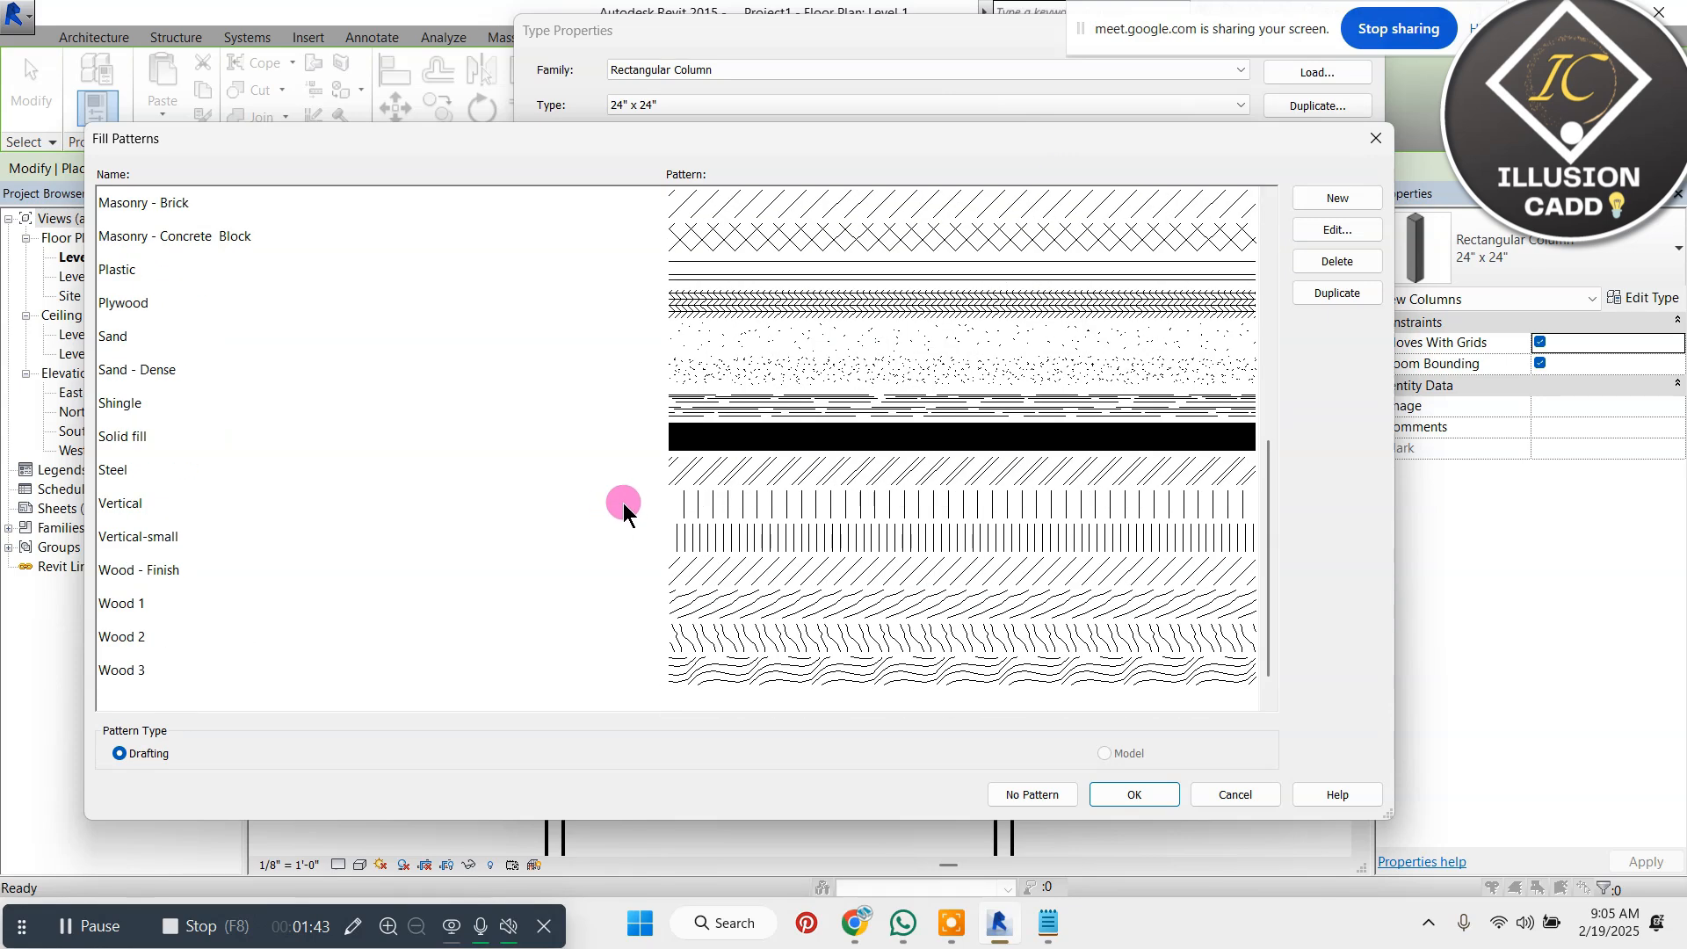
left_click(824, 397)
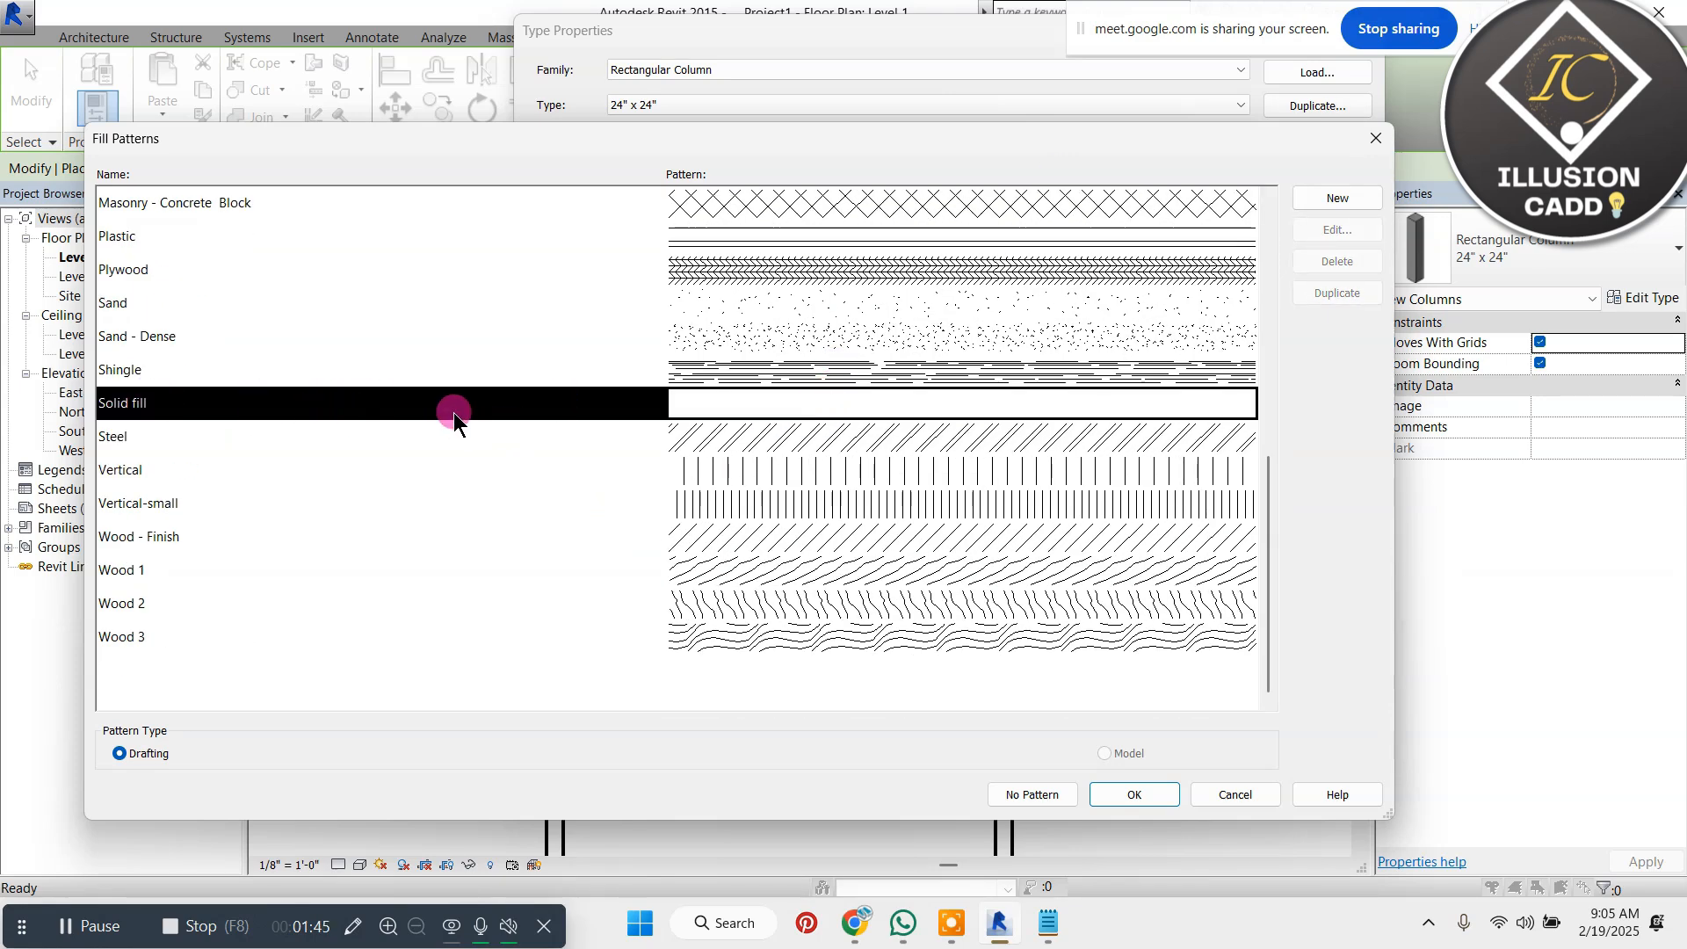
left_click(1133, 795)
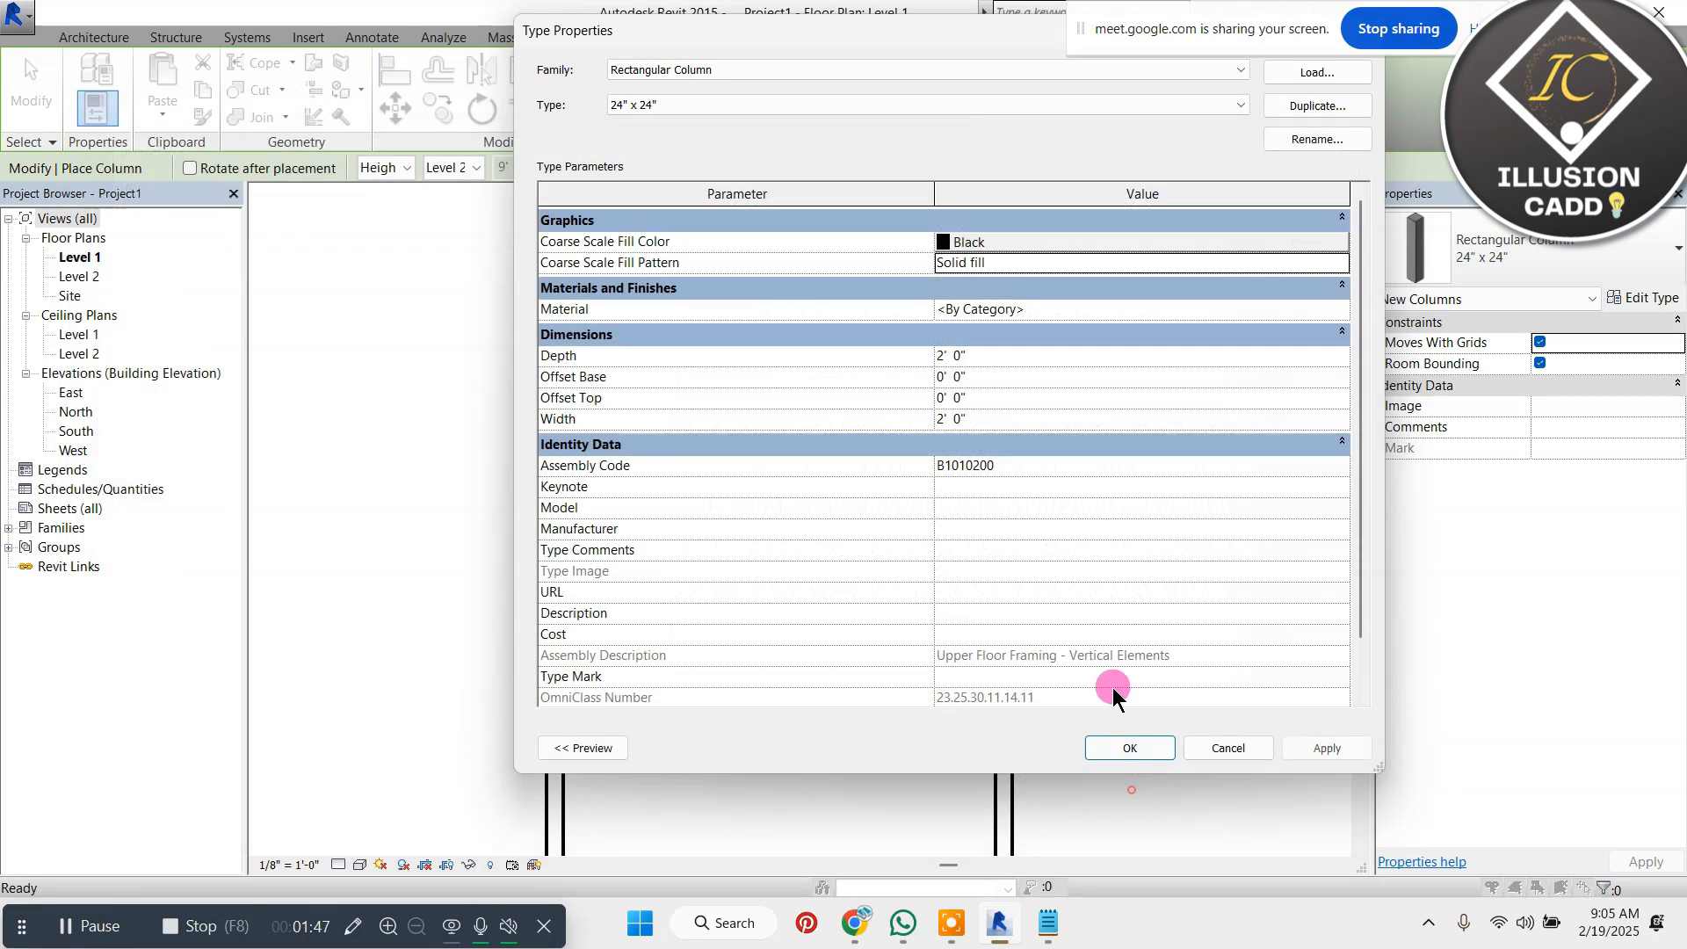
Set the column type's depth and width to 9" each
left_click(1000, 355)
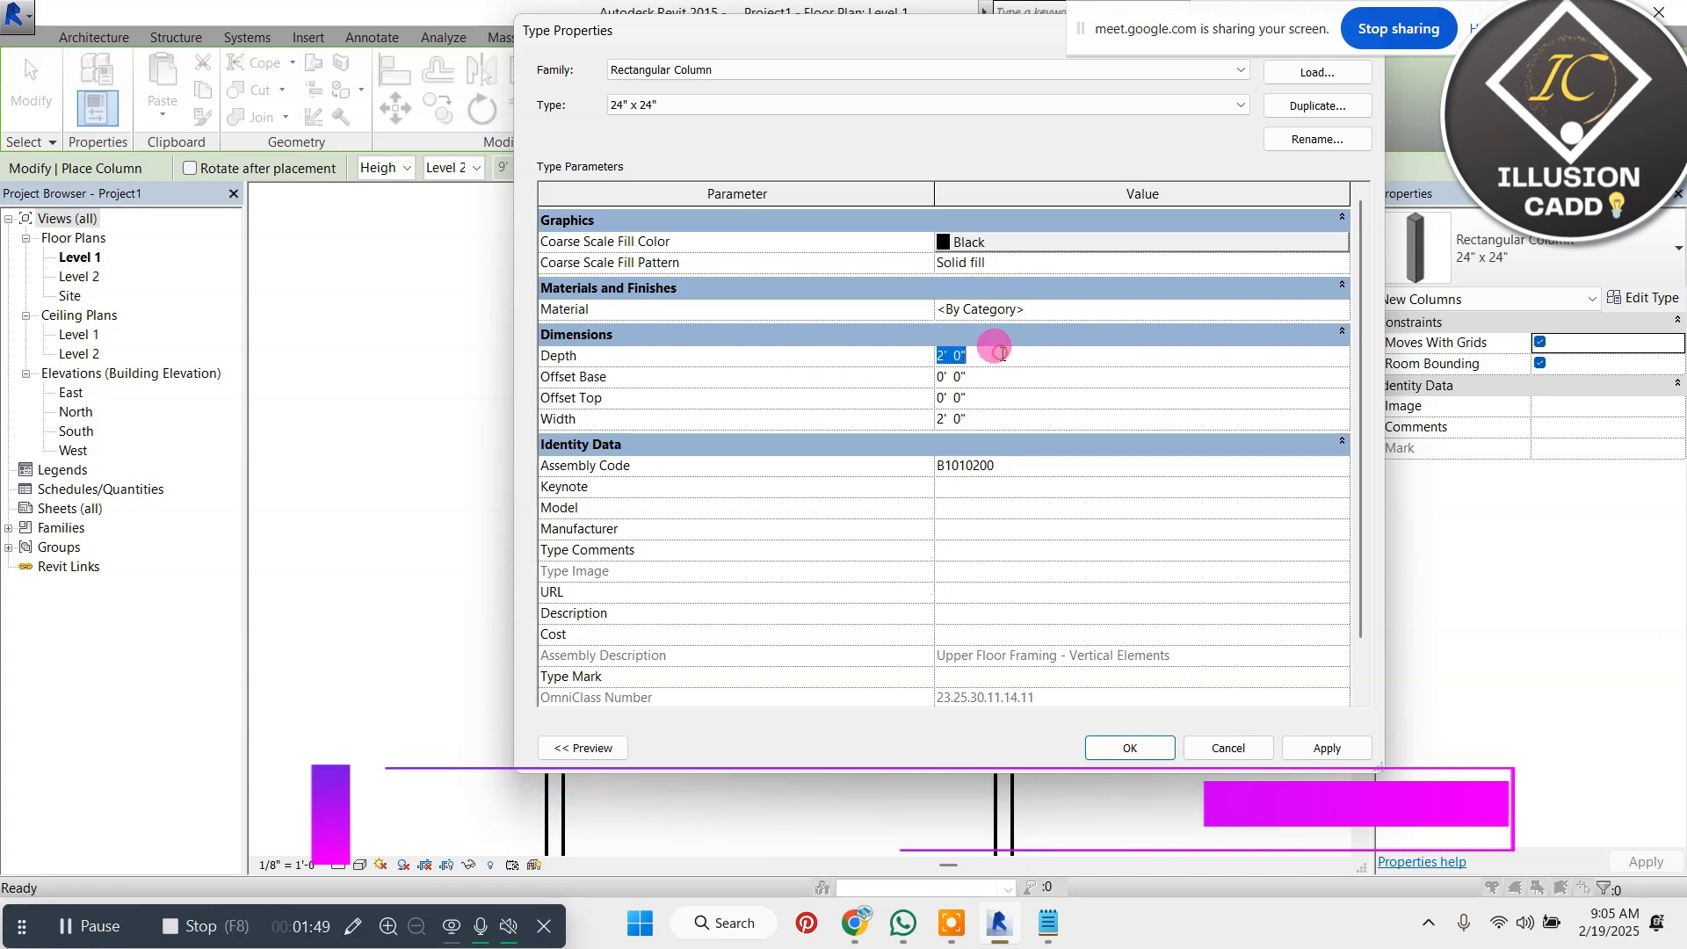
type("9\"")
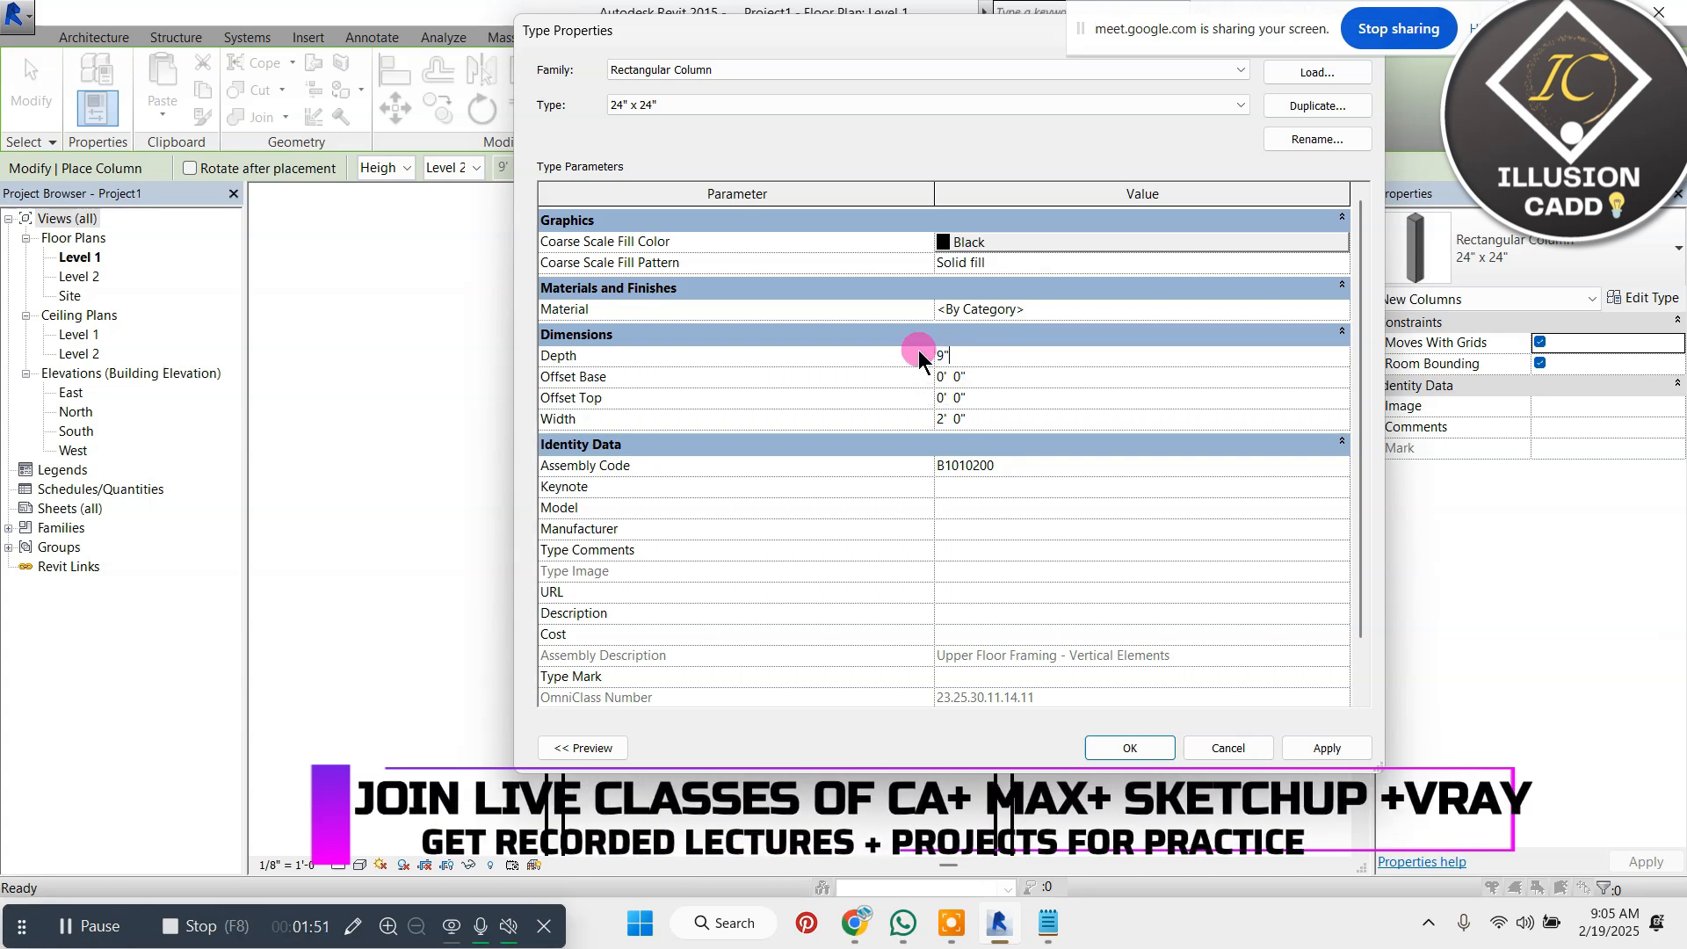
key("Return")
left_click(988, 421)
type("9\"")
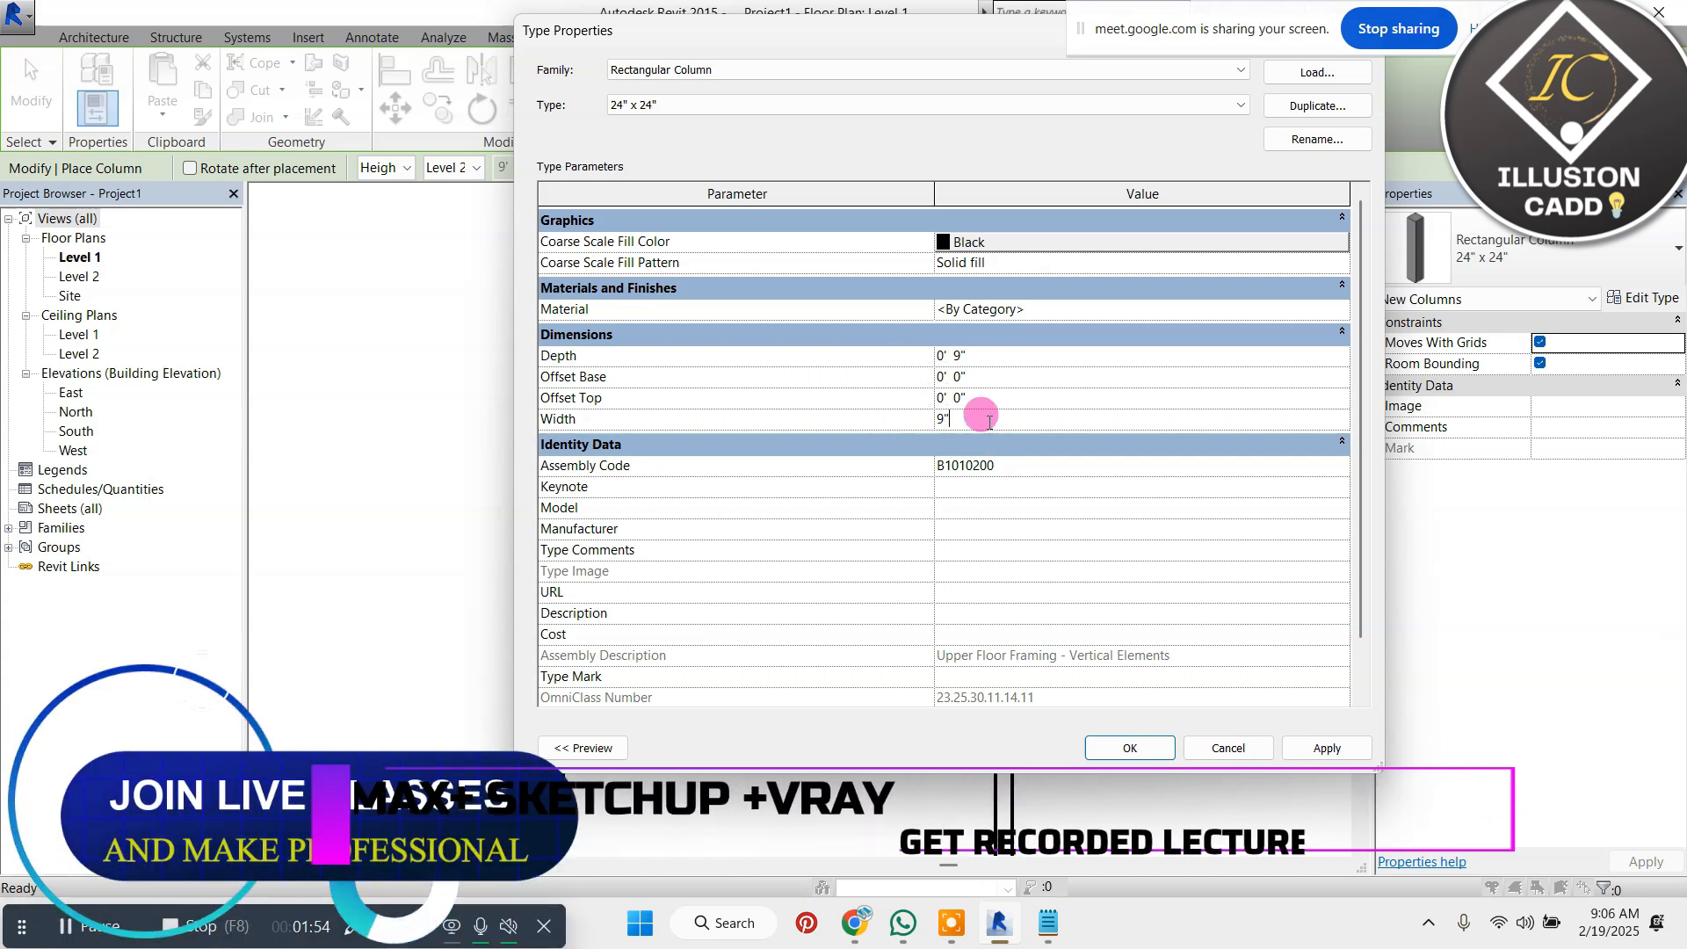
Duplicate the column type under the name "9x9 colums" and accept its properties
left_click(1317, 105)
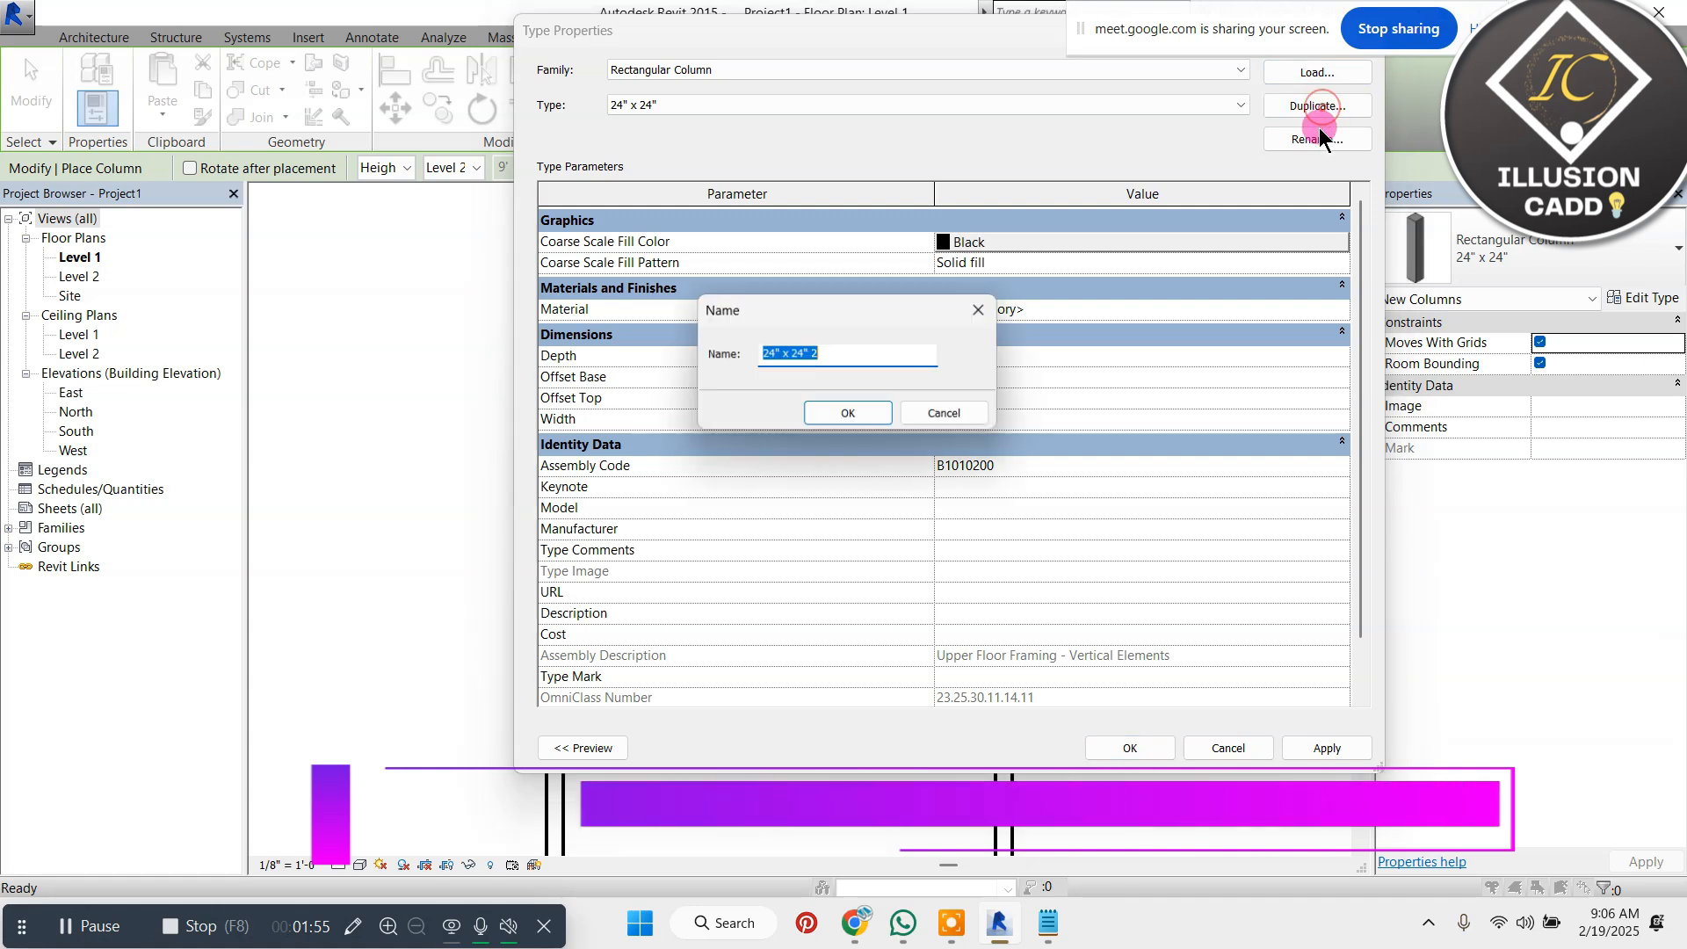
type("9x9 colums")
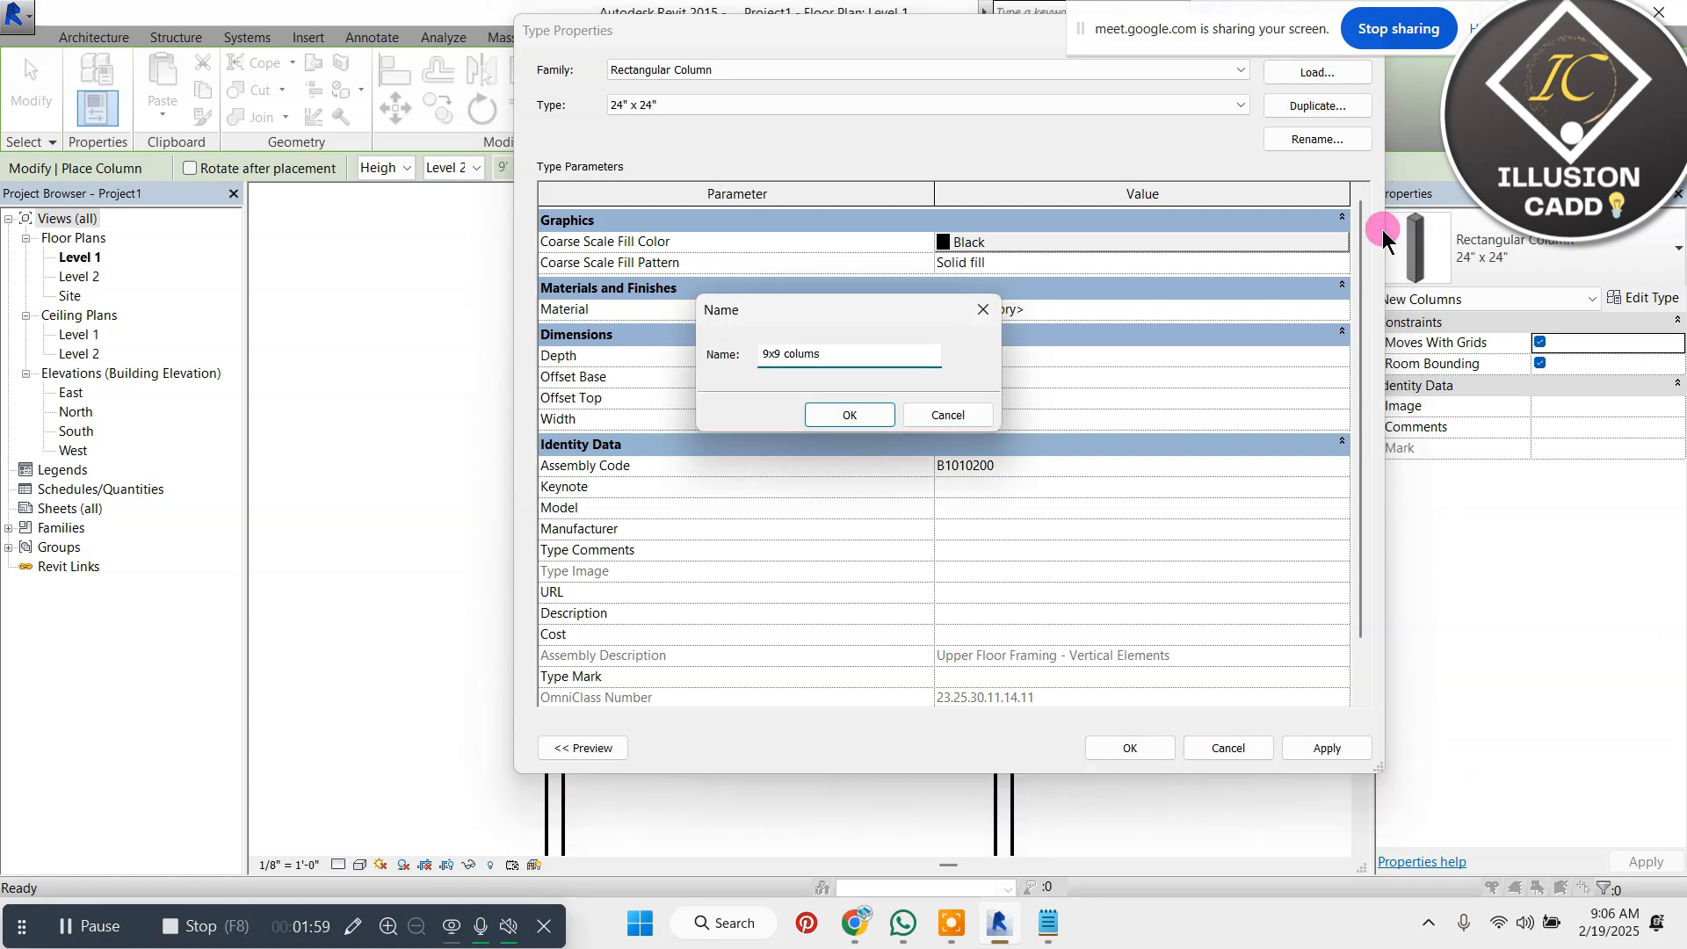
left_click(870, 415)
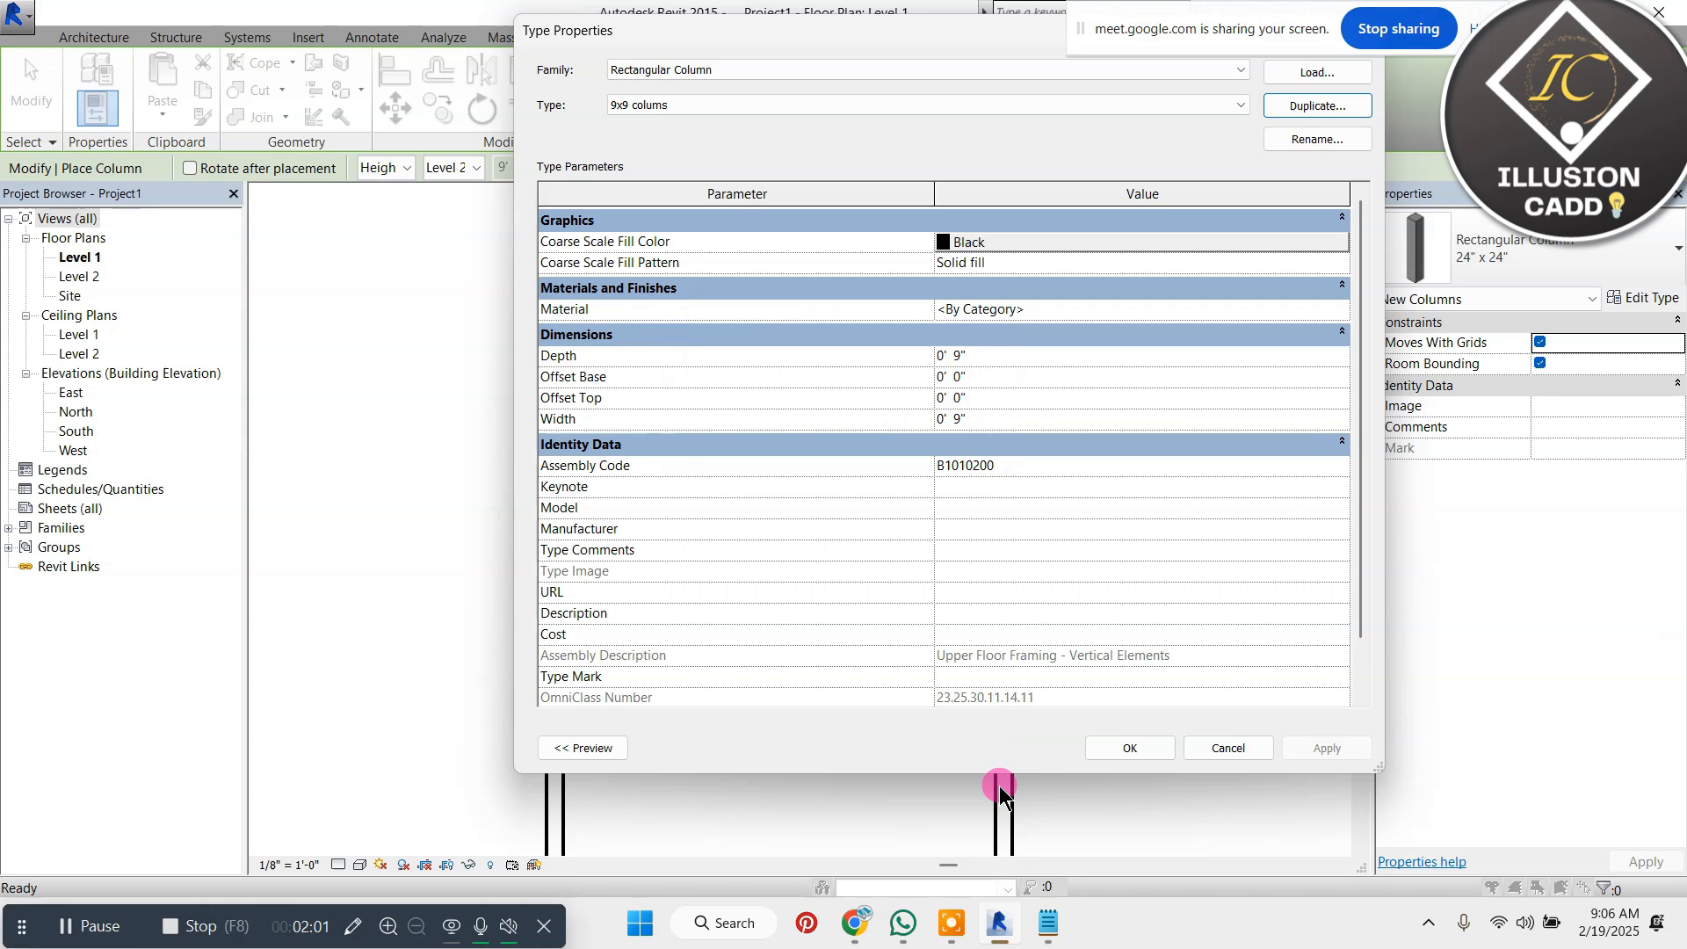
left_click(1150, 761)
Place a 9x9 column at the upper-left outer corner of the wall outline
scroll(536, 291, "up", 5)
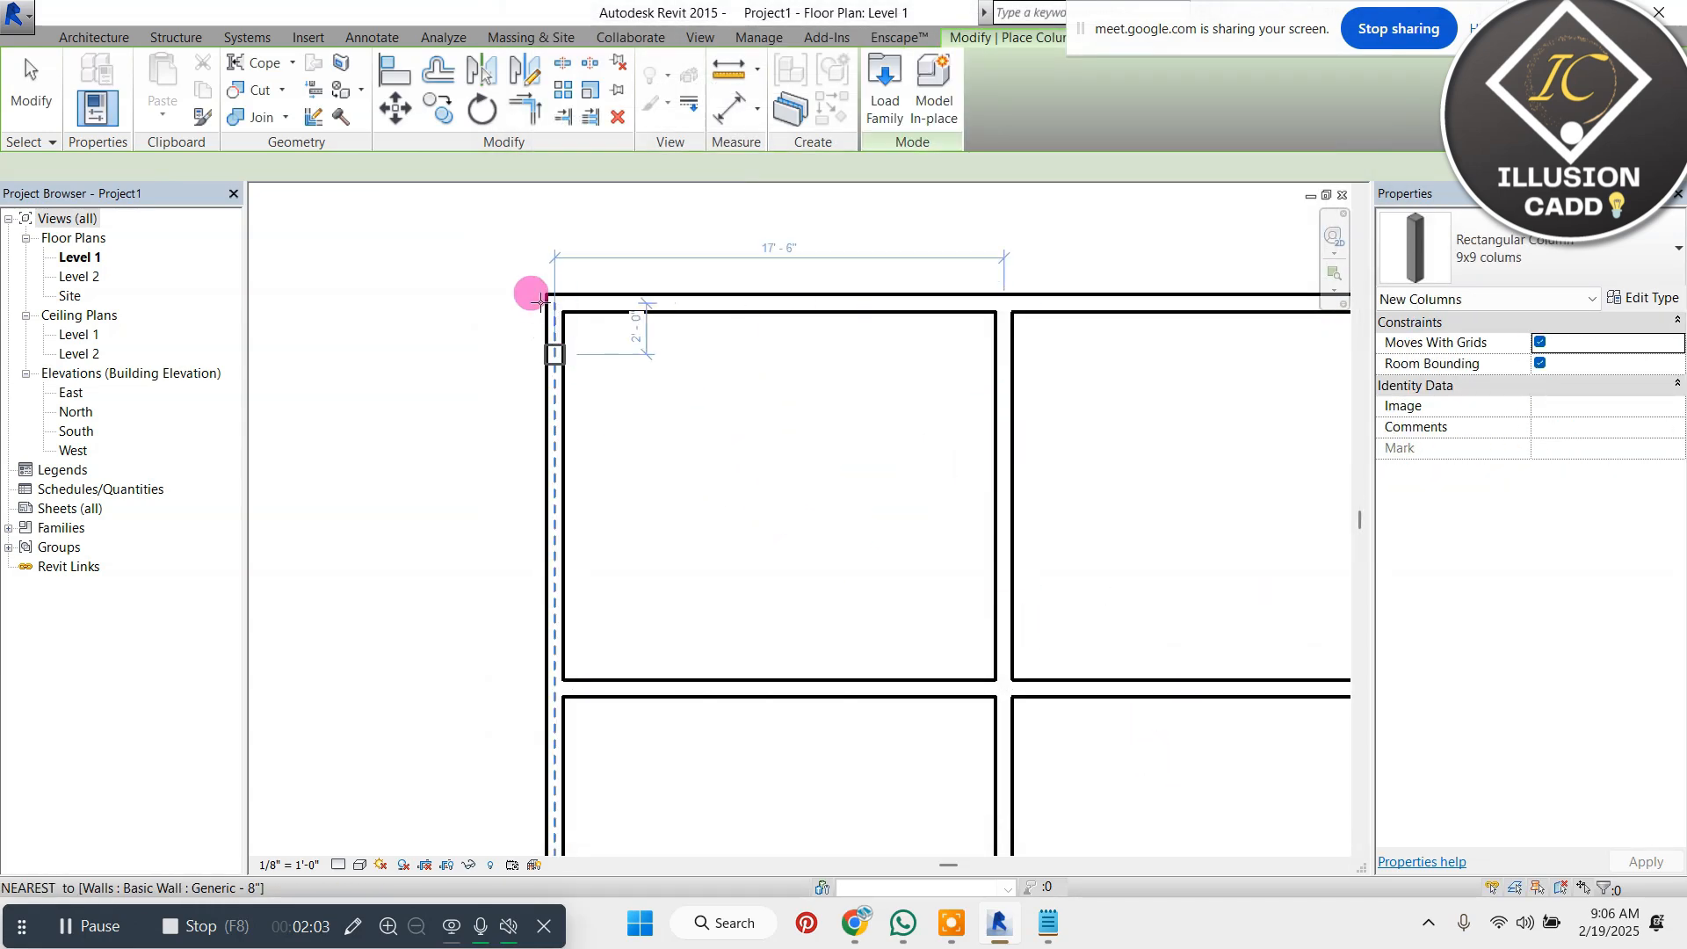
scroll(558, 295, "up", 4)
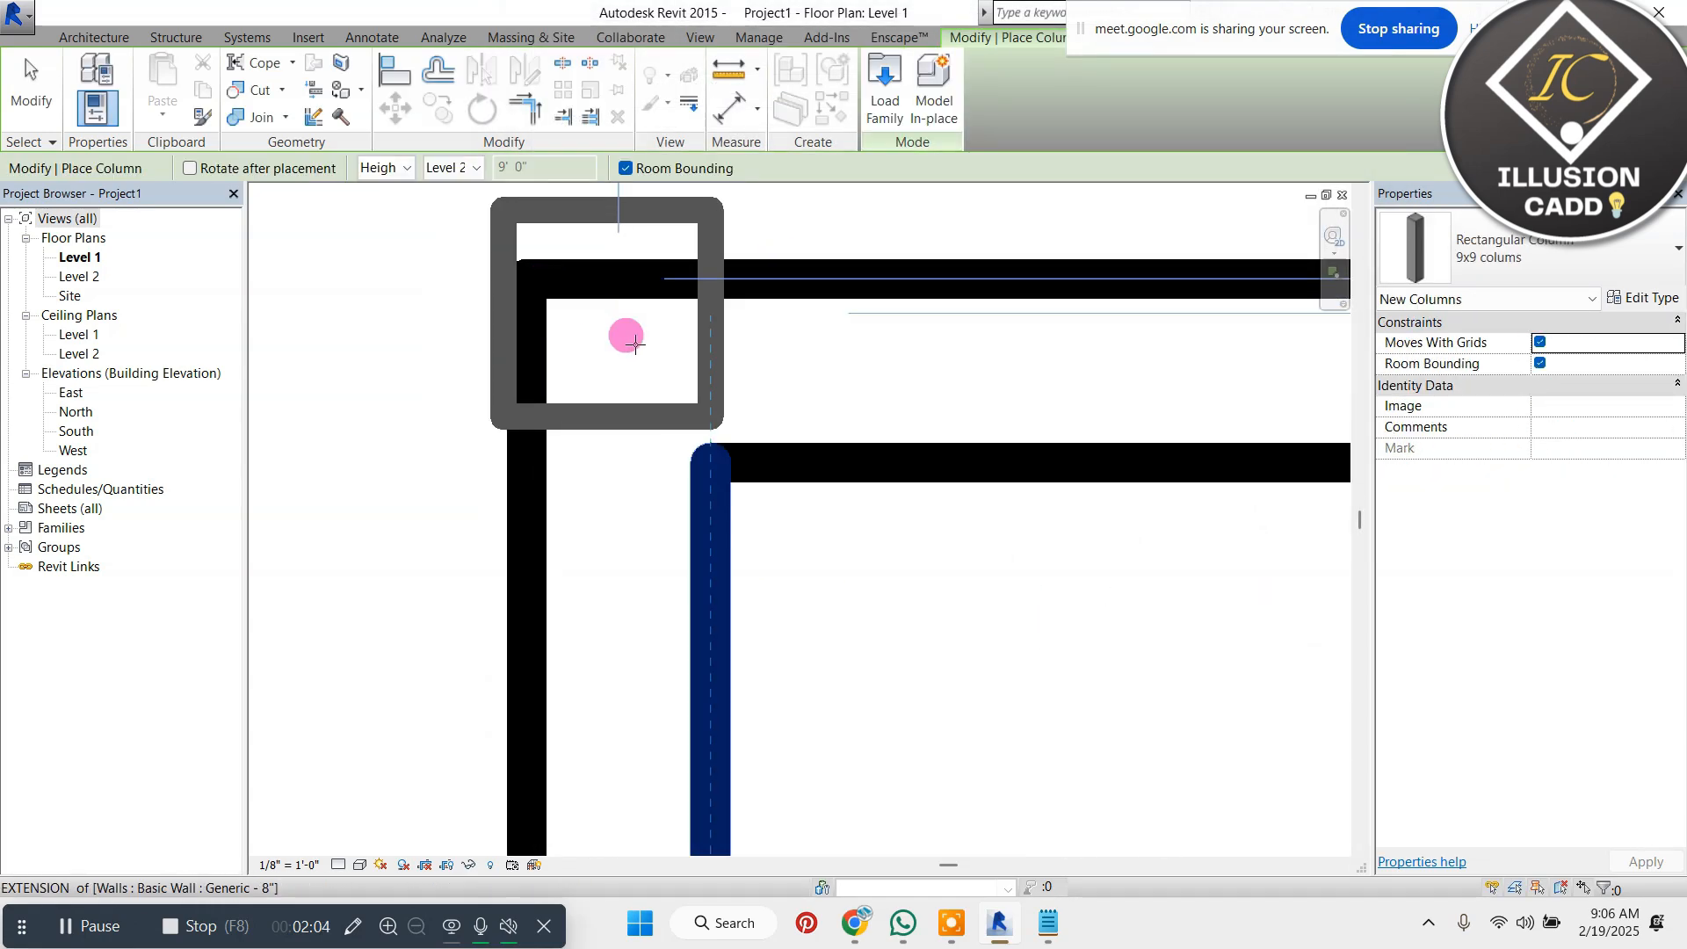
left_click(633, 389)
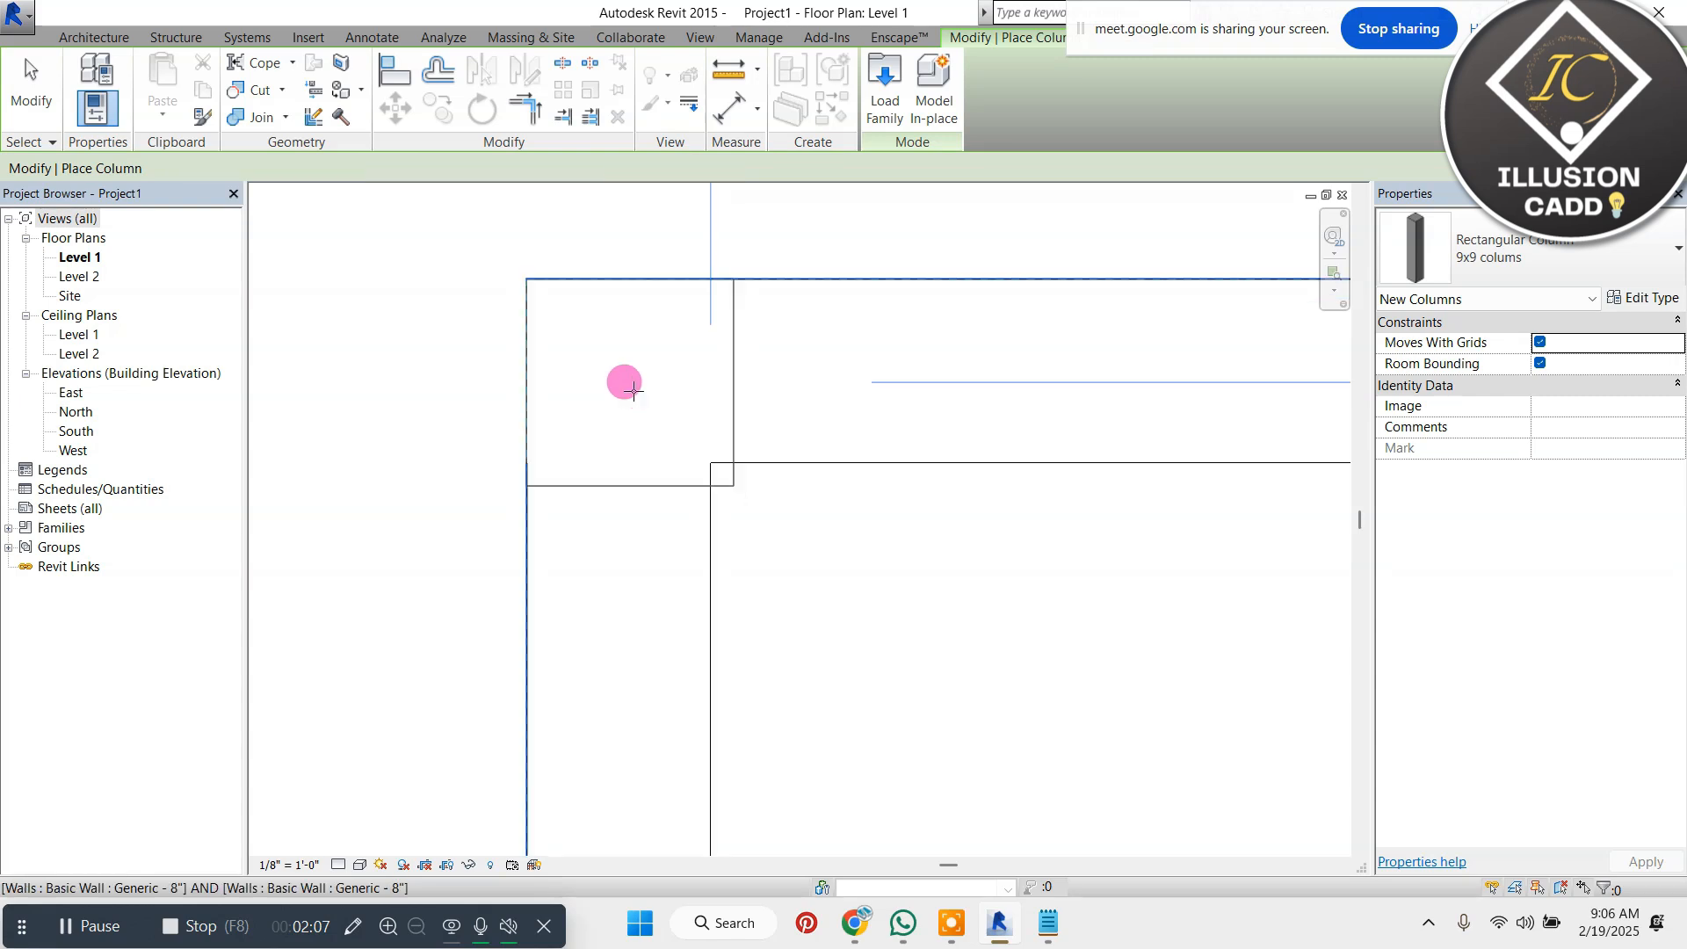
scroll(633, 390, "down", 5)
scroll(1041, 436, "down", 3)
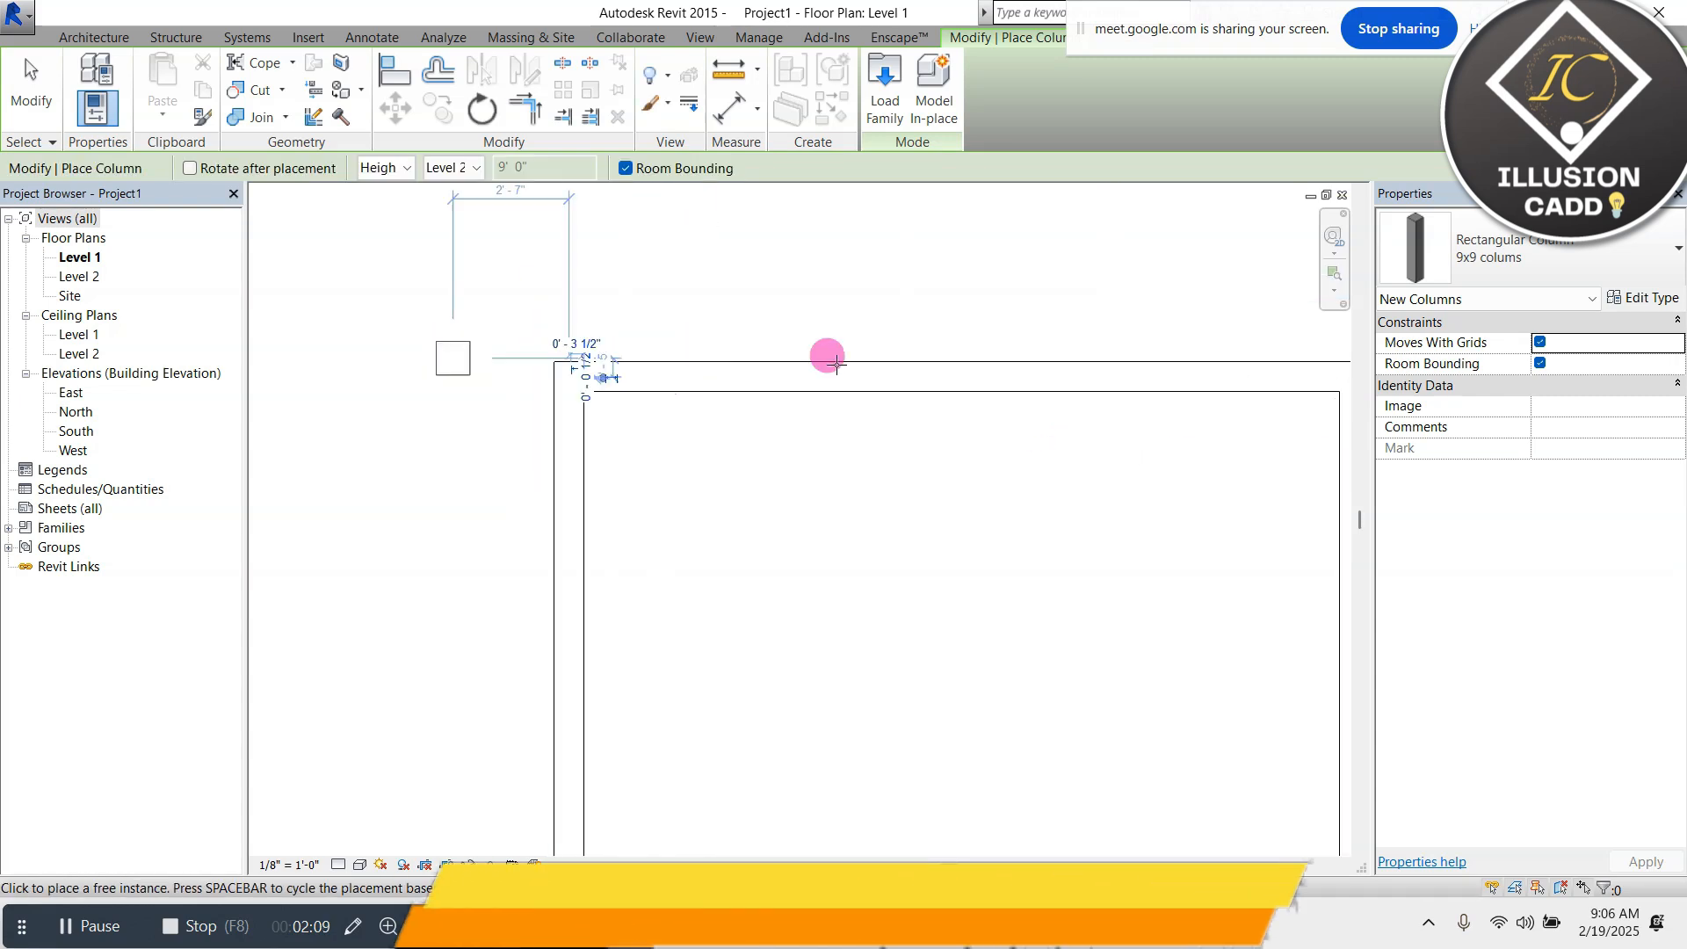
Place a 9x9 column where the upper outer wall meets the vertical dividing wall
scroll(1167, 376, "up", 6)
left_click(1088, 374)
scroll(1086, 378, "up", 5)
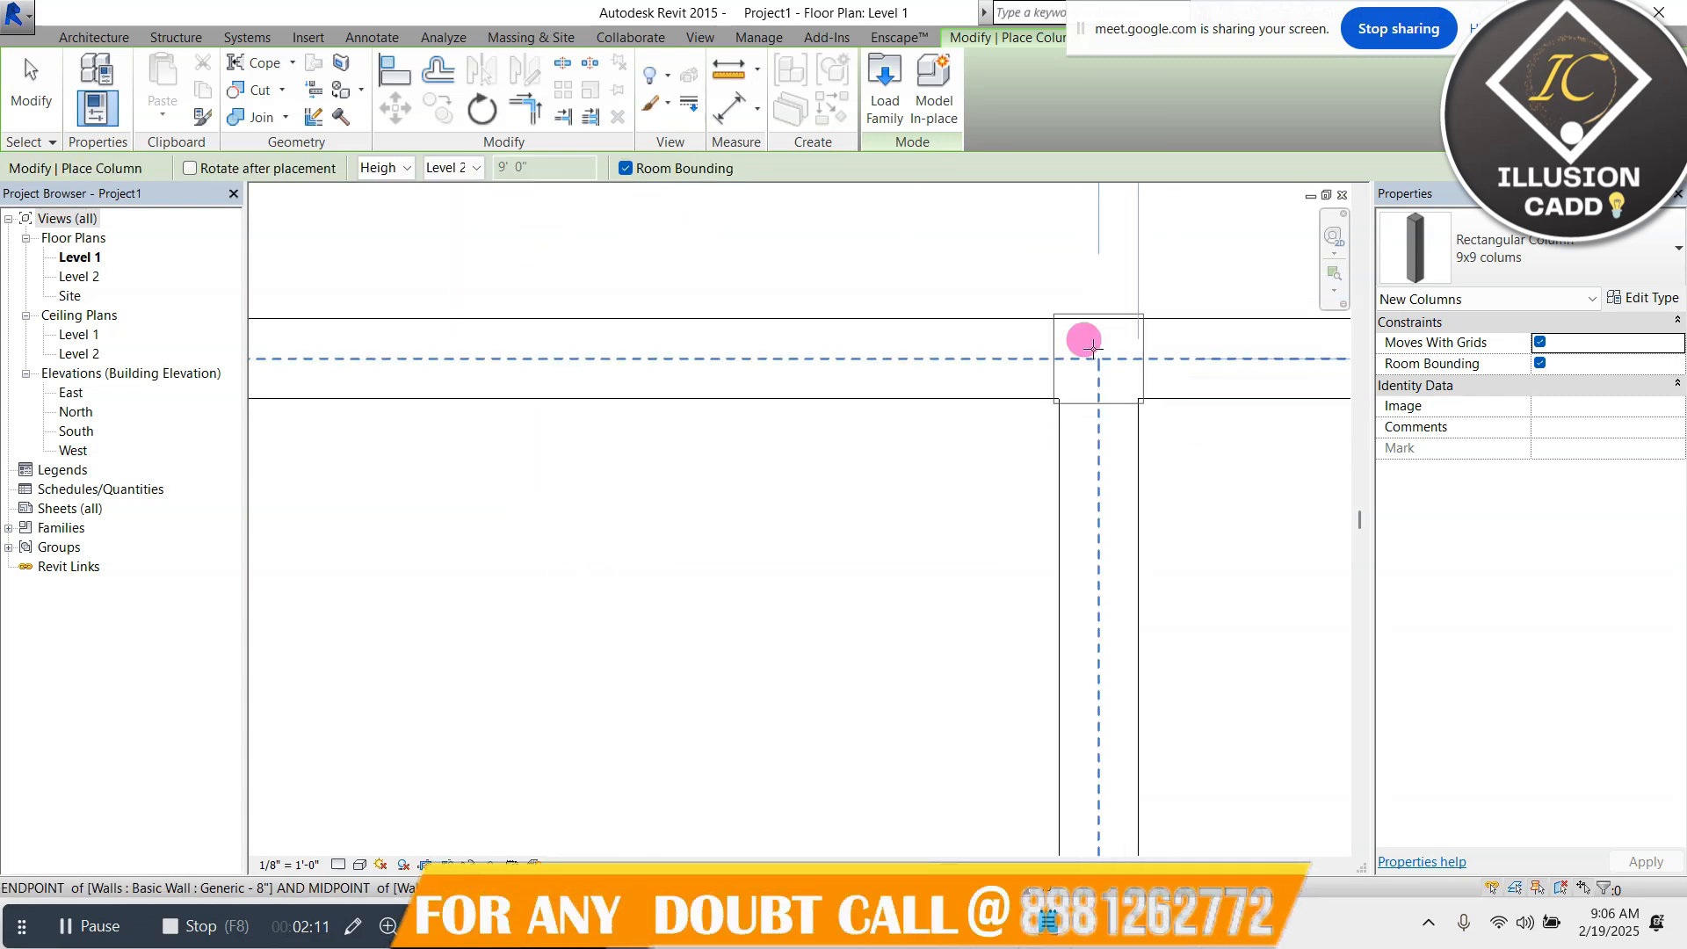
scroll(1084, 392, "down", 5)
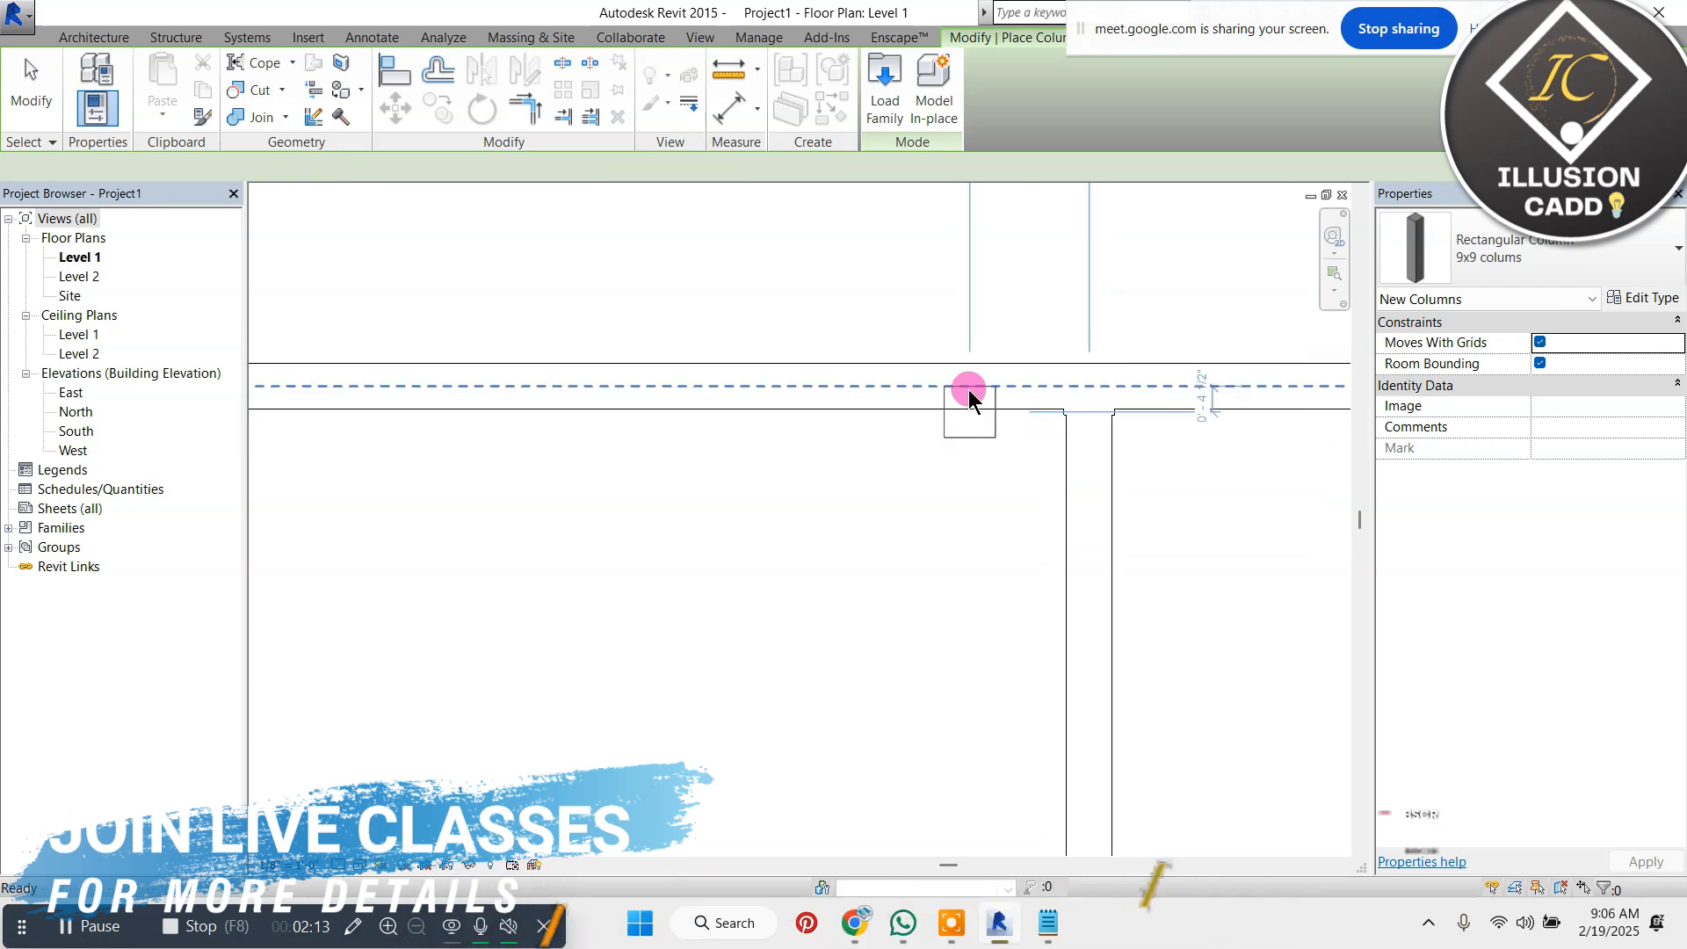
End column placement and set the floor plan's visual style to Wireframe
key("Escape")
key("Escape")
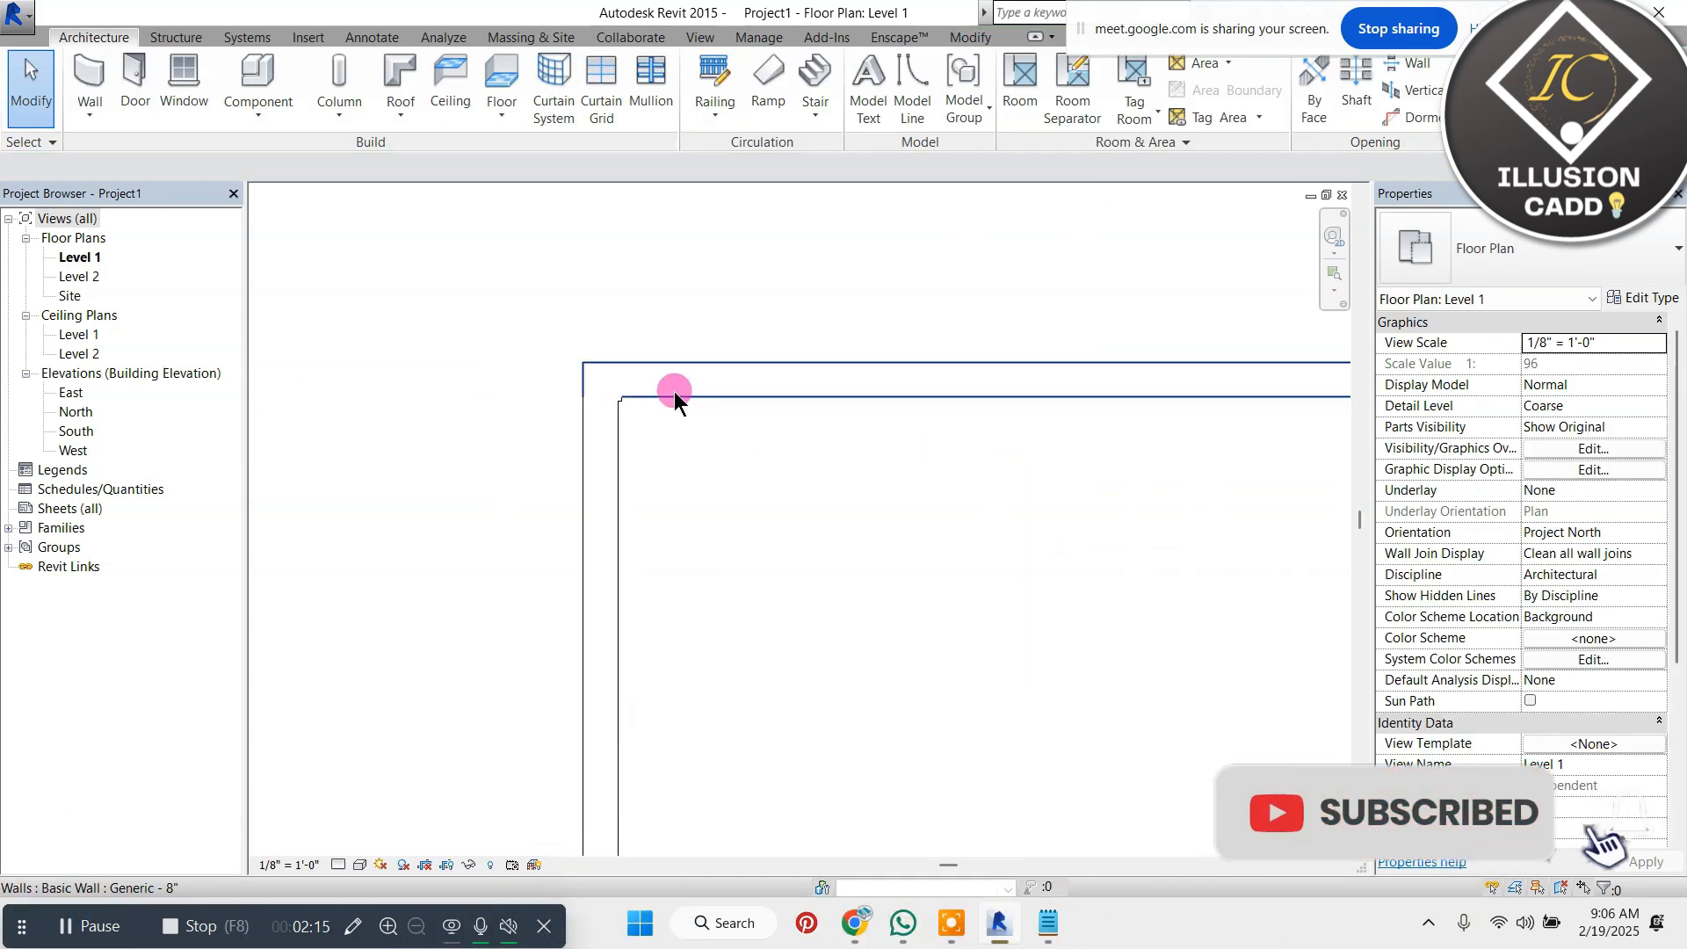
middle_click_drag(629, 340, 612, 316)
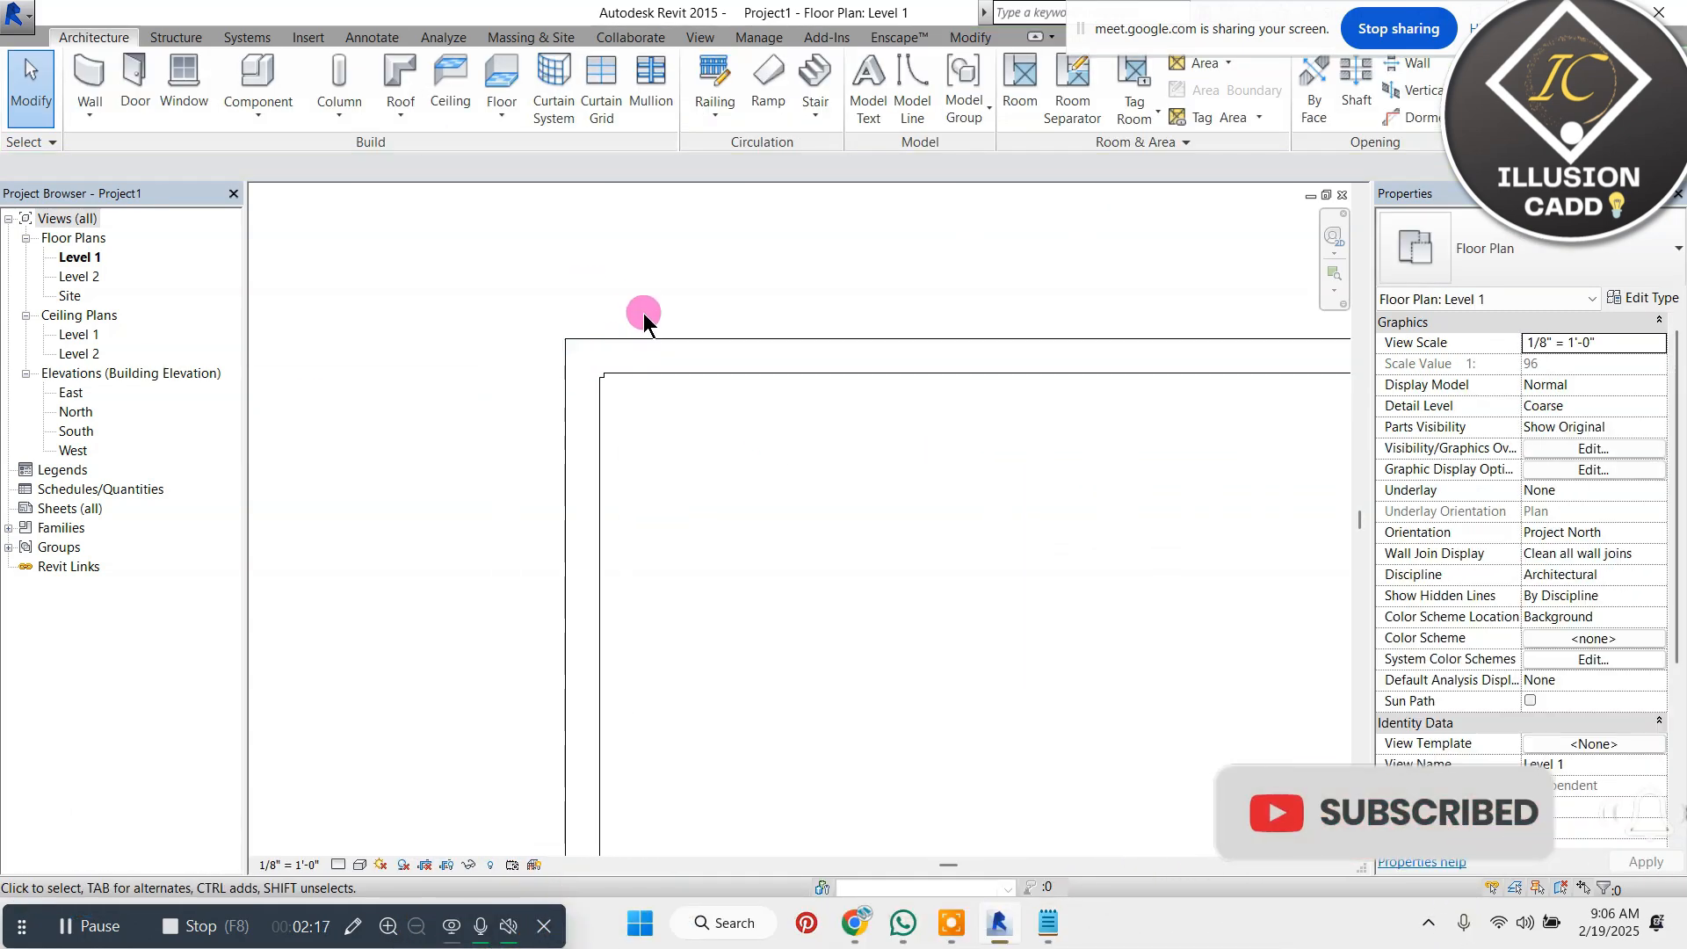
left_click(361, 865)
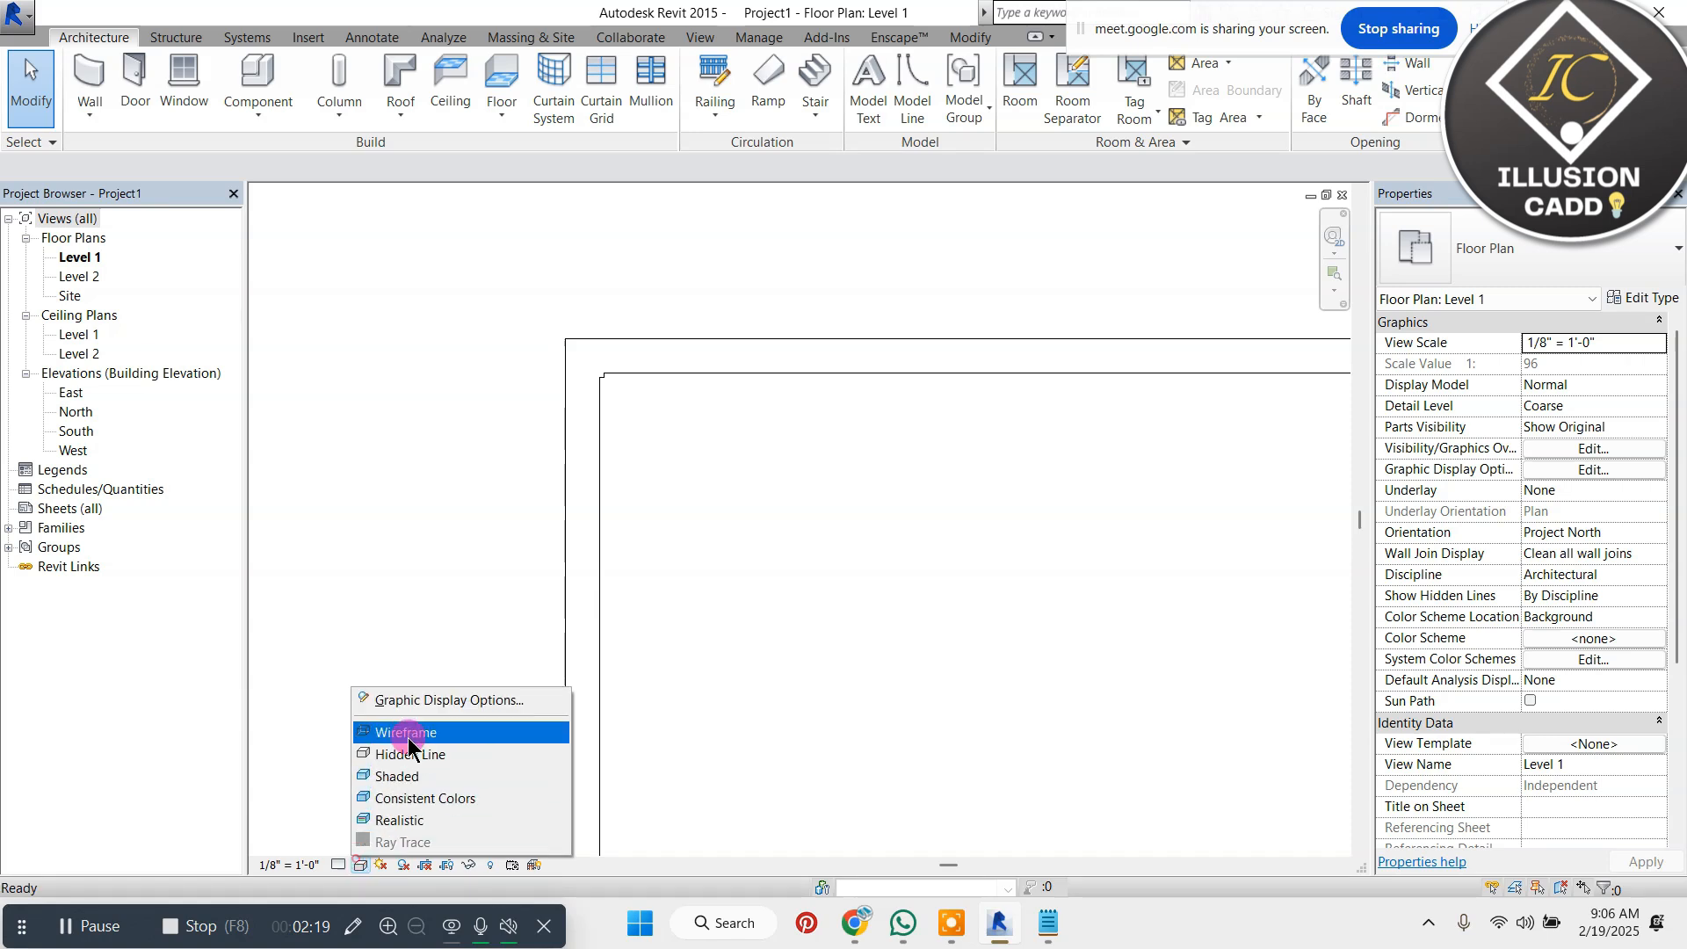
left_click(395, 731)
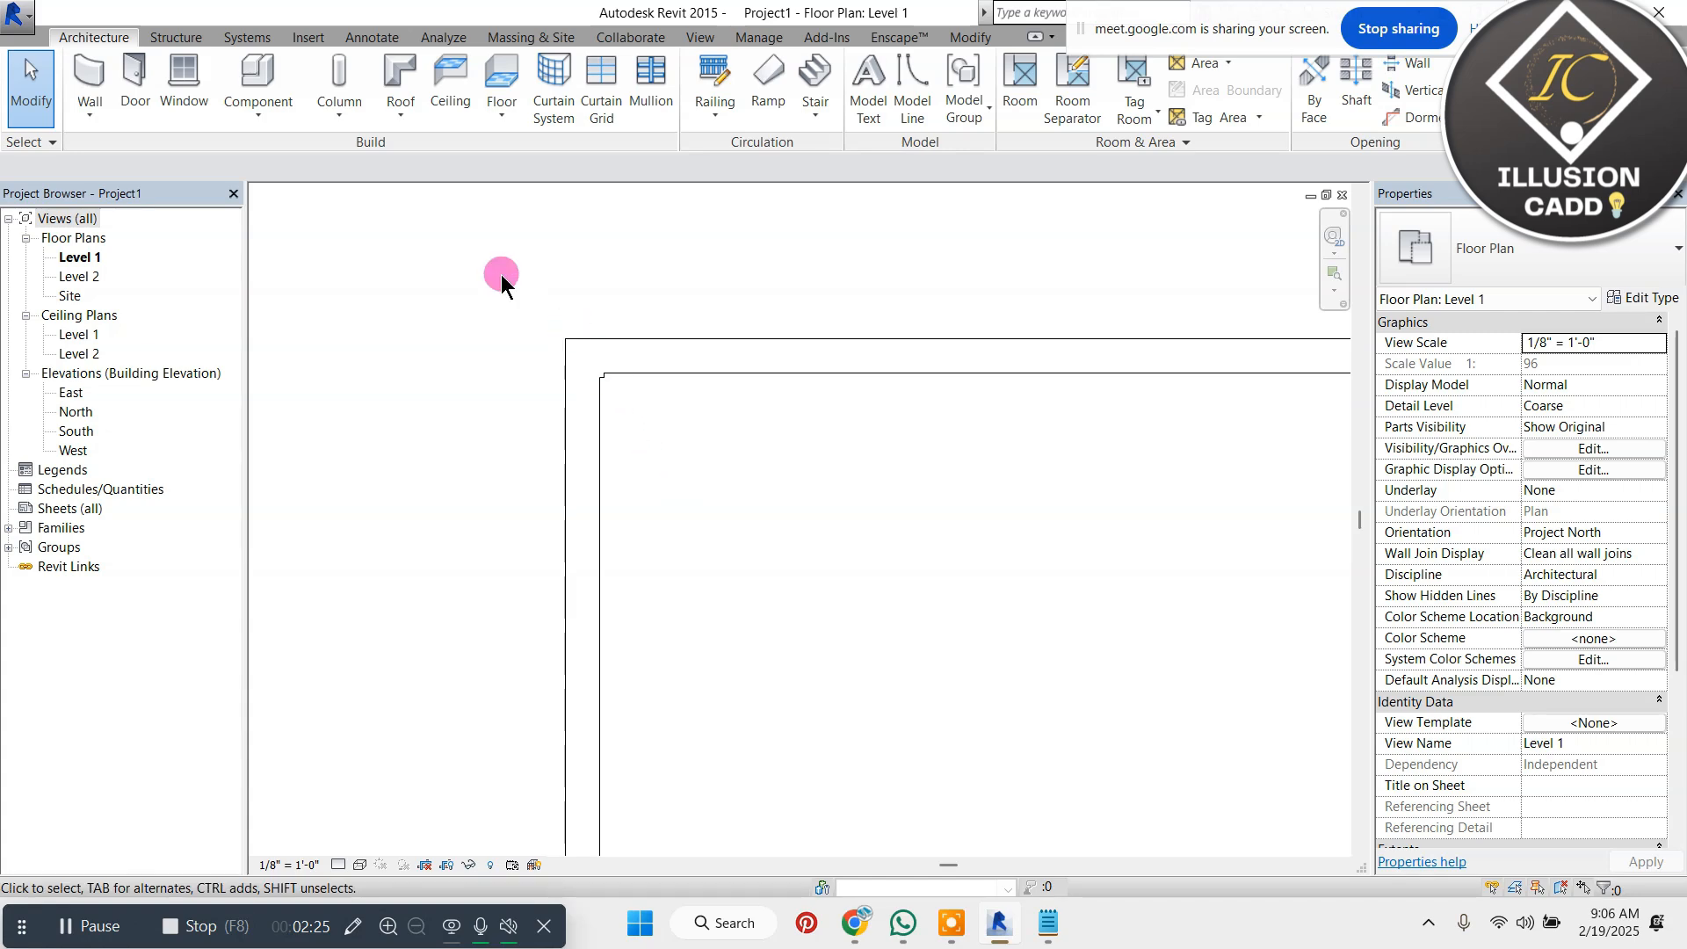
left_click_drag(508, 267, 751, 503)
left_click(766, 474)
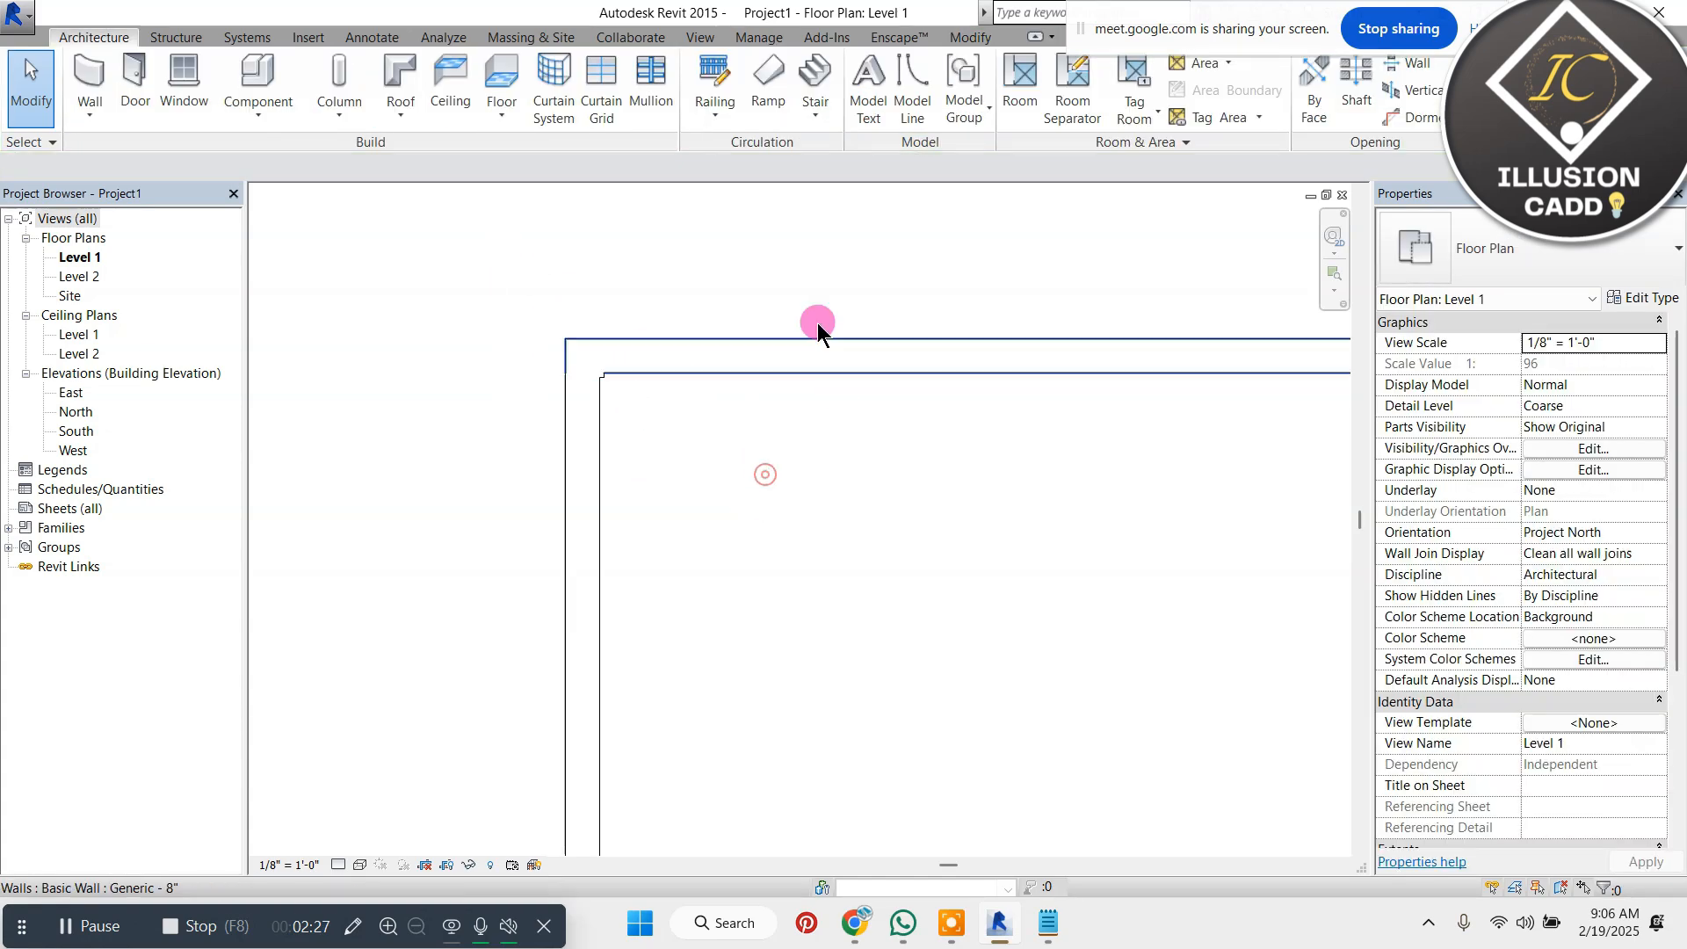
Open the default 3D view and set its visual style to Shaded
left_click(699, 39)
left_click(629, 79)
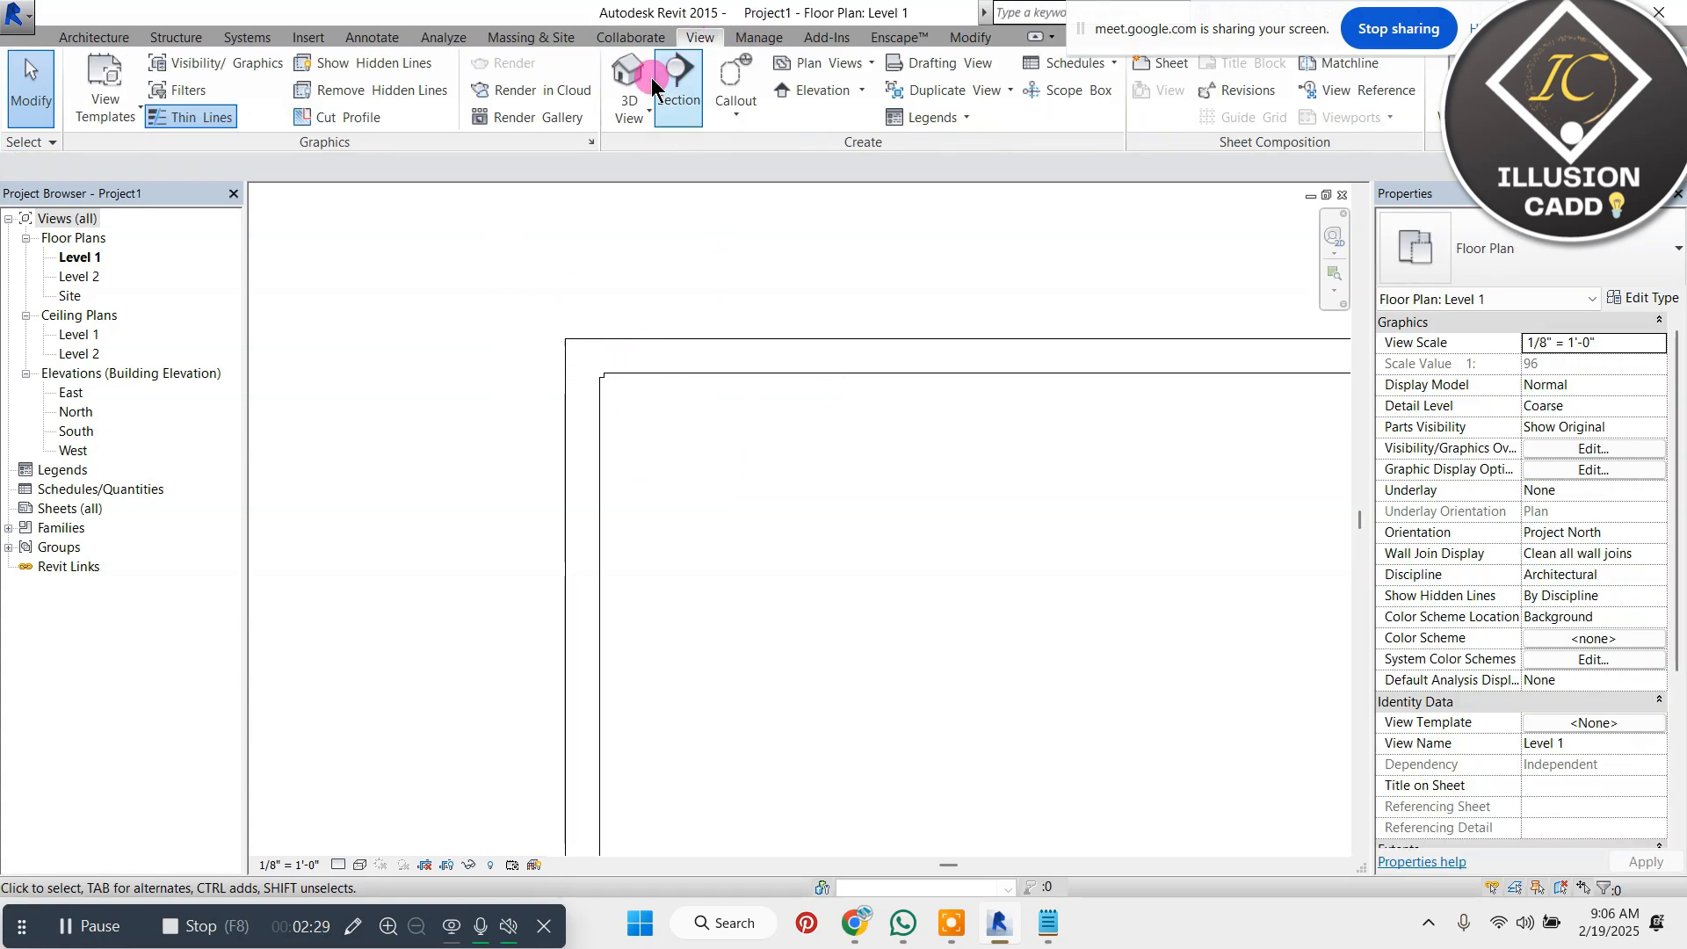
scroll(791, 224, "up", 8)
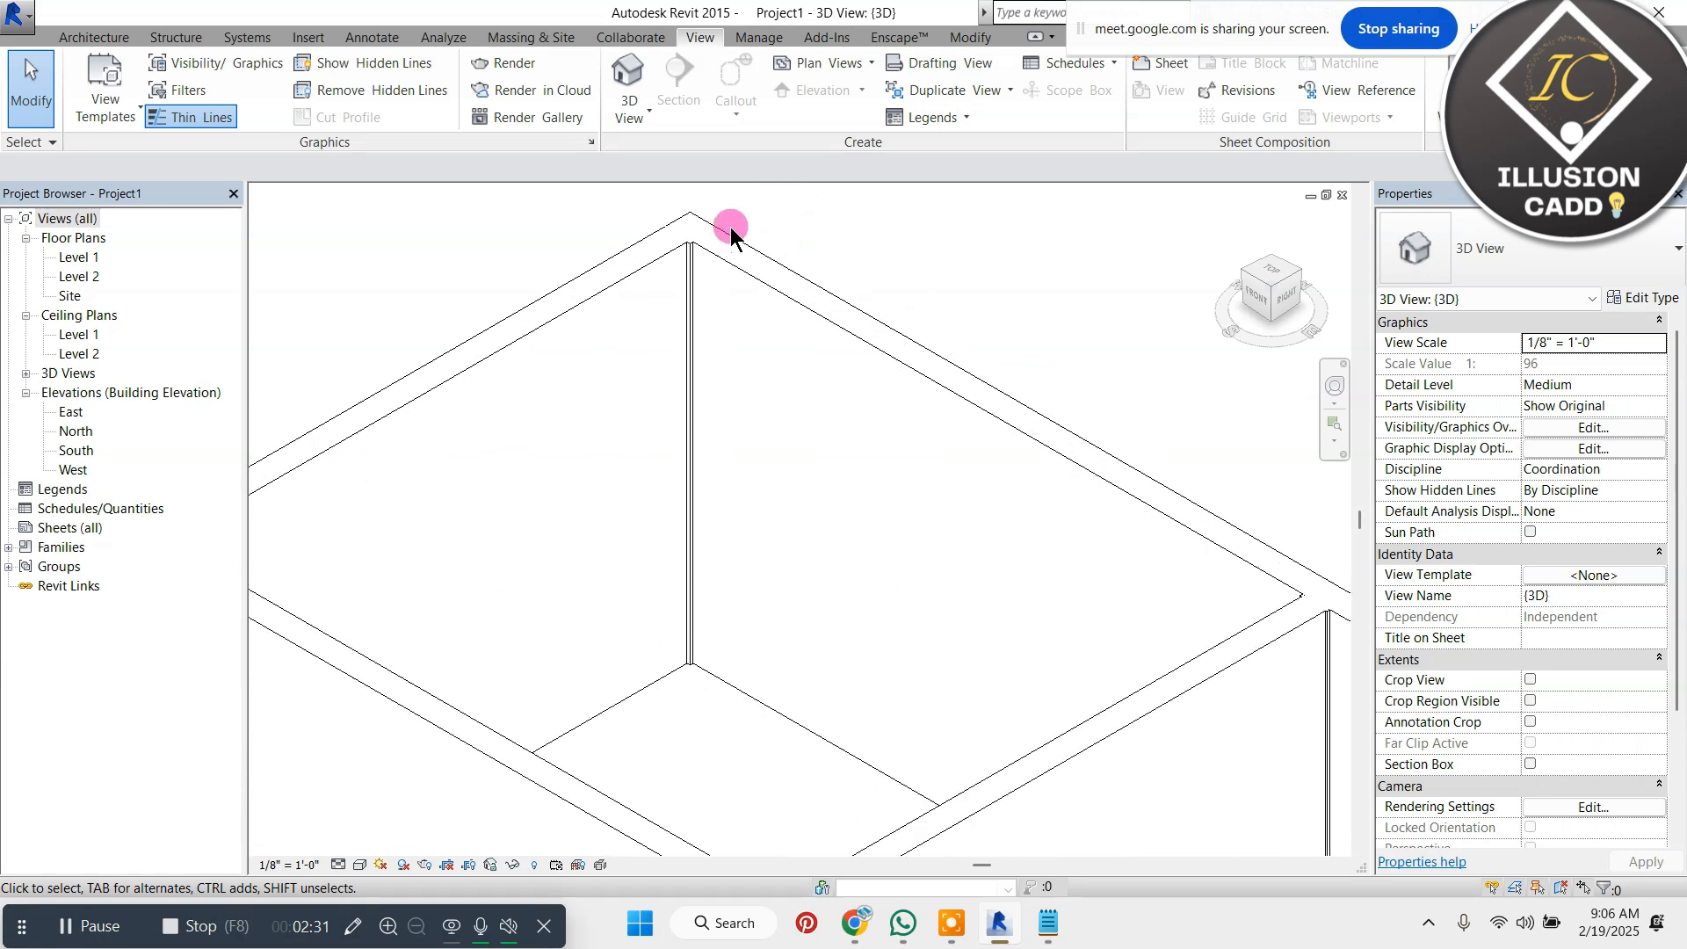
left_click(360, 865)
left_click(422, 776)
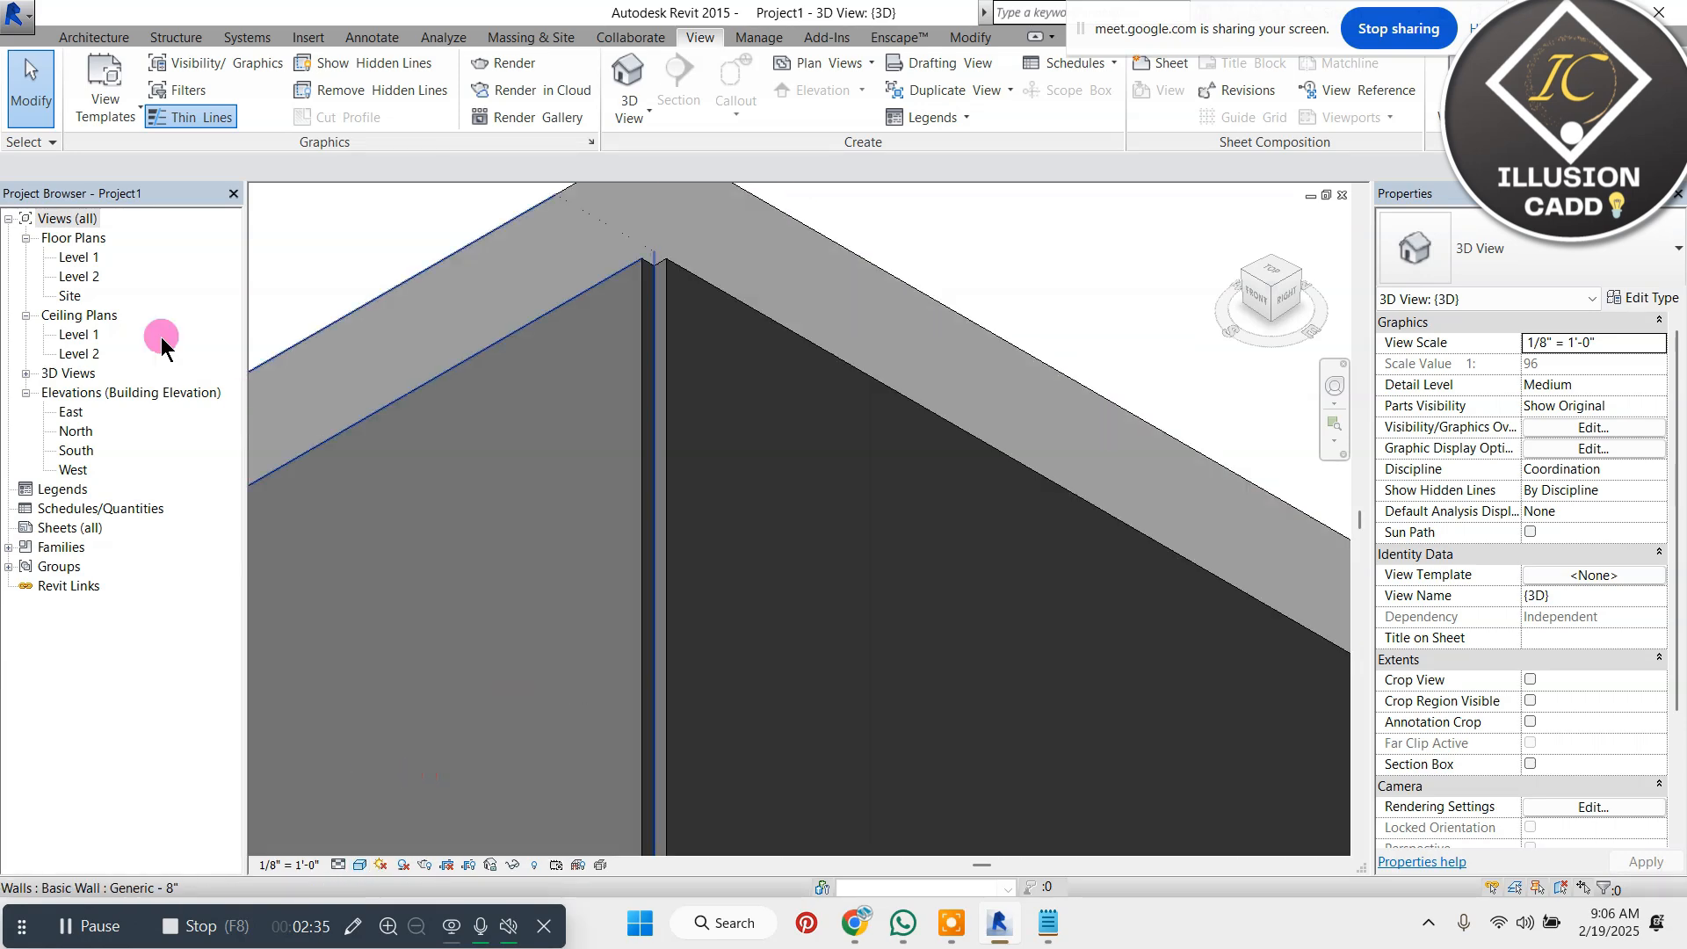
Return to the Level 1 floor plan and move the upper junction column about 8'-6" outside the wall outline's upper-left corner
double_click(78, 257)
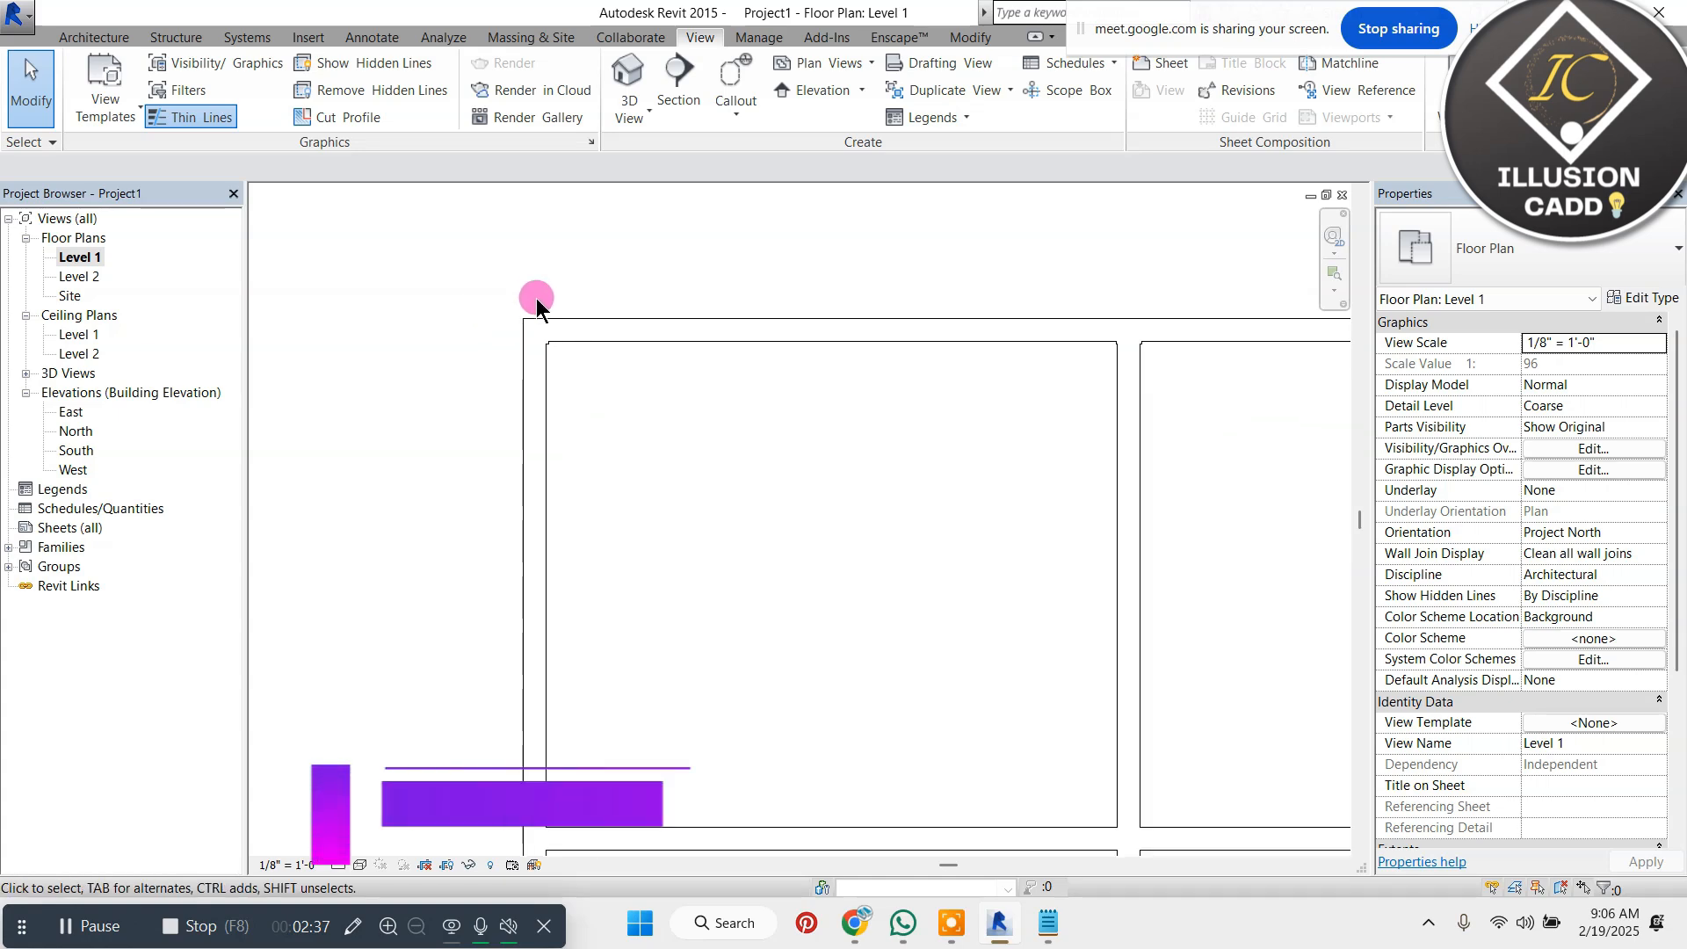
scroll(538, 303, "down", 2)
left_click(624, 409)
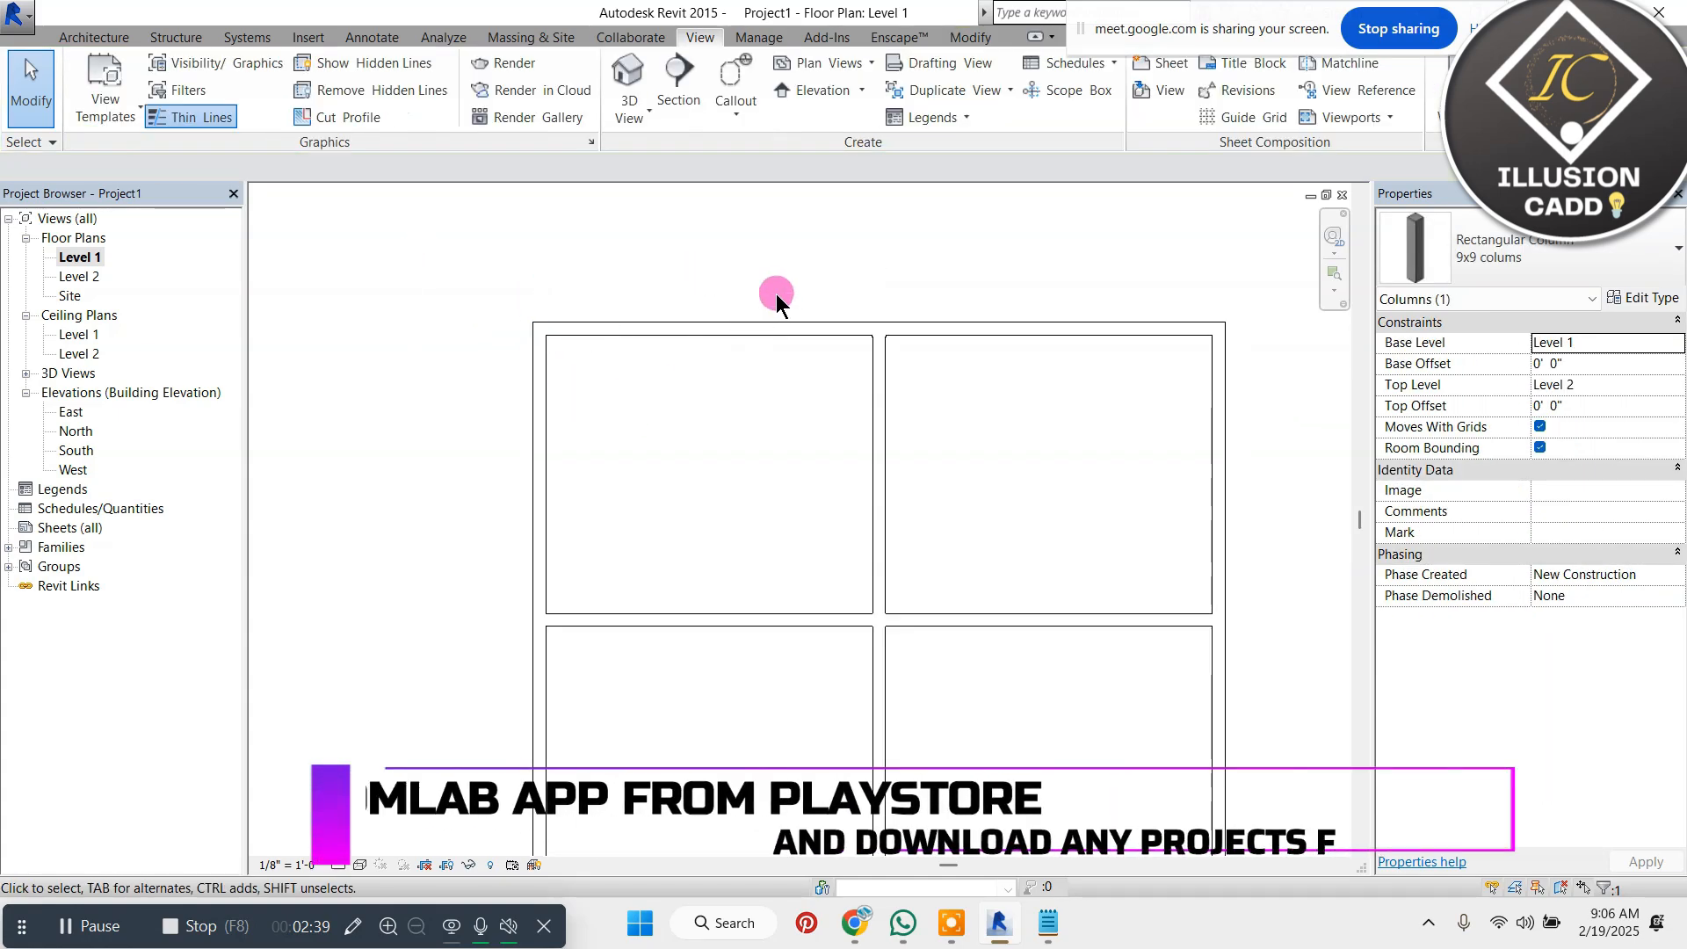
left_click_drag(777, 293, 897, 393)
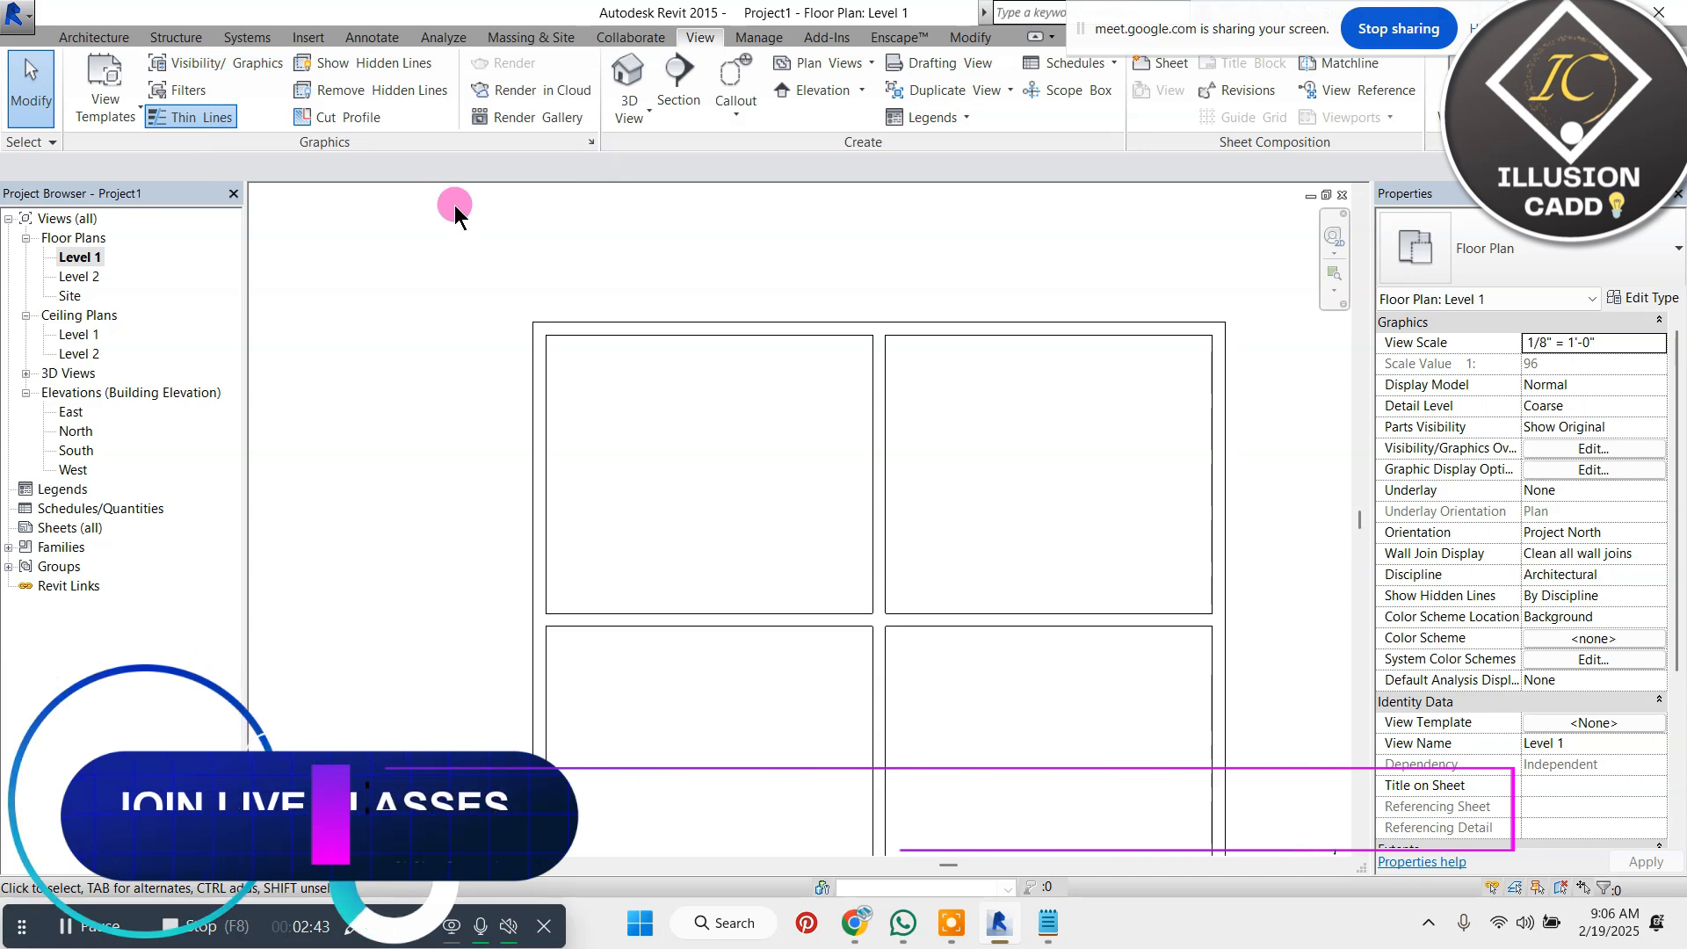
left_click(873, 325)
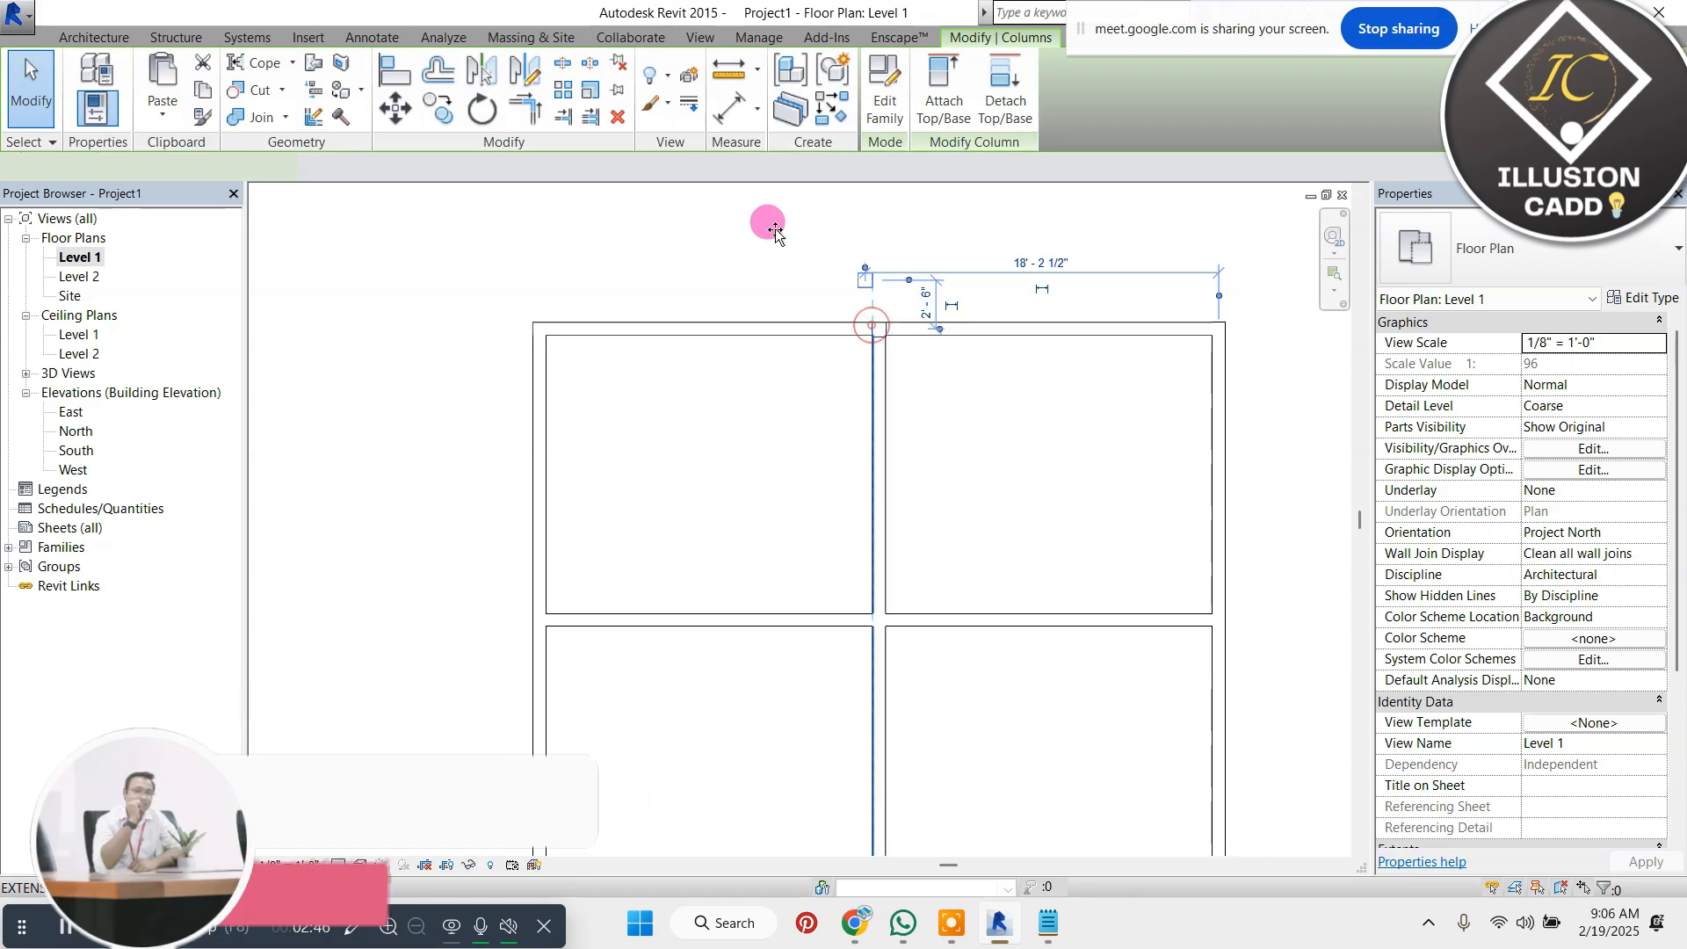
left_click(636, 241)
Select the free-standing 9x9 column beside the wall outline and open its family for editing
scroll(433, 276, "down", 2)
scroll(491, 309, "up", 5)
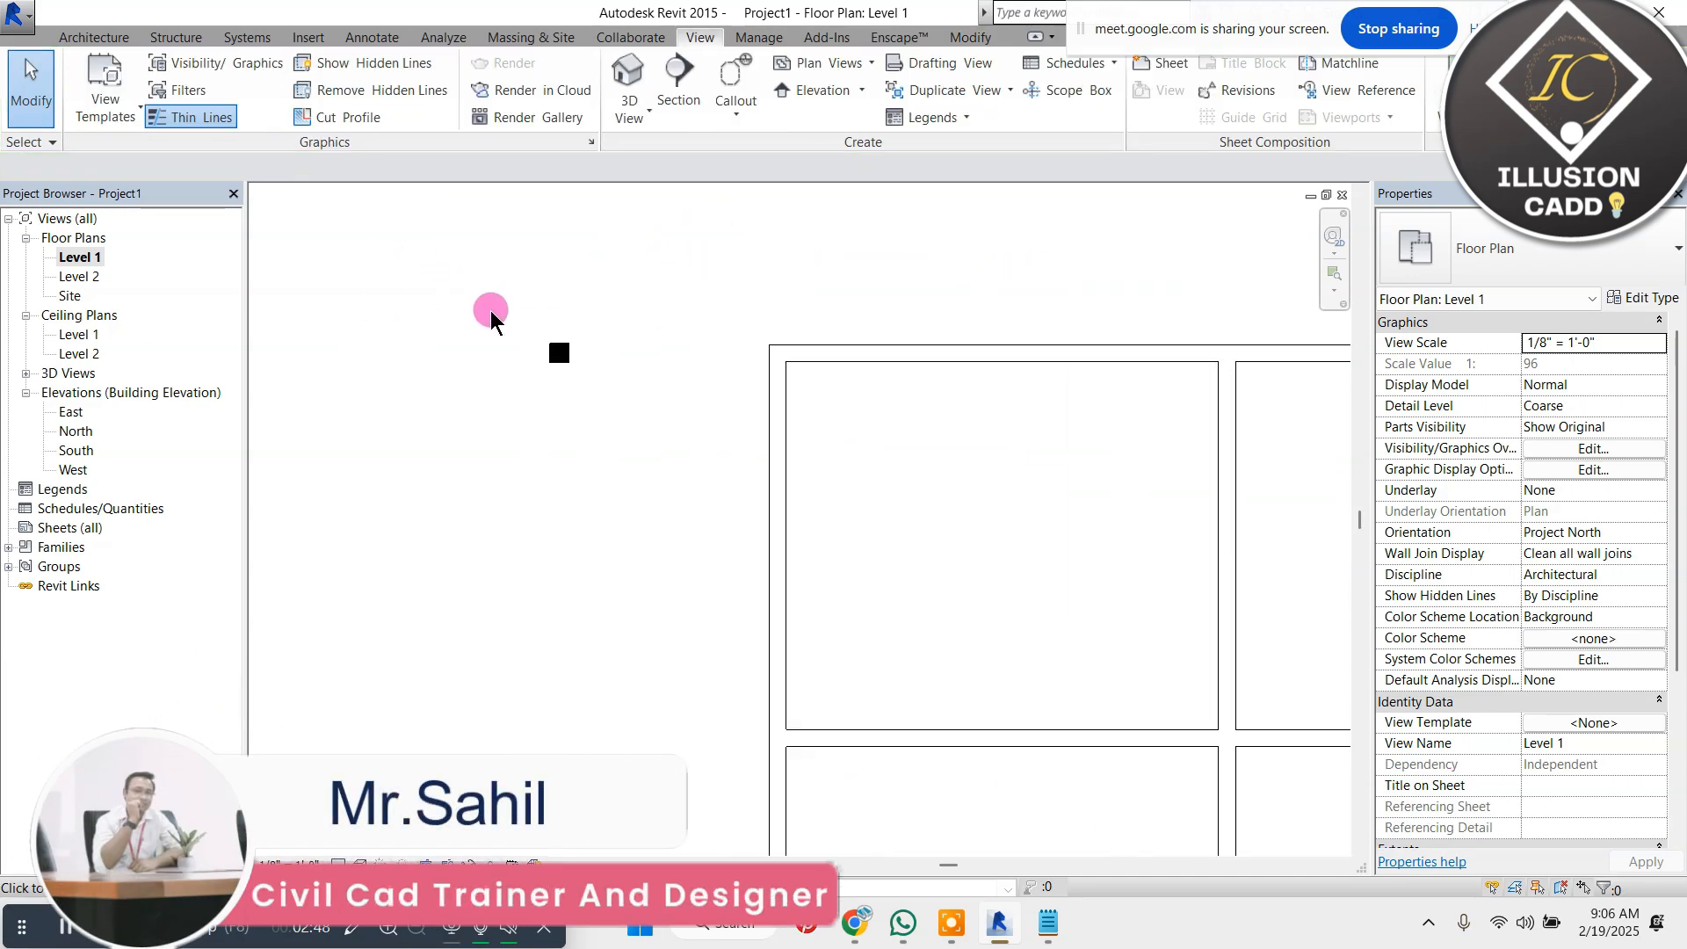
left_click(110, 40)
left_click(615, 382)
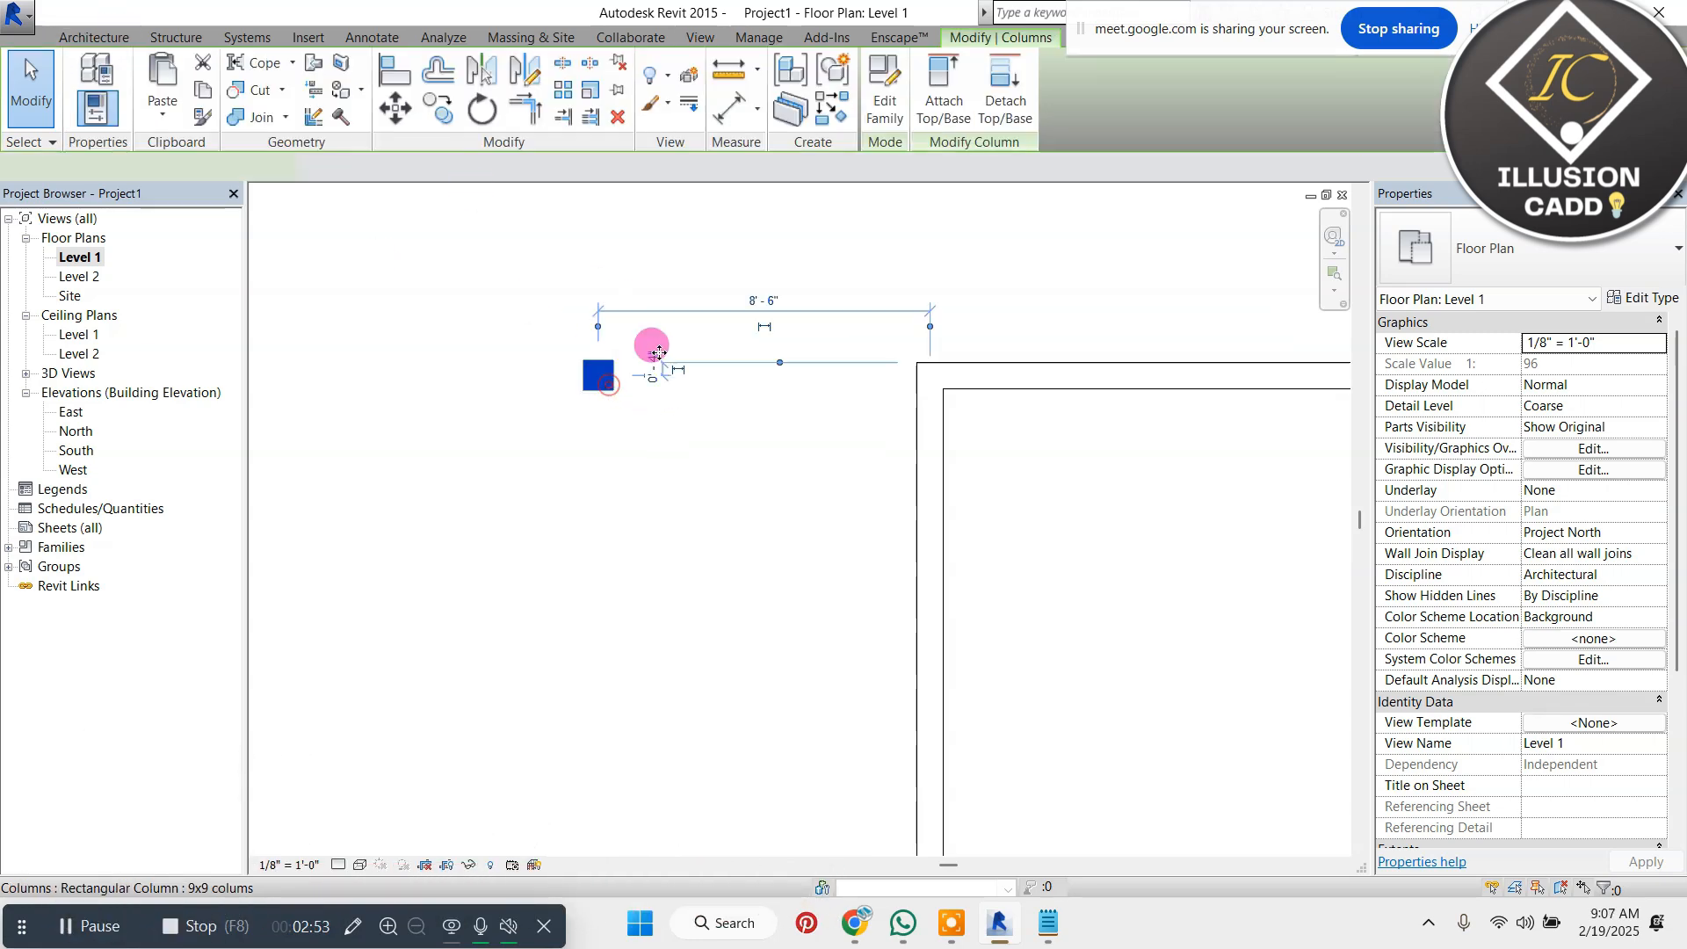
left_click(893, 123)
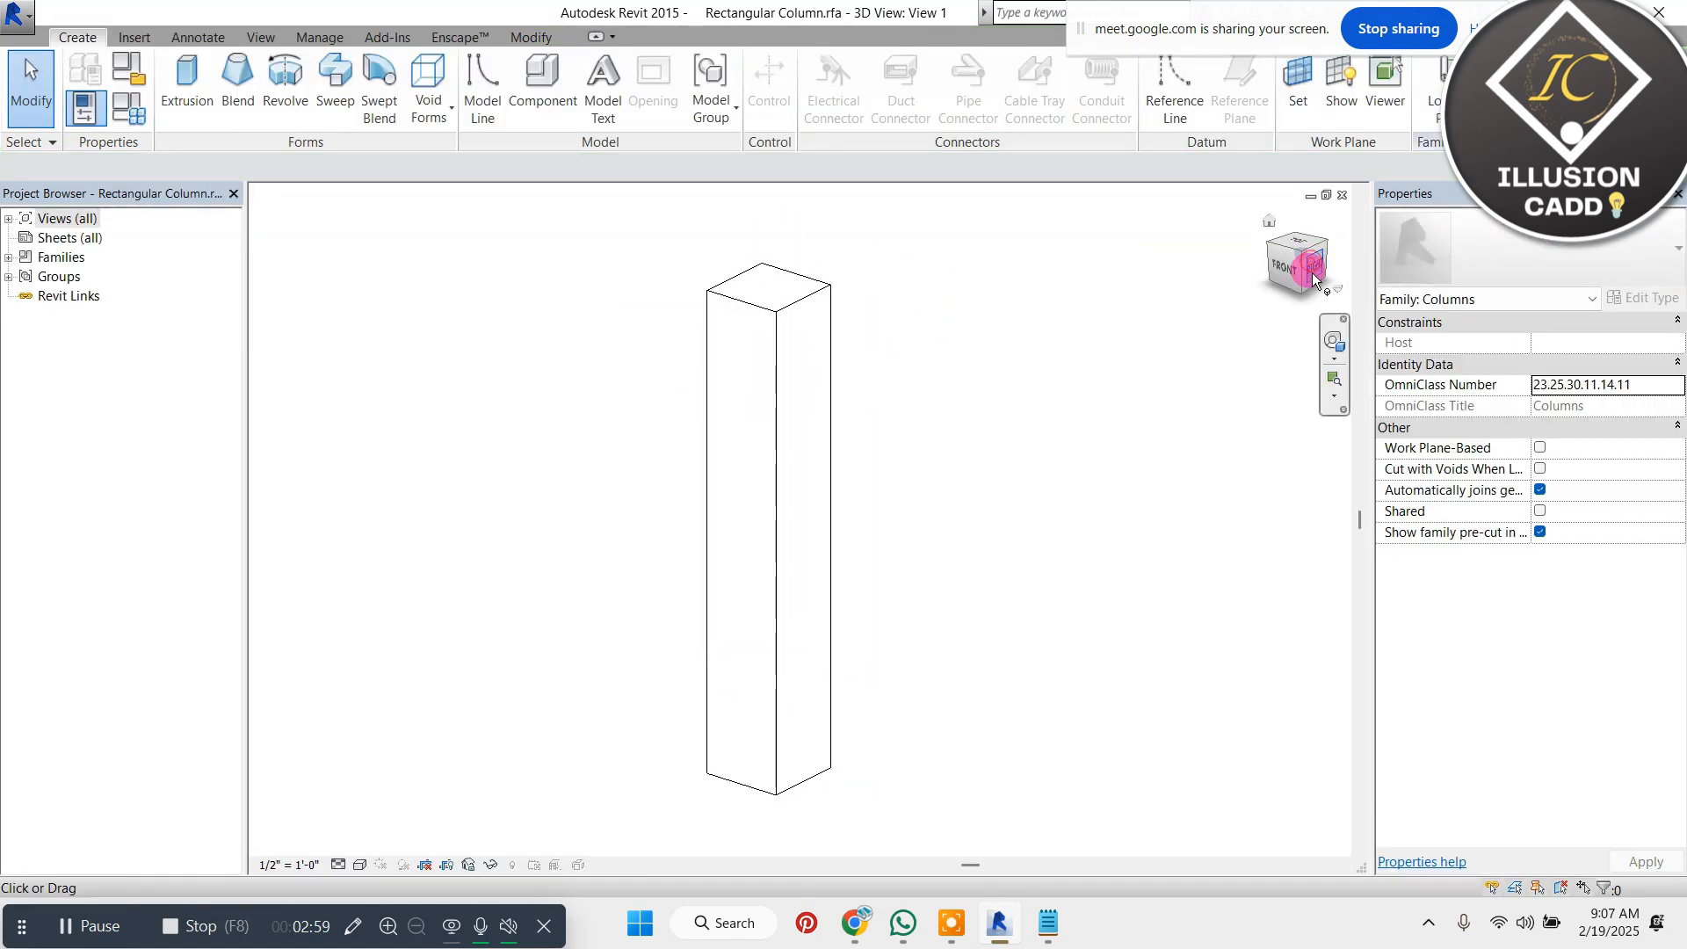
Examine the column extrusion from different angles and review its family category and parameters
left_click_drag(1313, 280, 1269, 219)
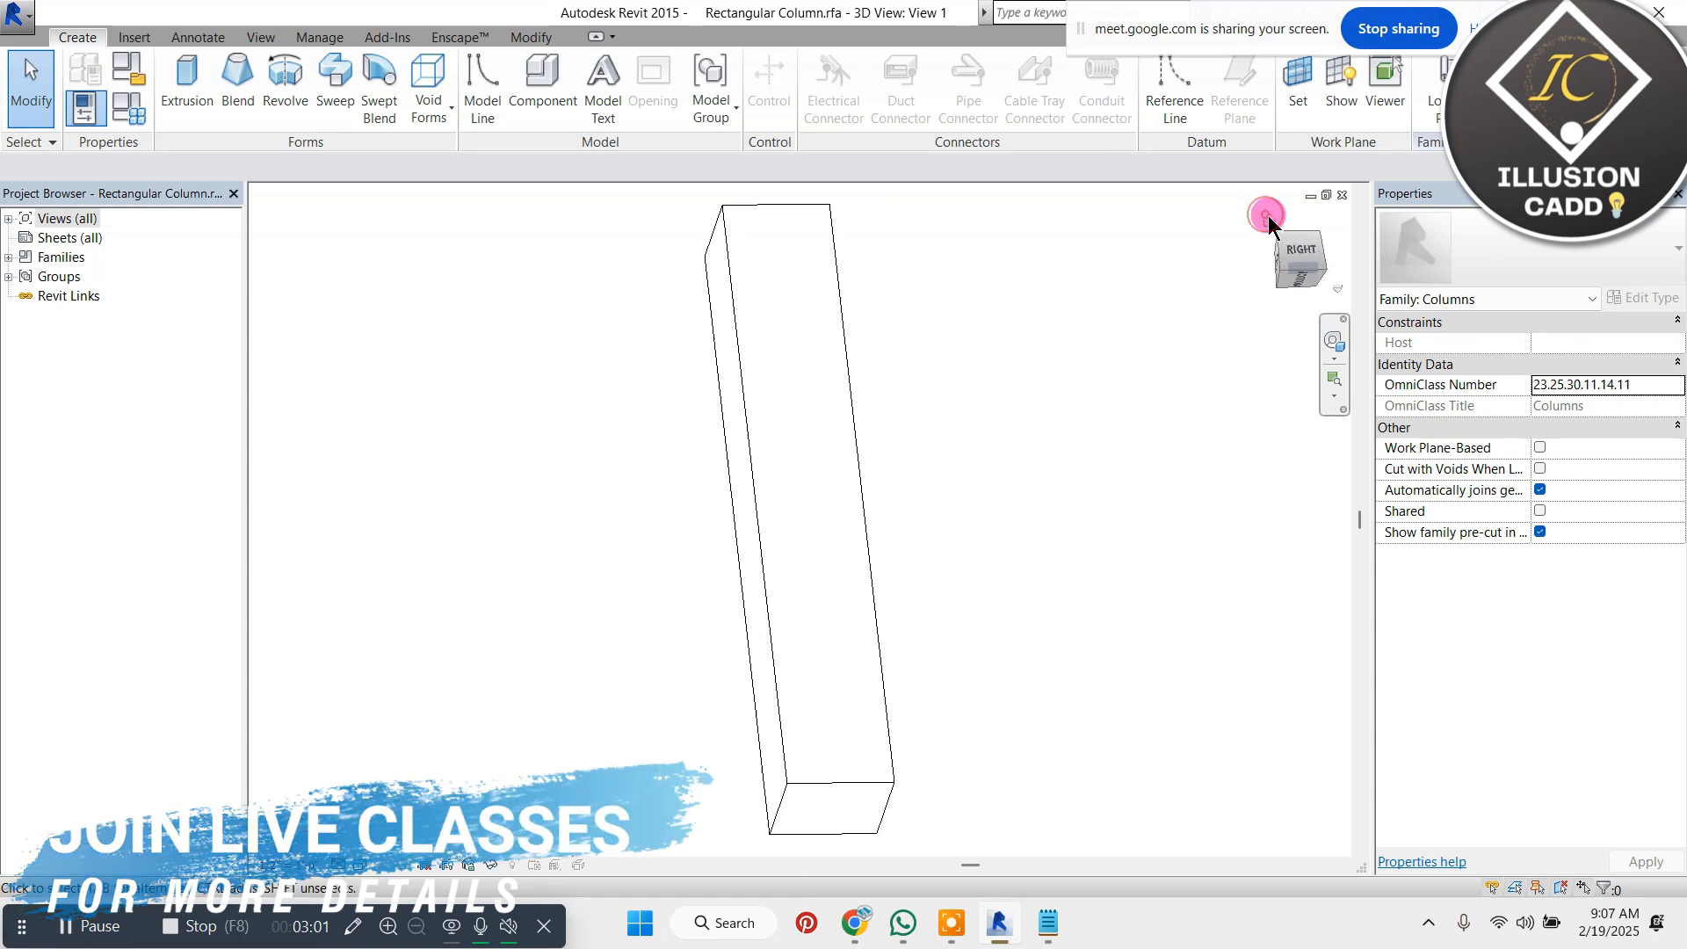
left_click(1269, 219)
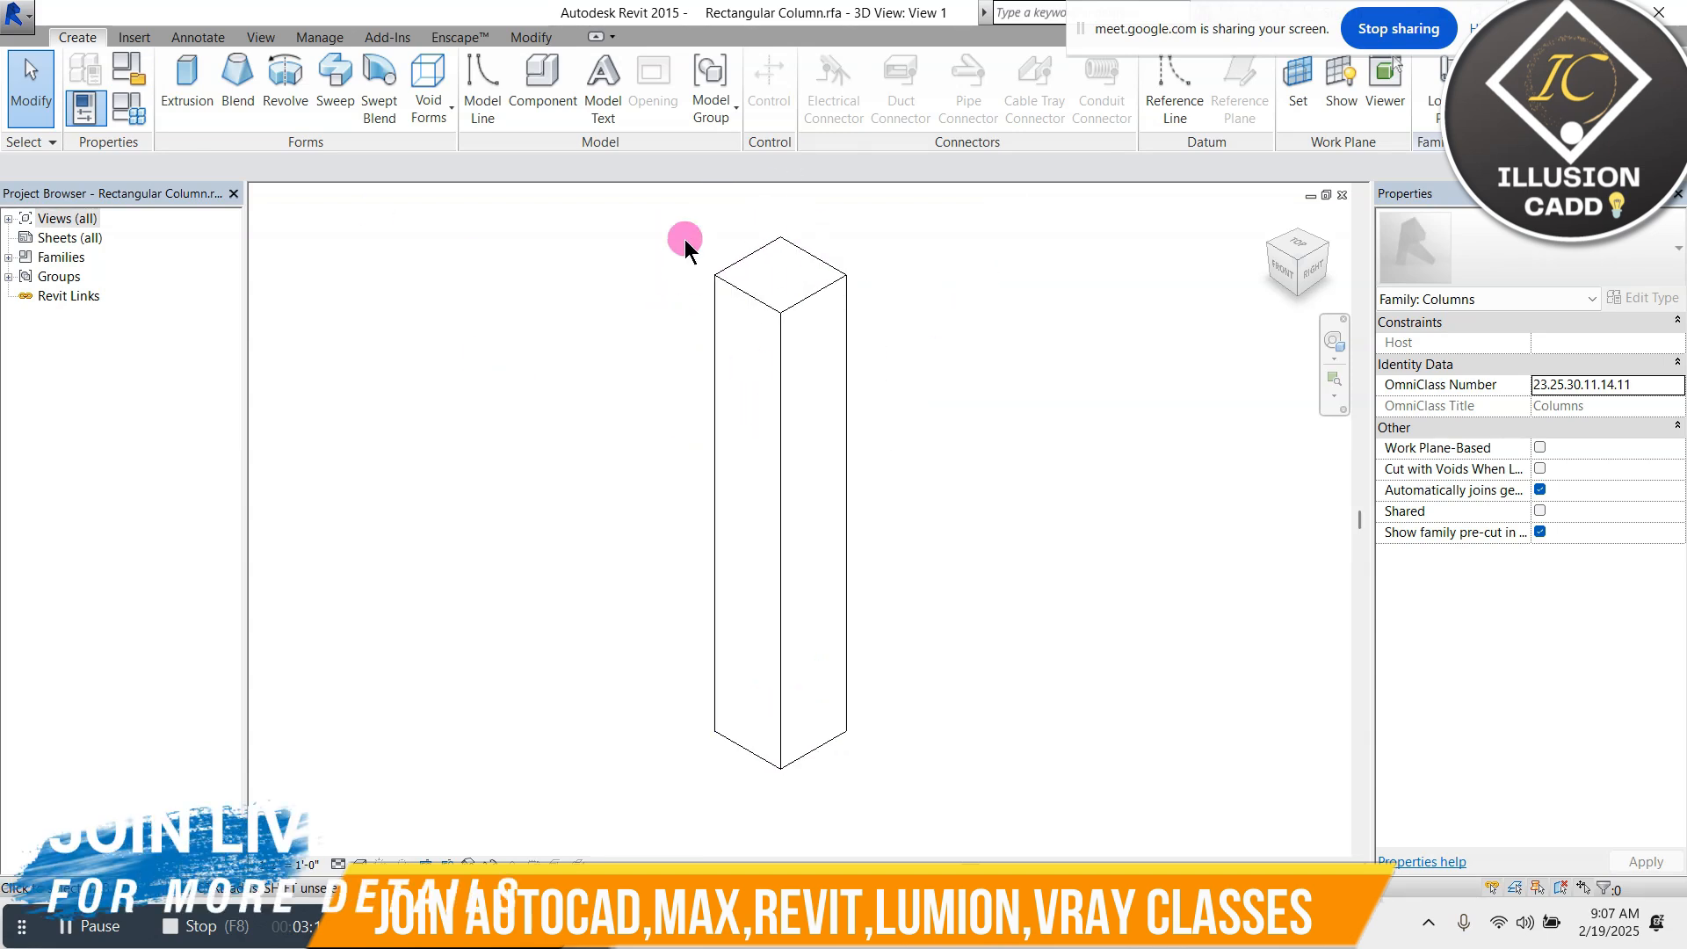
left_click(817, 271)
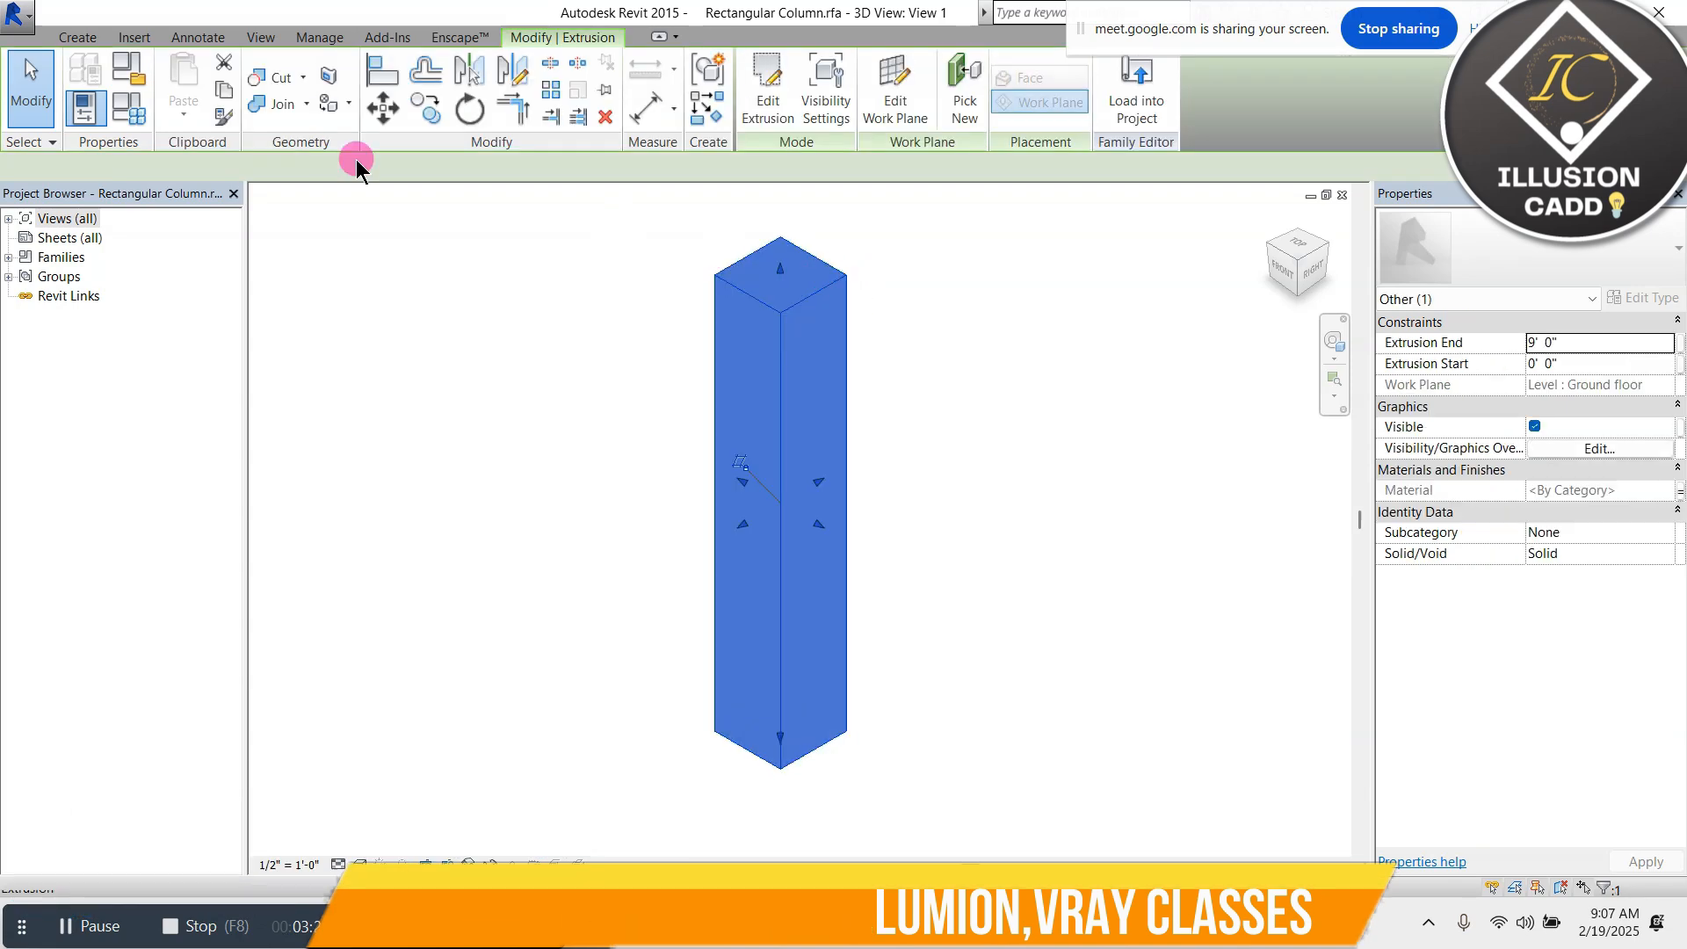
left_click(130, 67)
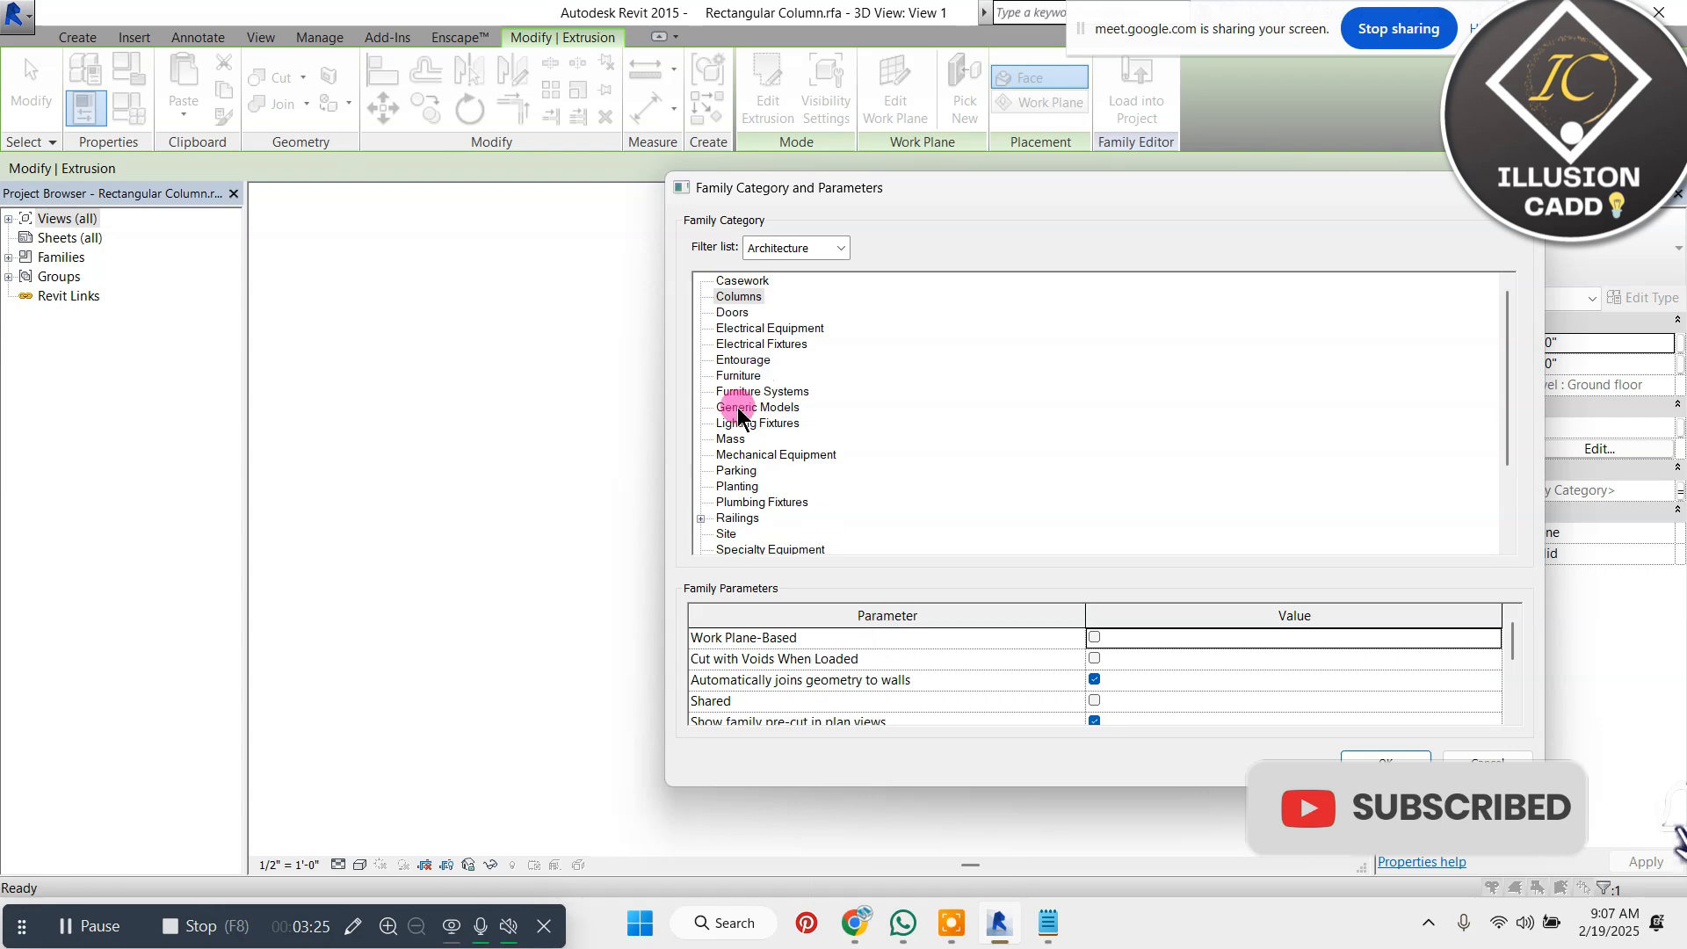
left_click(1386, 761)
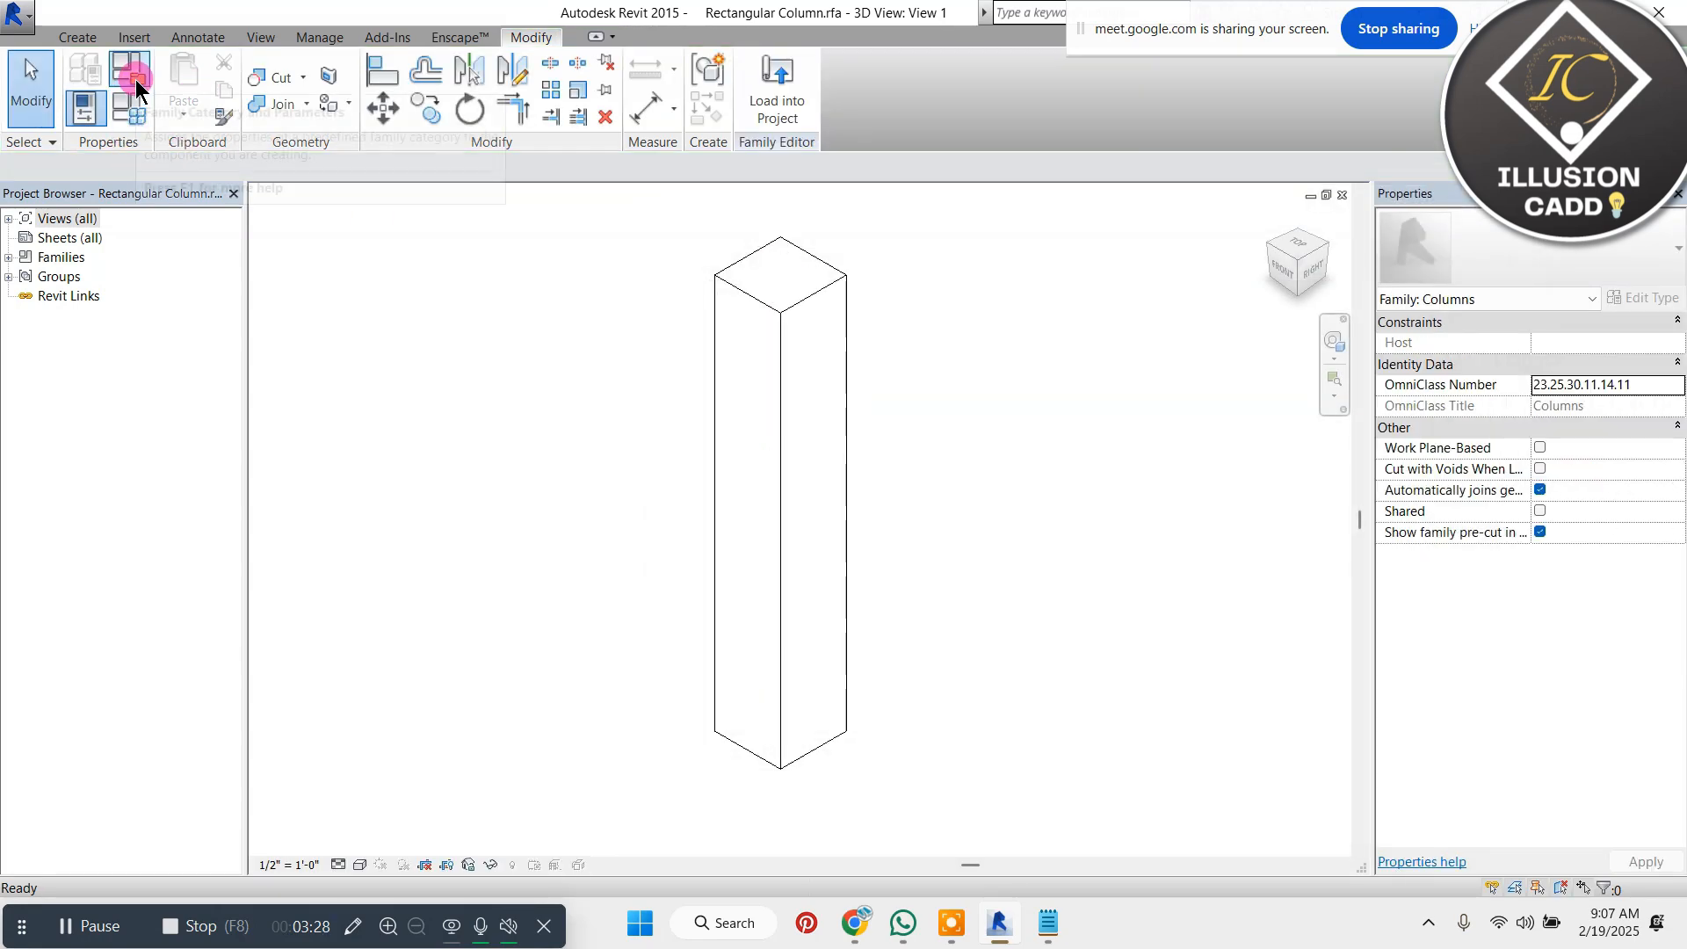
Turn off "Automatically joins geometry to walls" in the column's family category and parameters, and accept the change
left_click(732, 268)
left_click(130, 67)
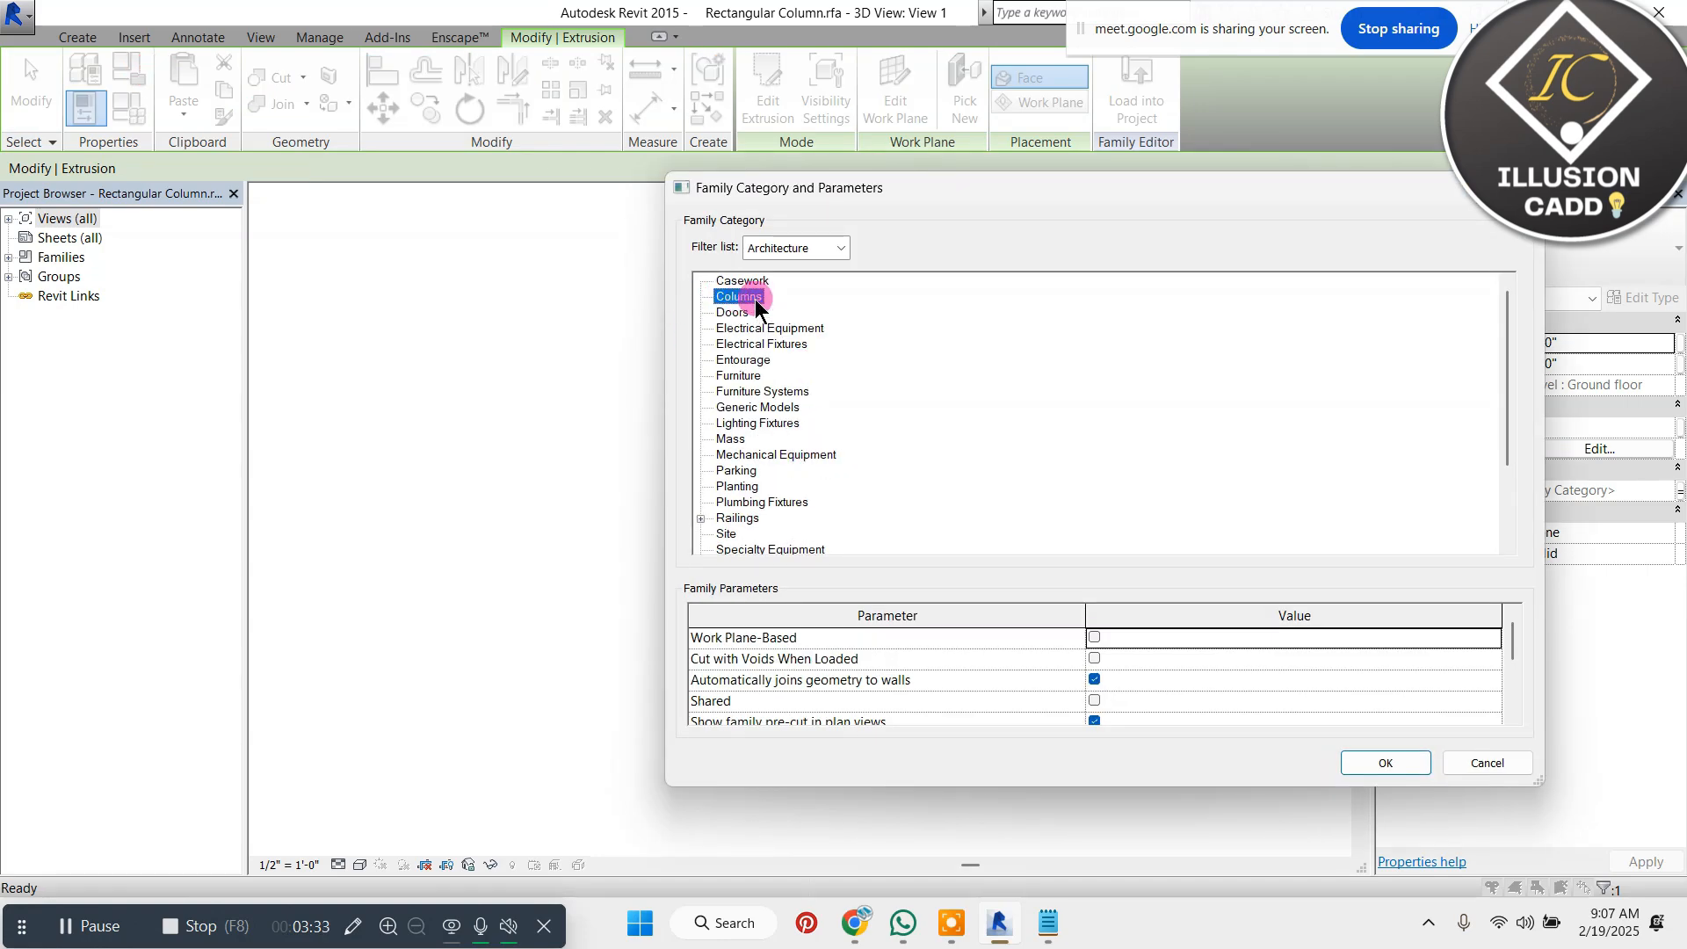
left_click_drag(822, 193, 614, 104)
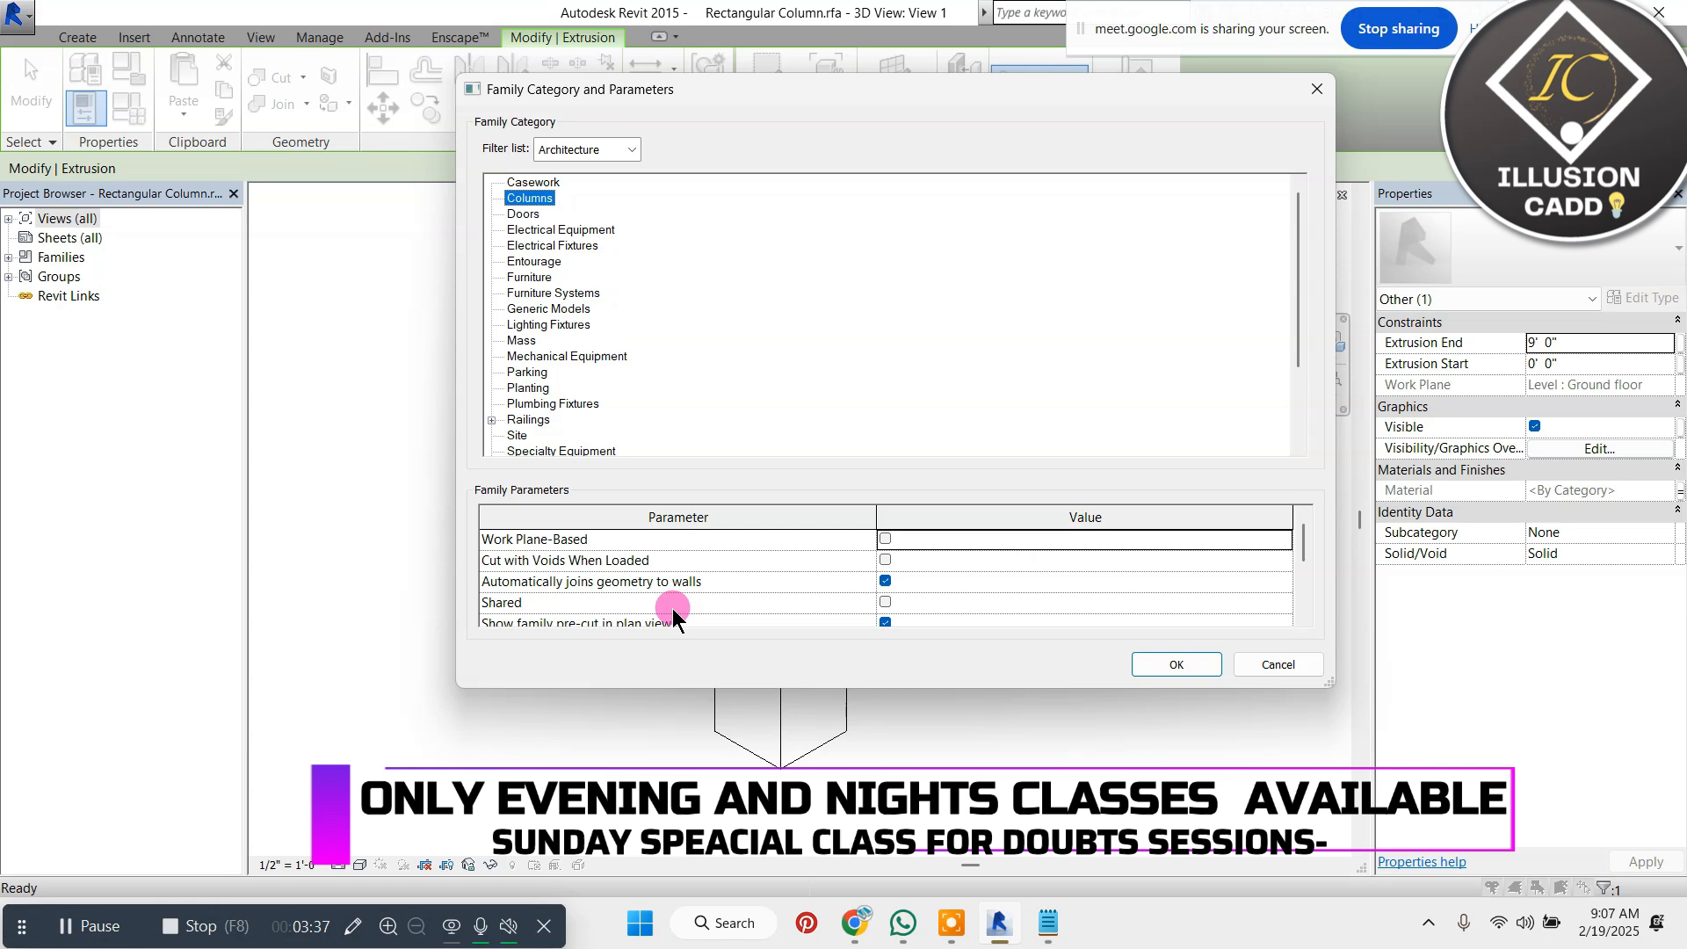
scroll(669, 606, "up", 1)
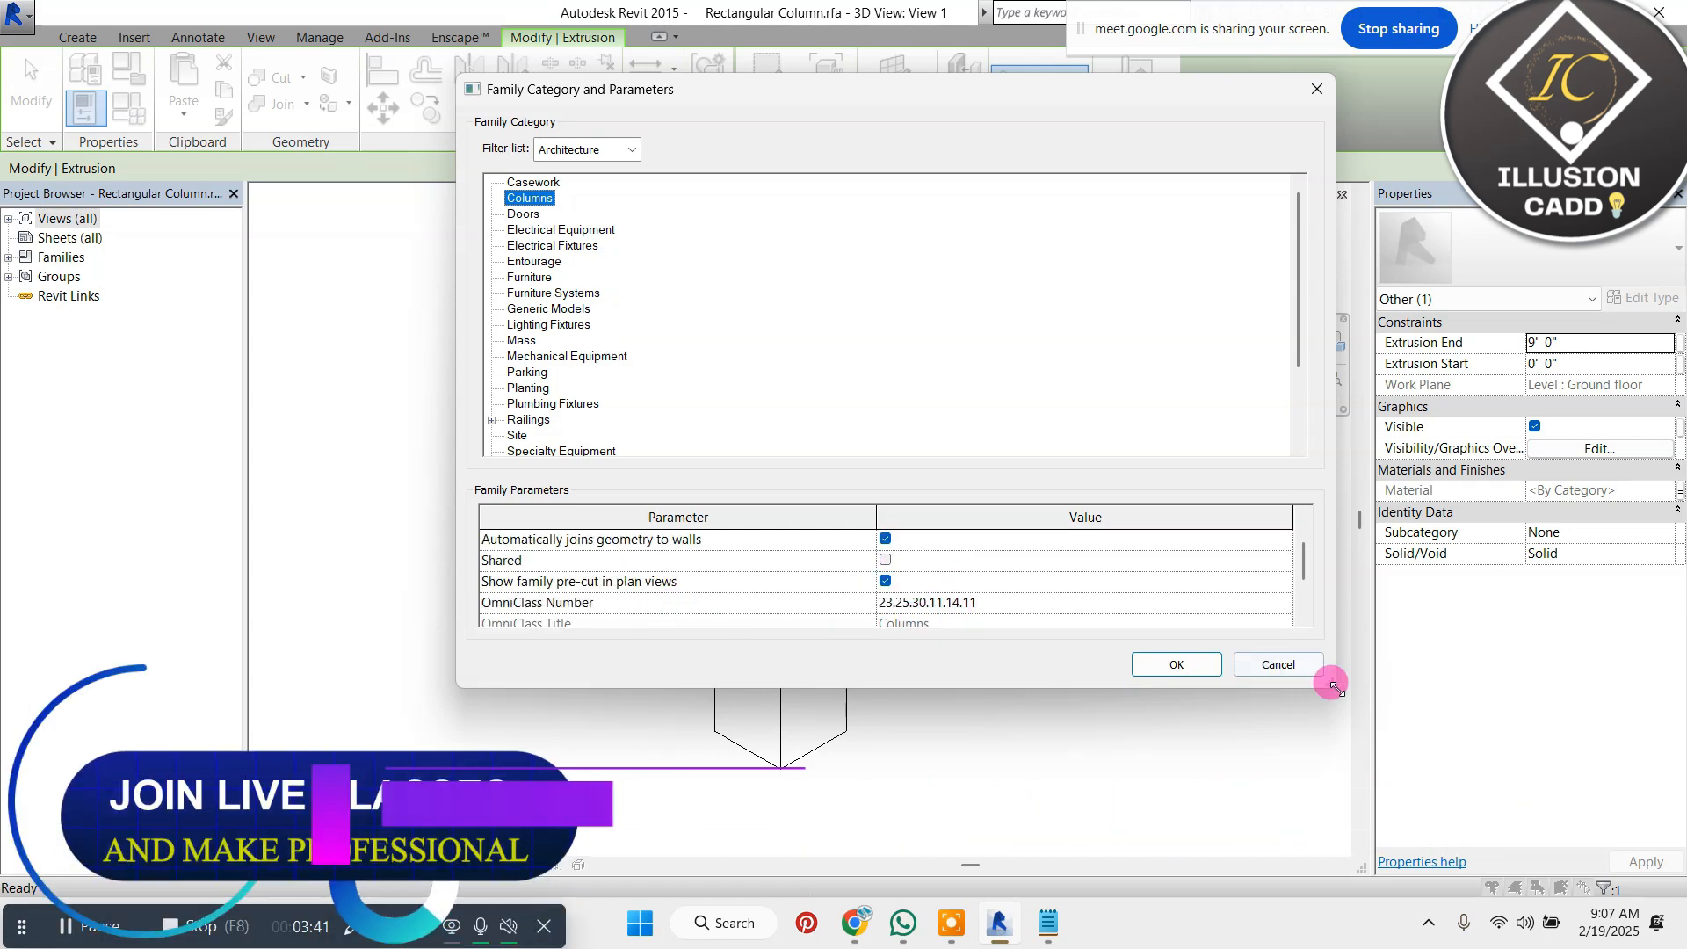
left_click_drag(1331, 683, 1111, 535)
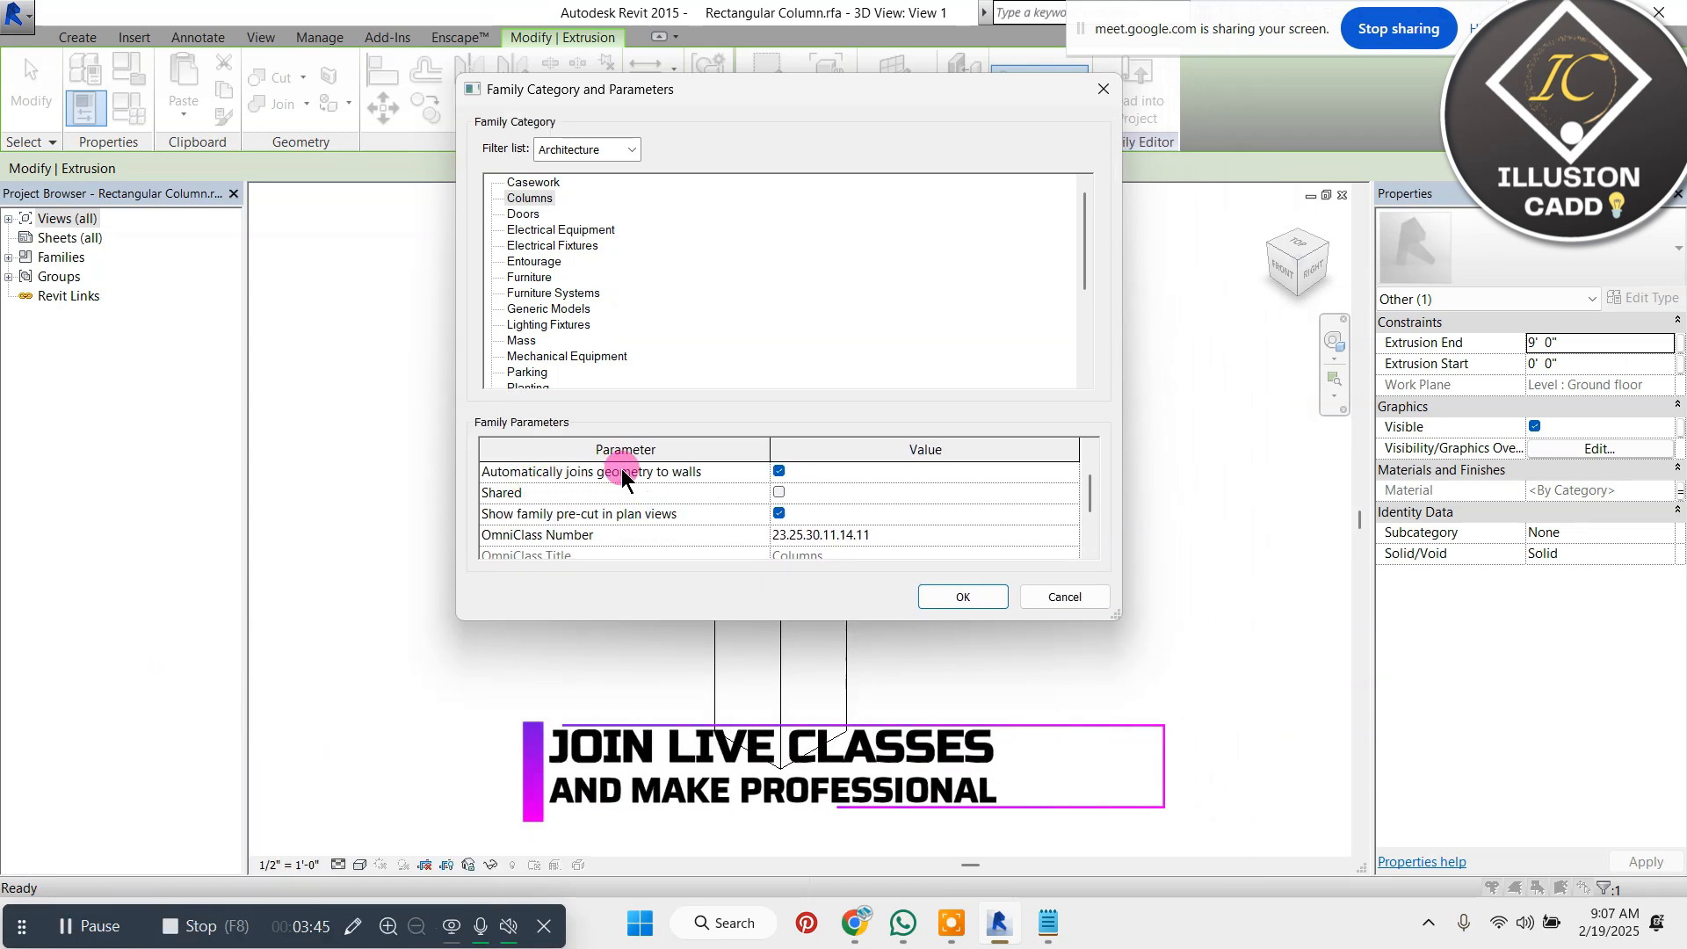
left_click(778, 471)
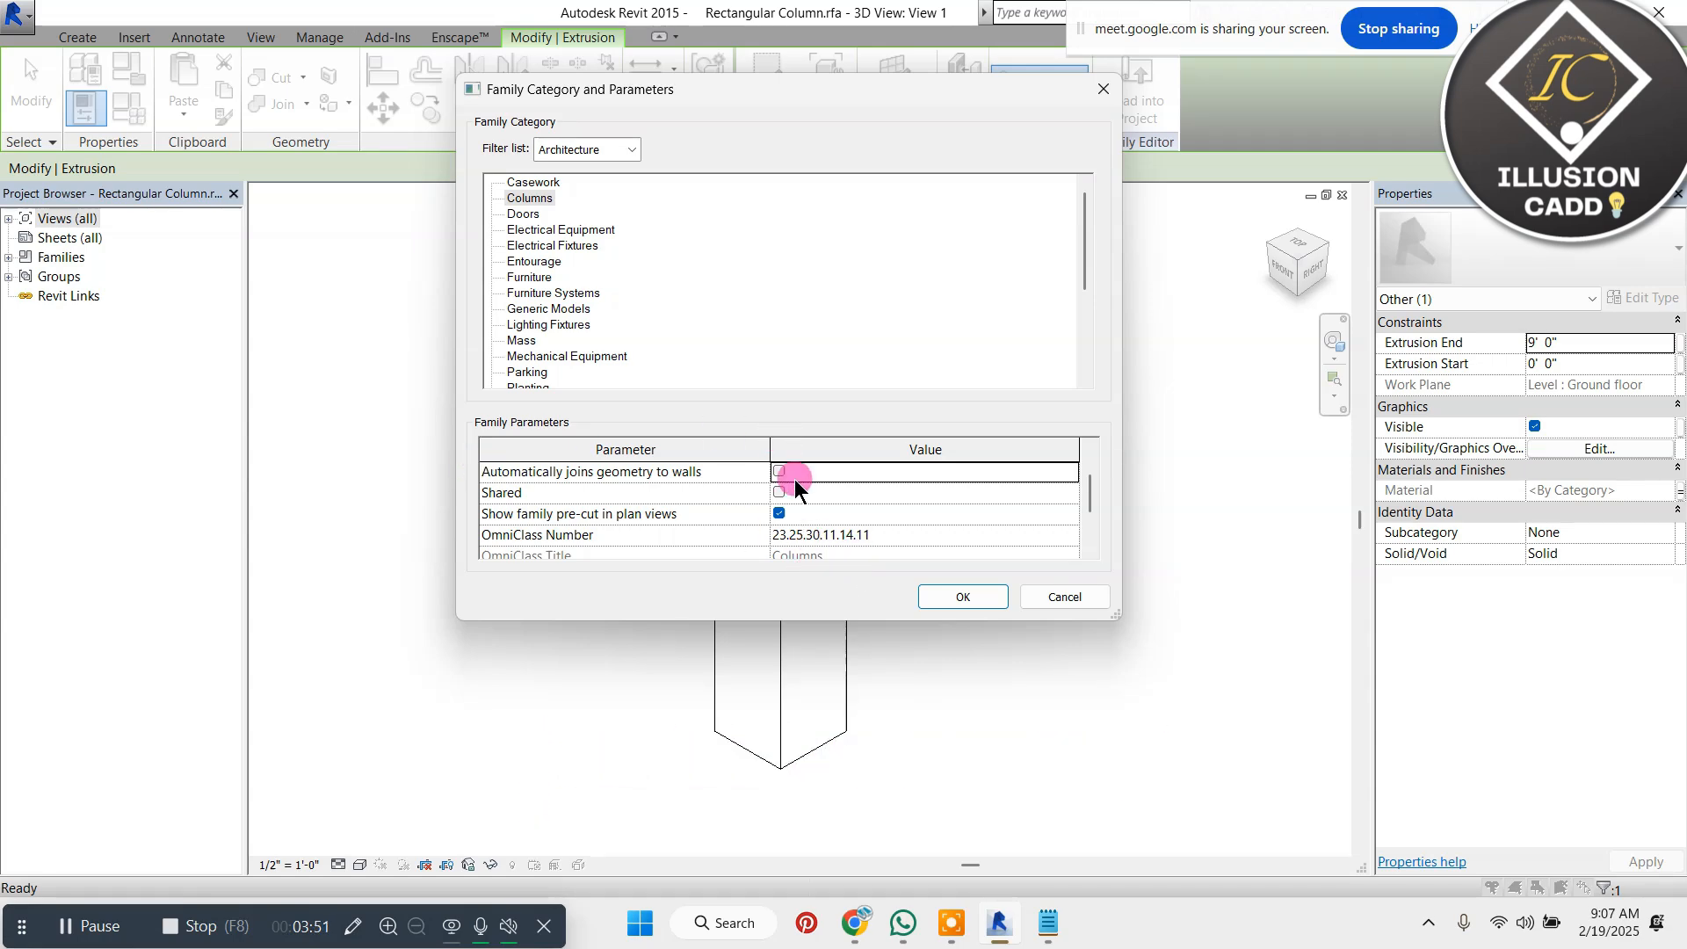
left_click(927, 597)
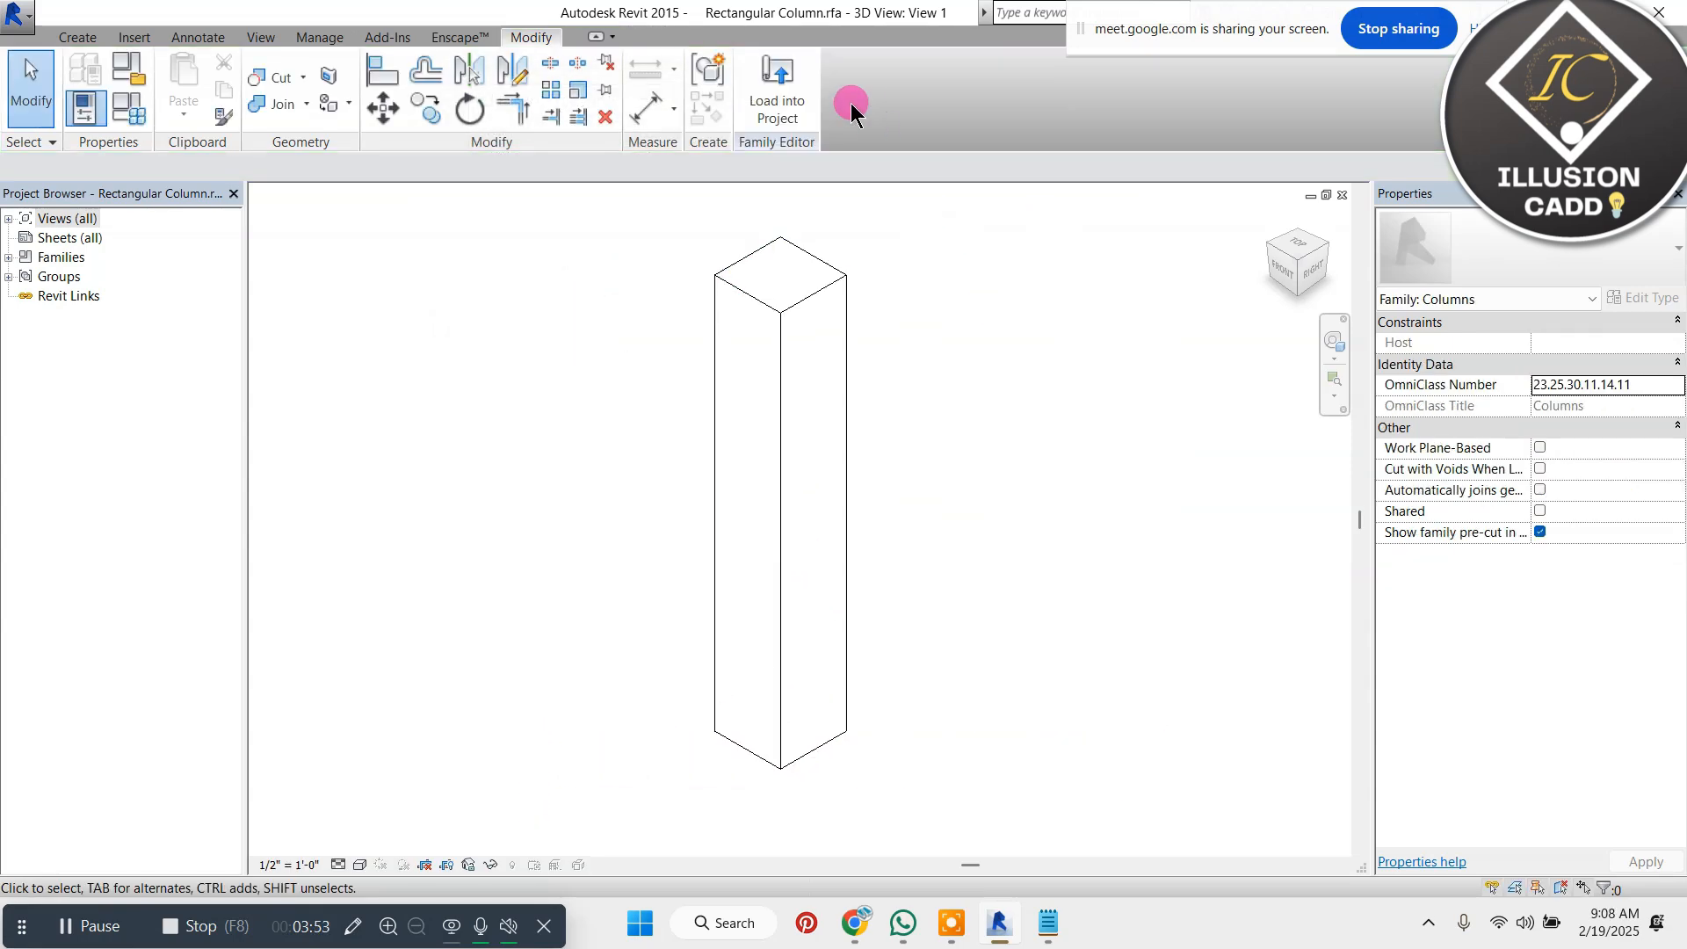
Load the edited column family into the project, overwriting the existing version, and delete the free-standing column
left_click(778, 96)
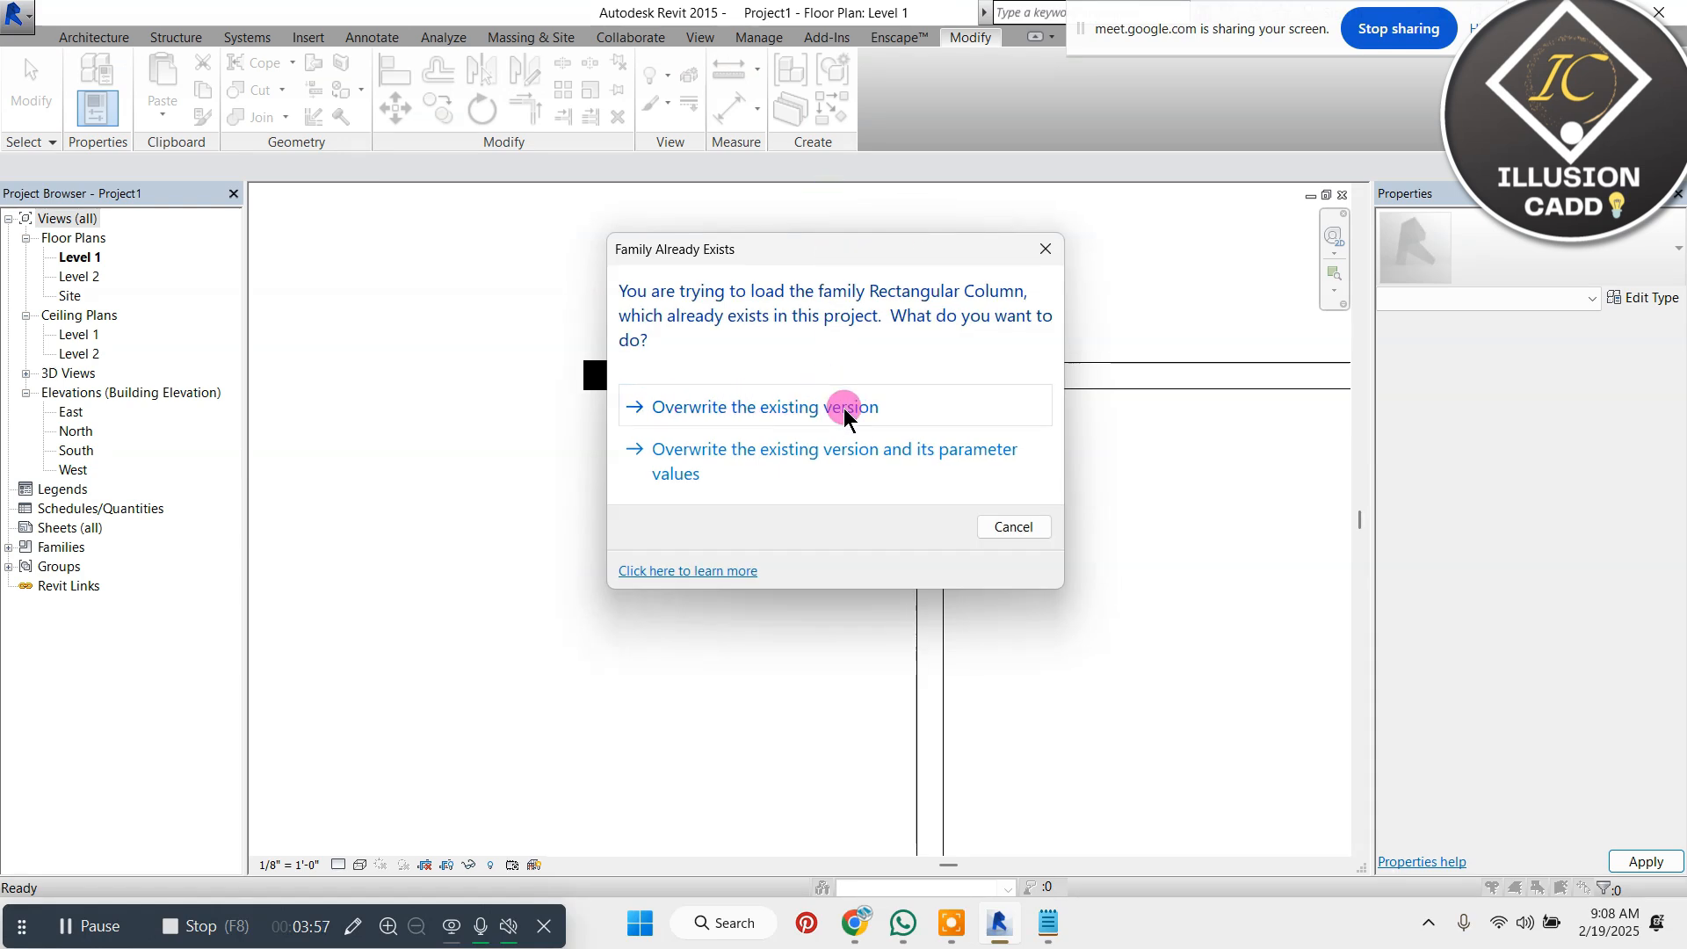
left_click(897, 408)
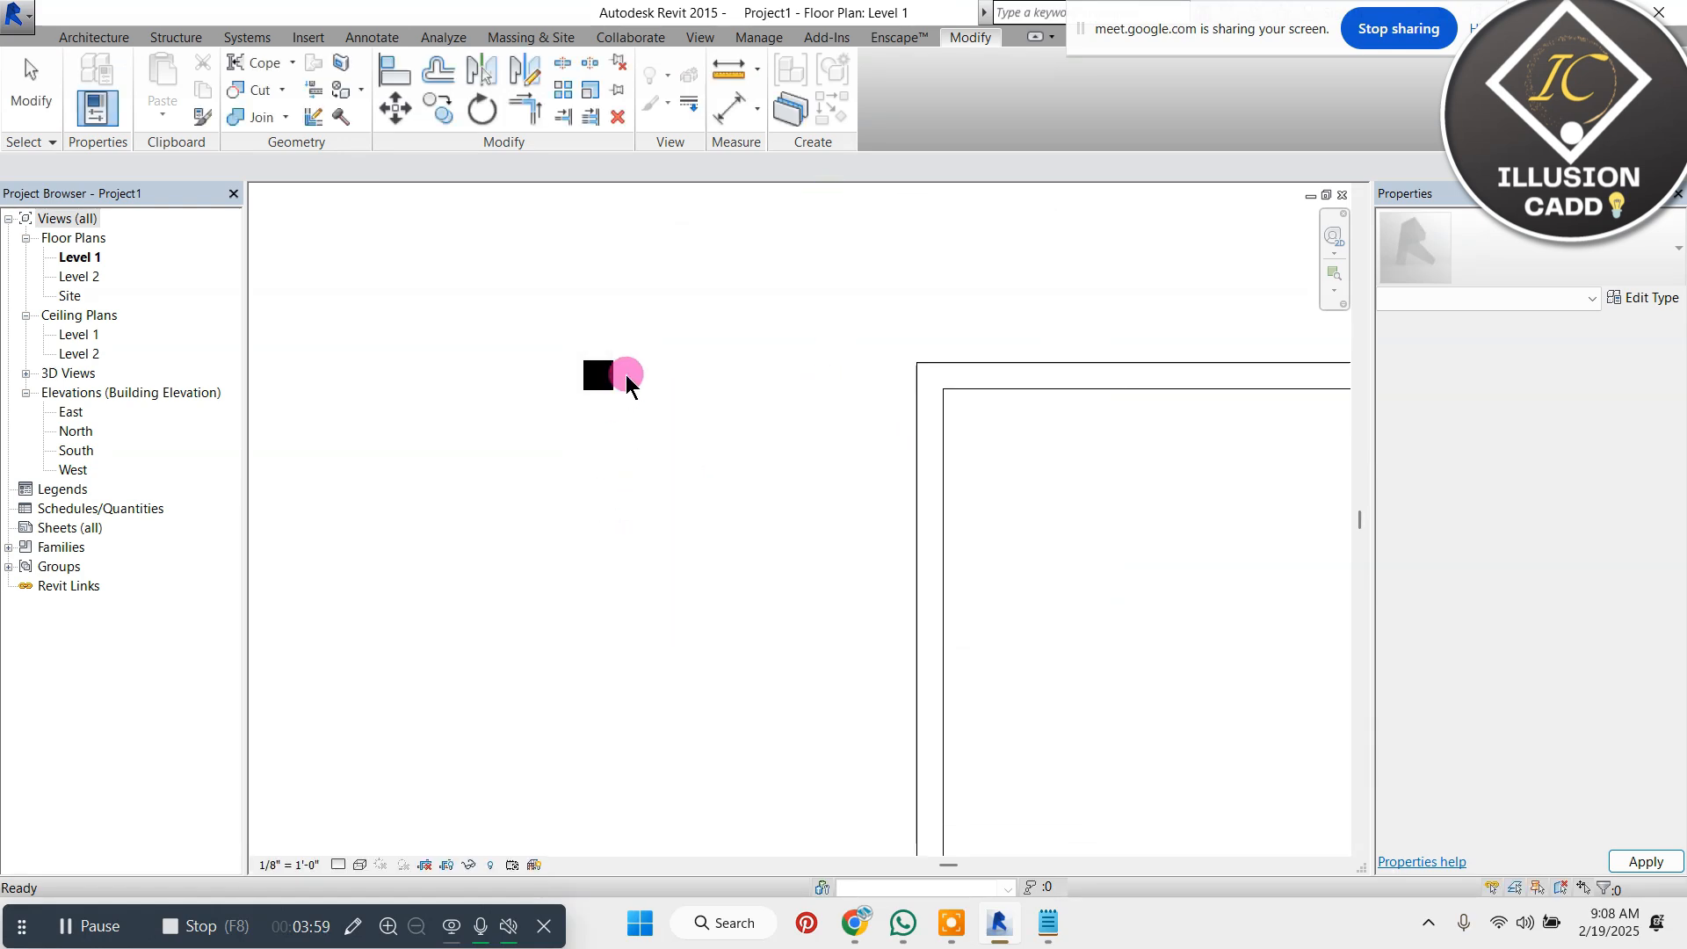
left_click_drag(657, 323, 499, 442)
key("Delete")
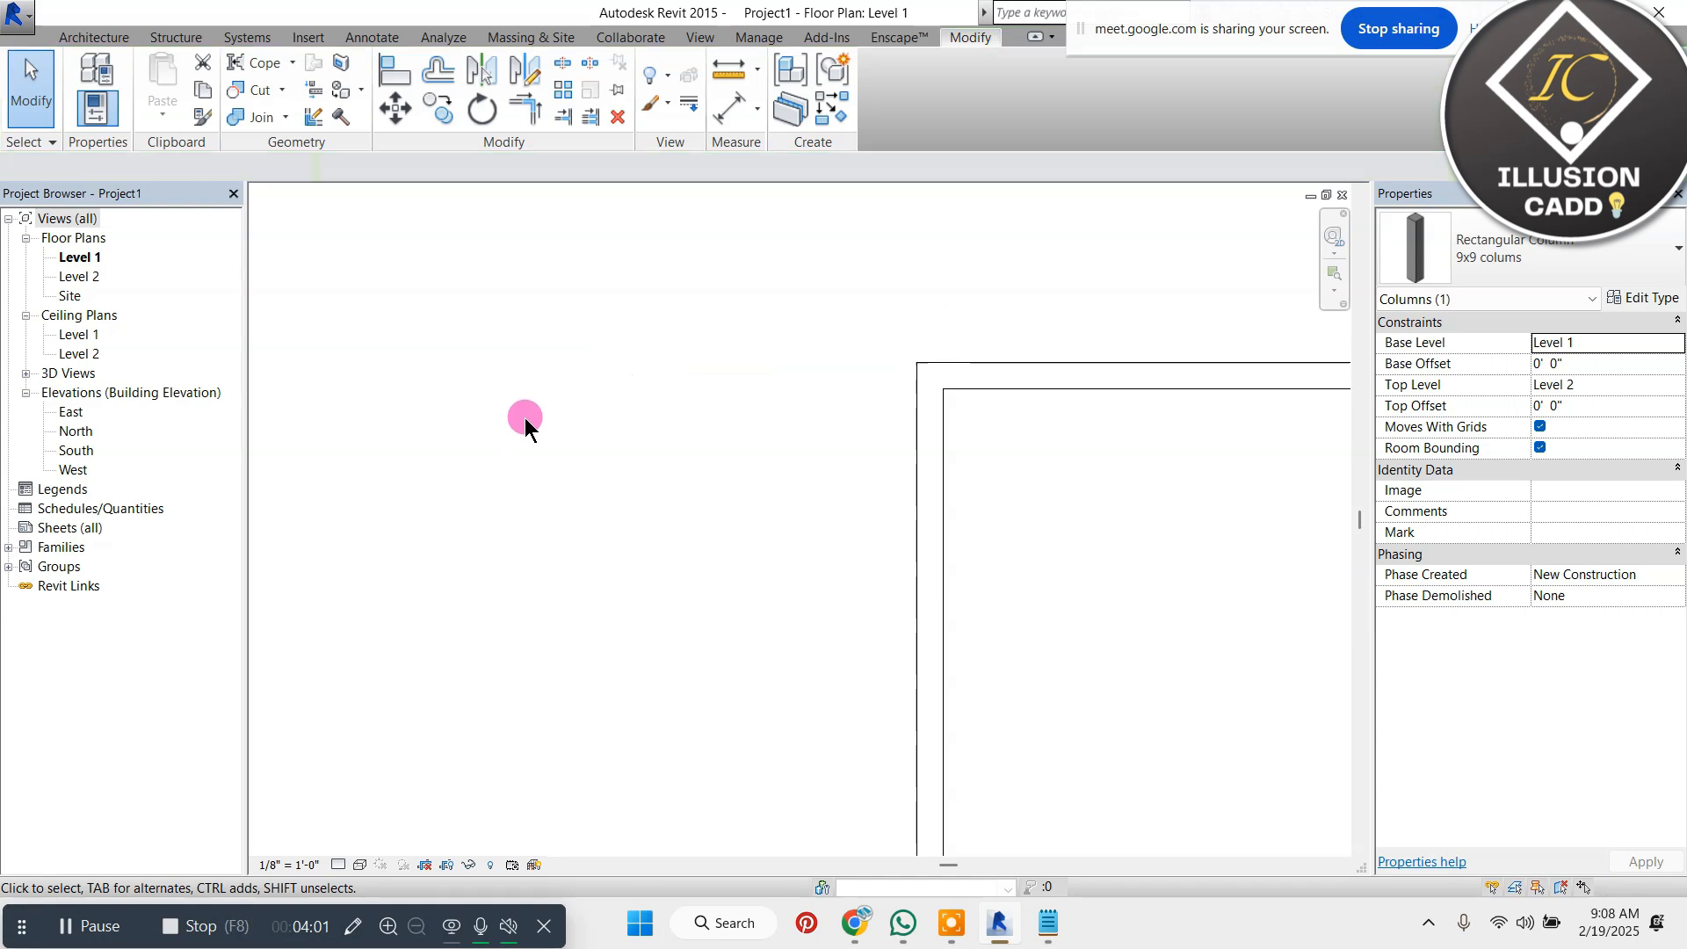
Place an architectural 9x9 column on the wall centerline intersection at the outline's upper-left corner
left_click(96, 35)
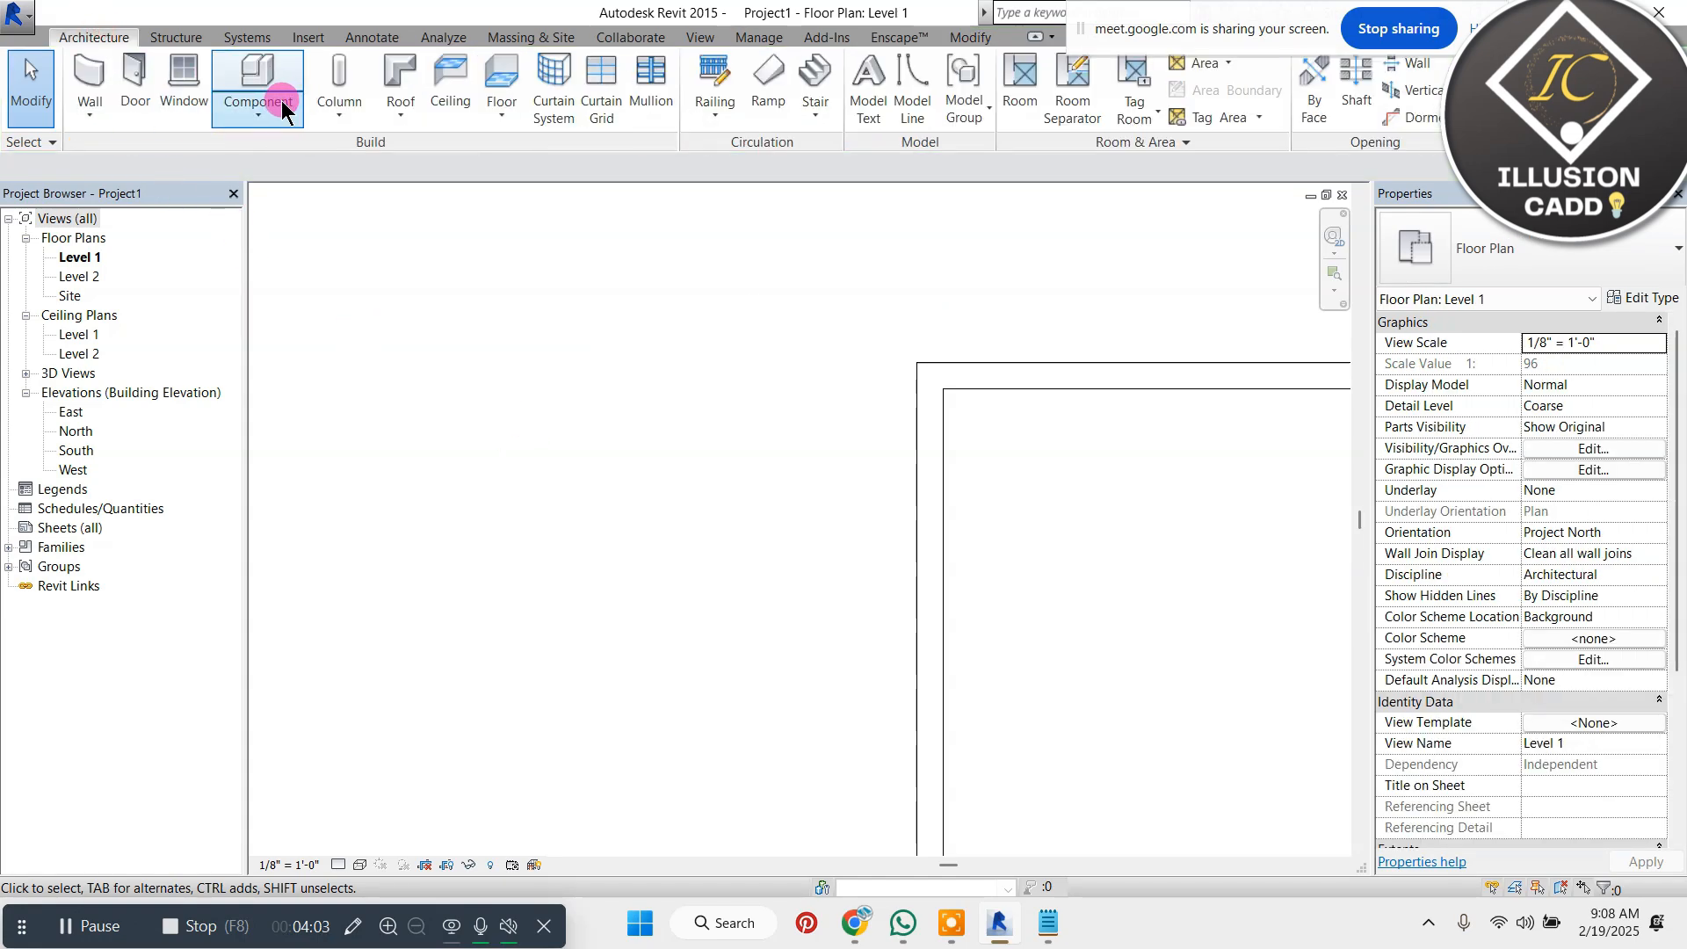
left_click(344, 101)
left_click(434, 202)
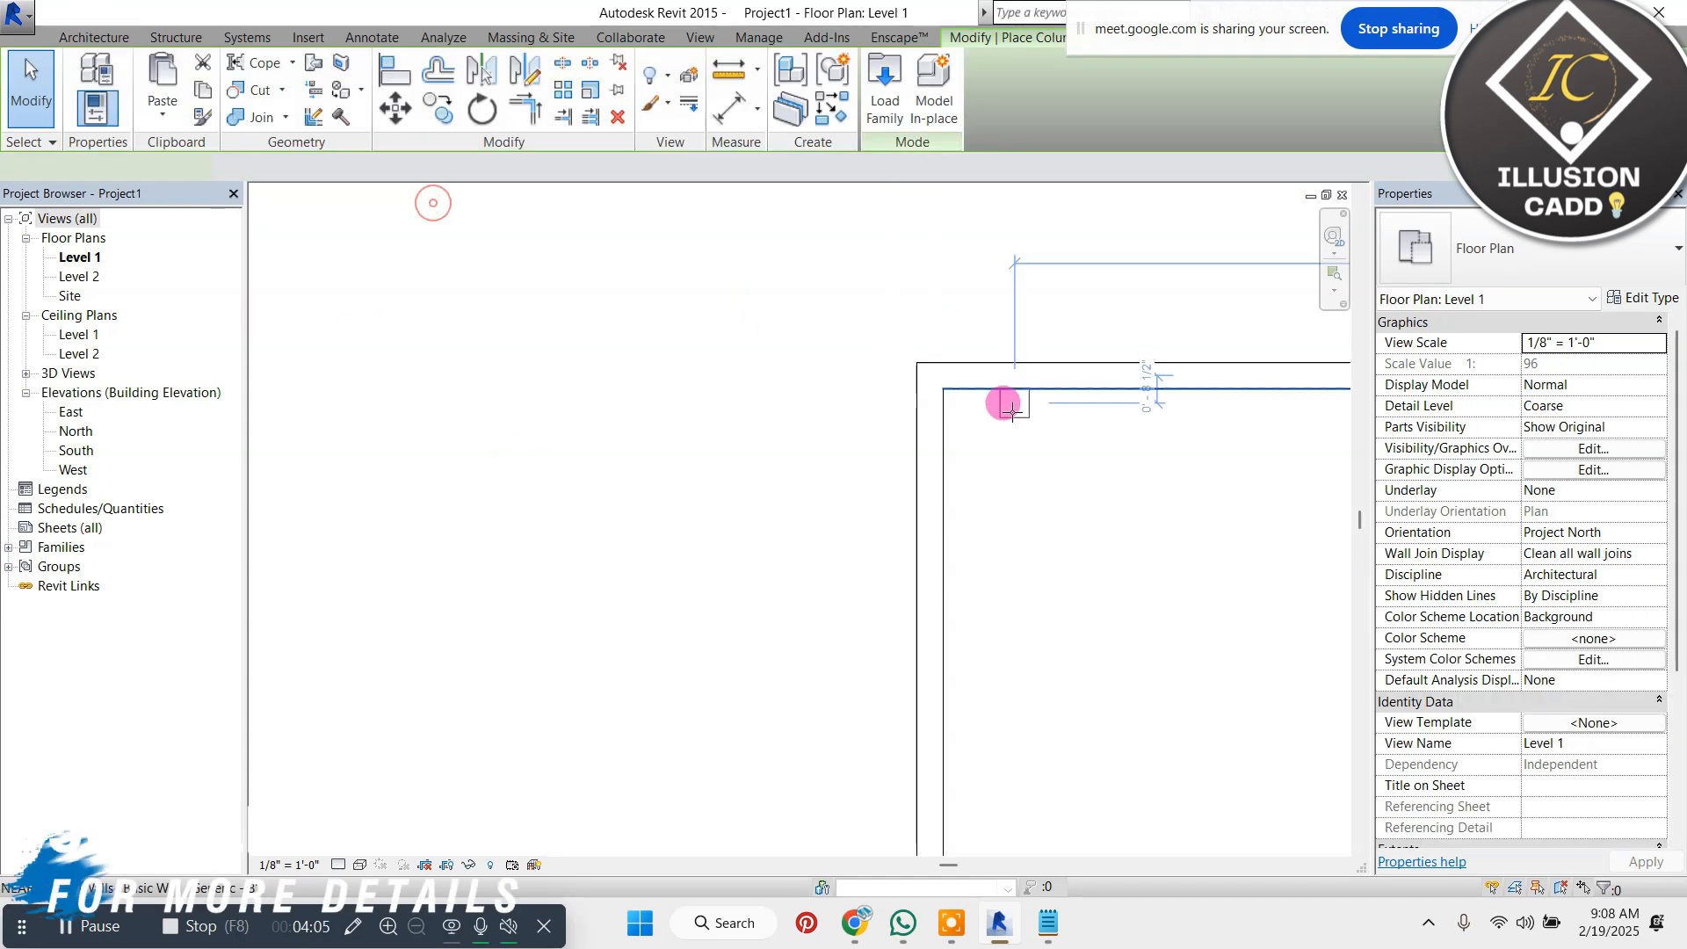
scroll(973, 387, "up", 5)
scroll(973, 386, "up", 1)
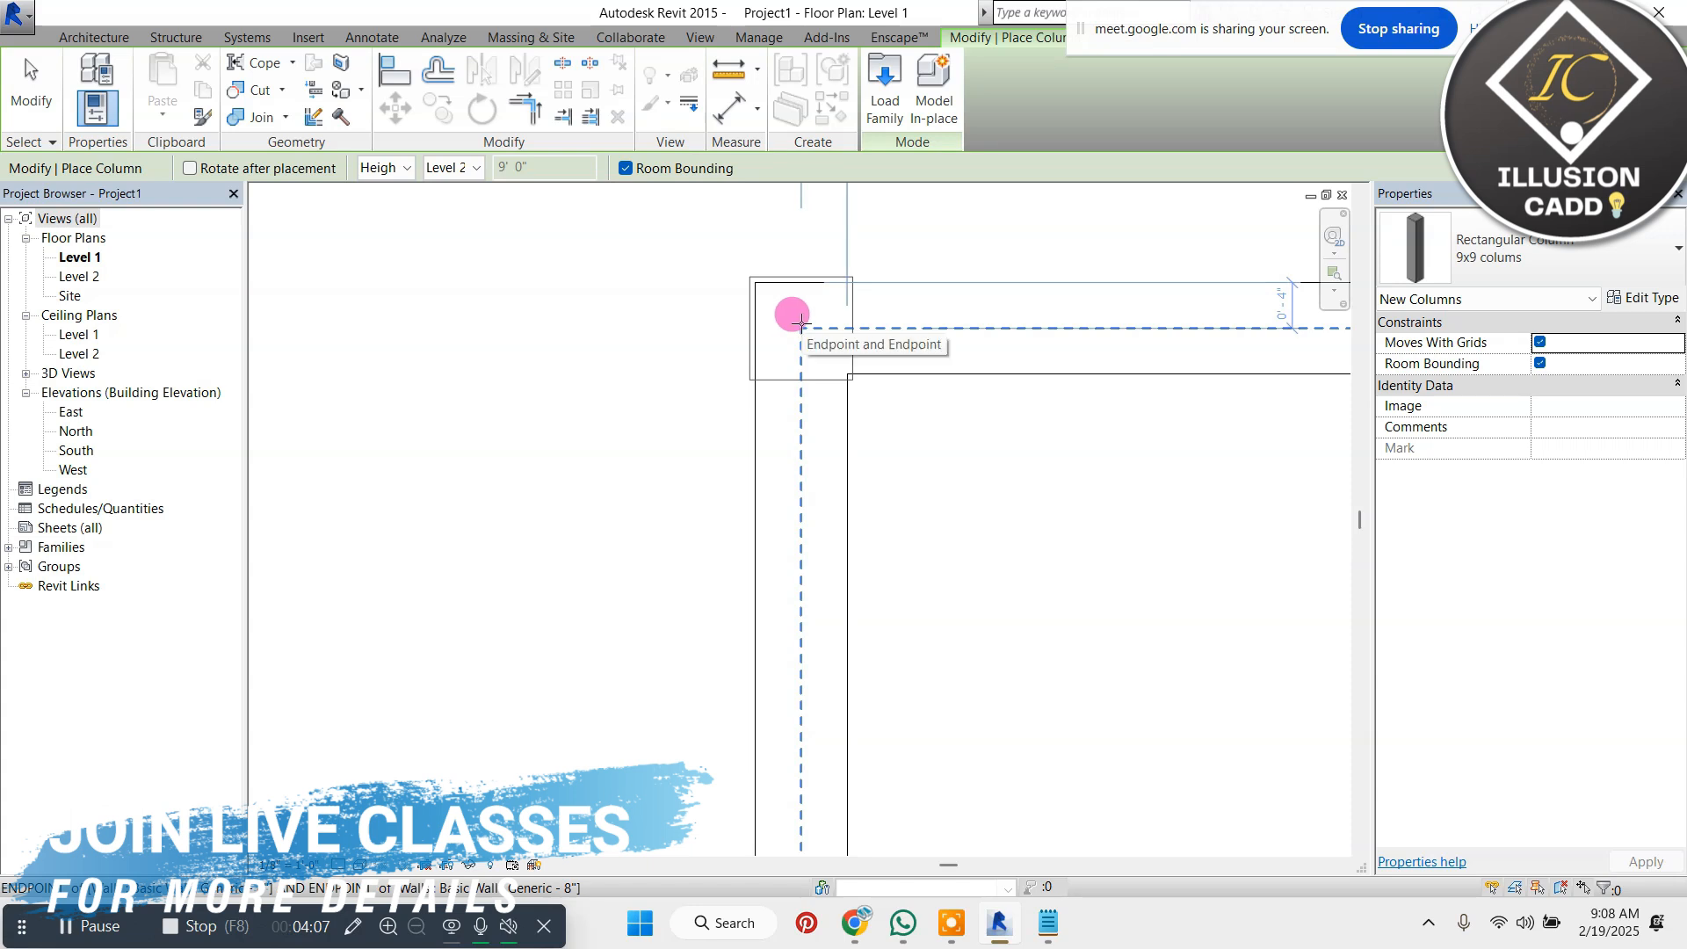
left_click(800, 322)
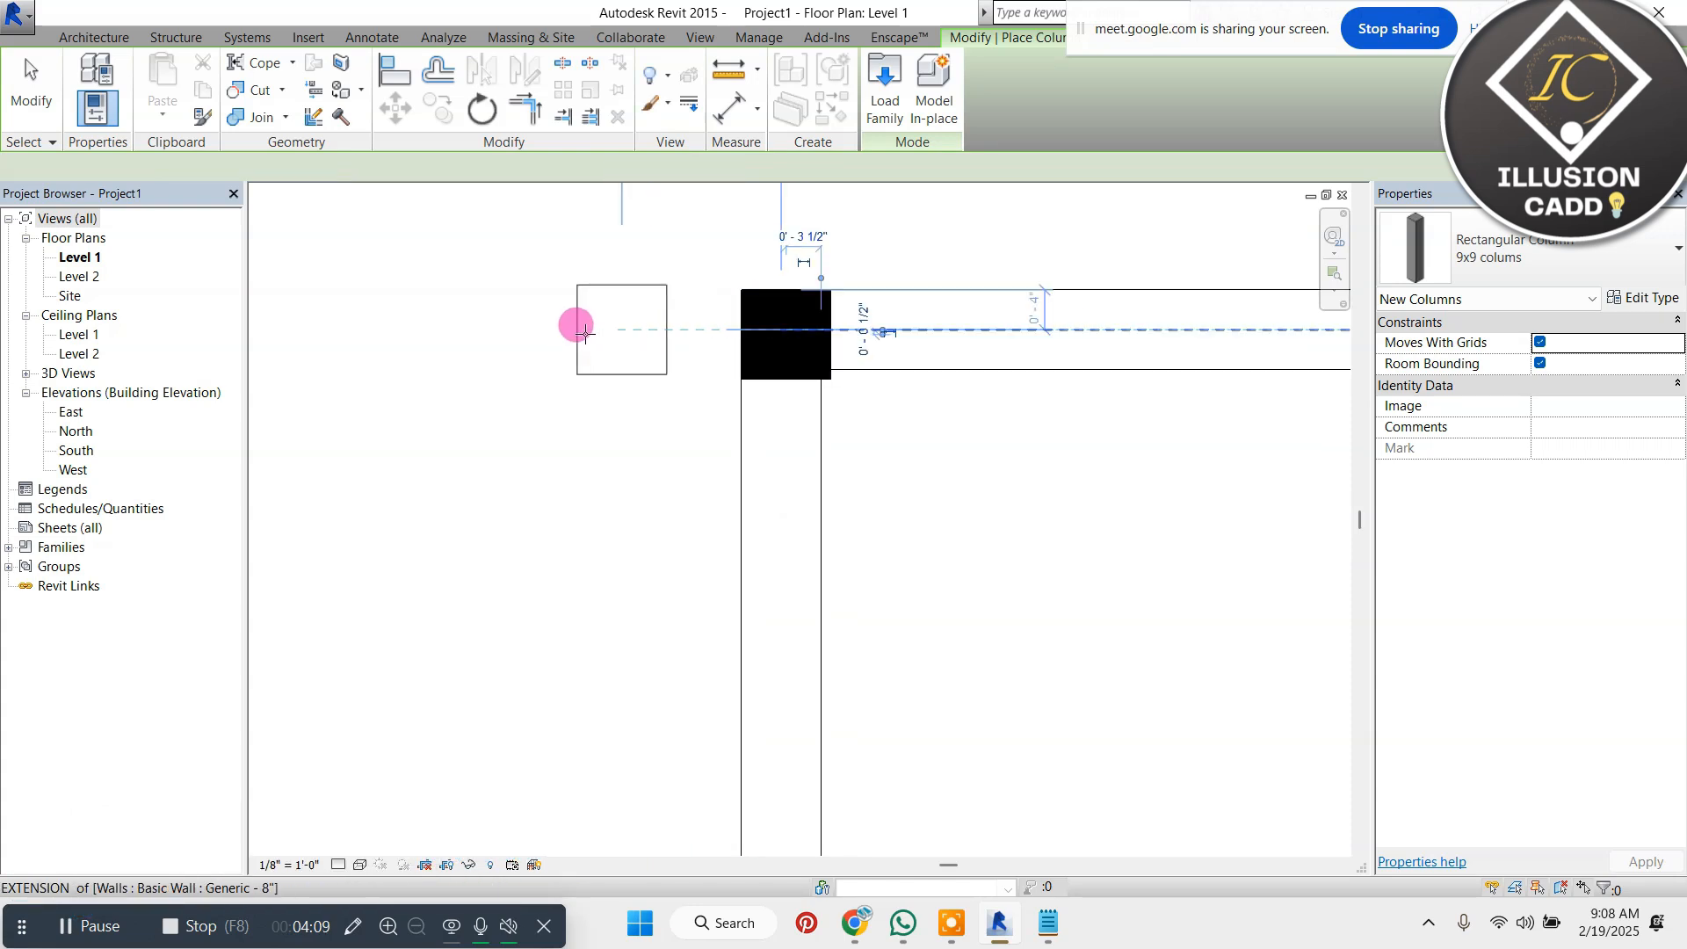
Place a 9x9 column at the junction of the upper outer wall and the vertical dividing wall
scroll(585, 334, "down", 6)
scroll(1109, 327, "up", 8)
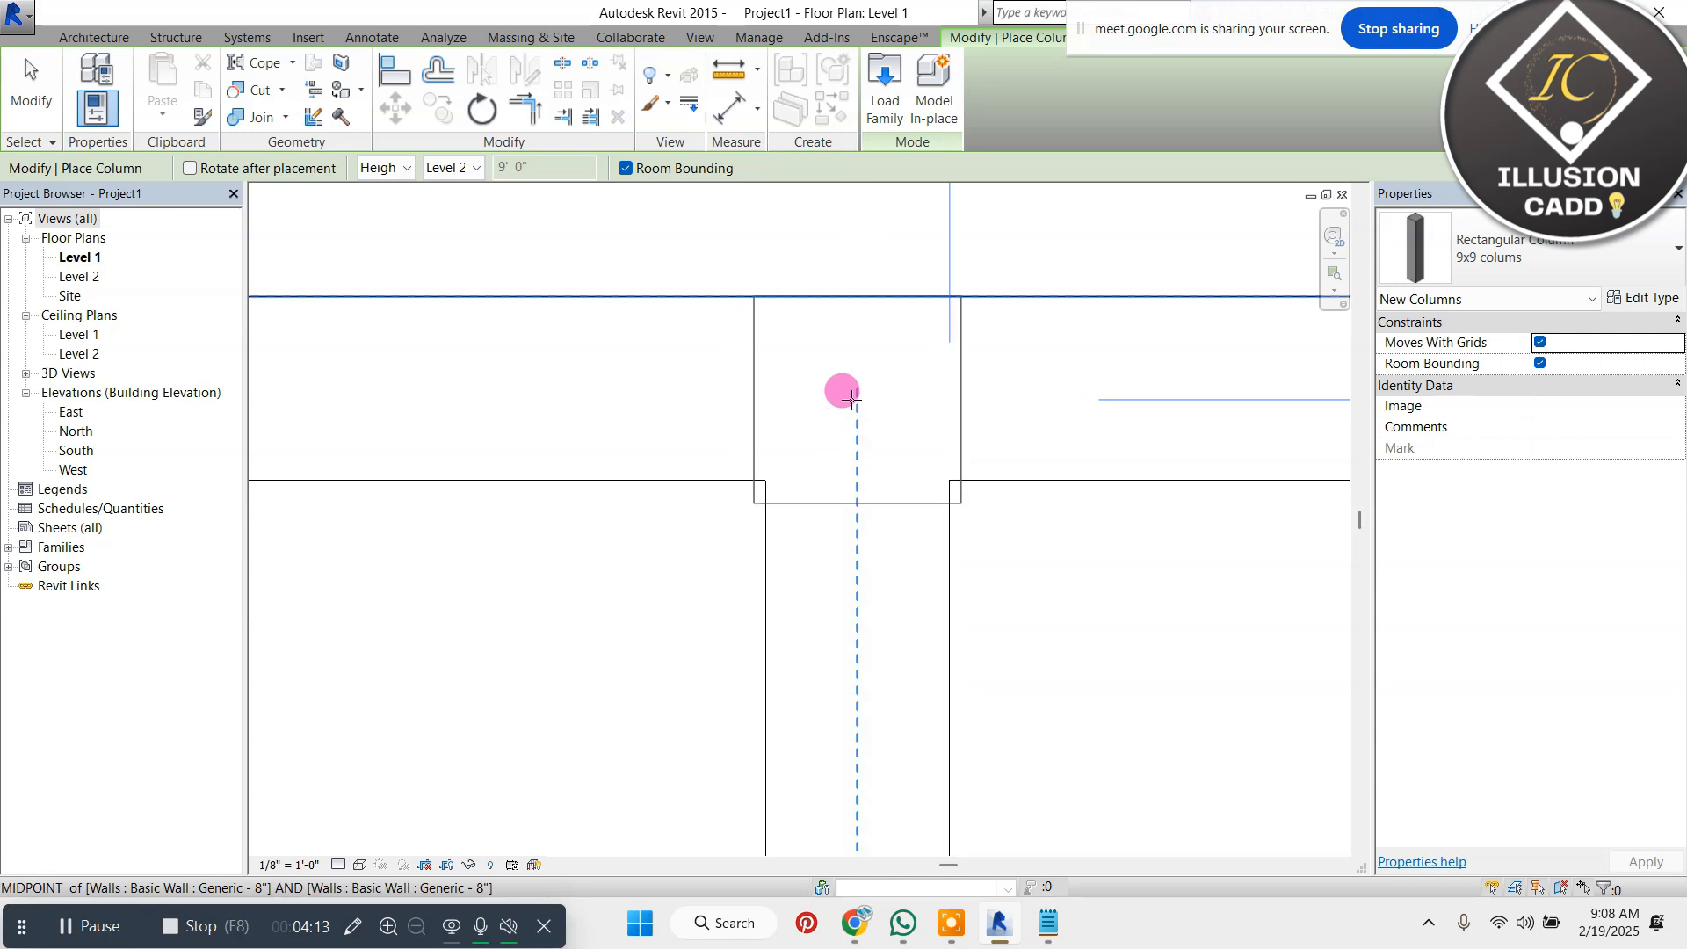
left_click(850, 397)
scroll(716, 320, "down", 8)
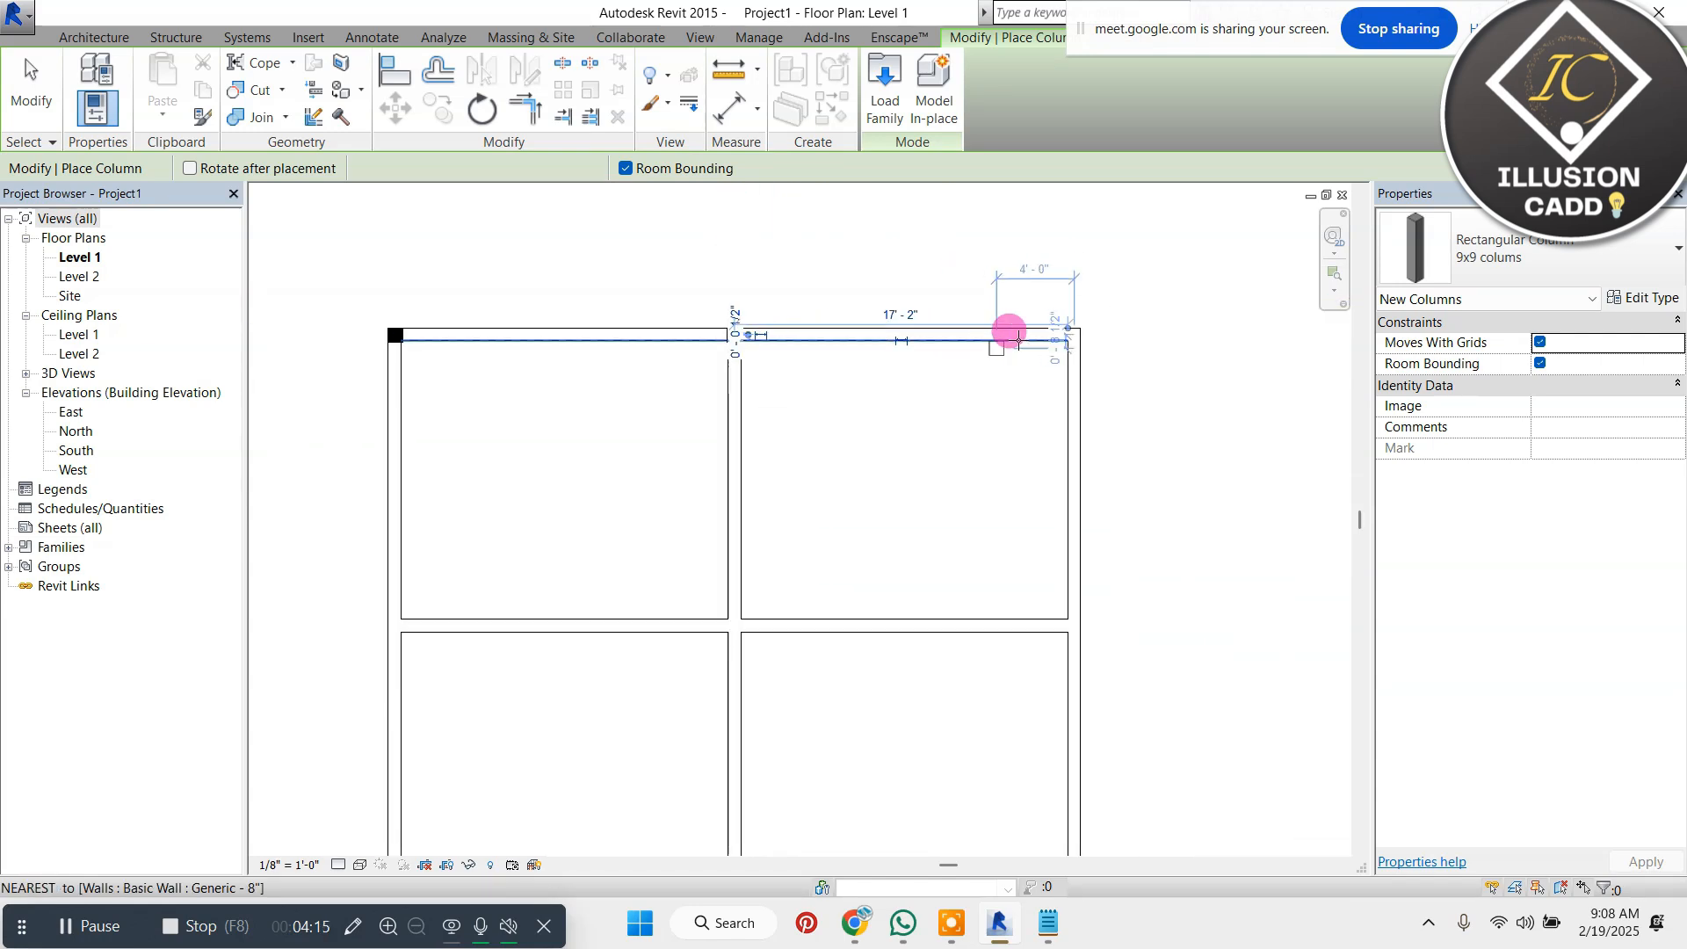
Place 9x9 columns at the outline's upper-right corner and where the horizontal dividing wall meets the left outer wall
scroll(1054, 325, "up", 8)
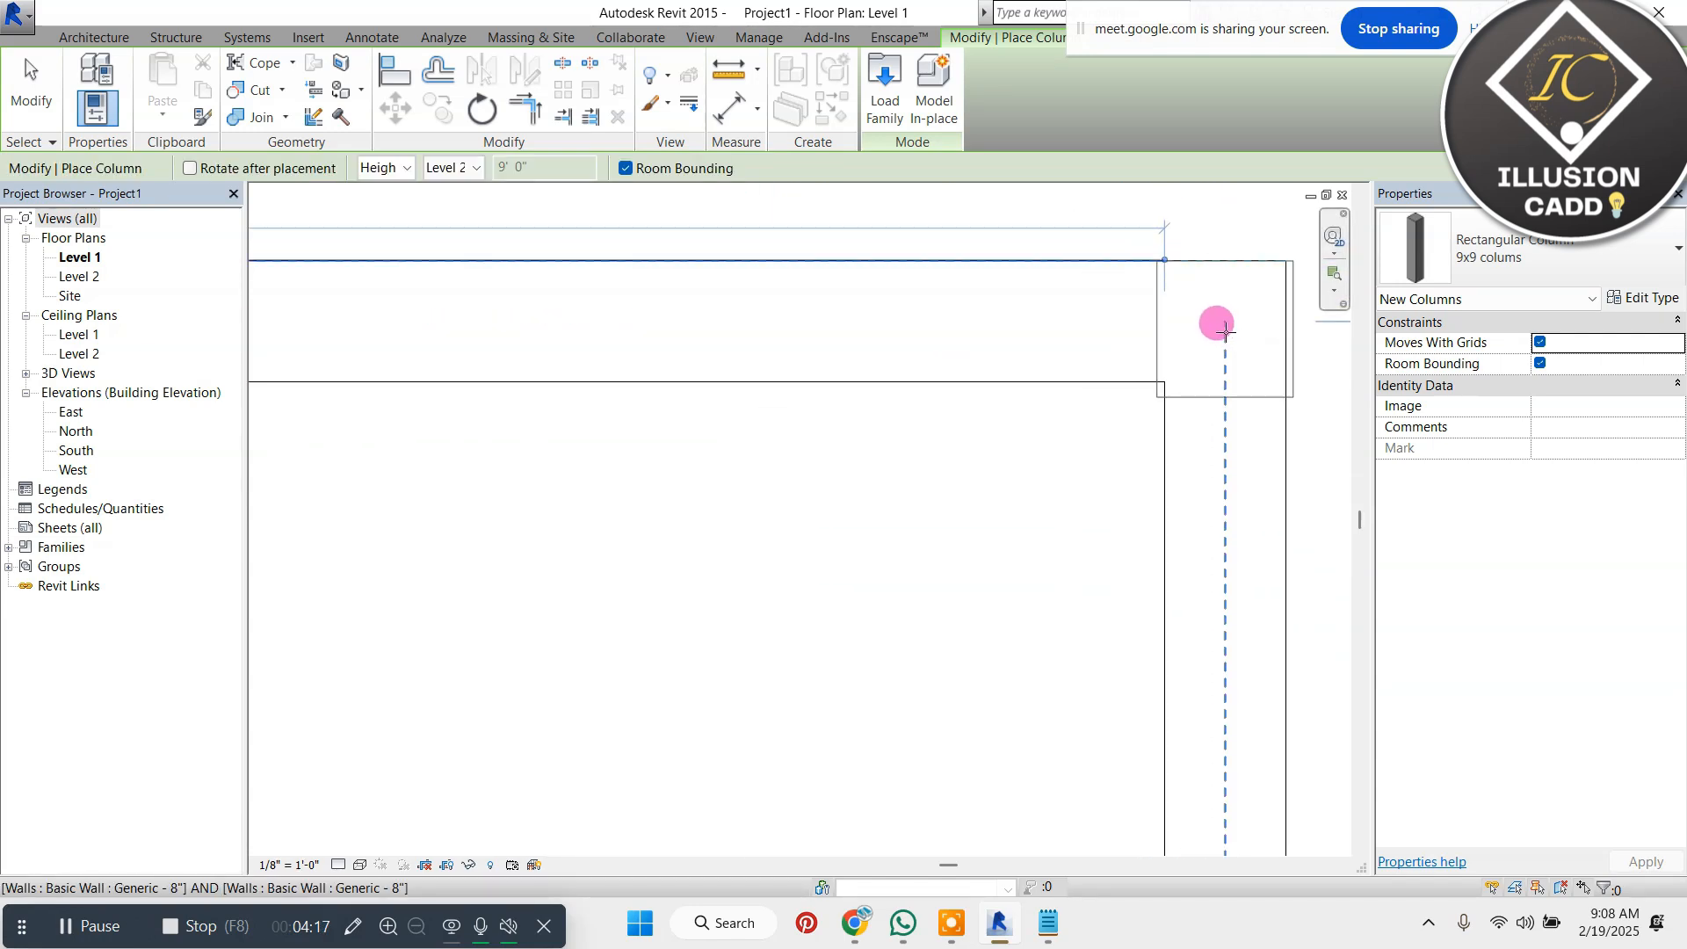
left_click(1215, 332)
scroll(1142, 316, "down", 6)
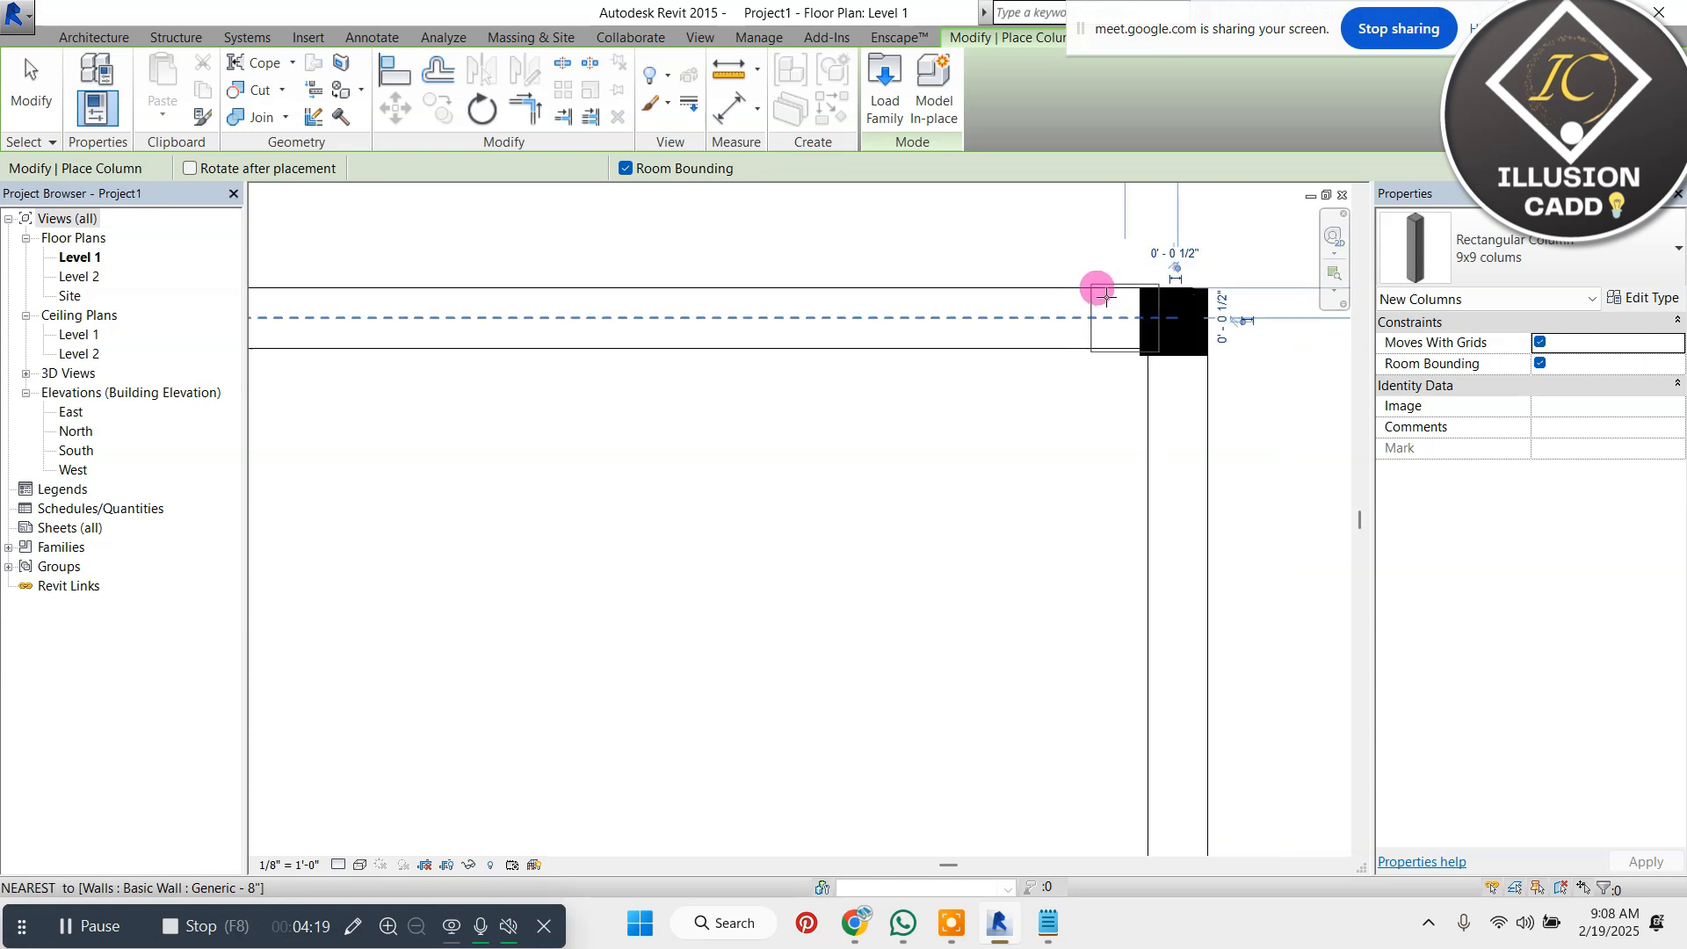
scroll(675, 485, "up", 5)
scroll(684, 494, "up", 5)
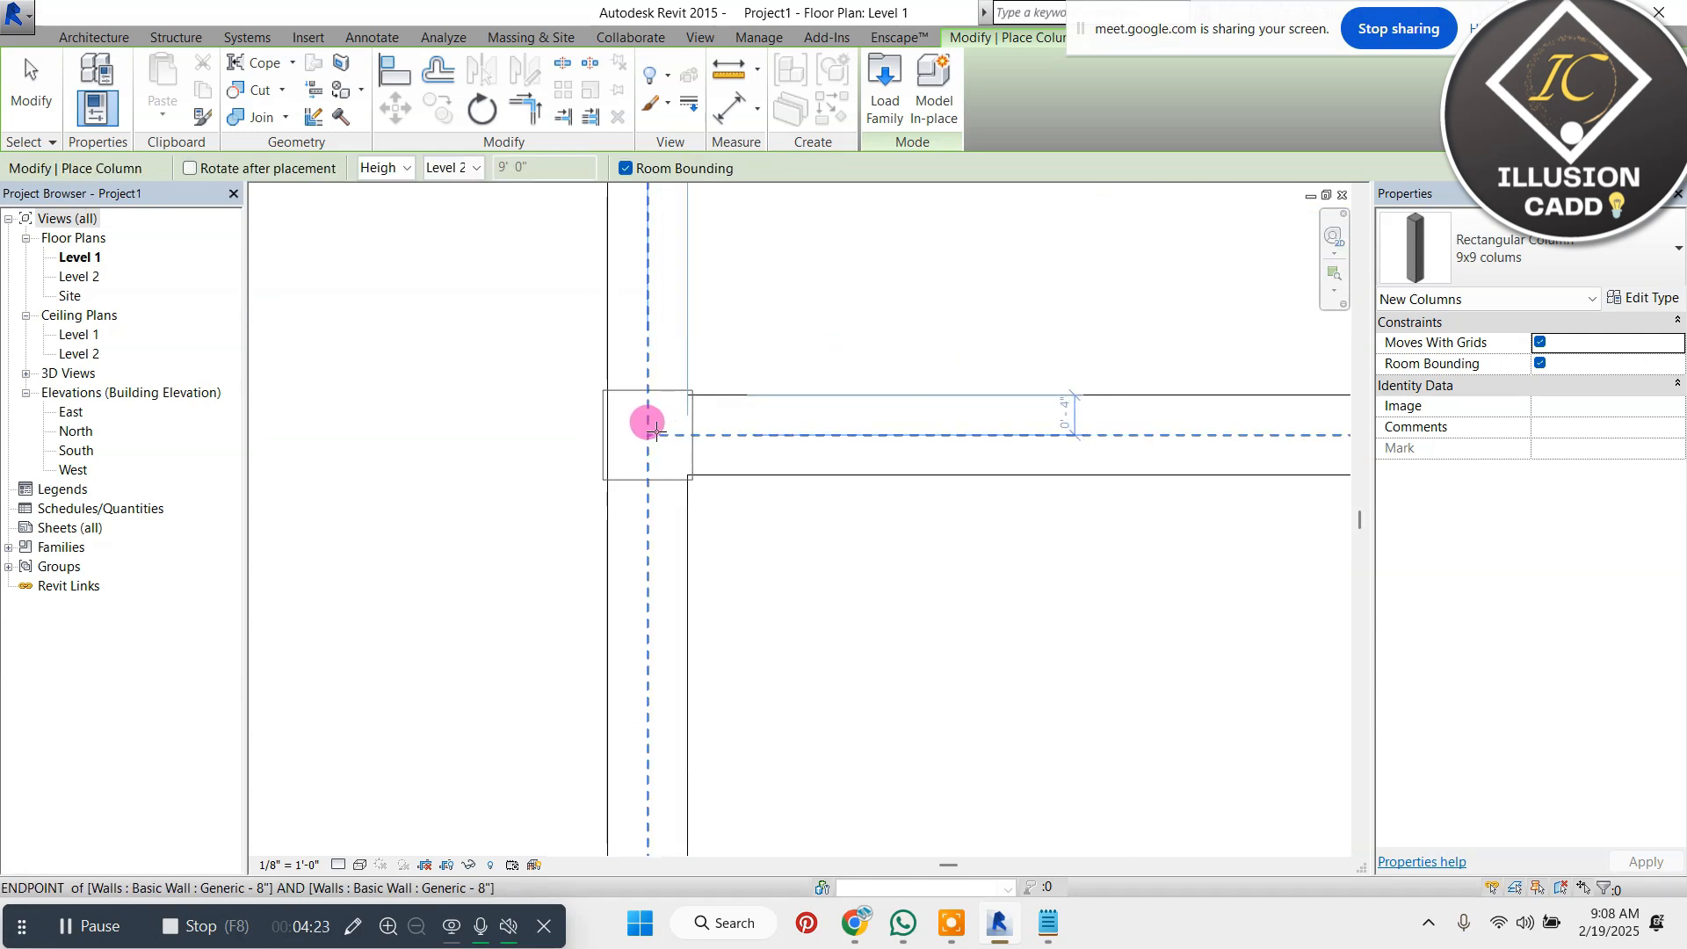
left_click(617, 436)
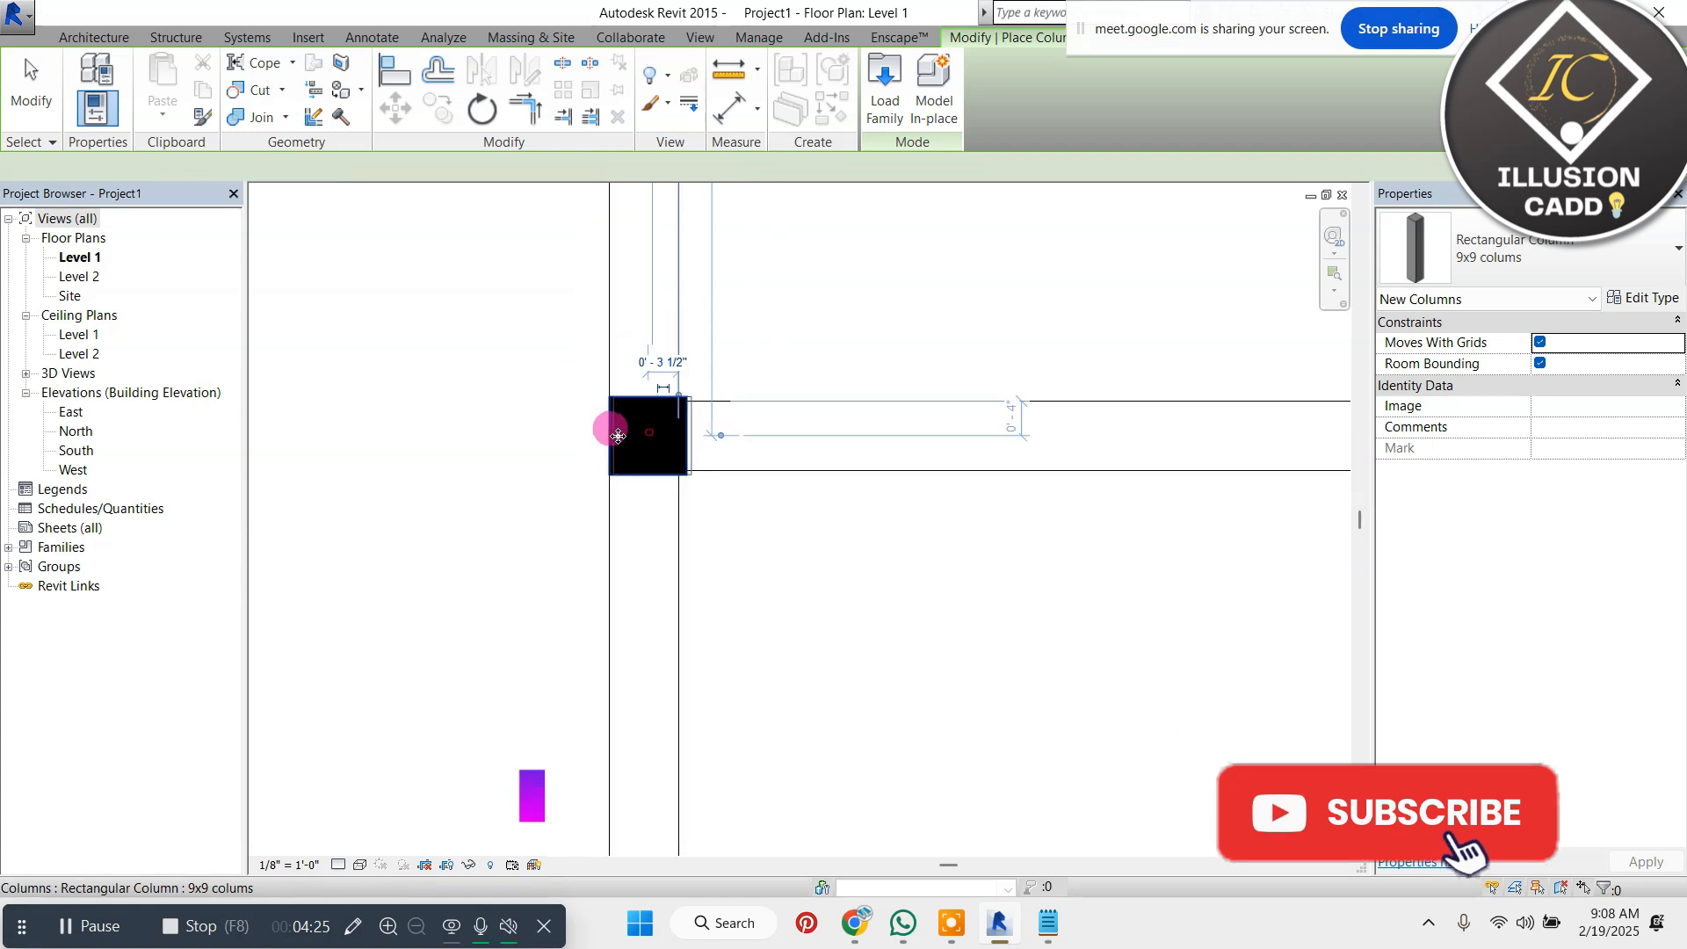
scroll(618, 436, "down", 5)
Place 9x9 columns at the central crossing of the dividing walls and at the horizontal dividing wall's right end
scroll(930, 434, "up", 6)
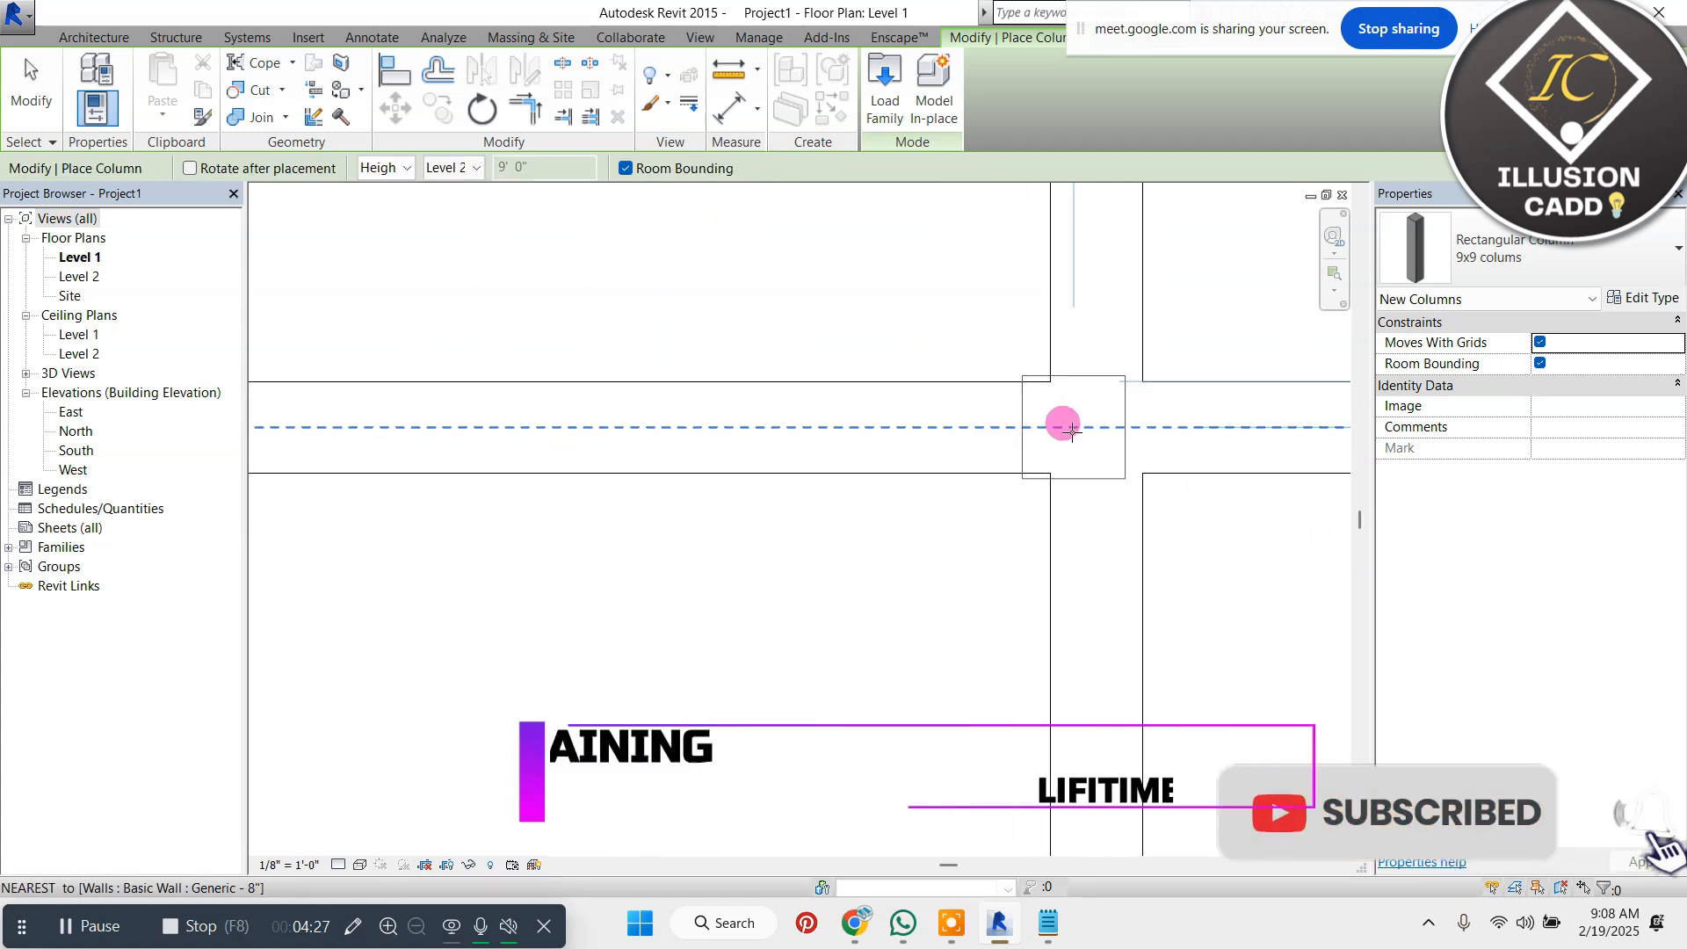
left_click(1072, 429)
scroll(1071, 429, "down", 3)
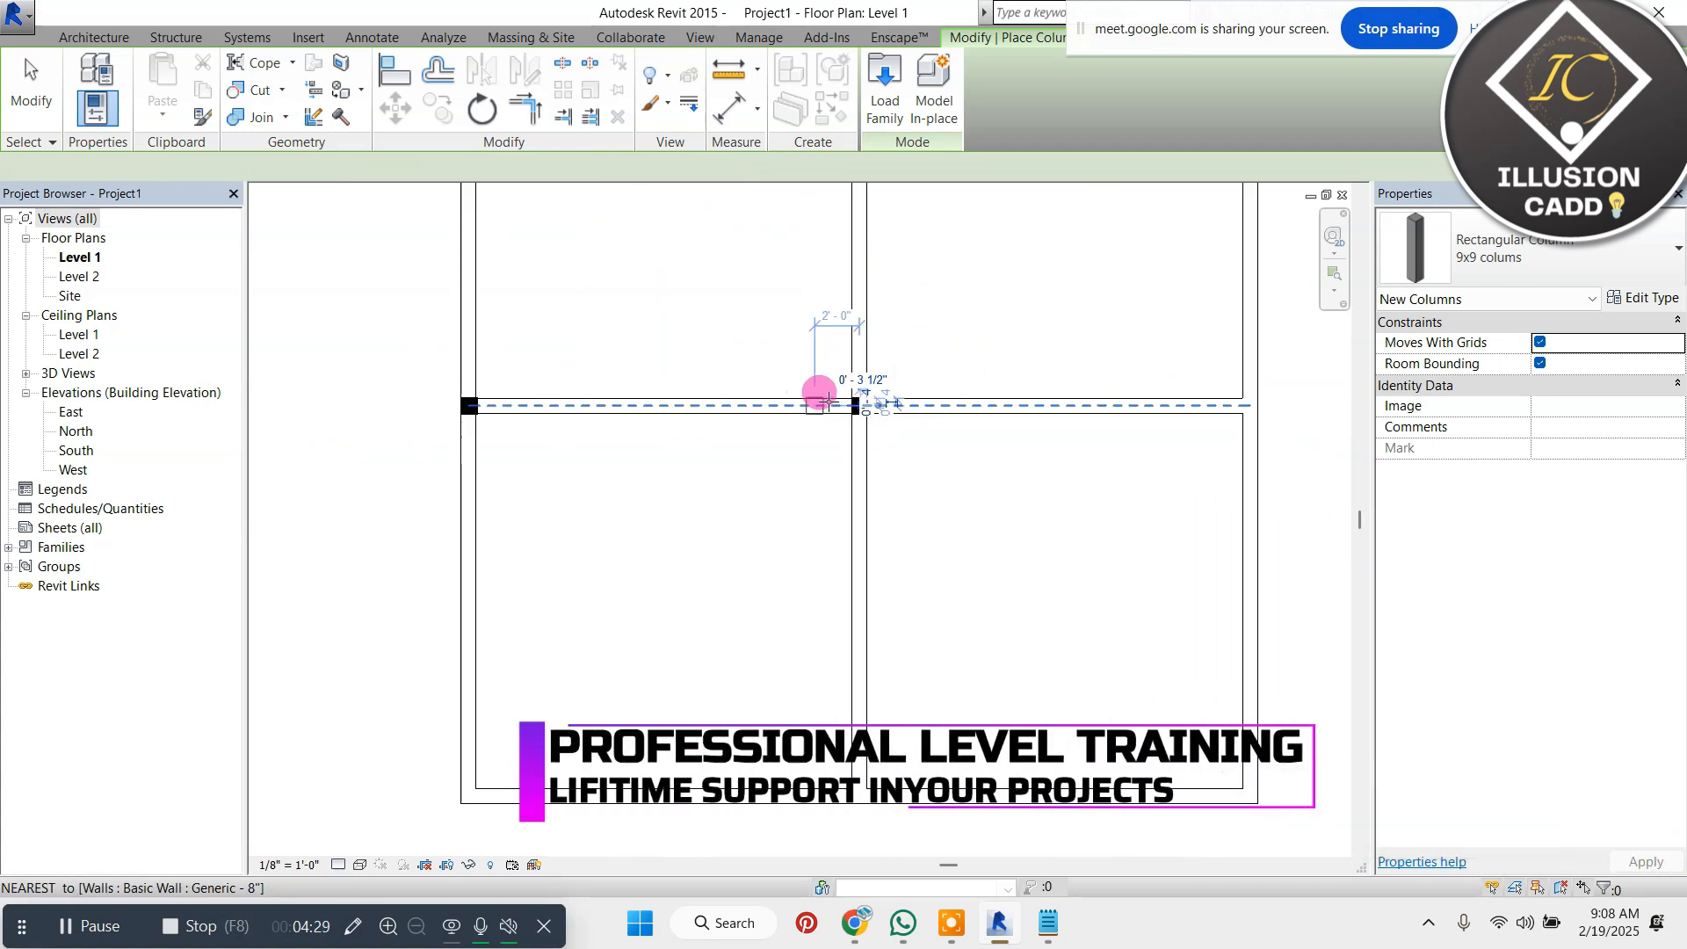
scroll(1081, 392, "up", 6)
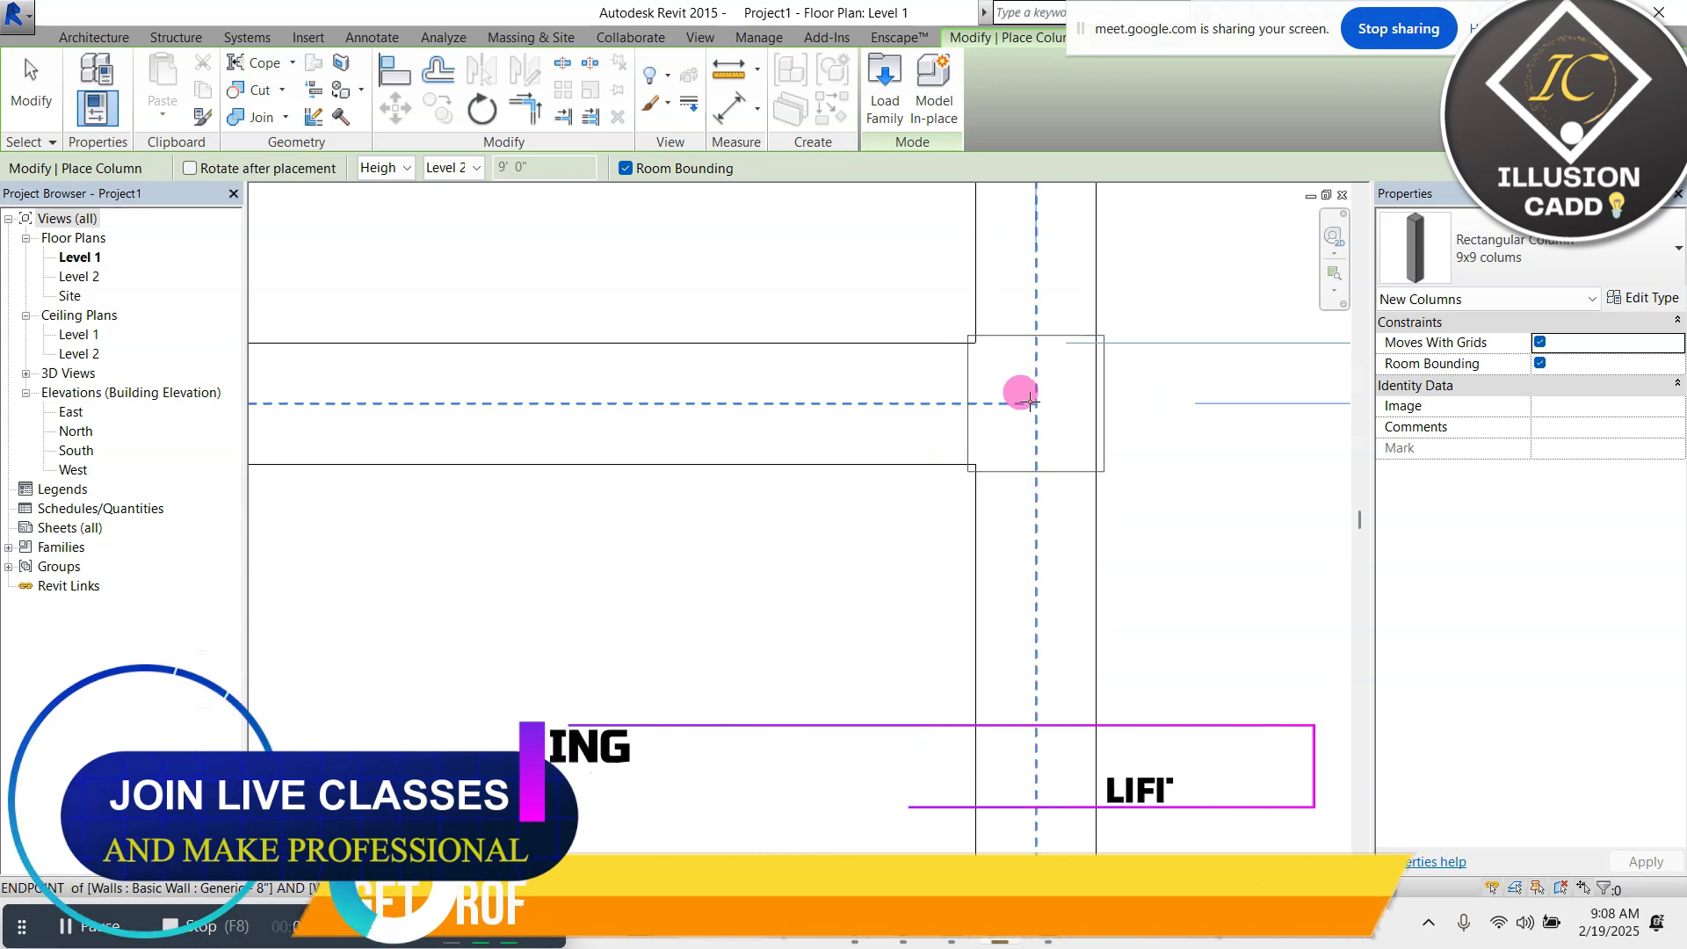
left_click(1028, 402)
scroll(1010, 338, "down", 4)
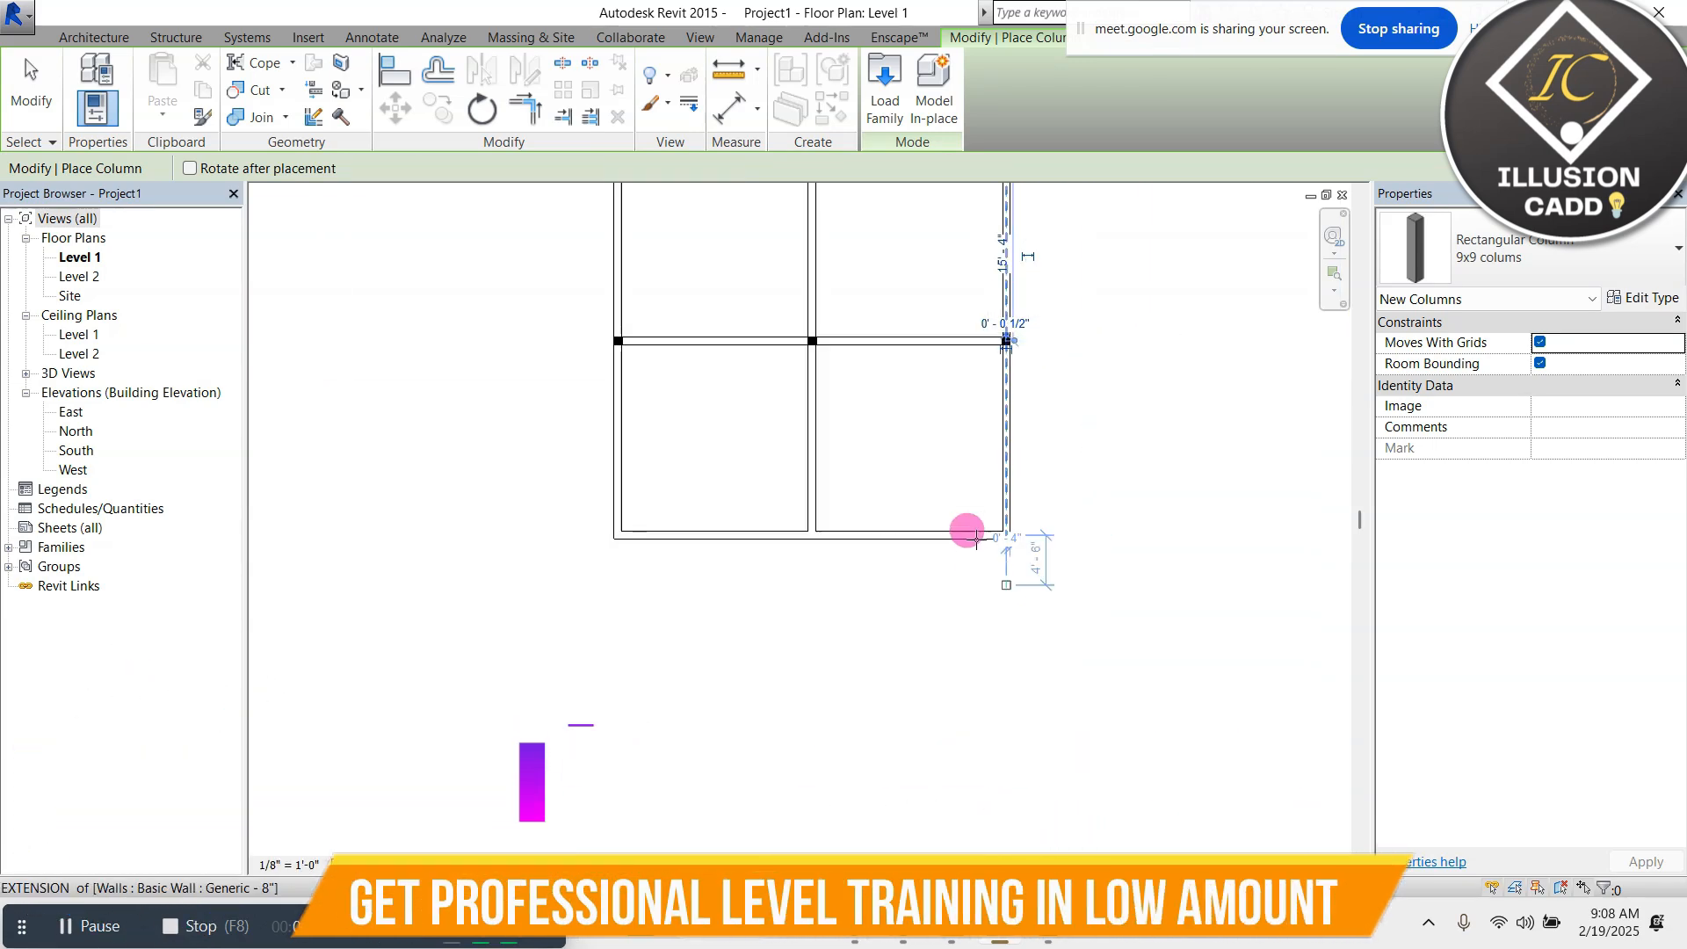
Place 9x9 columns at the outline's lower-right corner and at the junction of the lower outer wall and vertical dividing wall
scroll(976, 538, "up", 5)
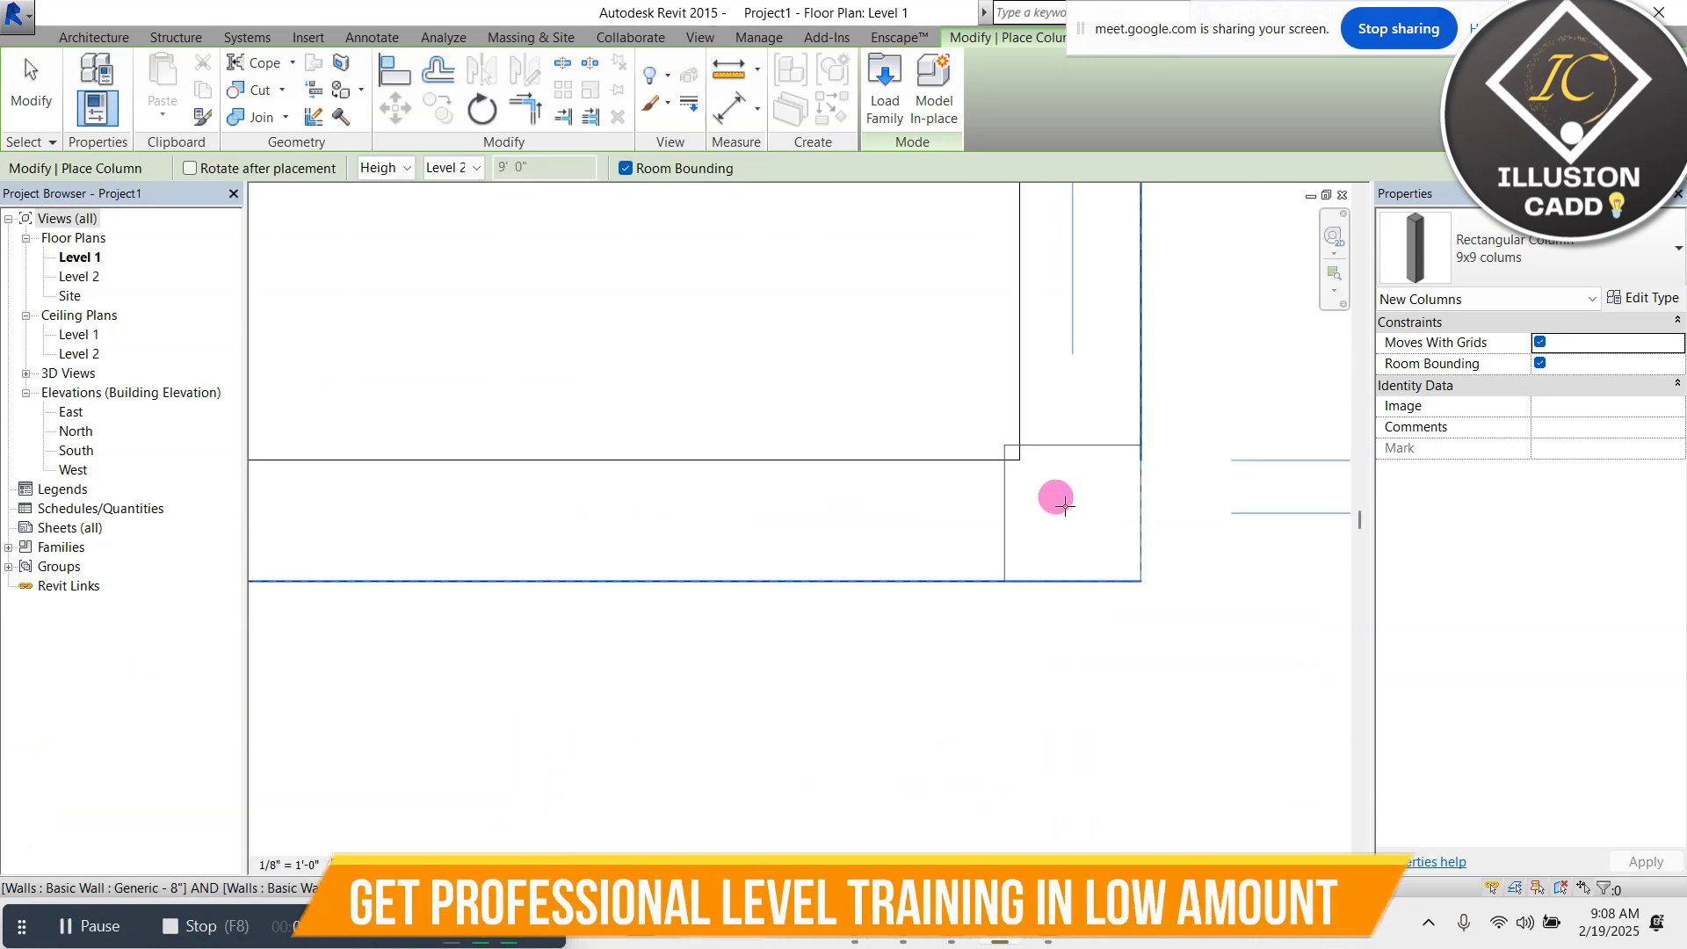
left_click(1065, 506)
scroll(1085, 498, "down", 3)
scroll(628, 508, "up", 2)
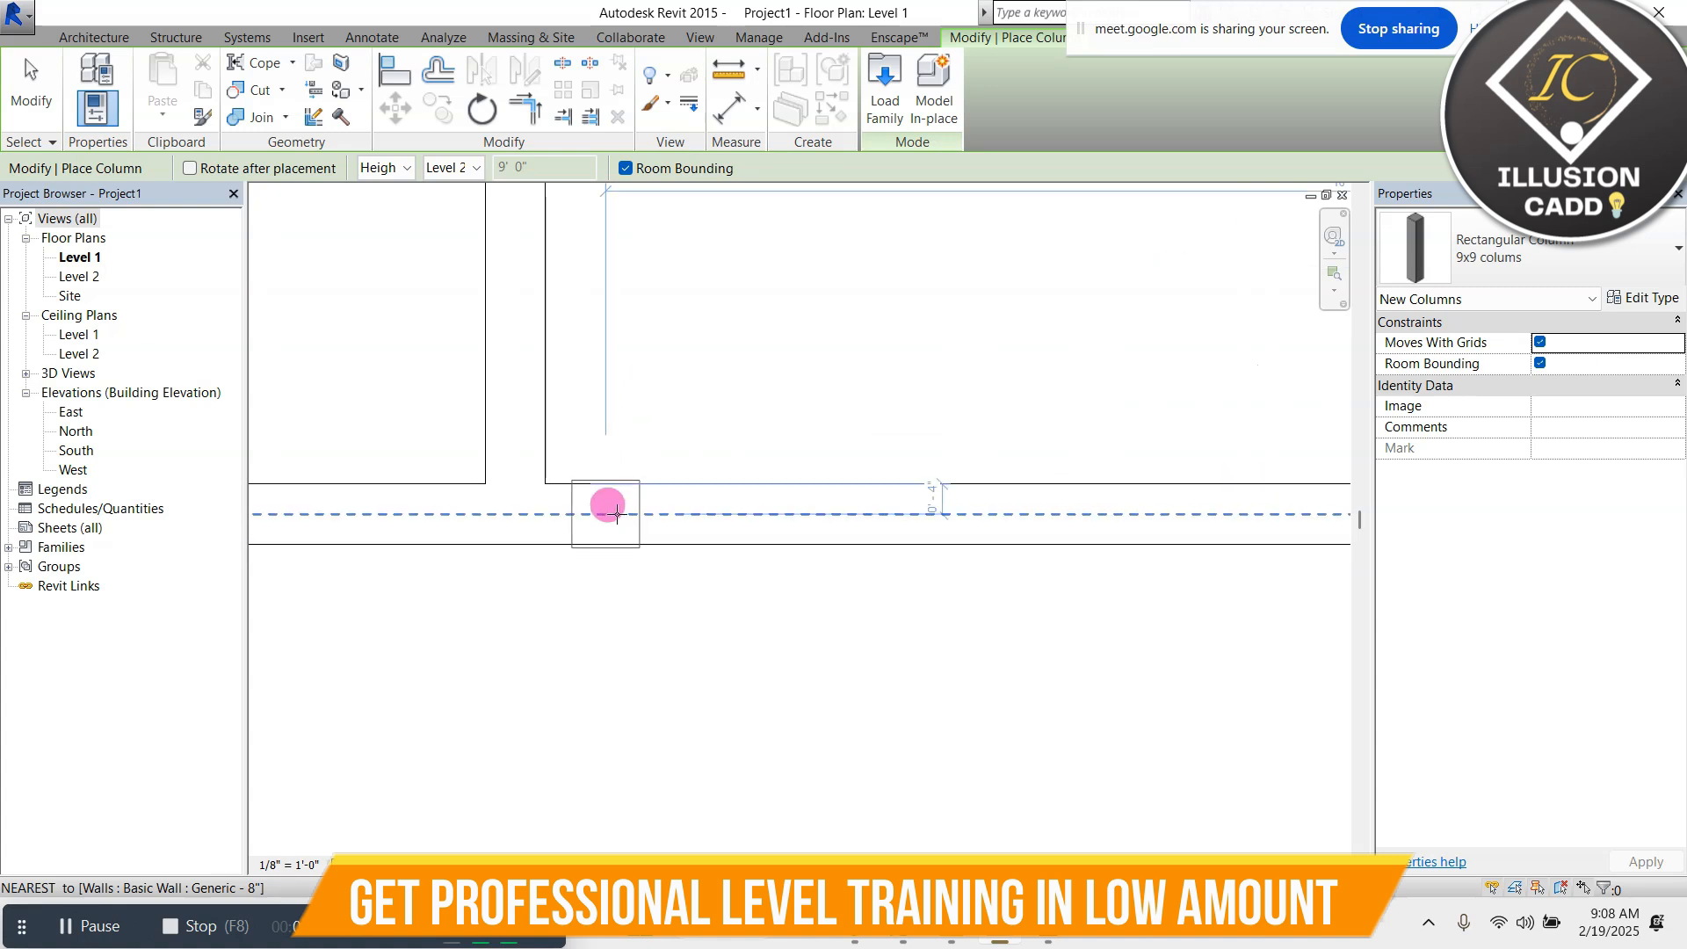
scroll(517, 514, "up", 2)
left_click(516, 511)
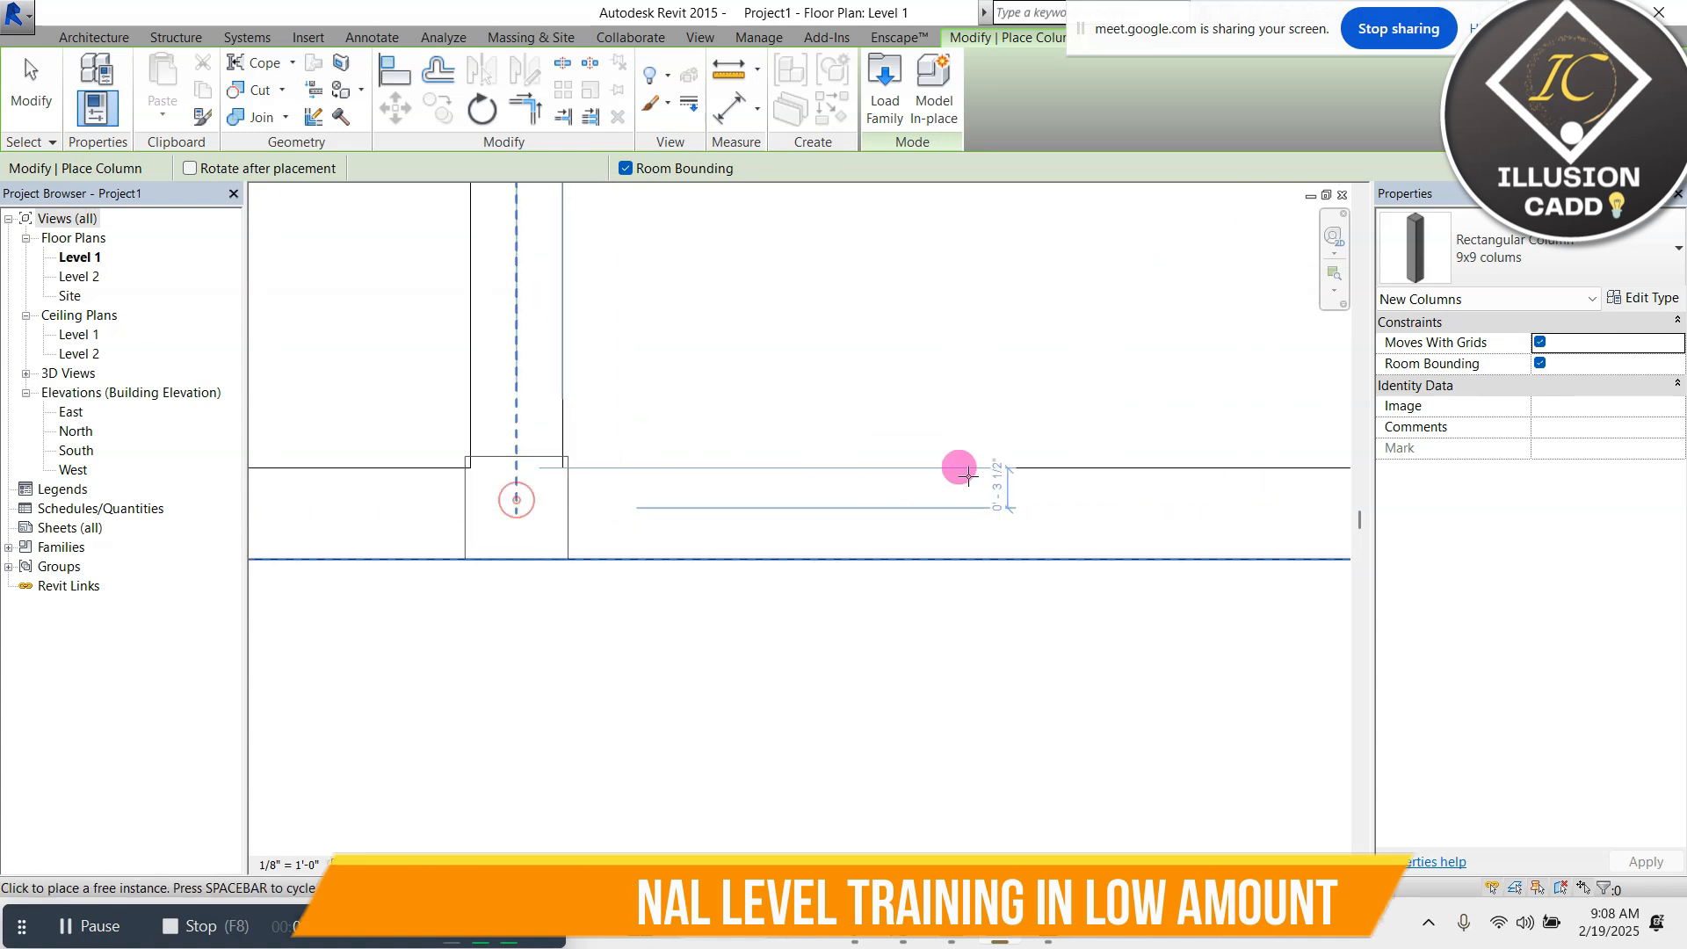
Place a 9x9 column at the outline's lower-left corner and end column placement
scroll(976, 475, "down", 4)
scroll(615, 471, "up", 4)
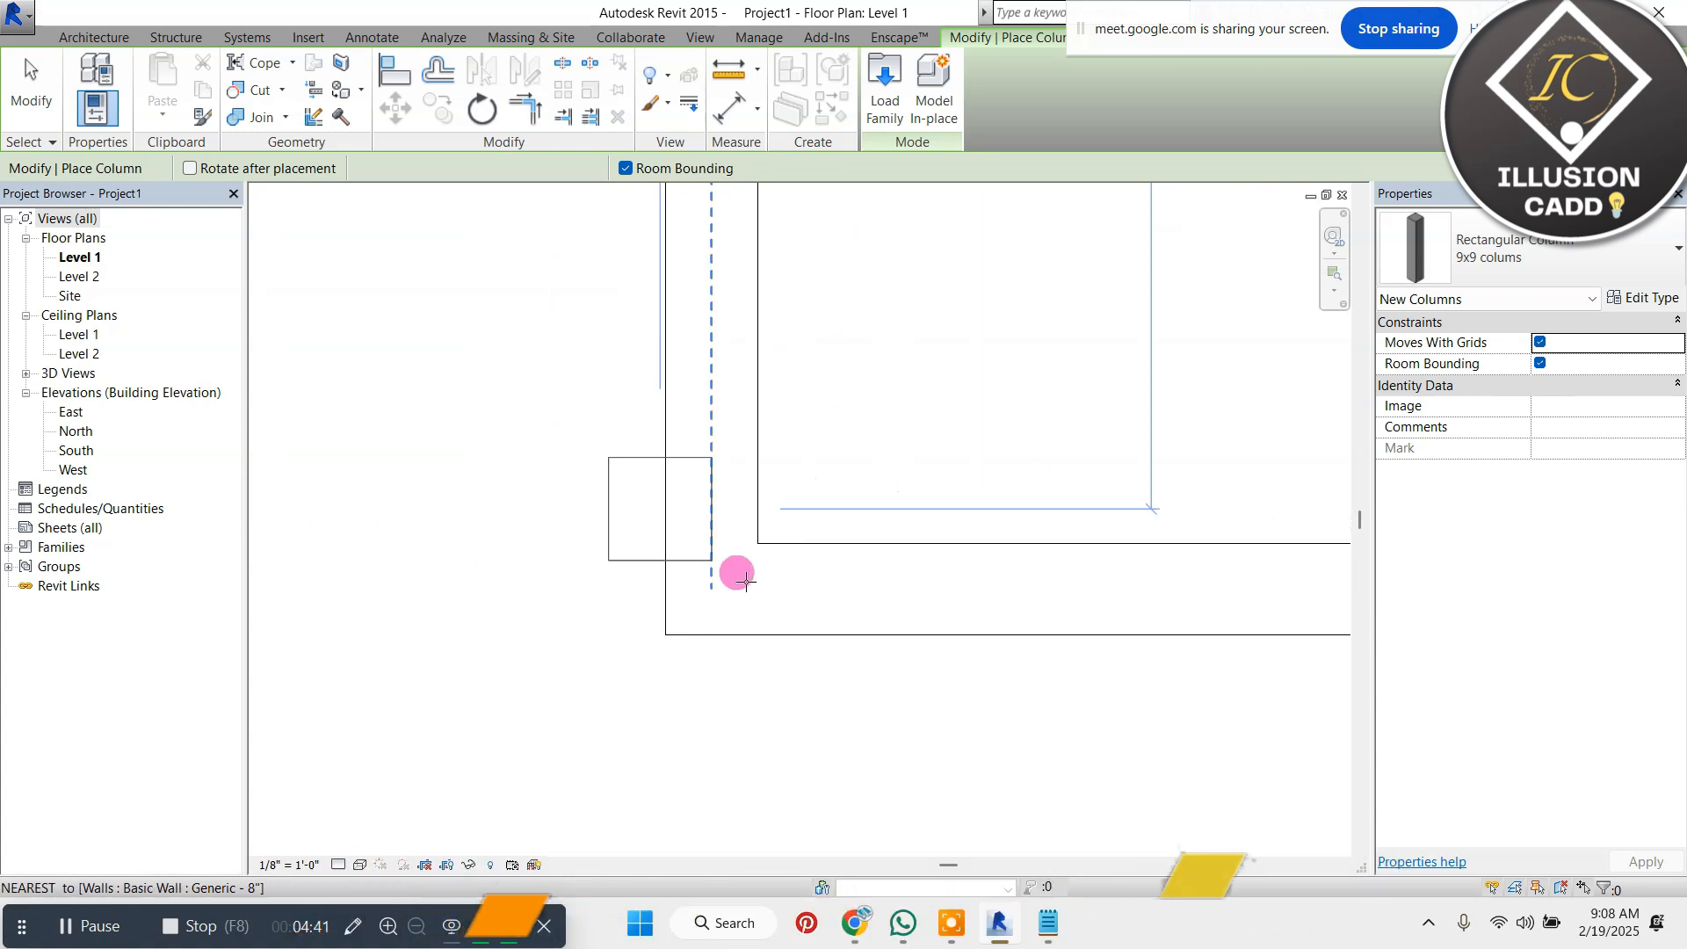
left_click(698, 576)
scroll(699, 567, "down", 5)
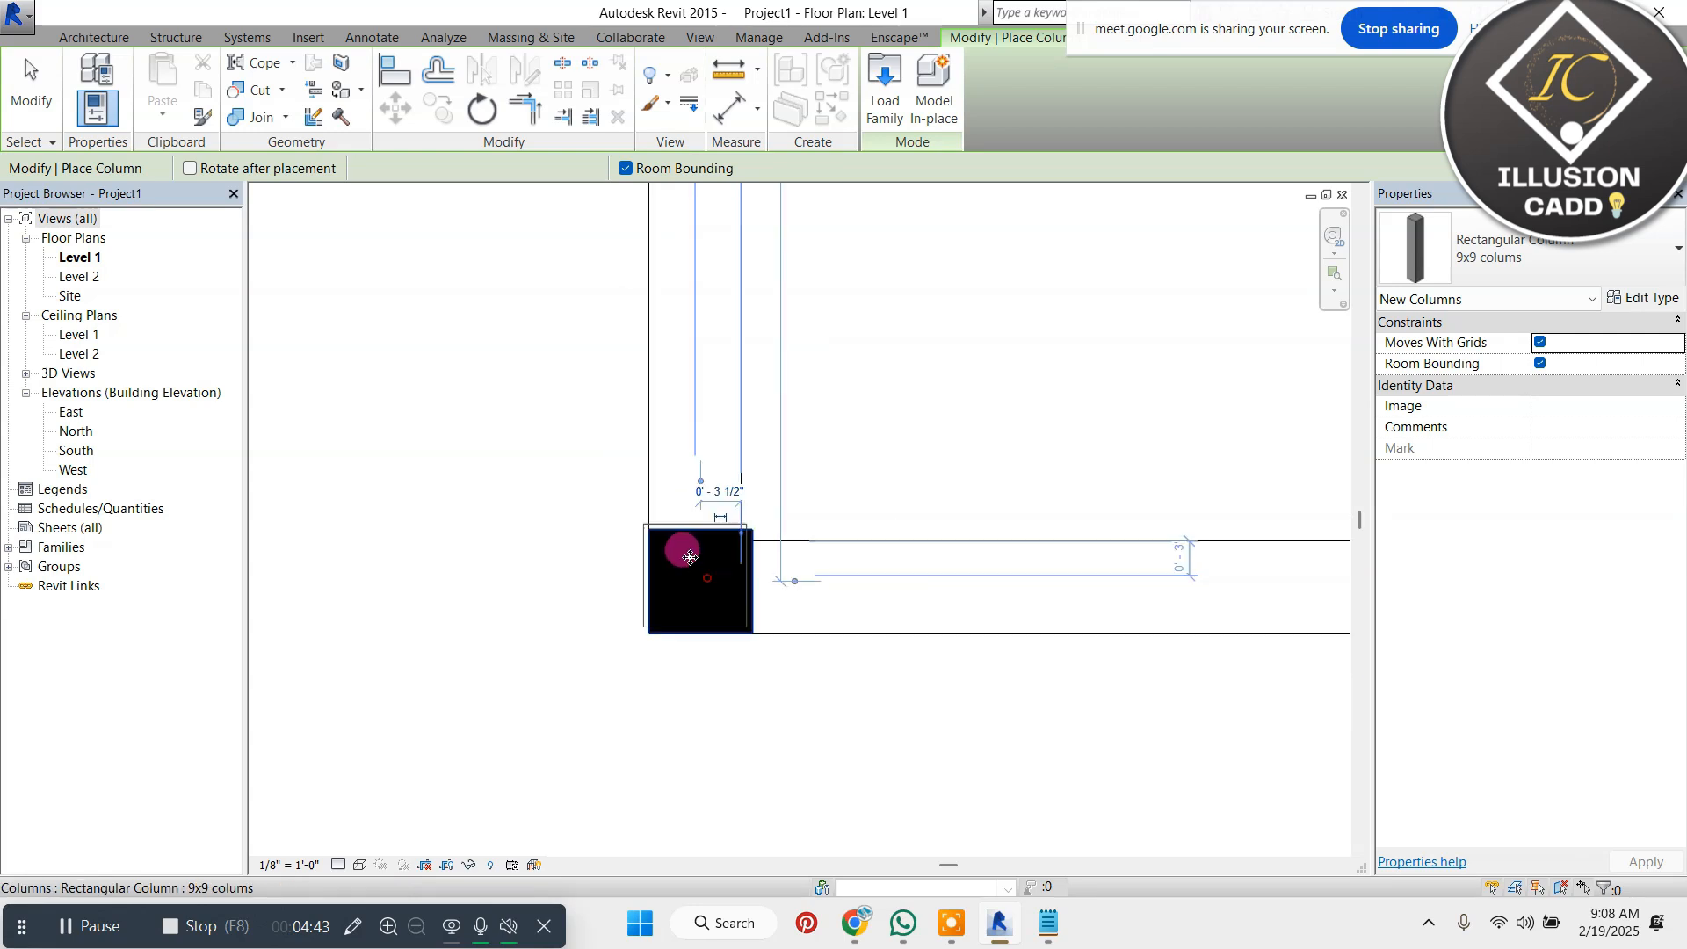
key("Escape")
key("Escape")
scroll(870, 339, "up", 2)
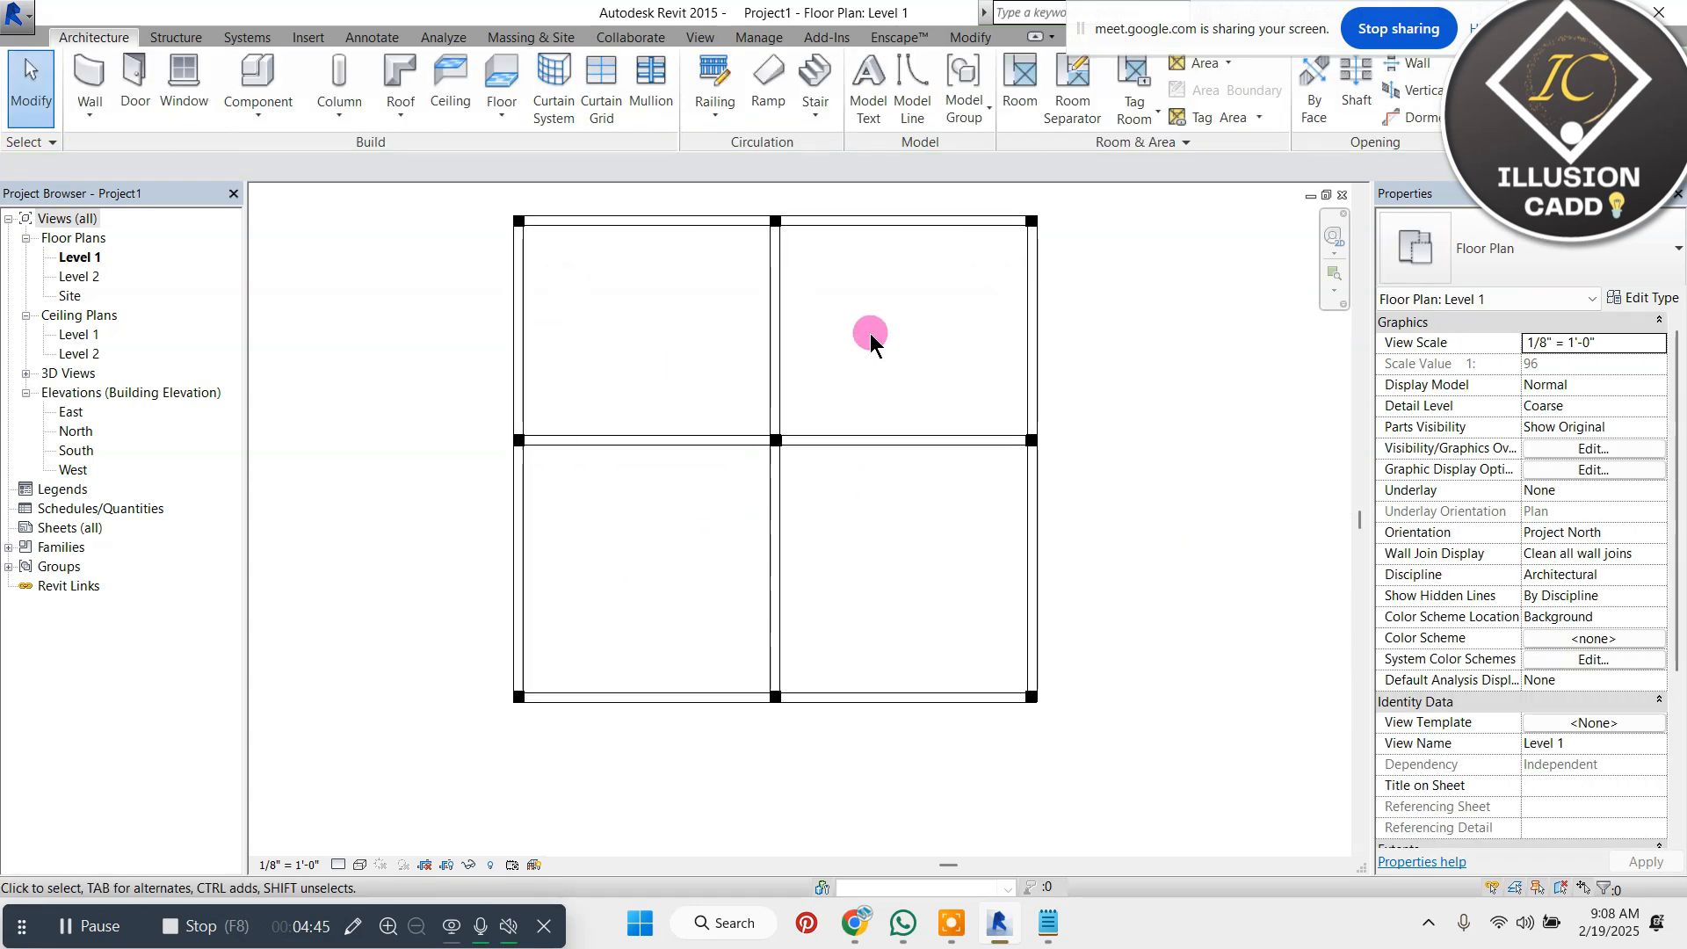
scroll(870, 403, "down", 1)
scroll(867, 402, "up", 1)
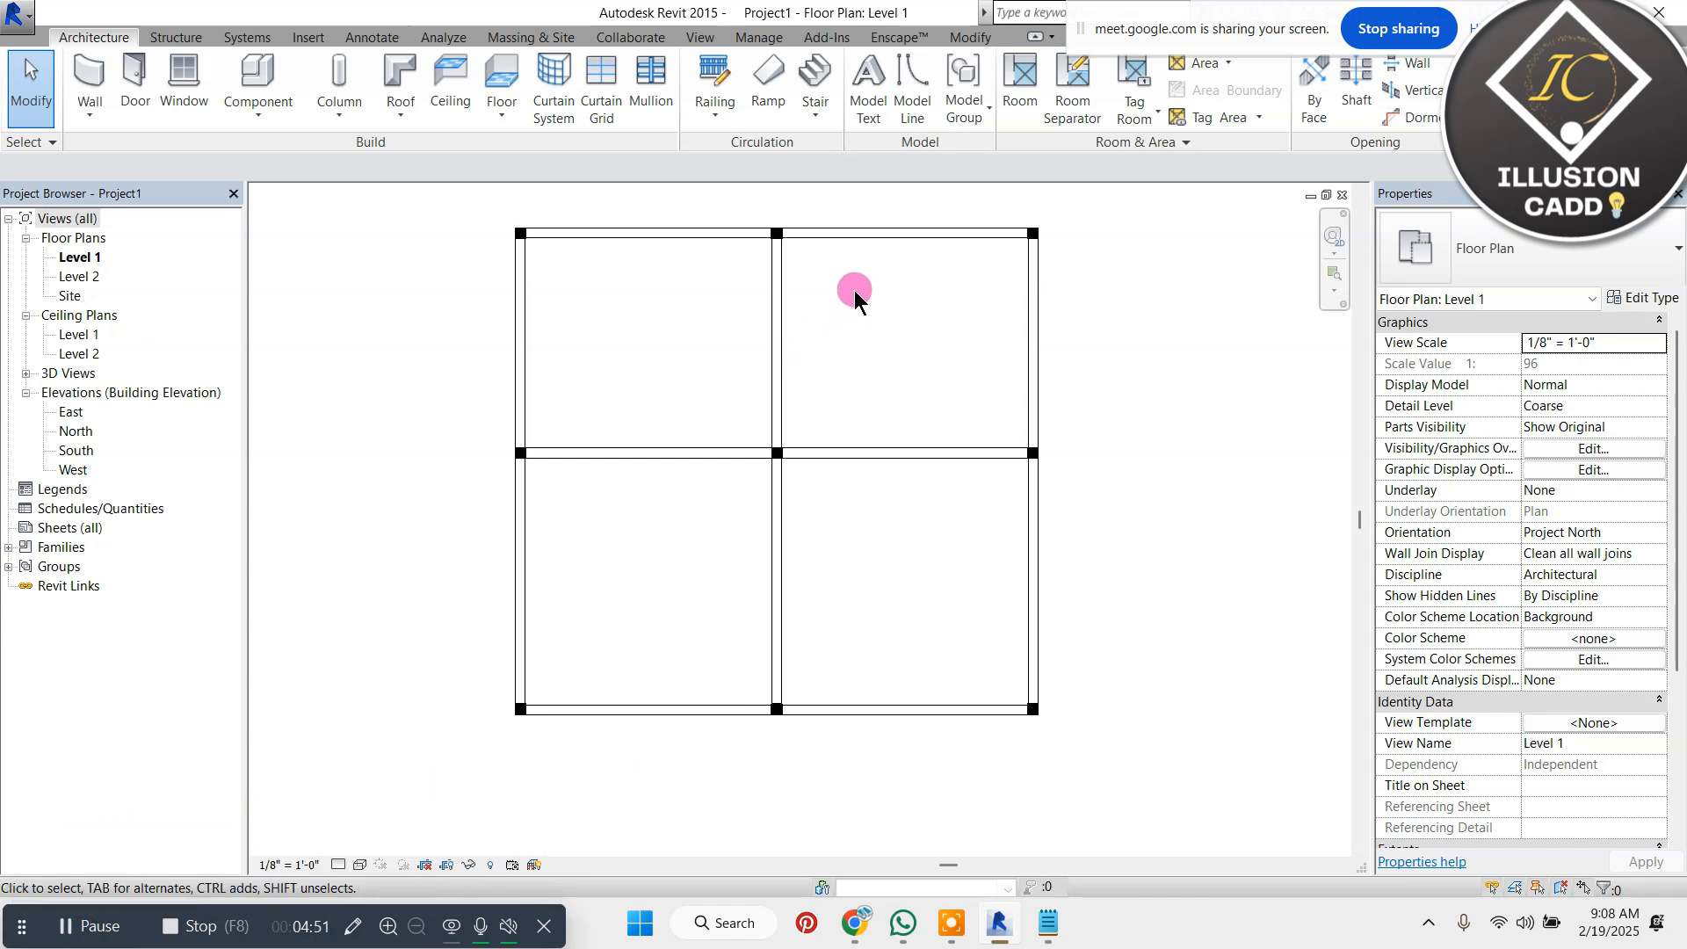
left_click(1529, 929)
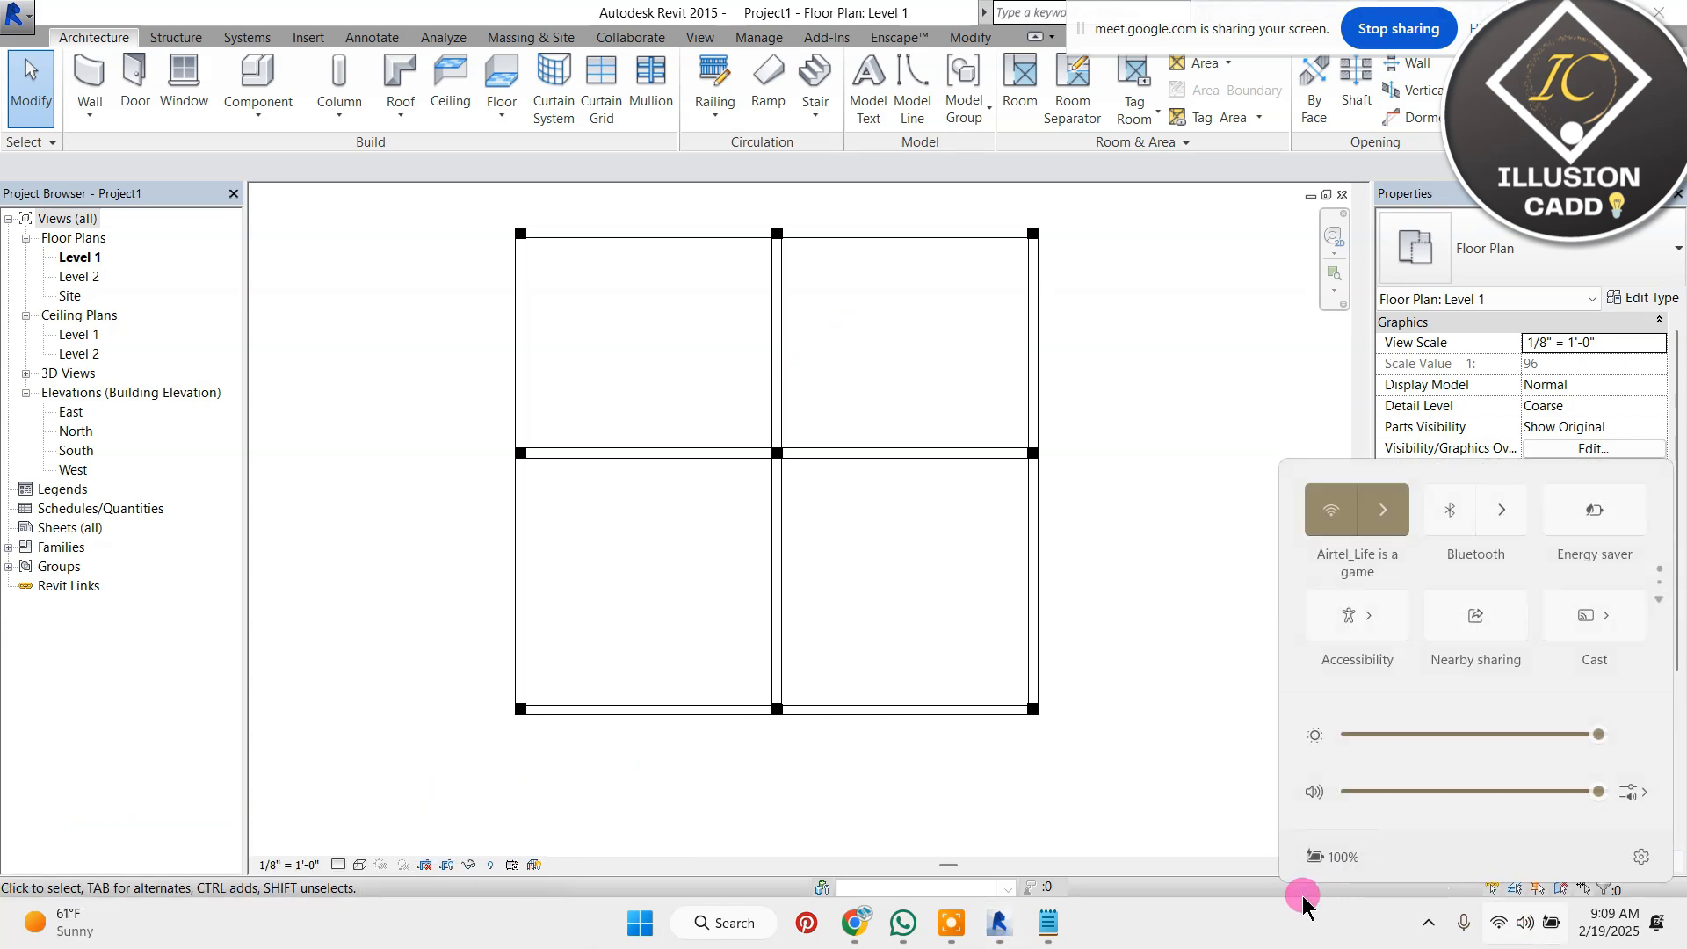
left_click(1090, 561)
scroll(599, 358, "down", 3)
scroll(616, 334, "up", 2)
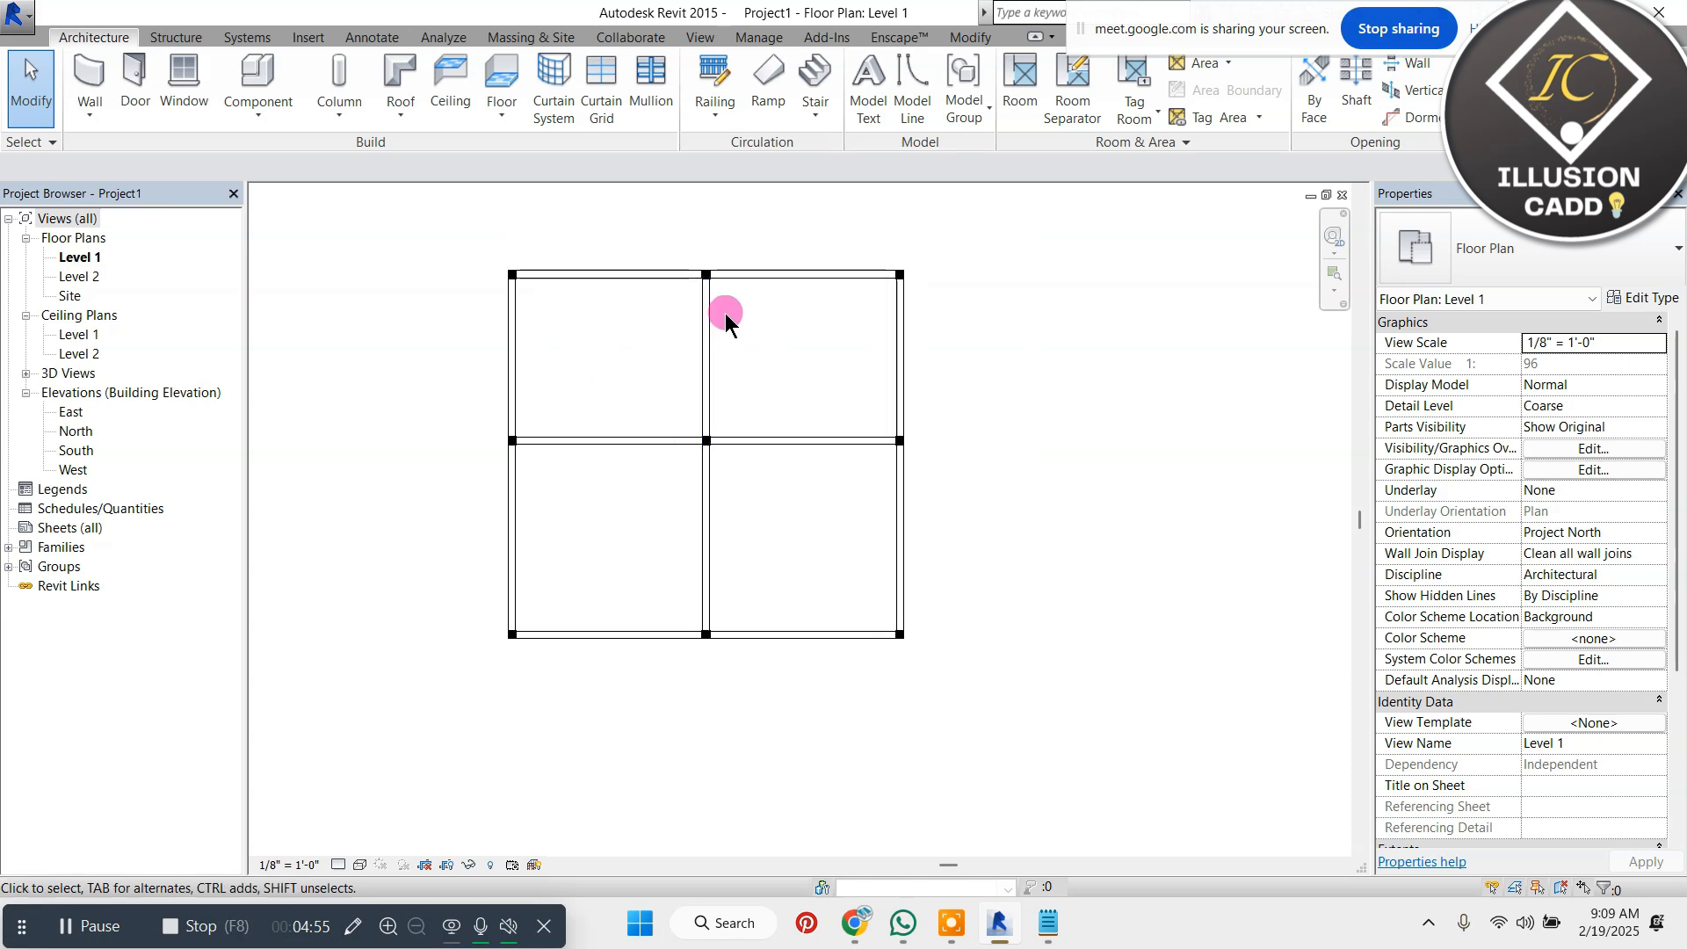
left_click_drag(1221, 110, 1213, 199)
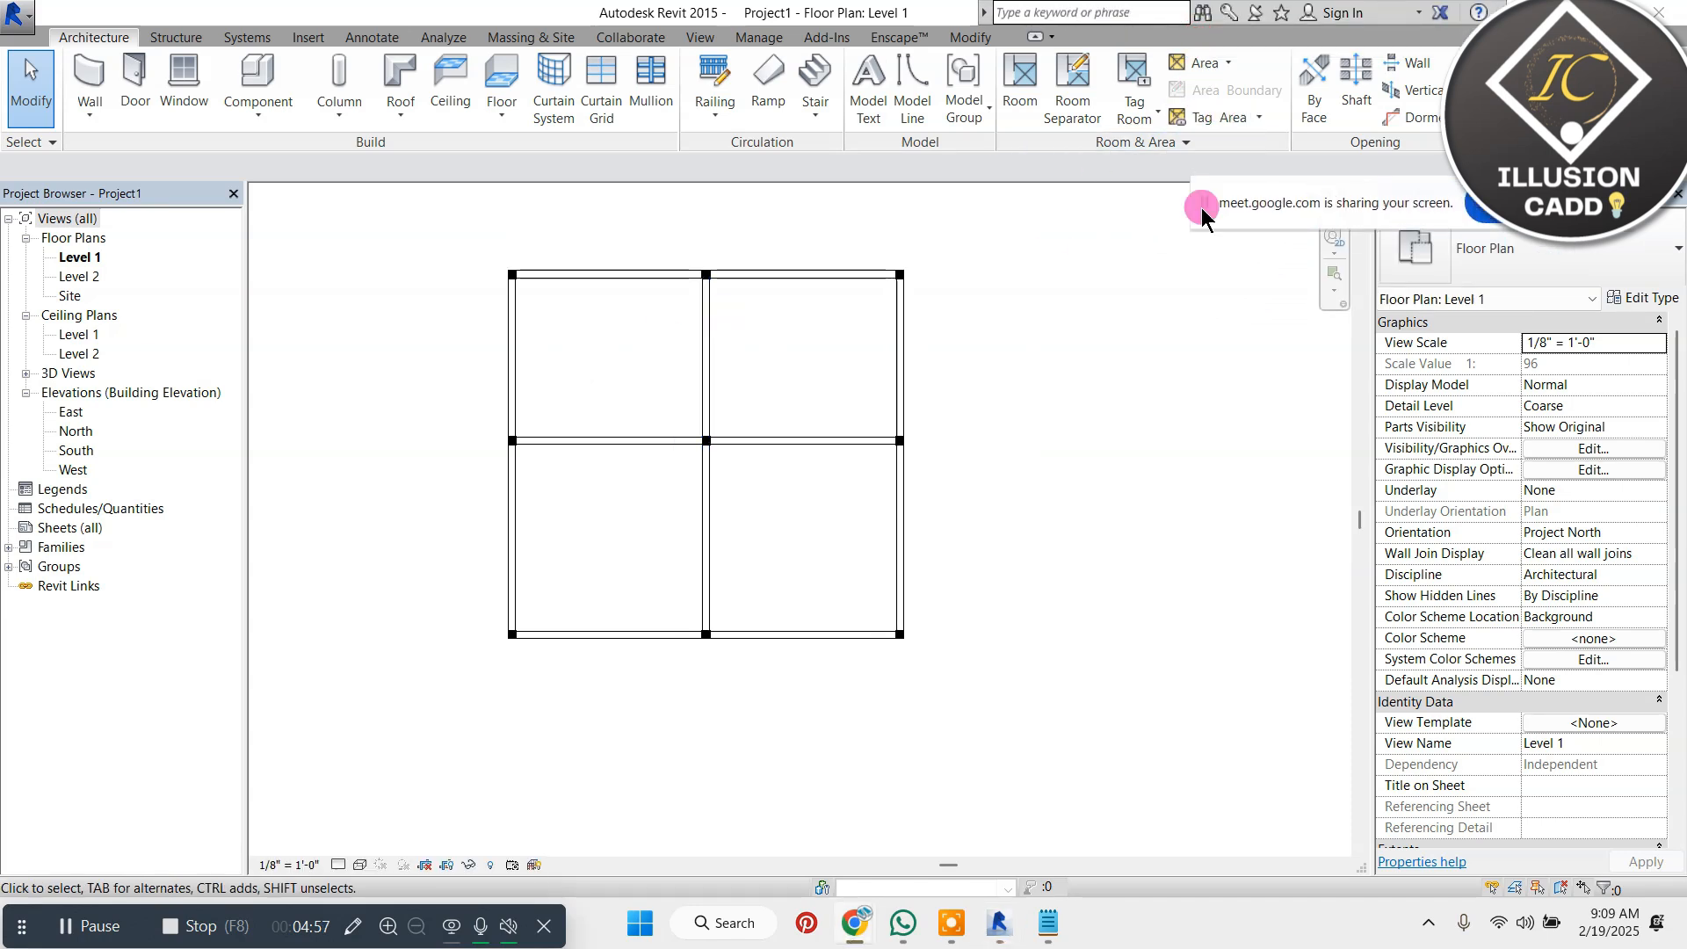
Draw three vertical grid lines upward through the left, middle and right column rows, extending beyond the walls at both ends
key("g")
key("r")
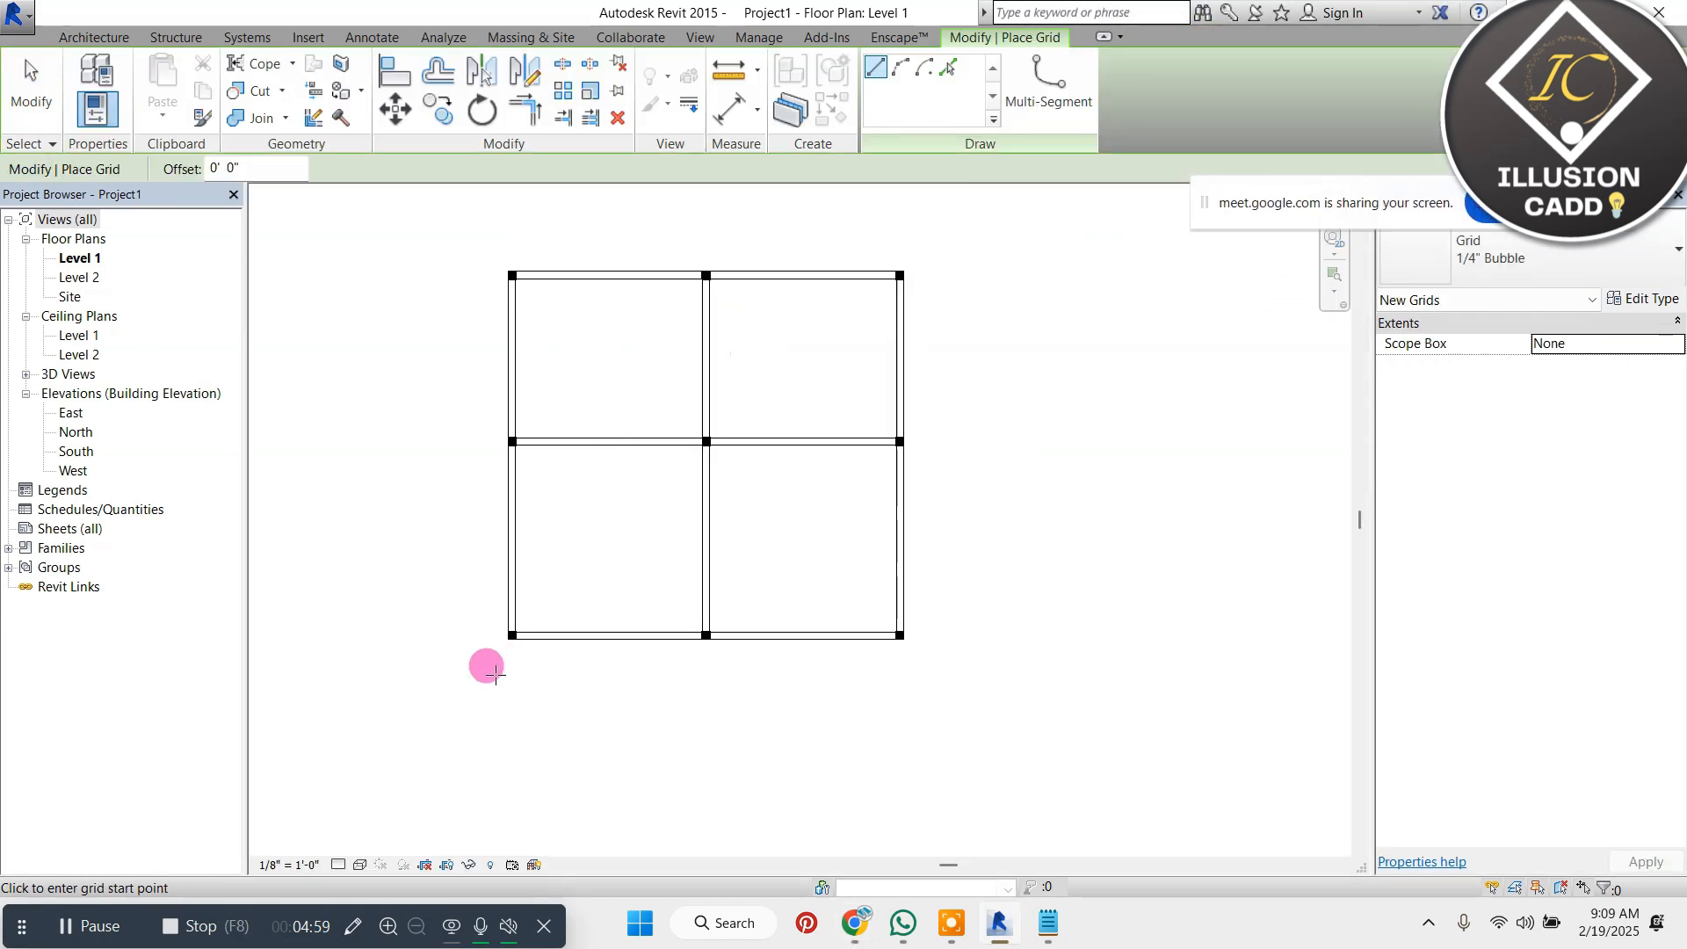
left_click(508, 723)
scroll(531, 747, "down", 1)
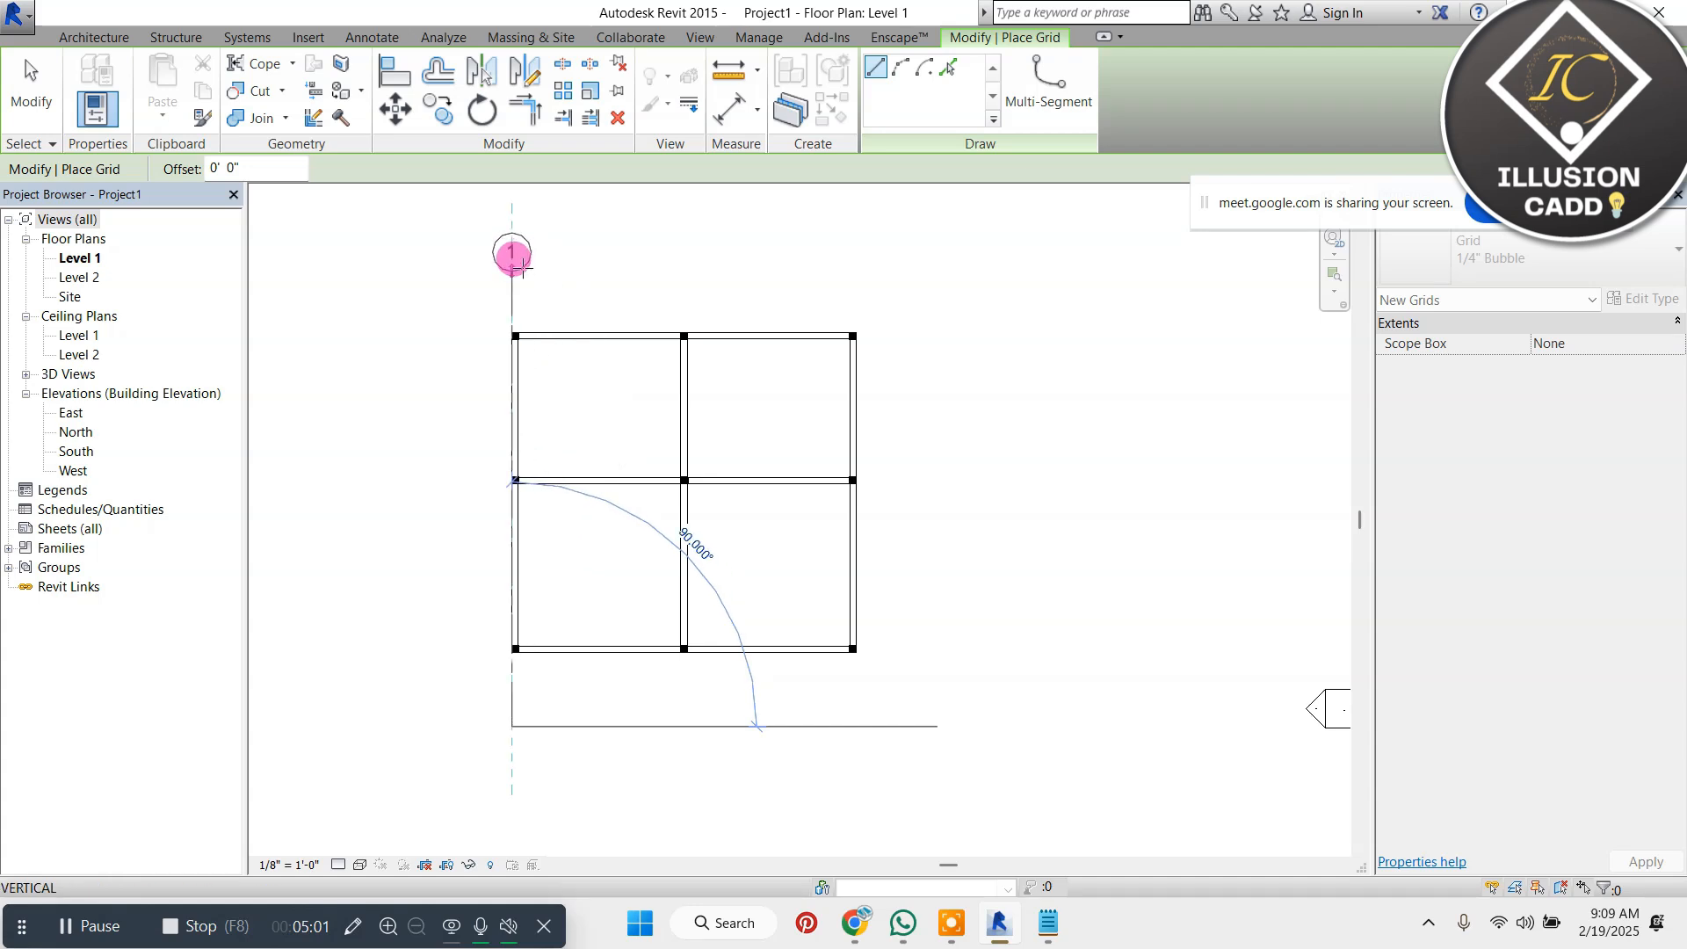
left_click(521, 260)
left_click(688, 726)
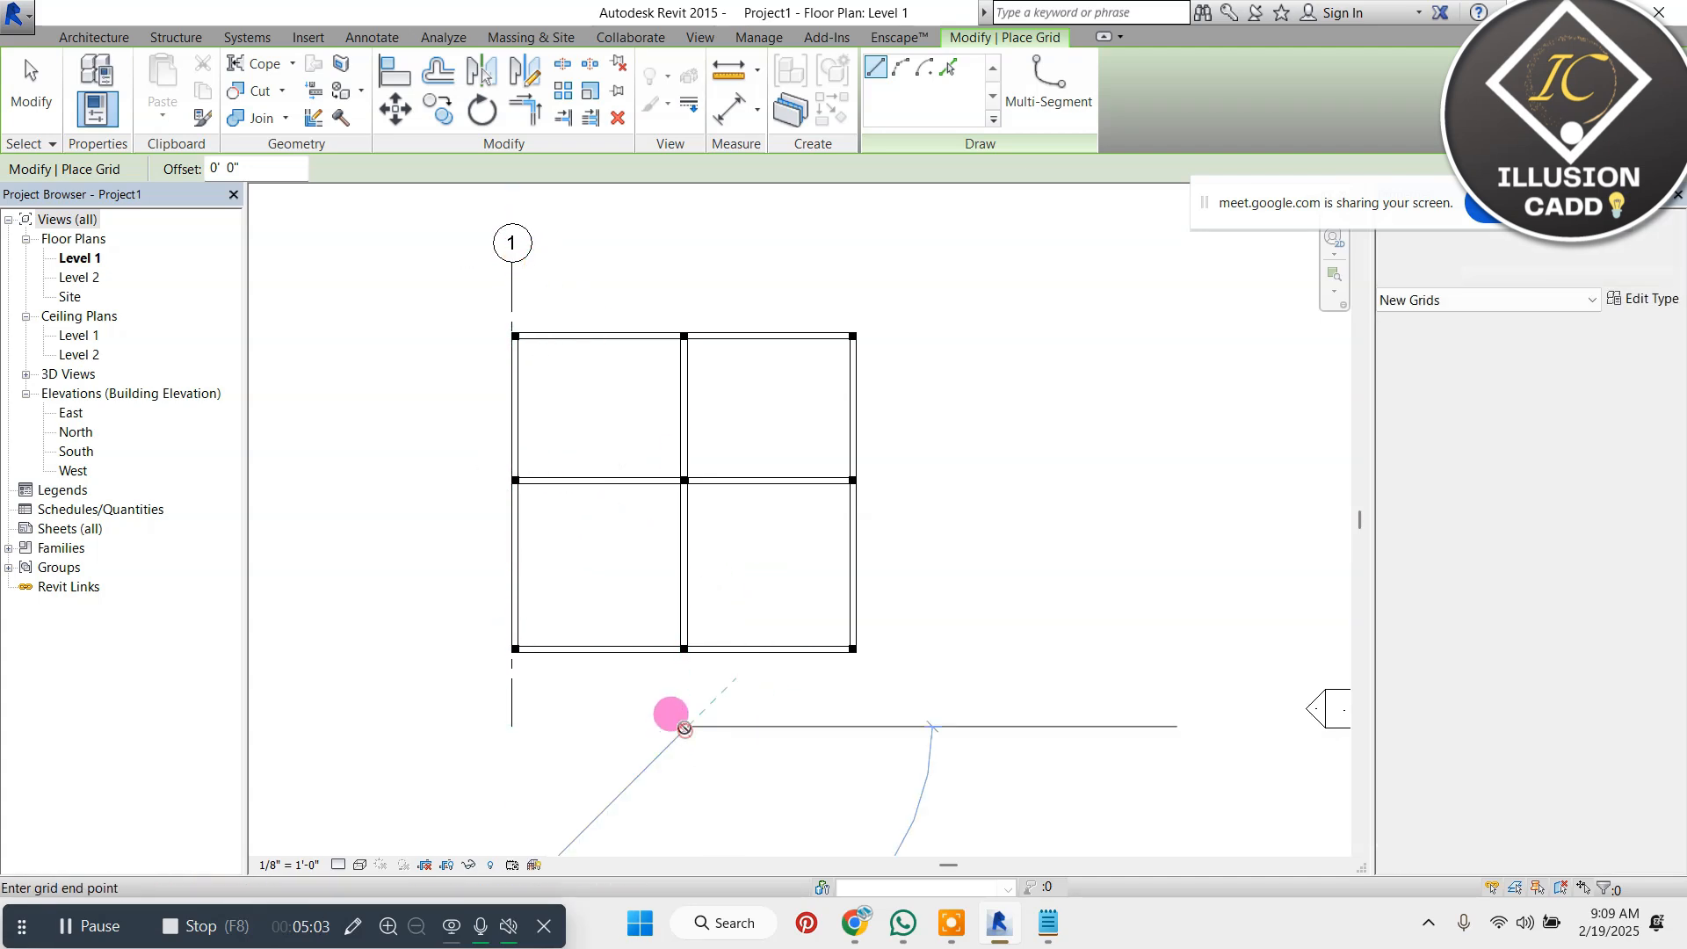
left_click(687, 262)
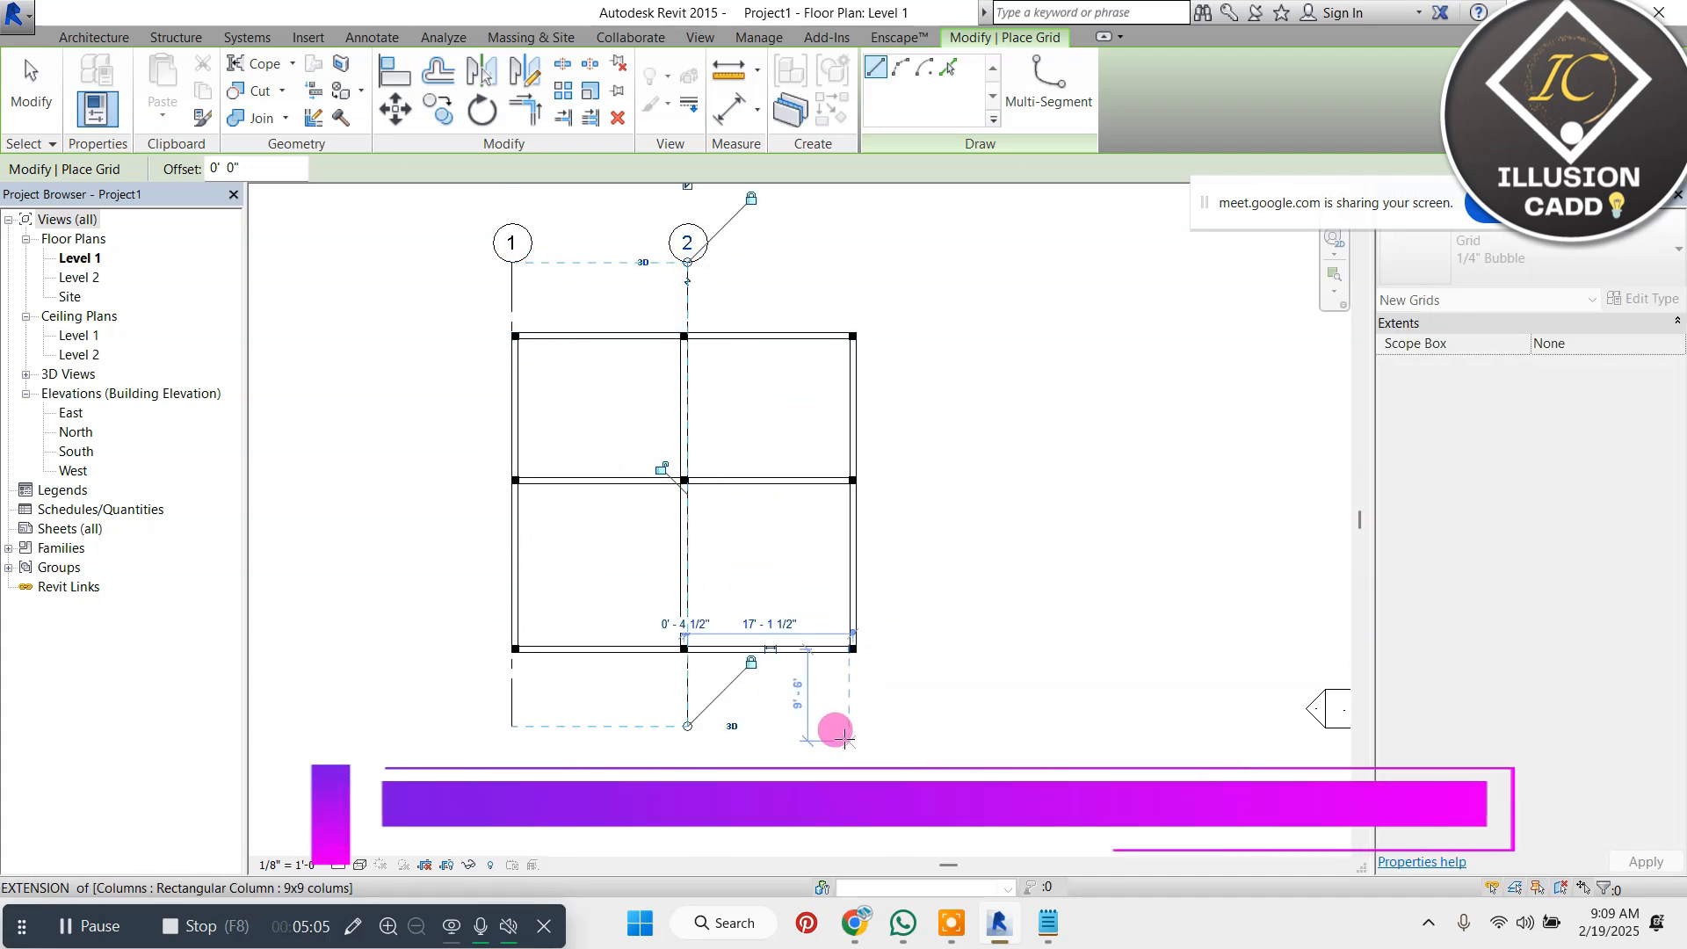
left_click(849, 736)
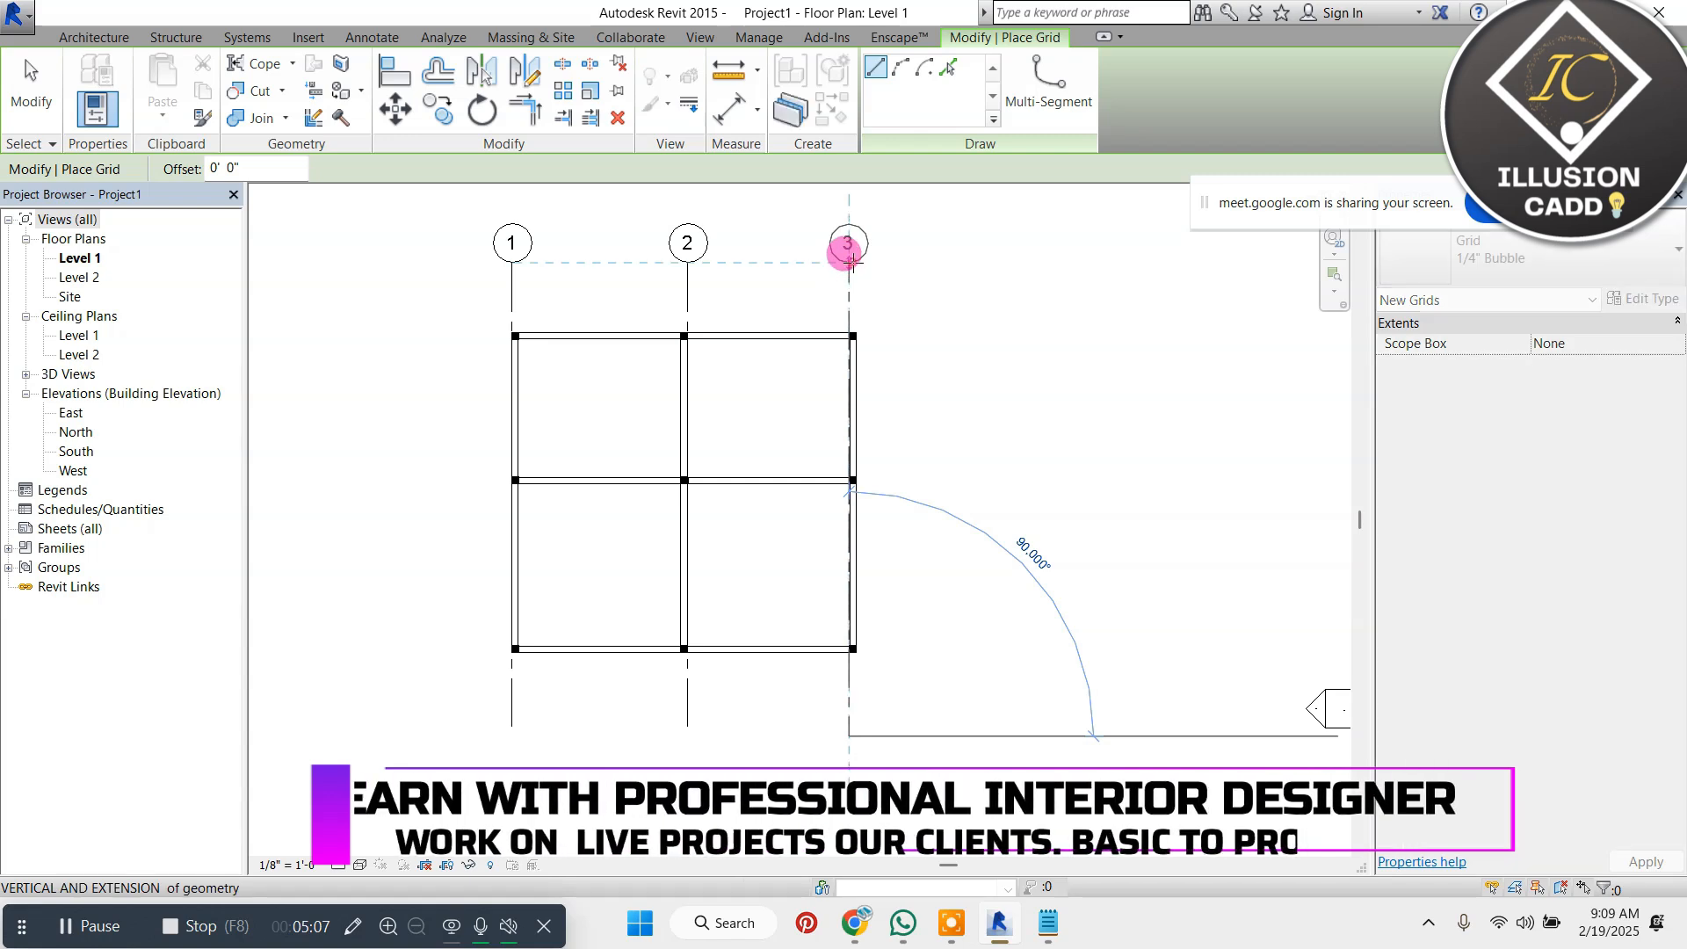
left_click(849, 261)
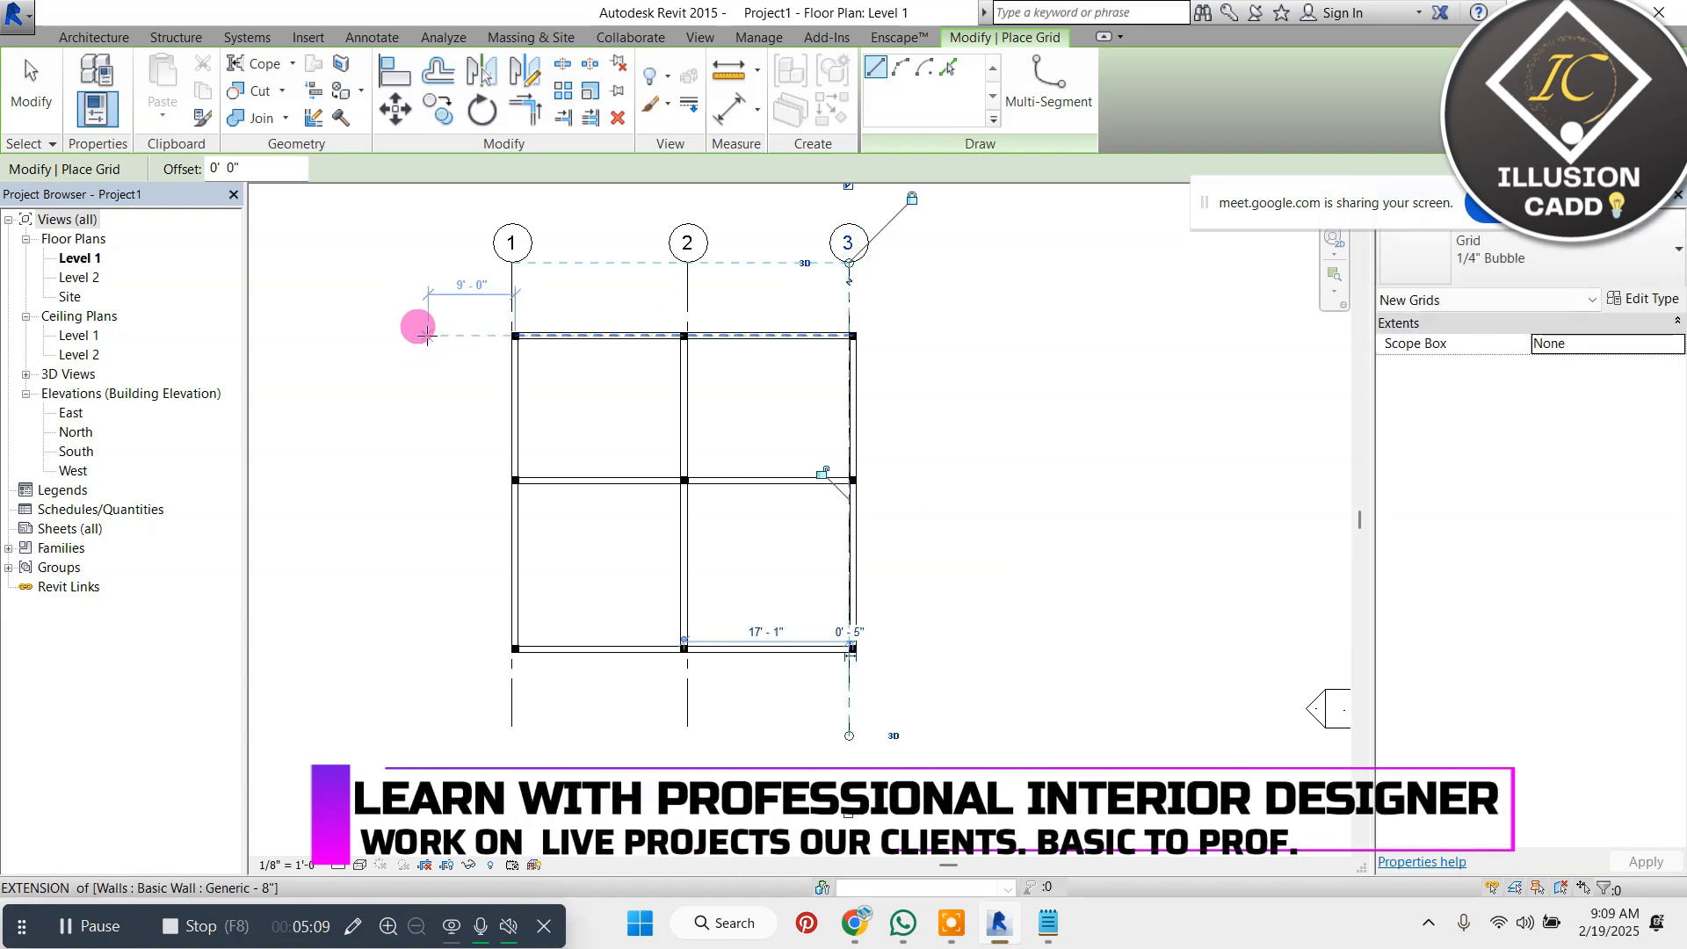
Draw three horizontal grid lines from left to right through the upper, middle and lower column rows, extending past the walls
left_click(428, 335)
left_click(1014, 335)
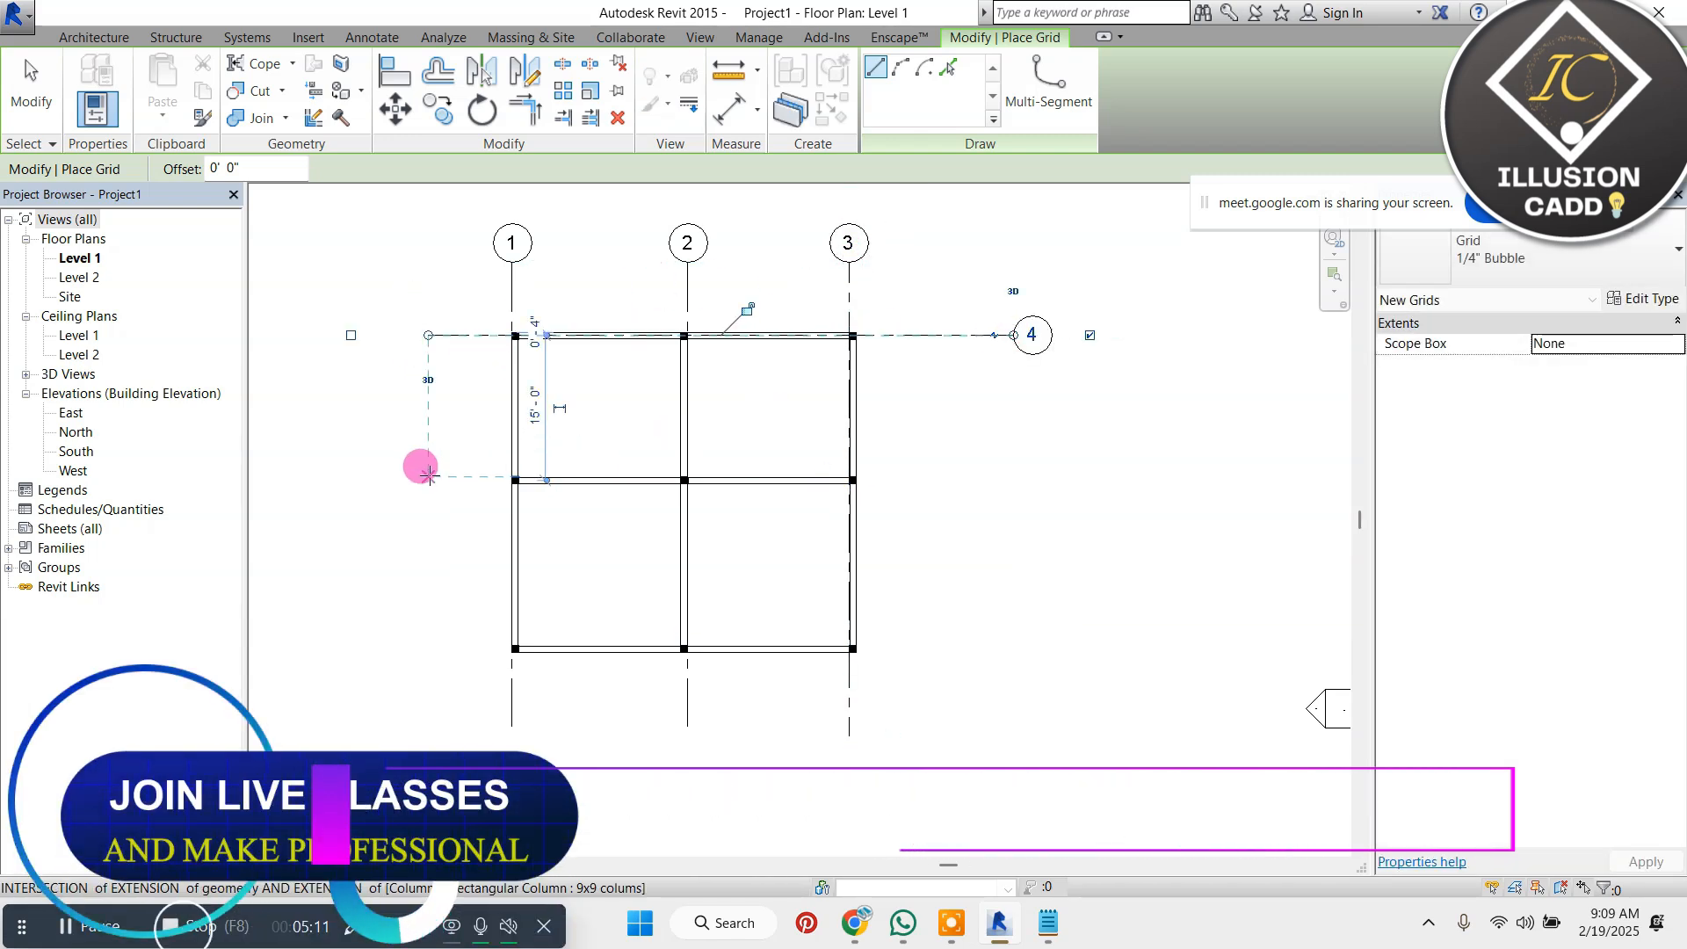
left_click(428, 475)
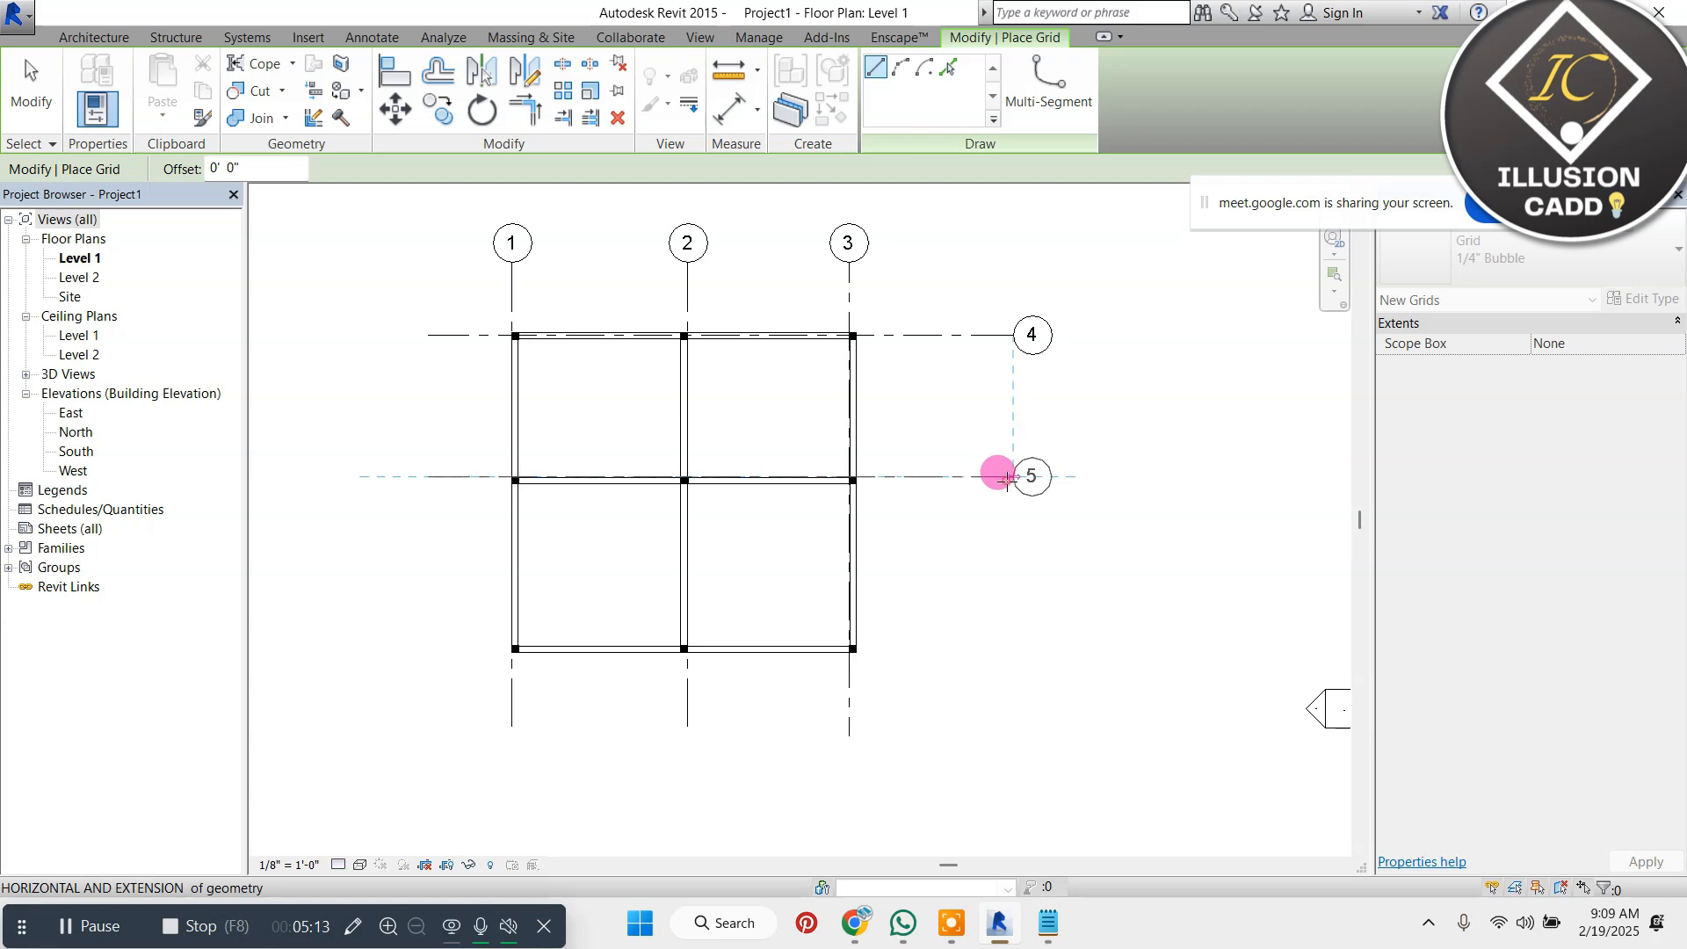
left_click(1011, 476)
left_click(428, 652)
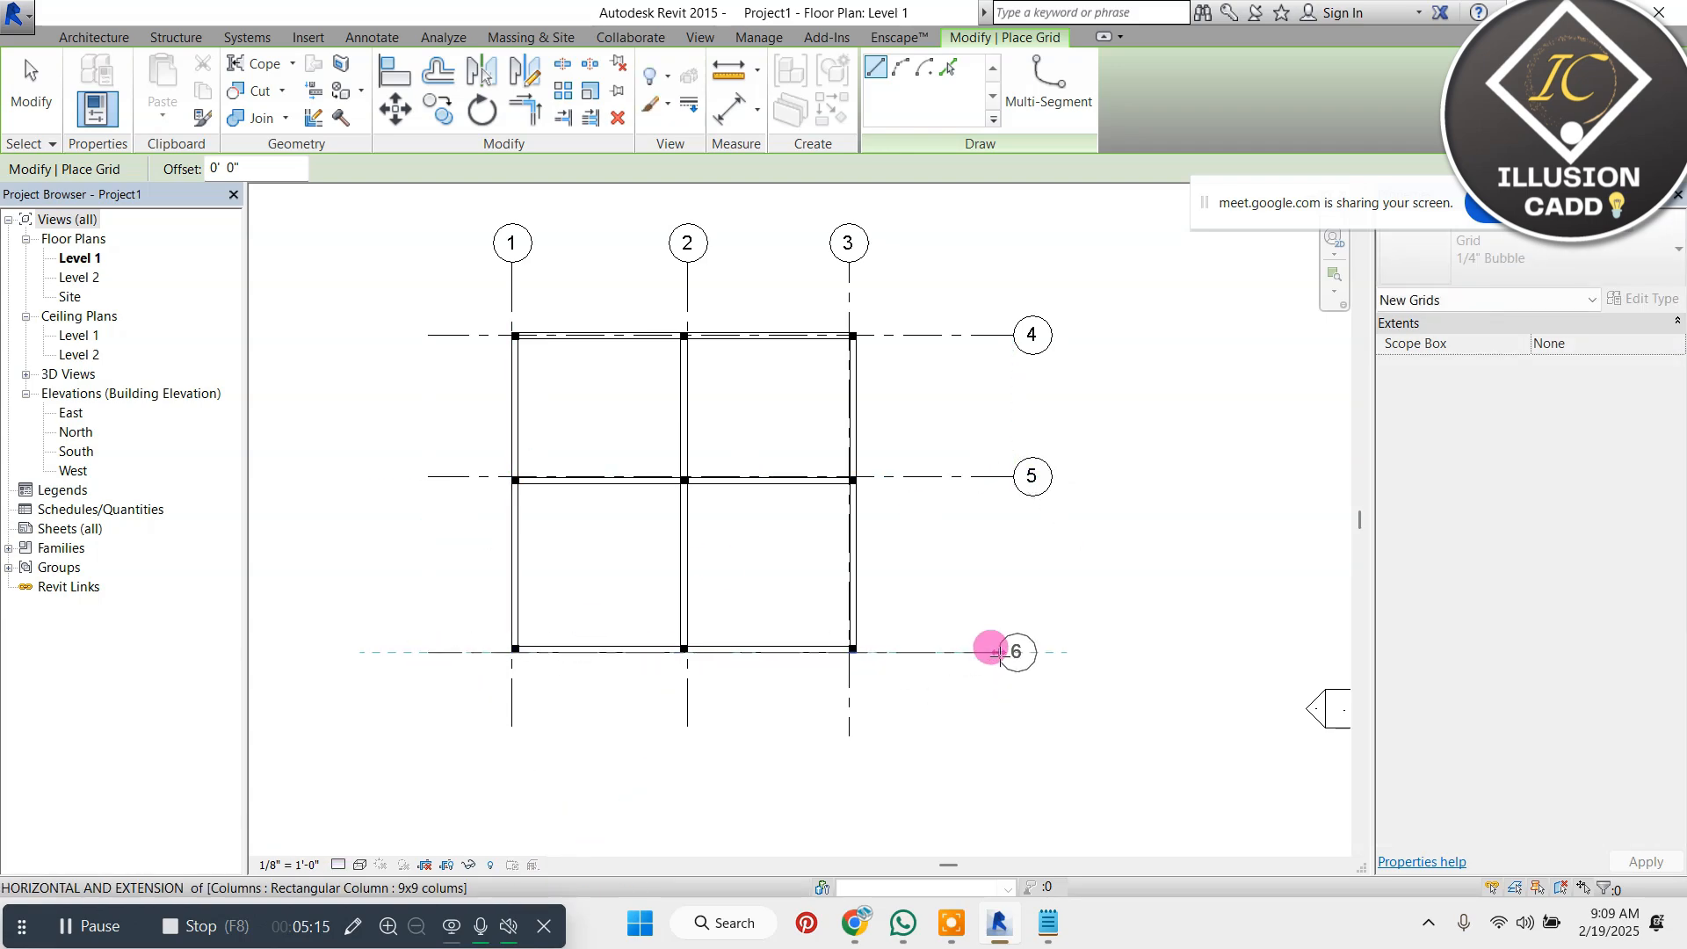
left_click(1000, 652)
key("Escape")
key("Escape")
Open the type properties of grid line 1 and view the available Symbol options, keeping Grid Head - Circle
scroll(852, 501, "down", 2)
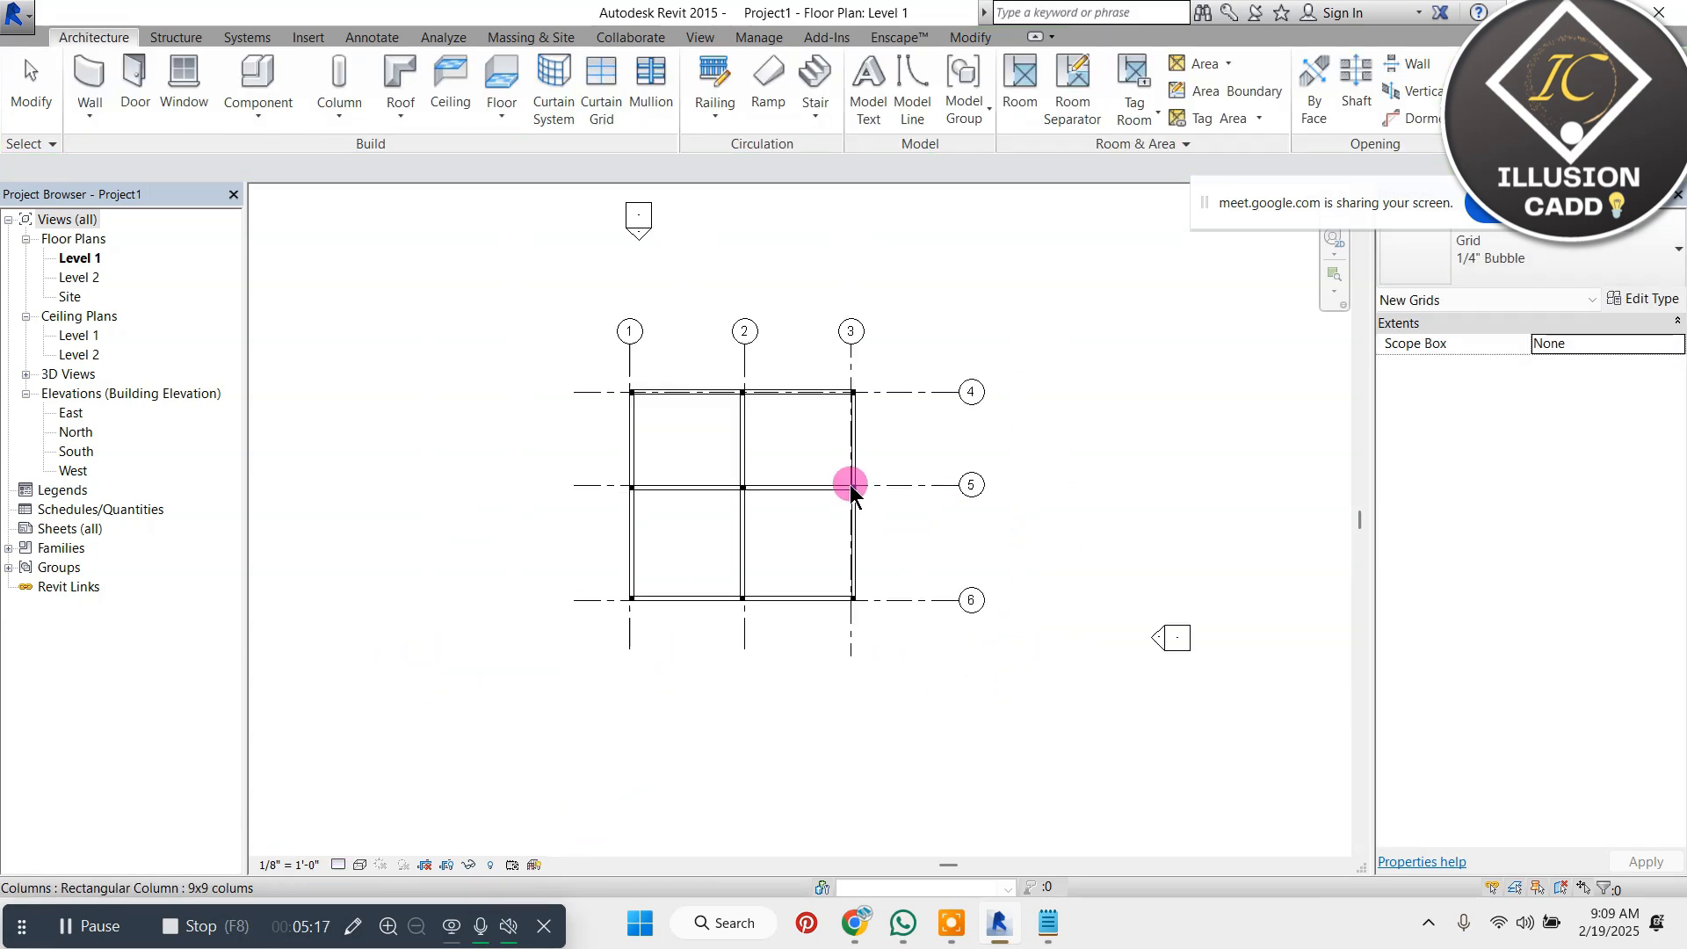
scroll(686, 356, "up", 3)
scroll(647, 275, "down", 1)
scroll(604, 334, "up", 2)
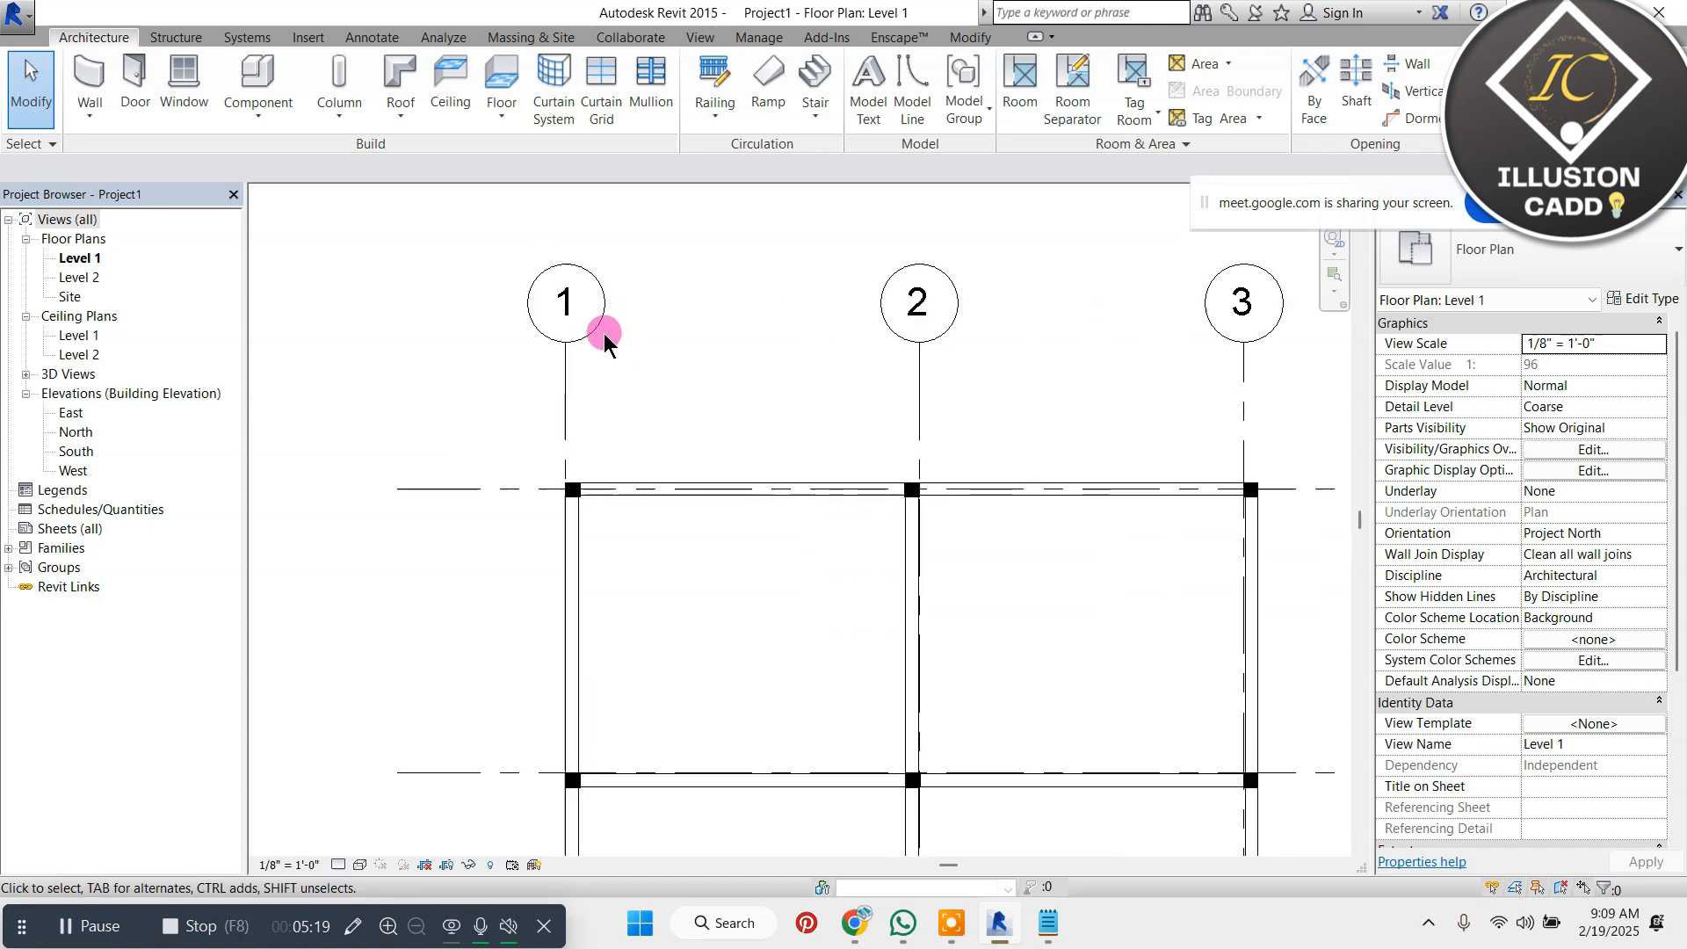
left_click(603, 328)
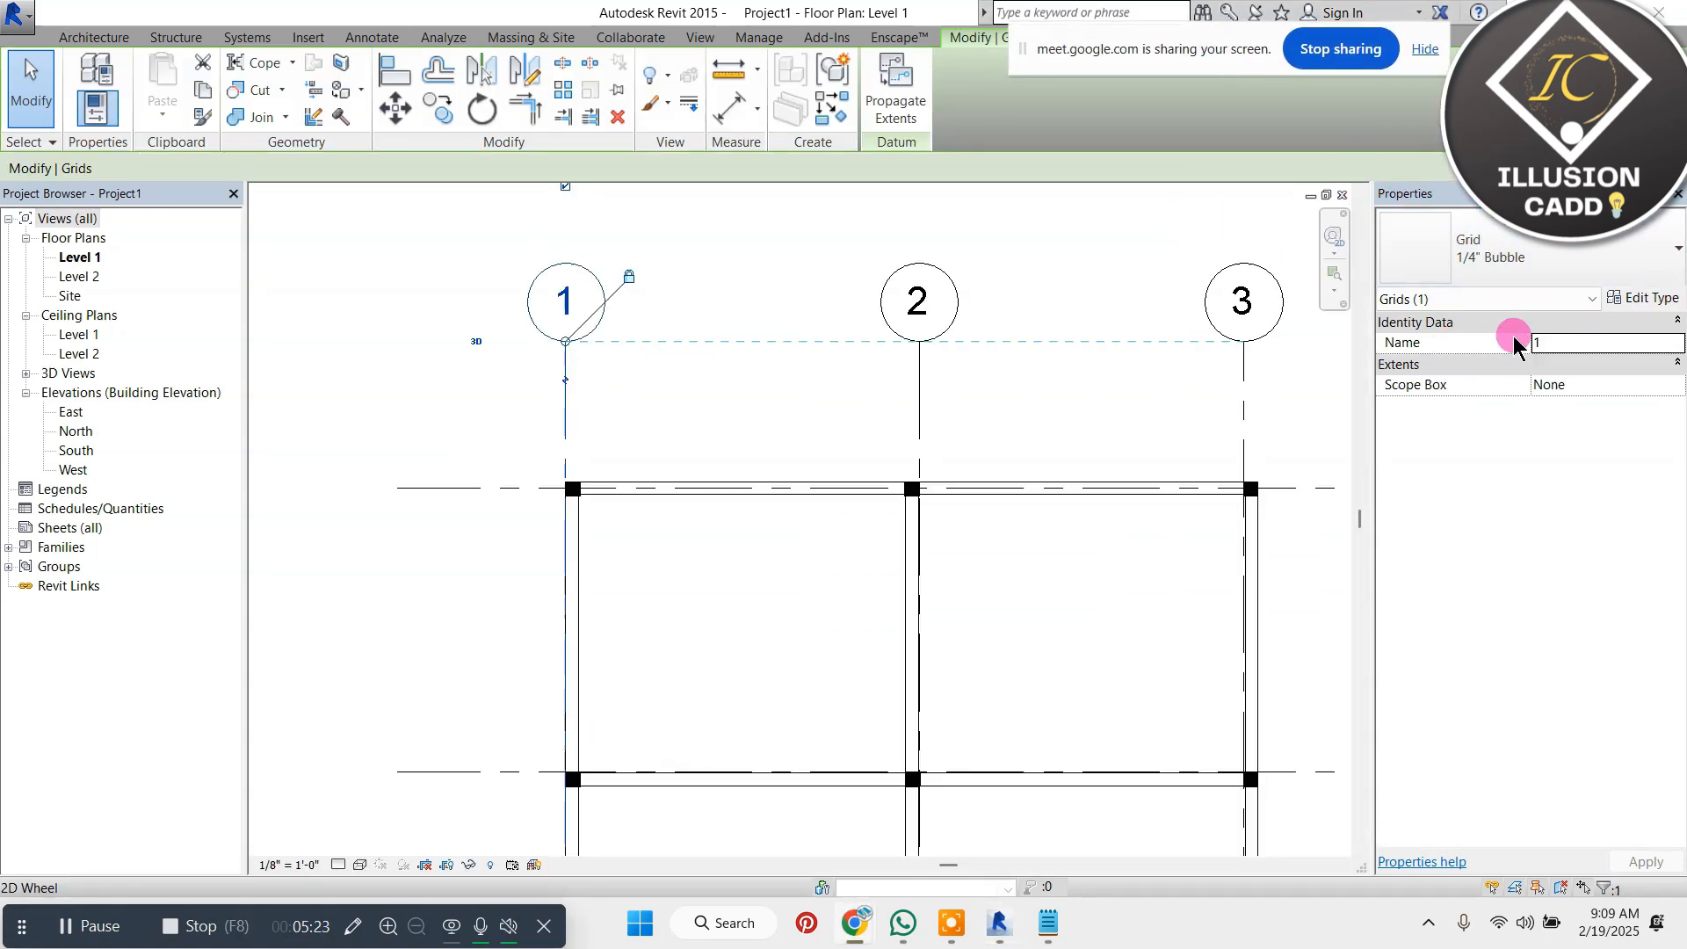
left_click(1637, 299)
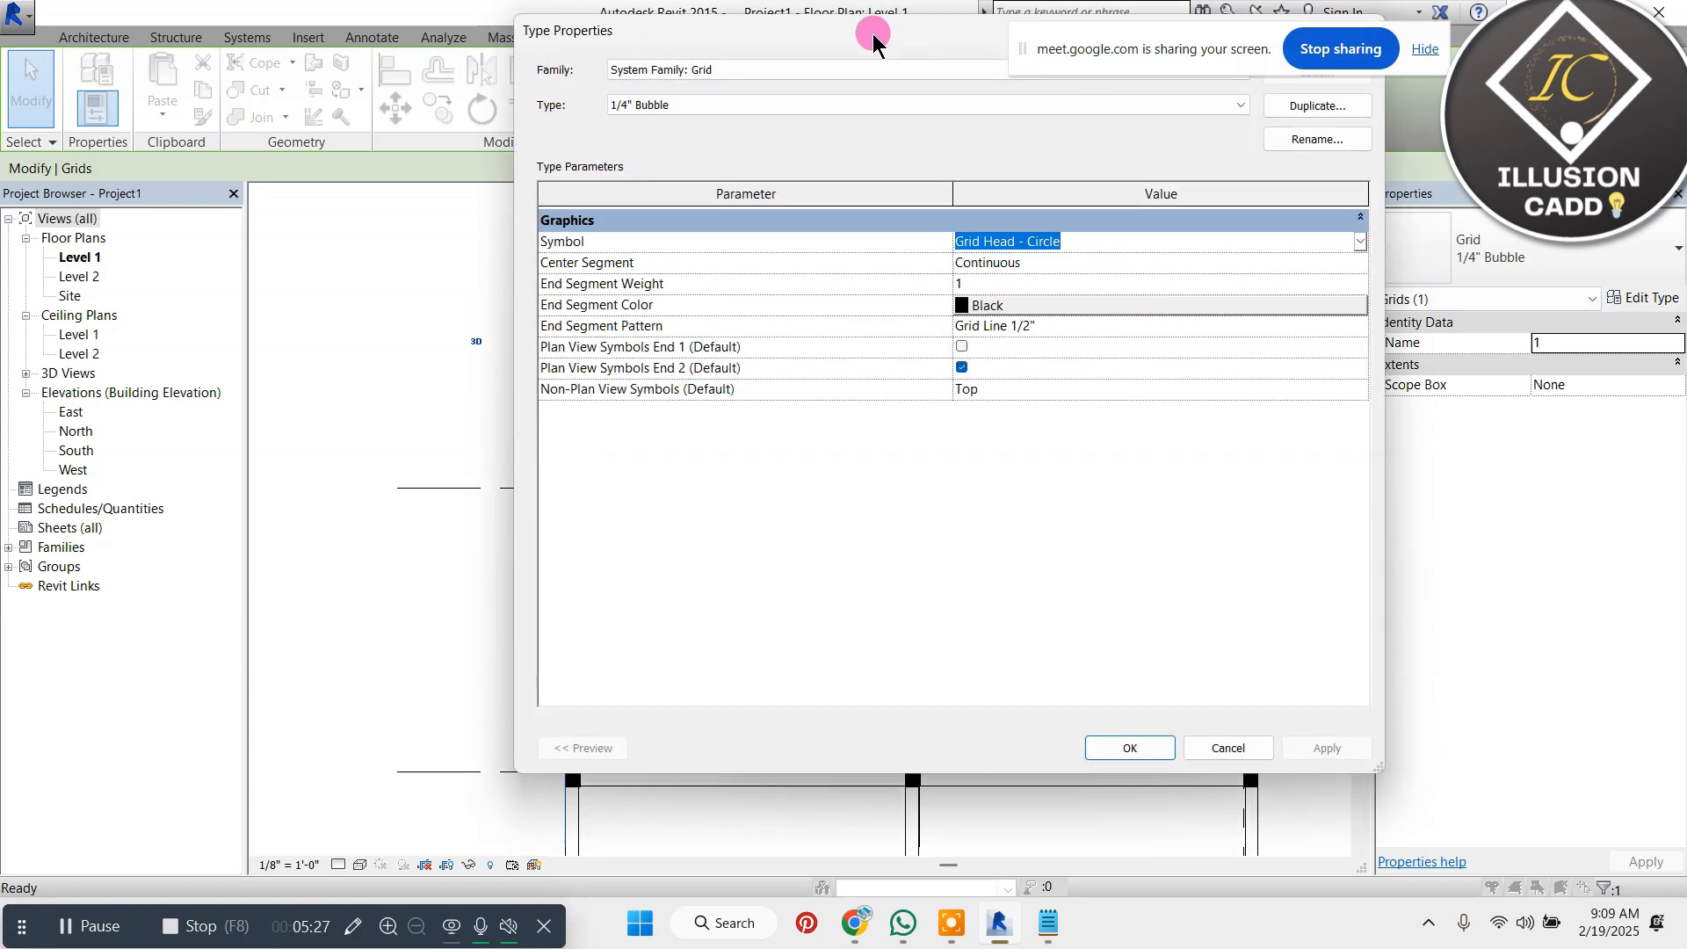
left_click_drag(874, 39, 1054, 64)
left_click(1539, 265)
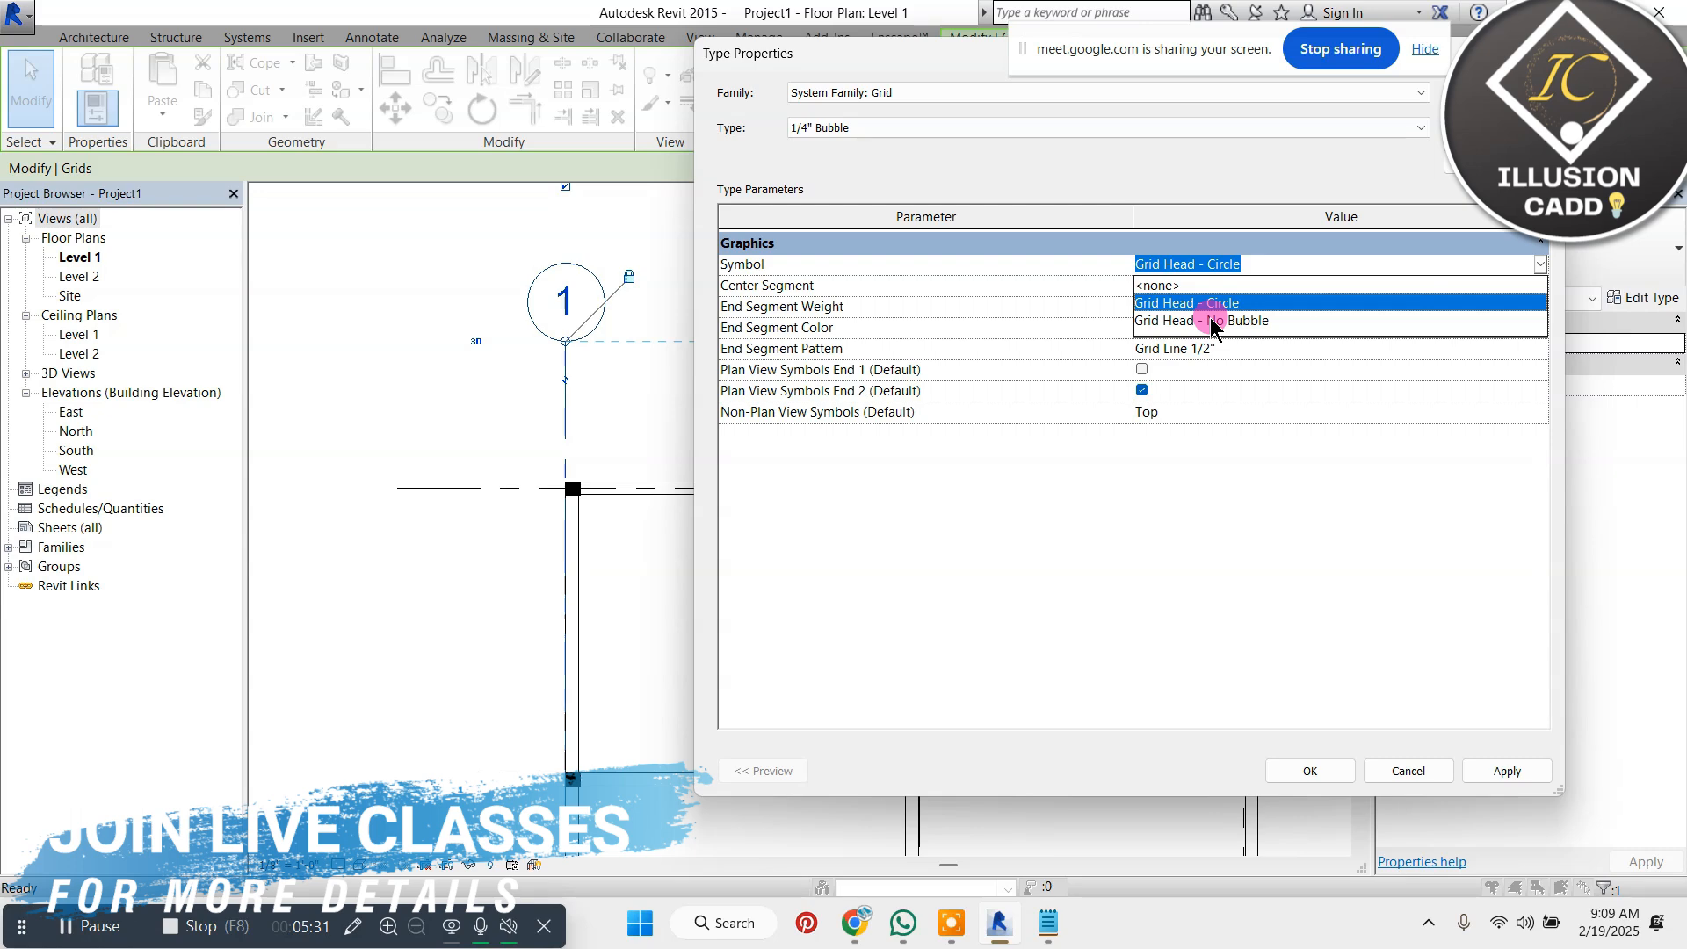
left_click(1230, 211)
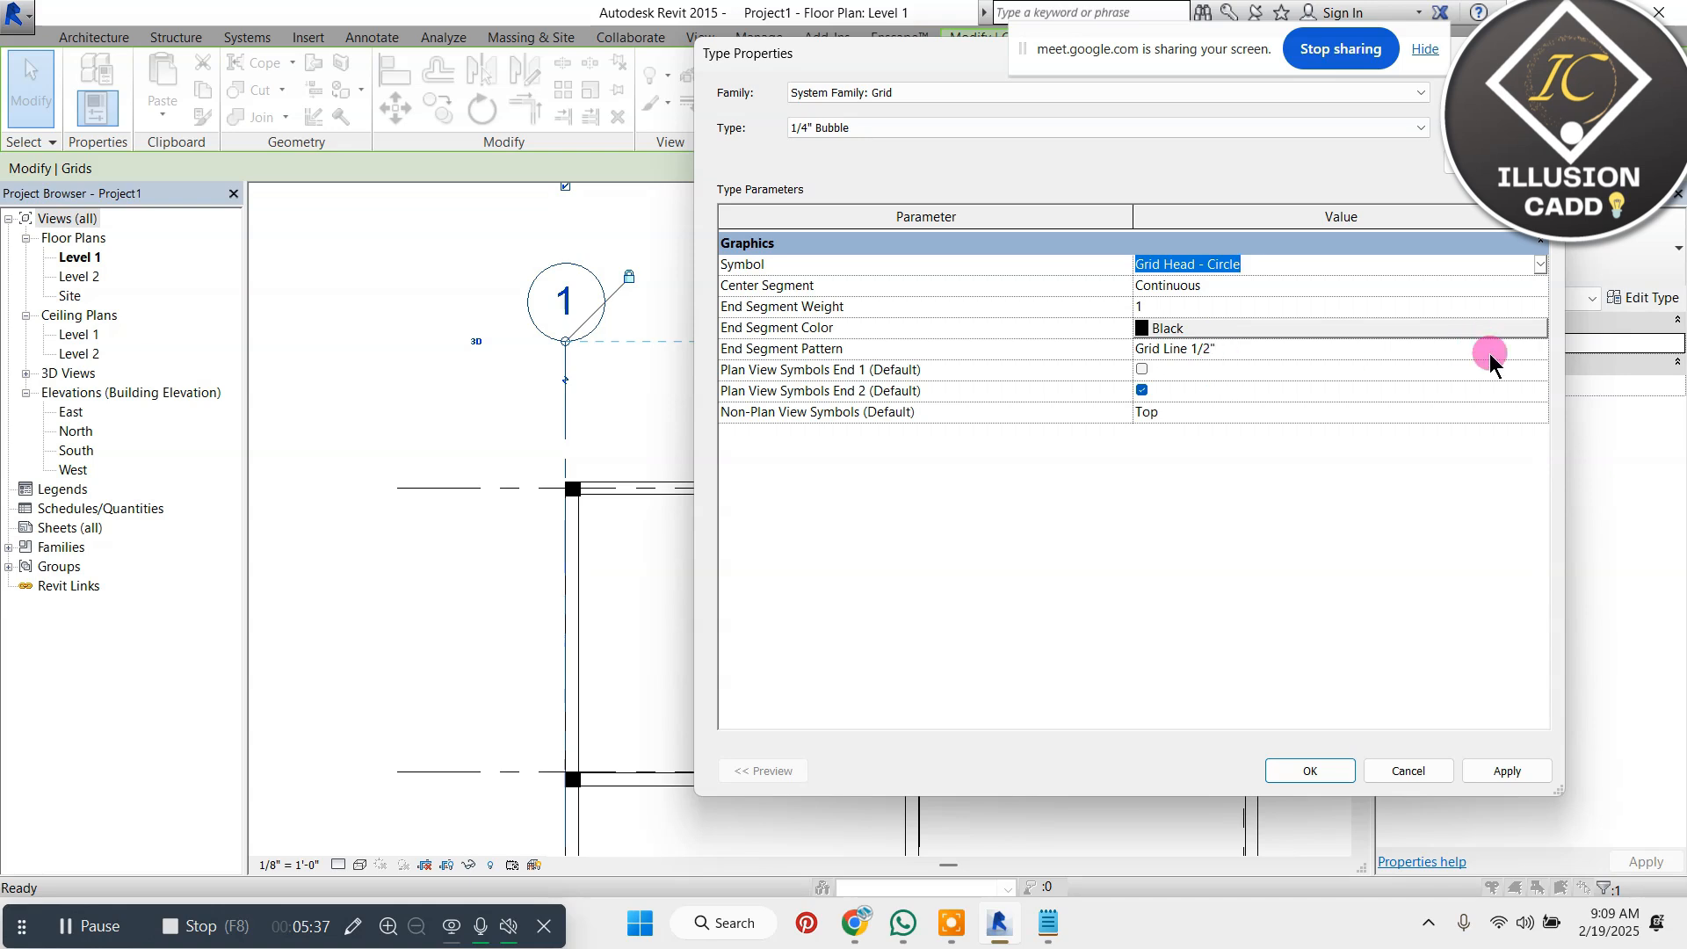
Set the 1/4" Bubble grid type's End Segment Pattern to Grid Line 1/4" and apply it
left_click(1545, 351)
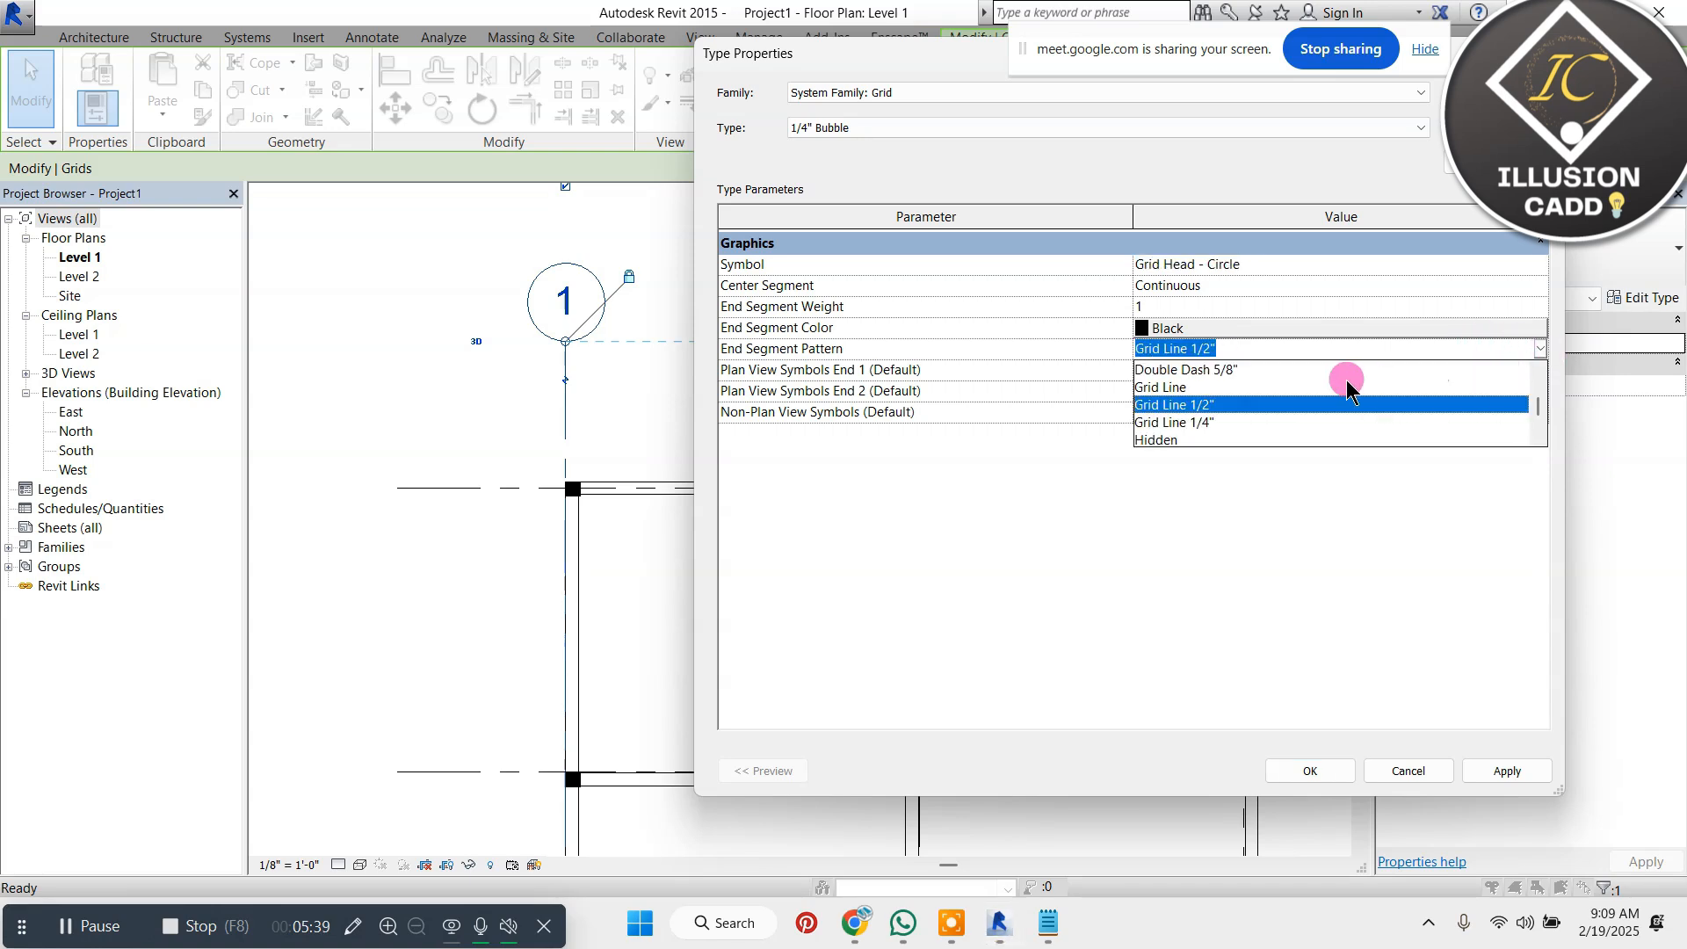
left_click(1226, 423)
left_click(1507, 771)
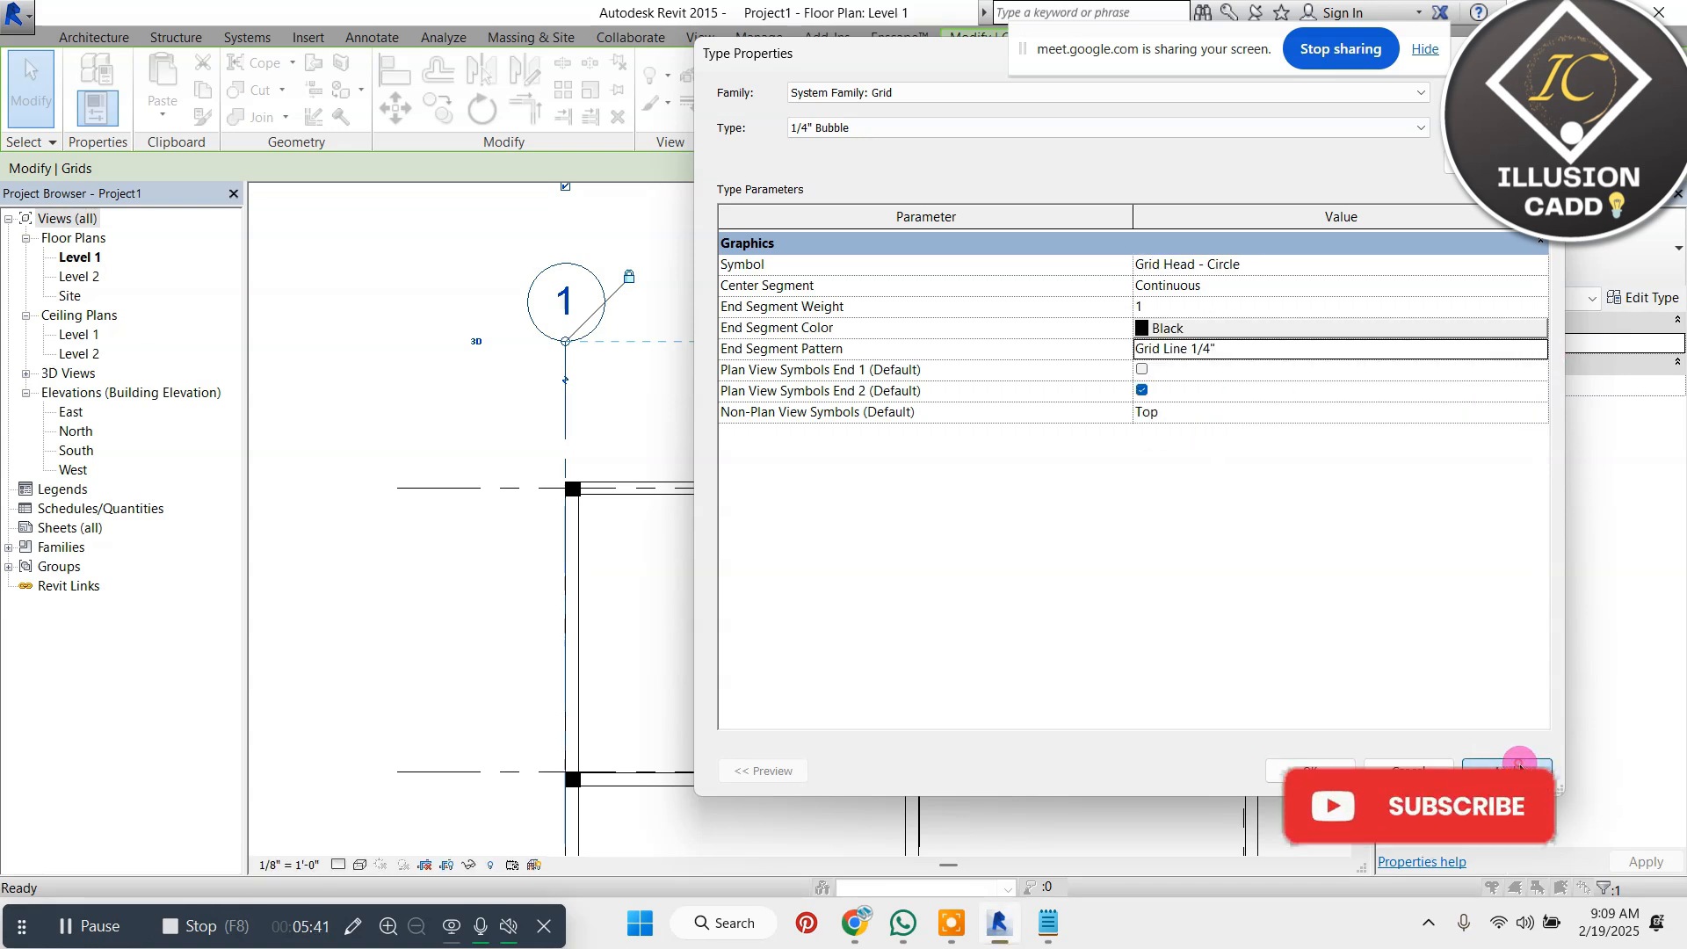
Accept the 1/4" Bubble grid type properties and examine the grid lines across the whole floor plan
left_click(1281, 766)
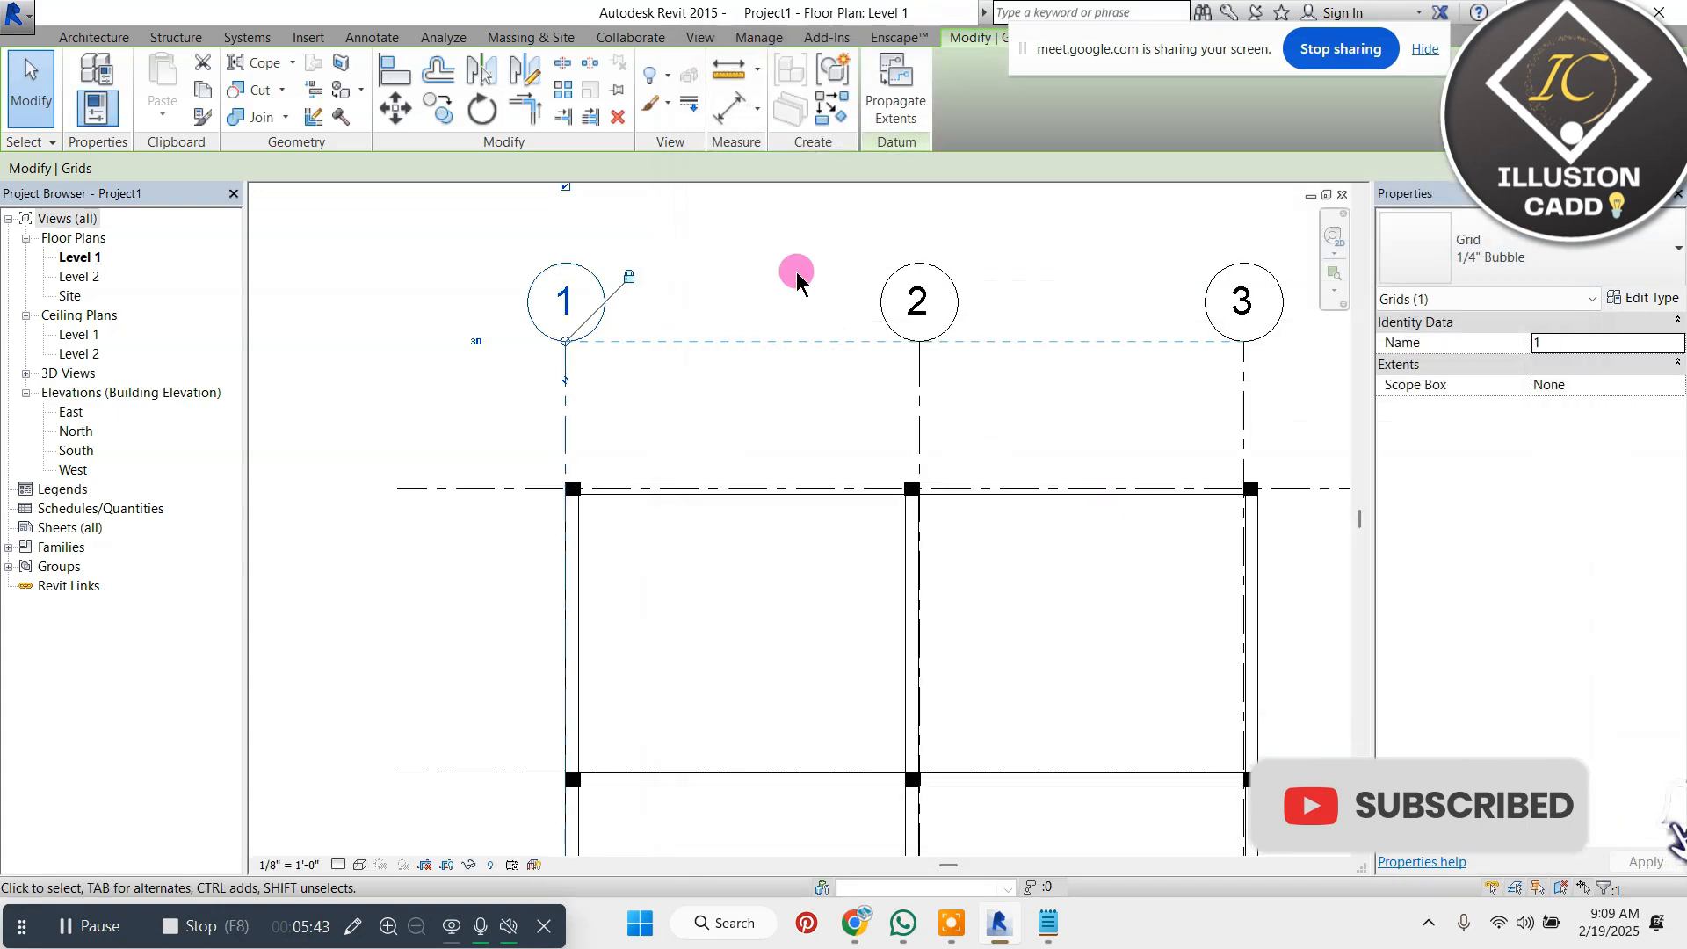
left_click(807, 244)
scroll(736, 376, "down", 1)
scroll(737, 362, "up", 1)
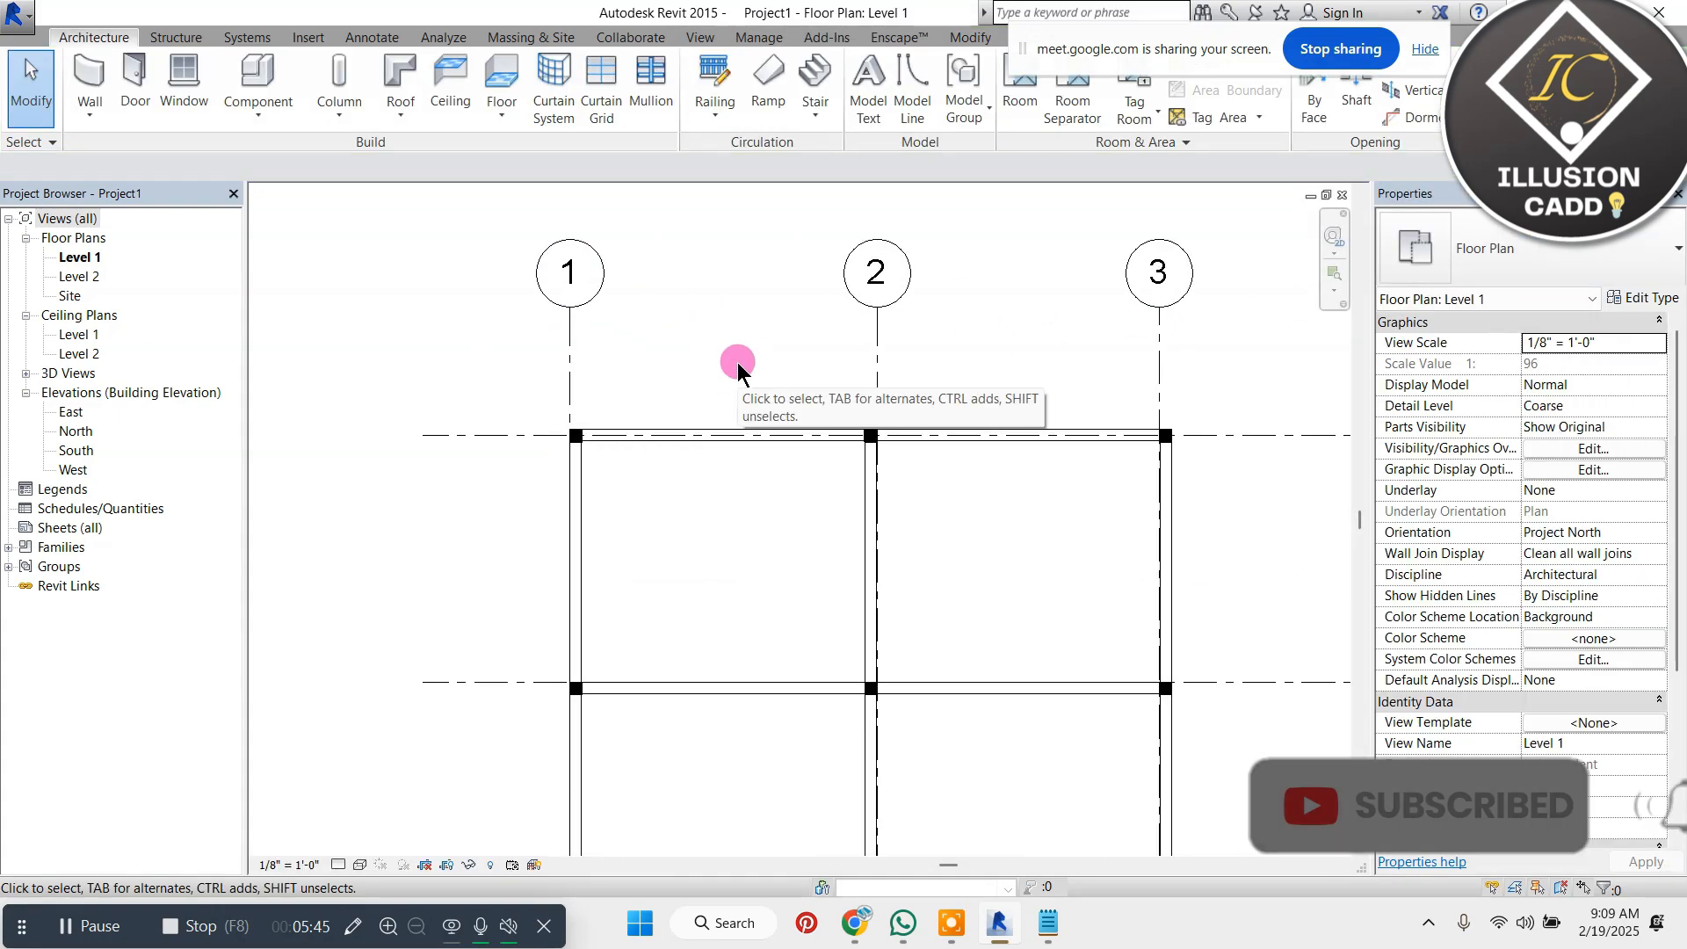
scroll(834, 369, "down", 2)
scroll(831, 364, "up", 1)
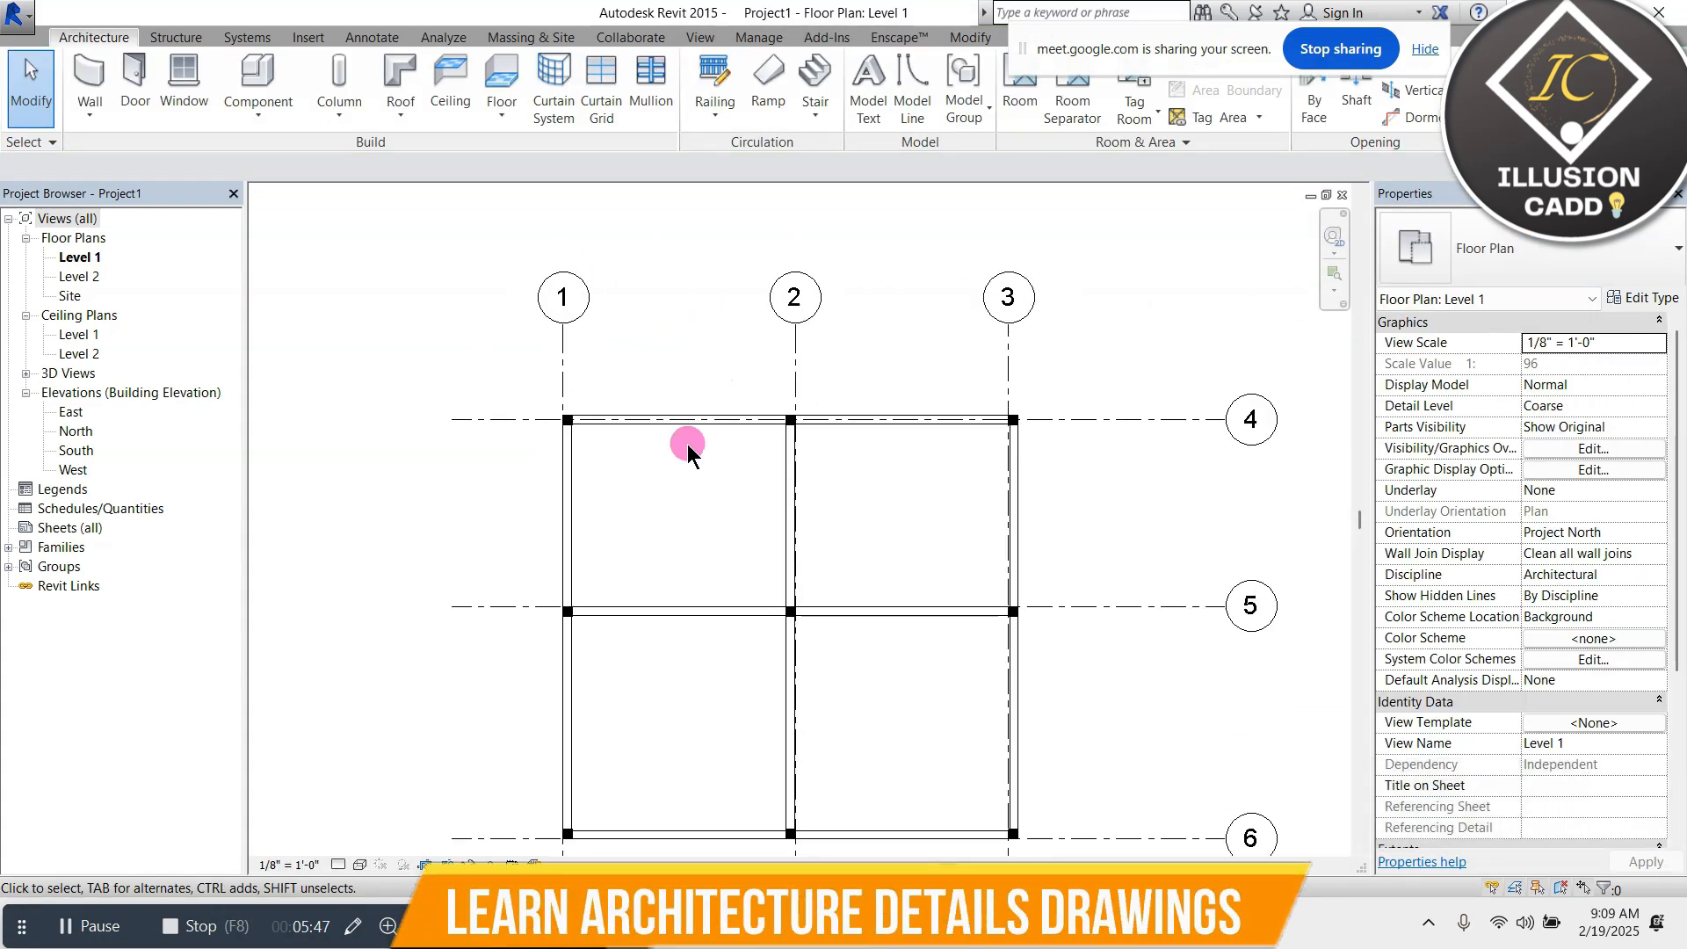
scroll(756, 404, "down", 1)
scroll(758, 420, "down", 1)
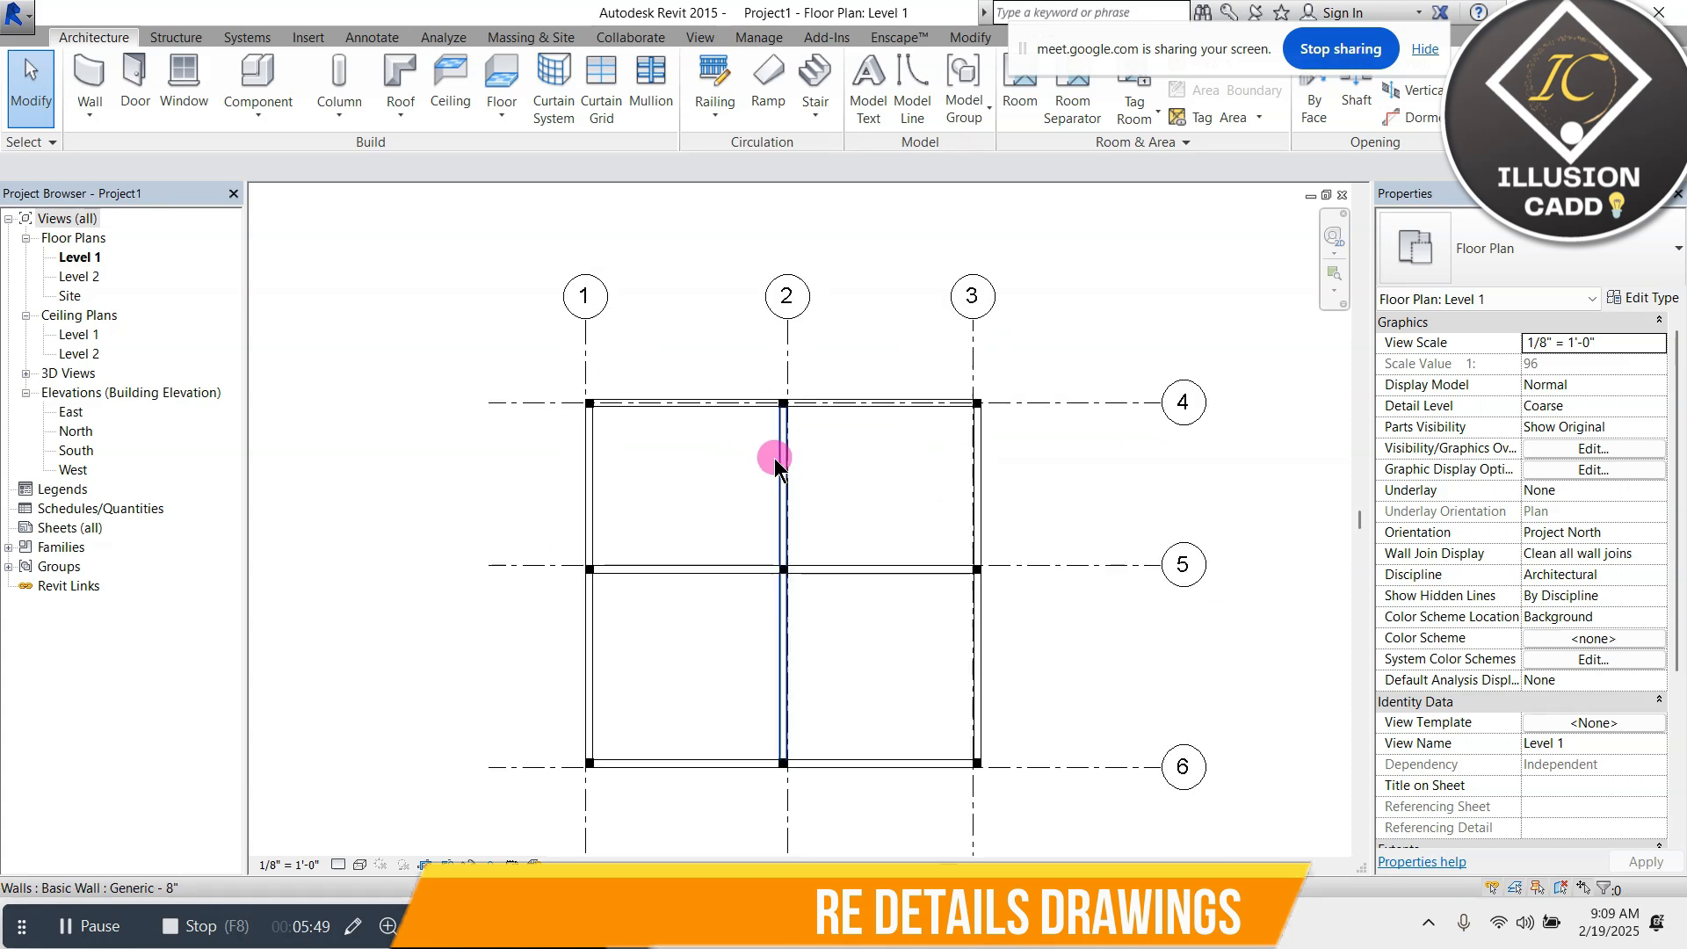
scroll(690, 360, "up", 1)
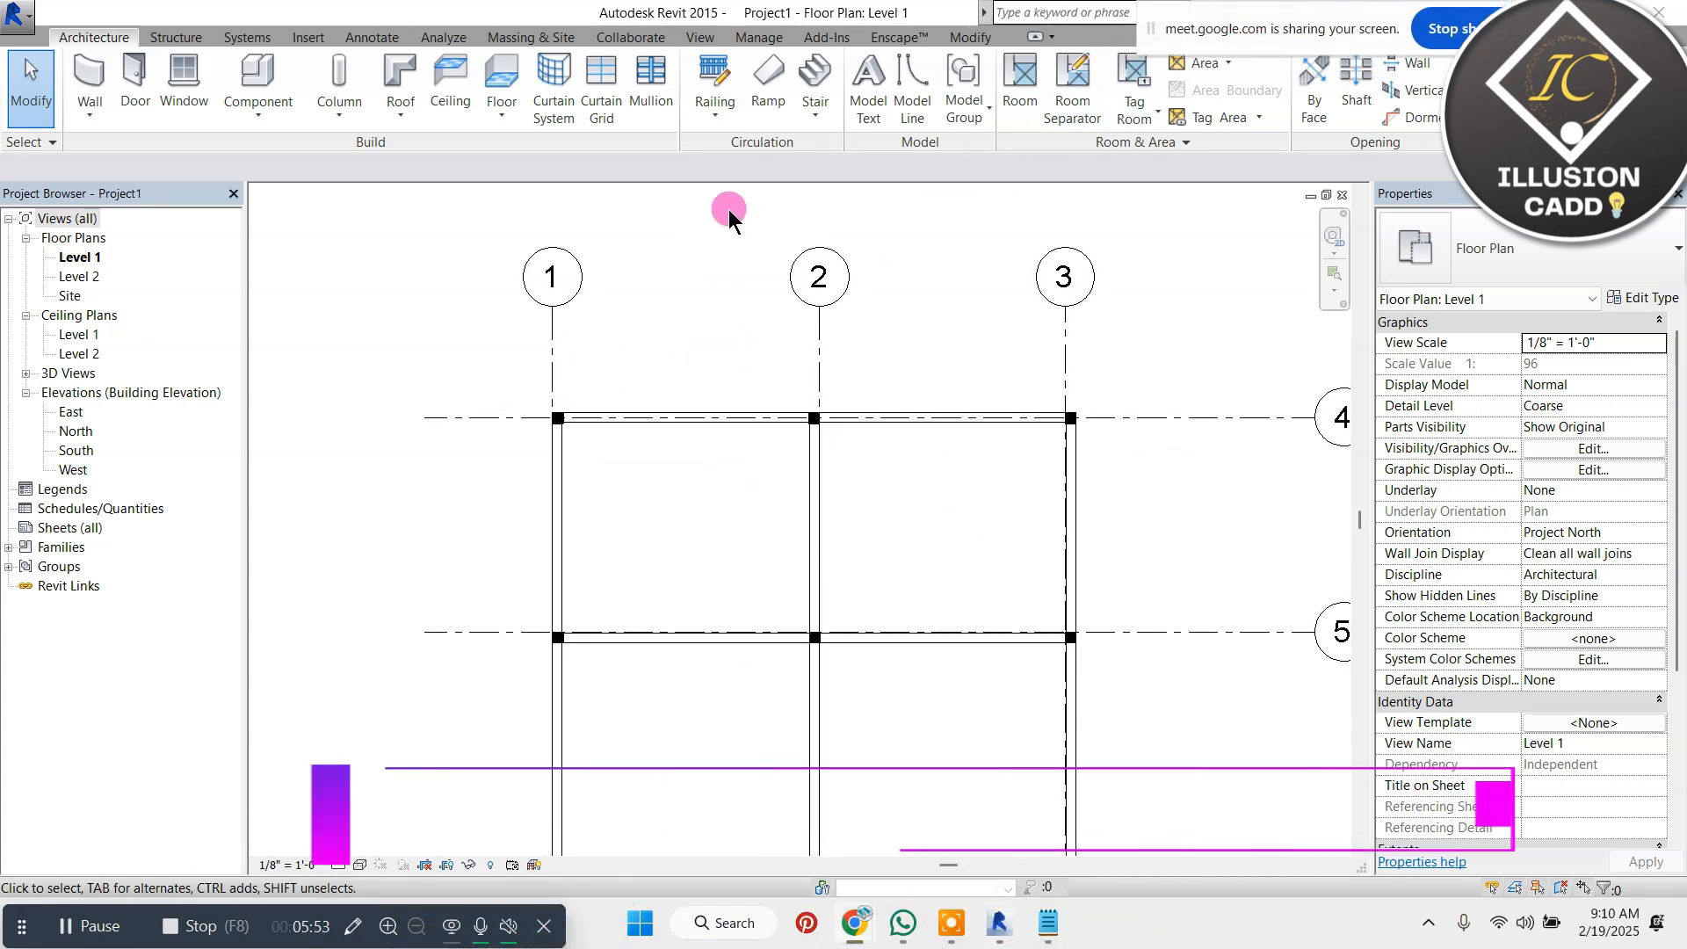
Rename the Grid Line 1/4" line pattern to "working grid" in its line pattern properties and accept the change
left_click(760, 39)
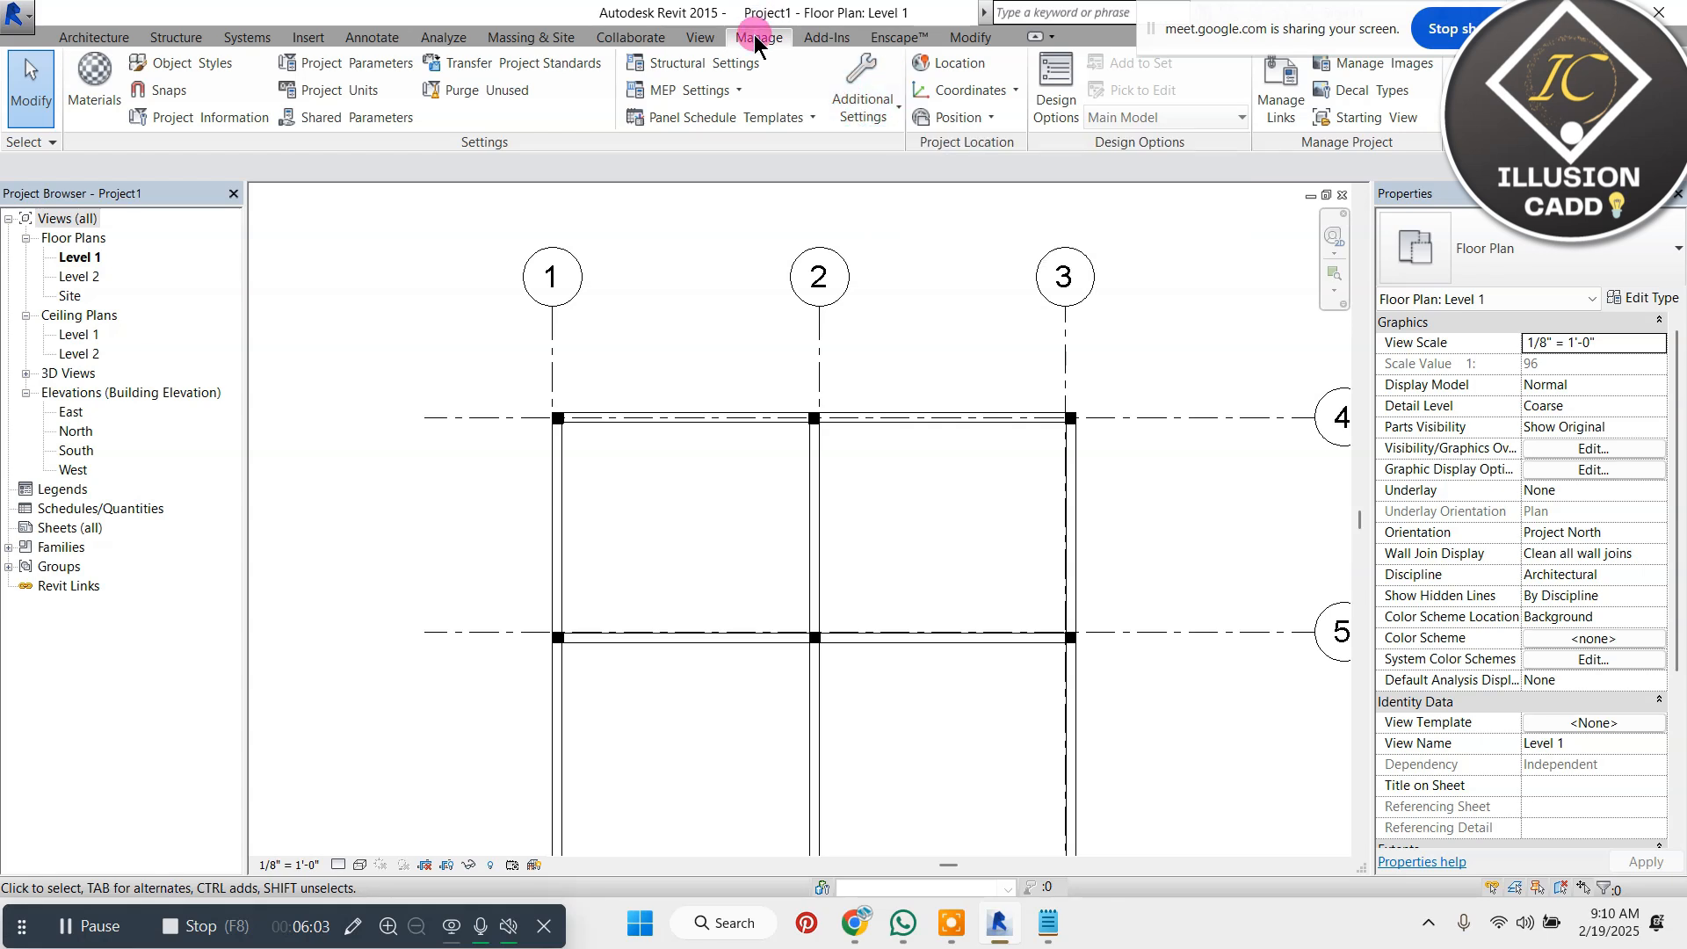
left_click(886, 110)
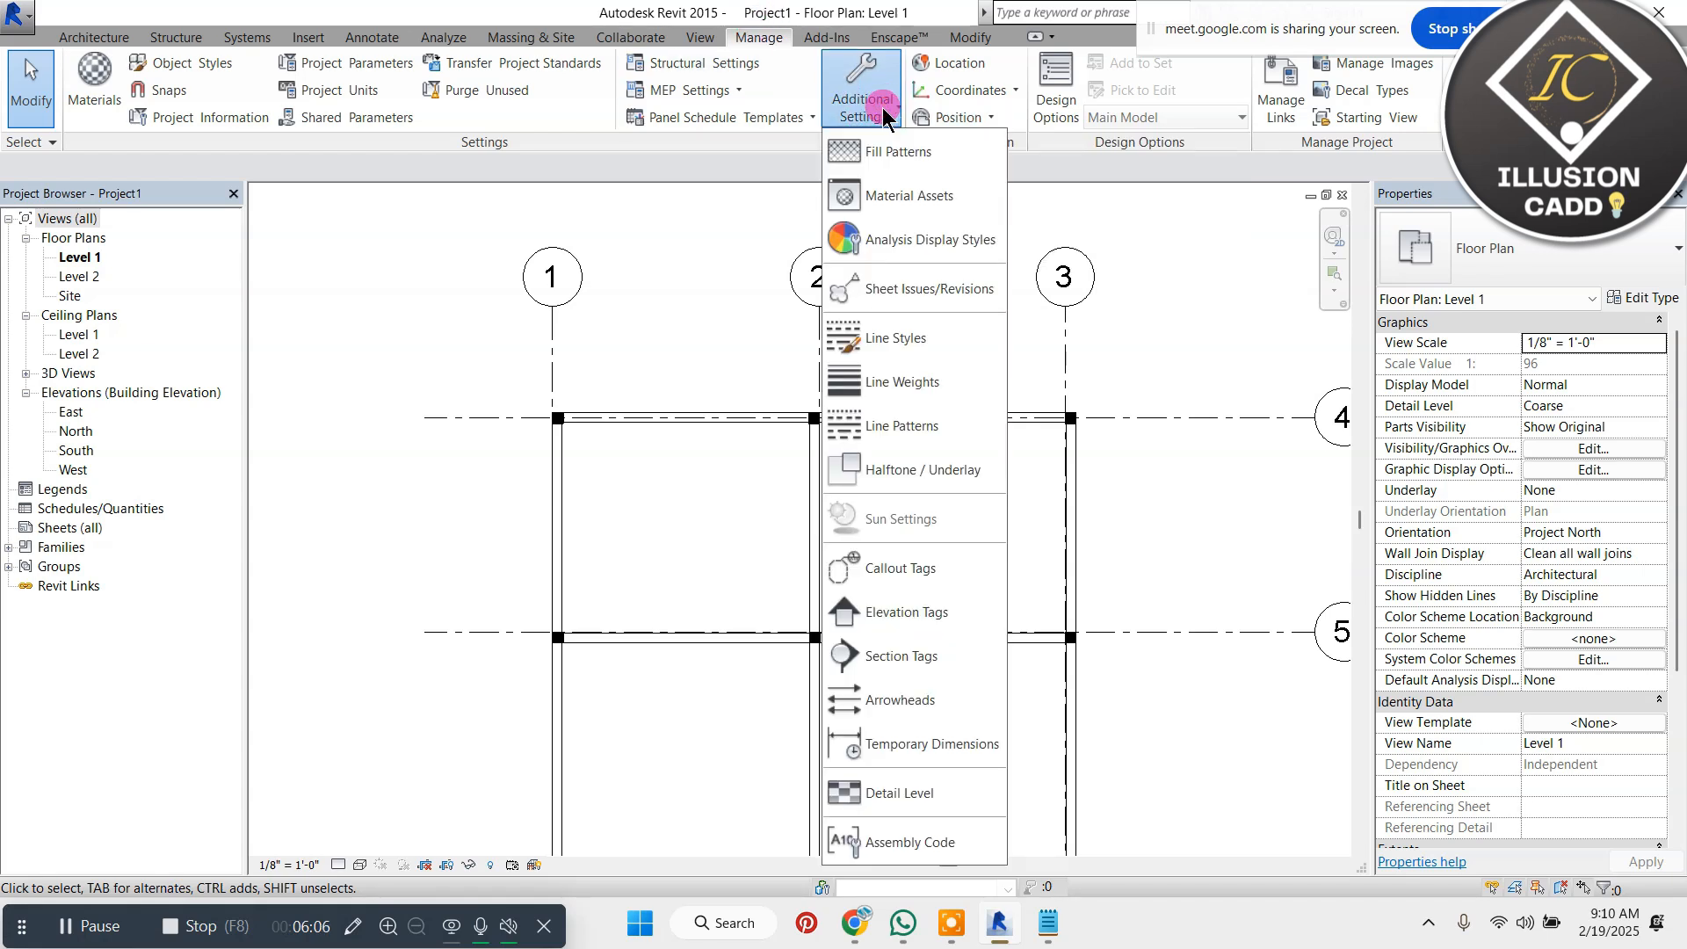
left_click(966, 411)
left_click_drag(851, 304, 714, 230)
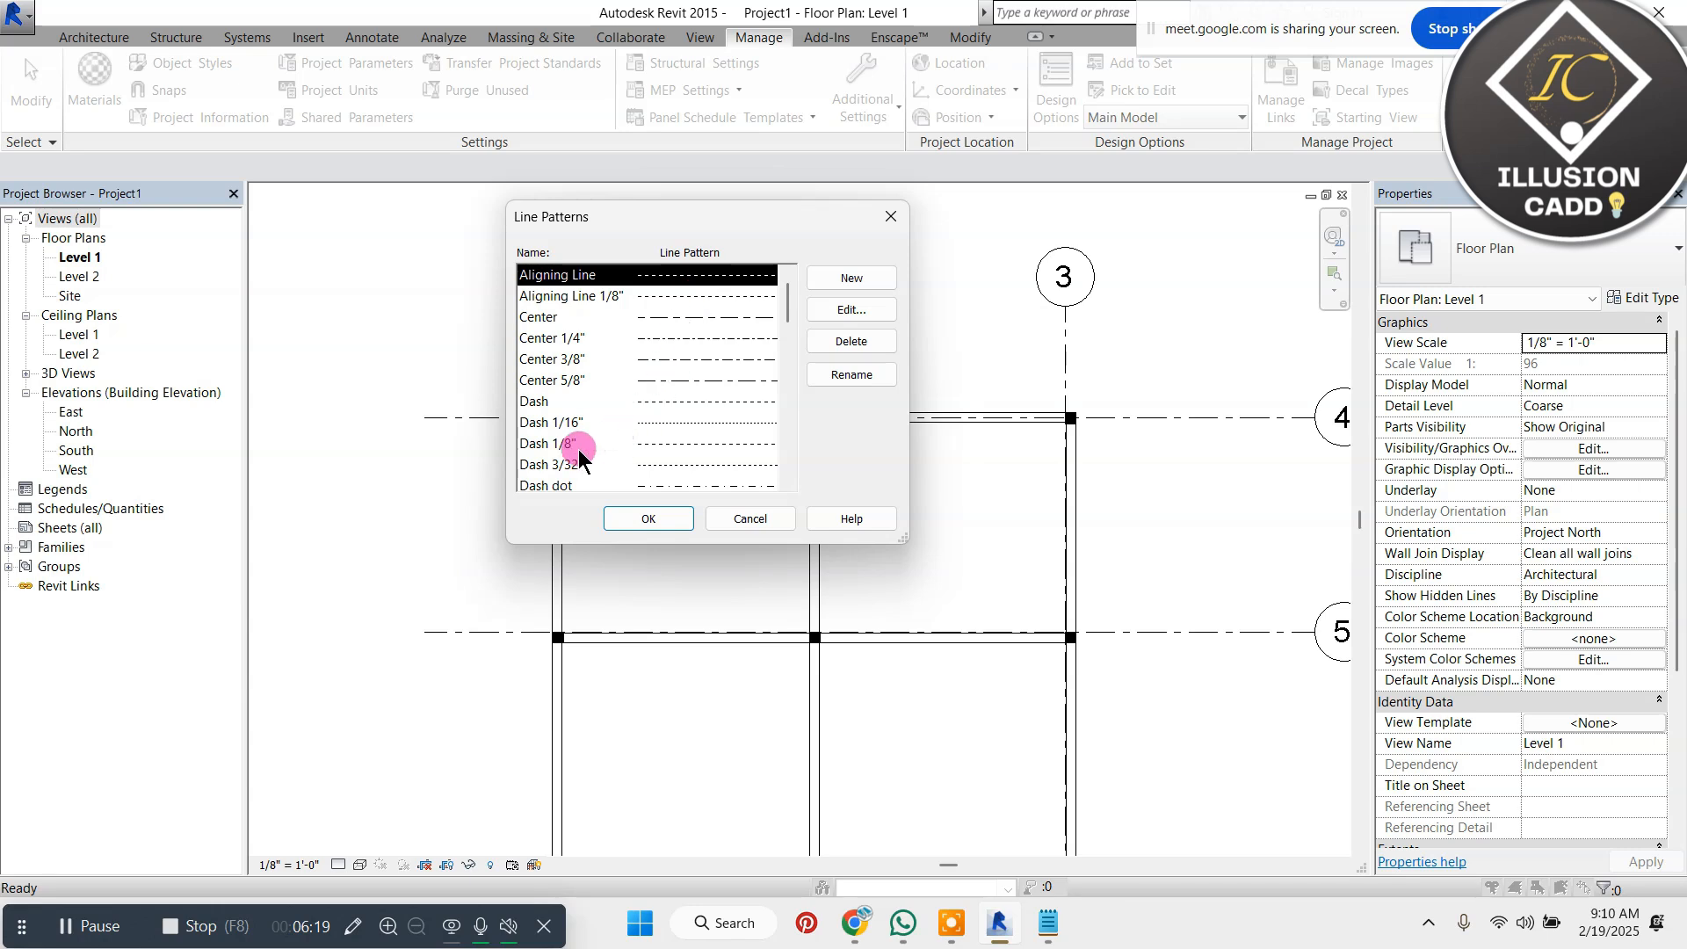
scroll(653, 439, "down", 5)
scroll(655, 427, "down", 1)
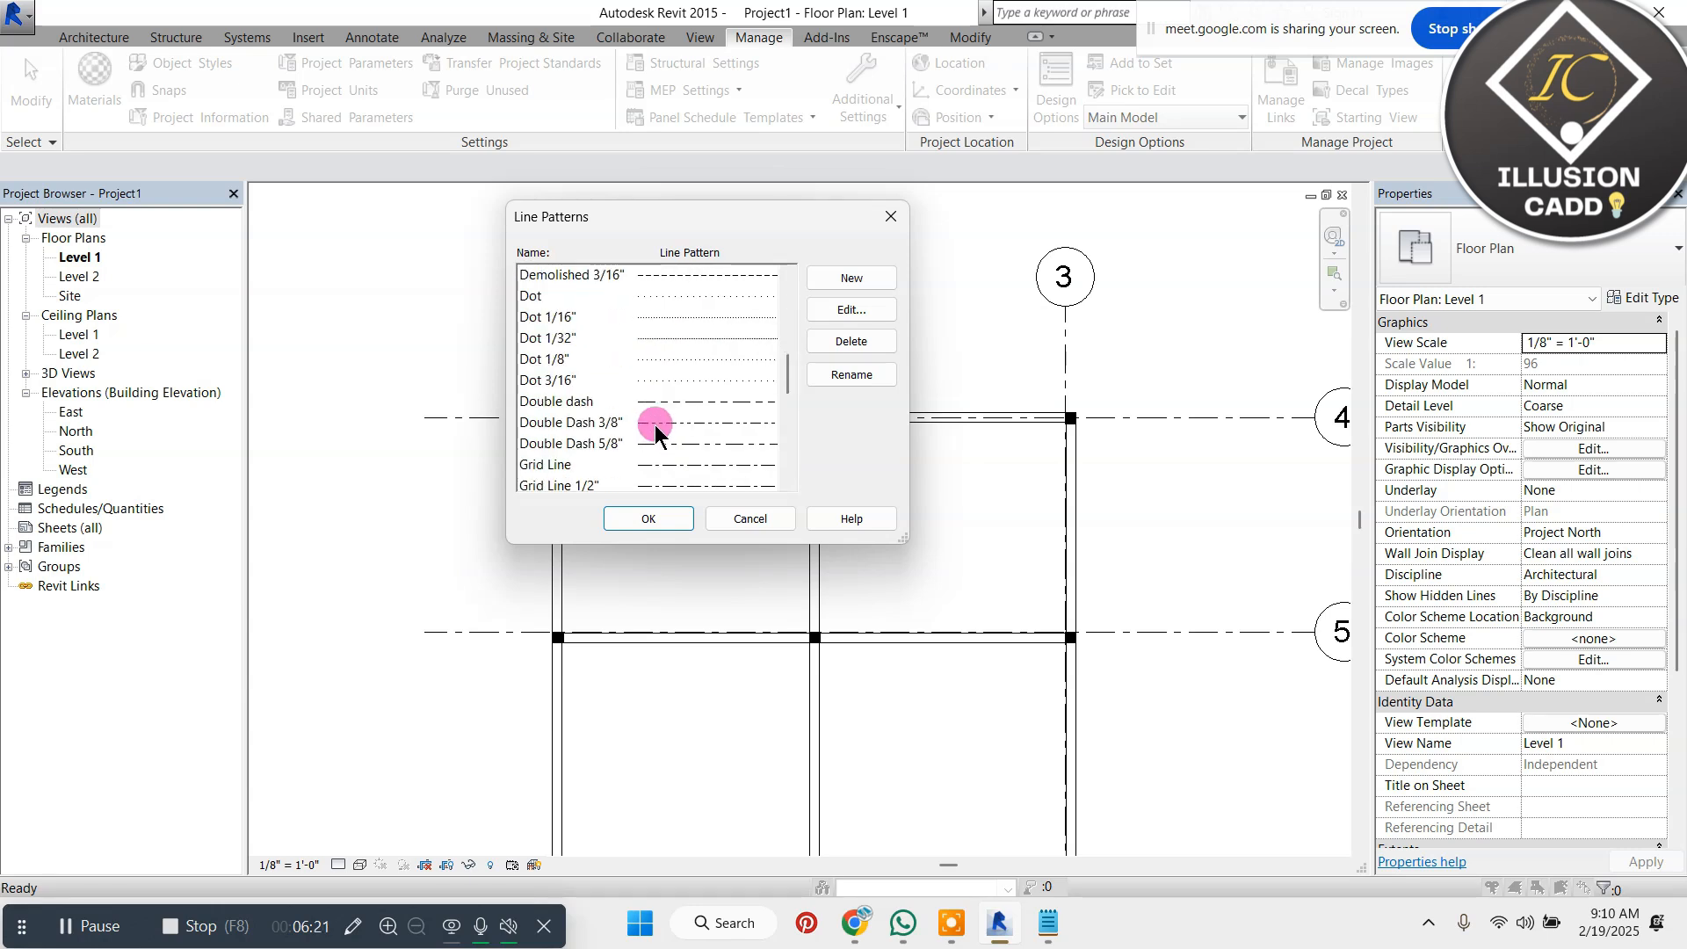
scroll(656, 424, "down", 1)
left_click(576, 444)
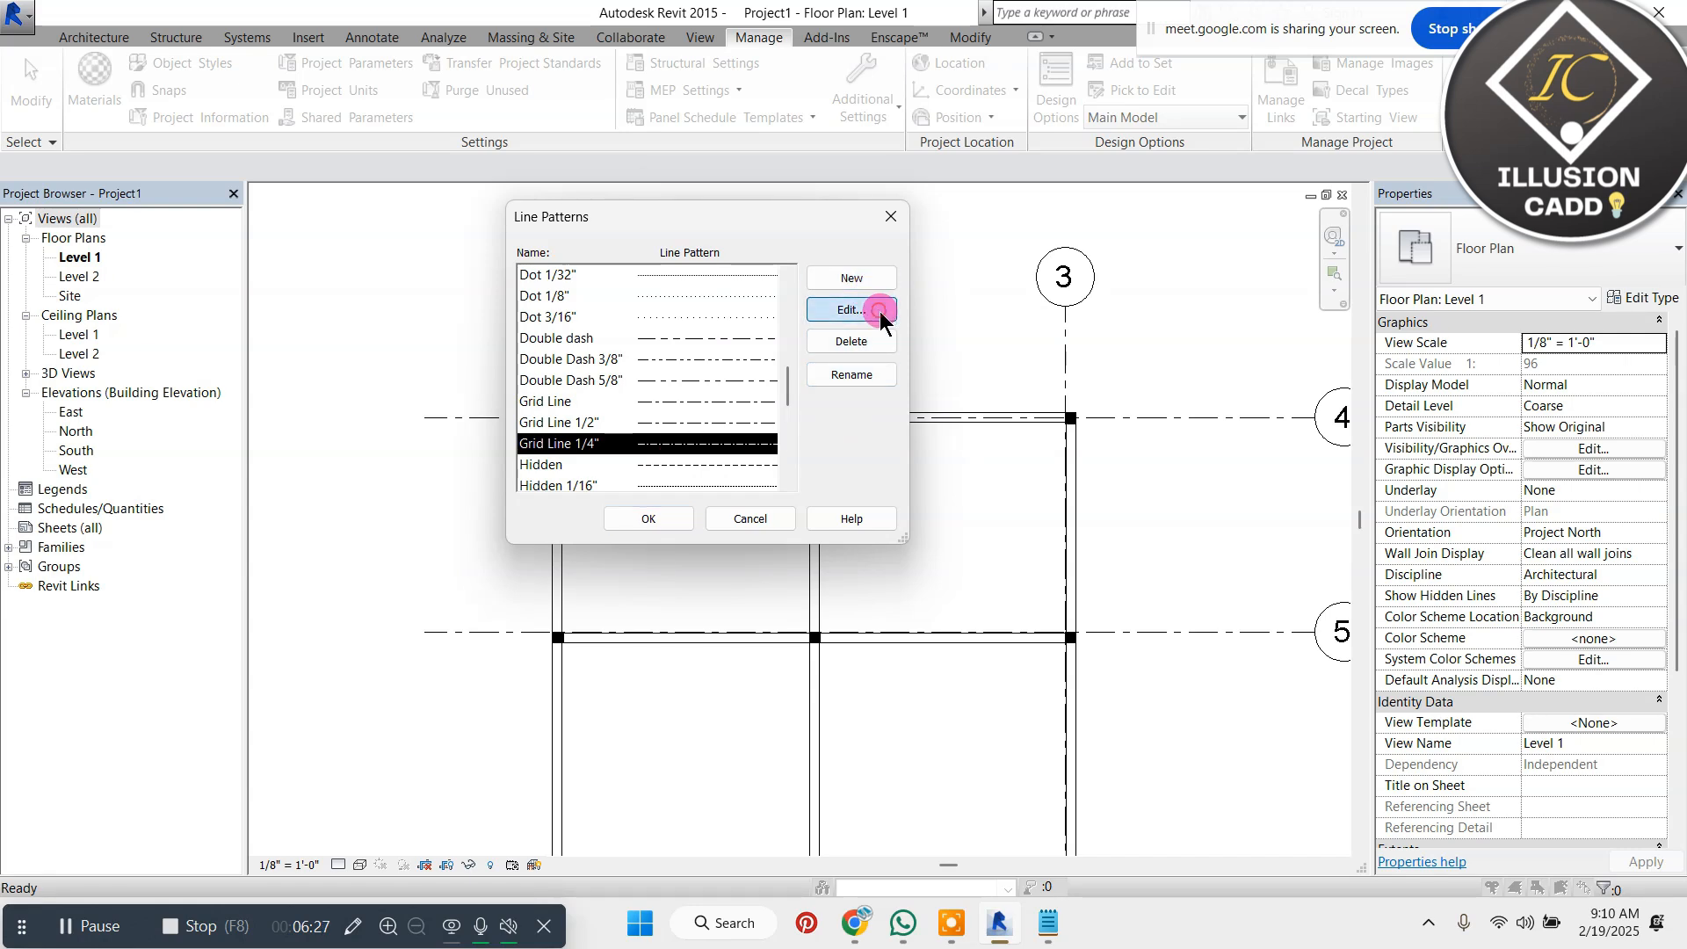
left_click(842, 309)
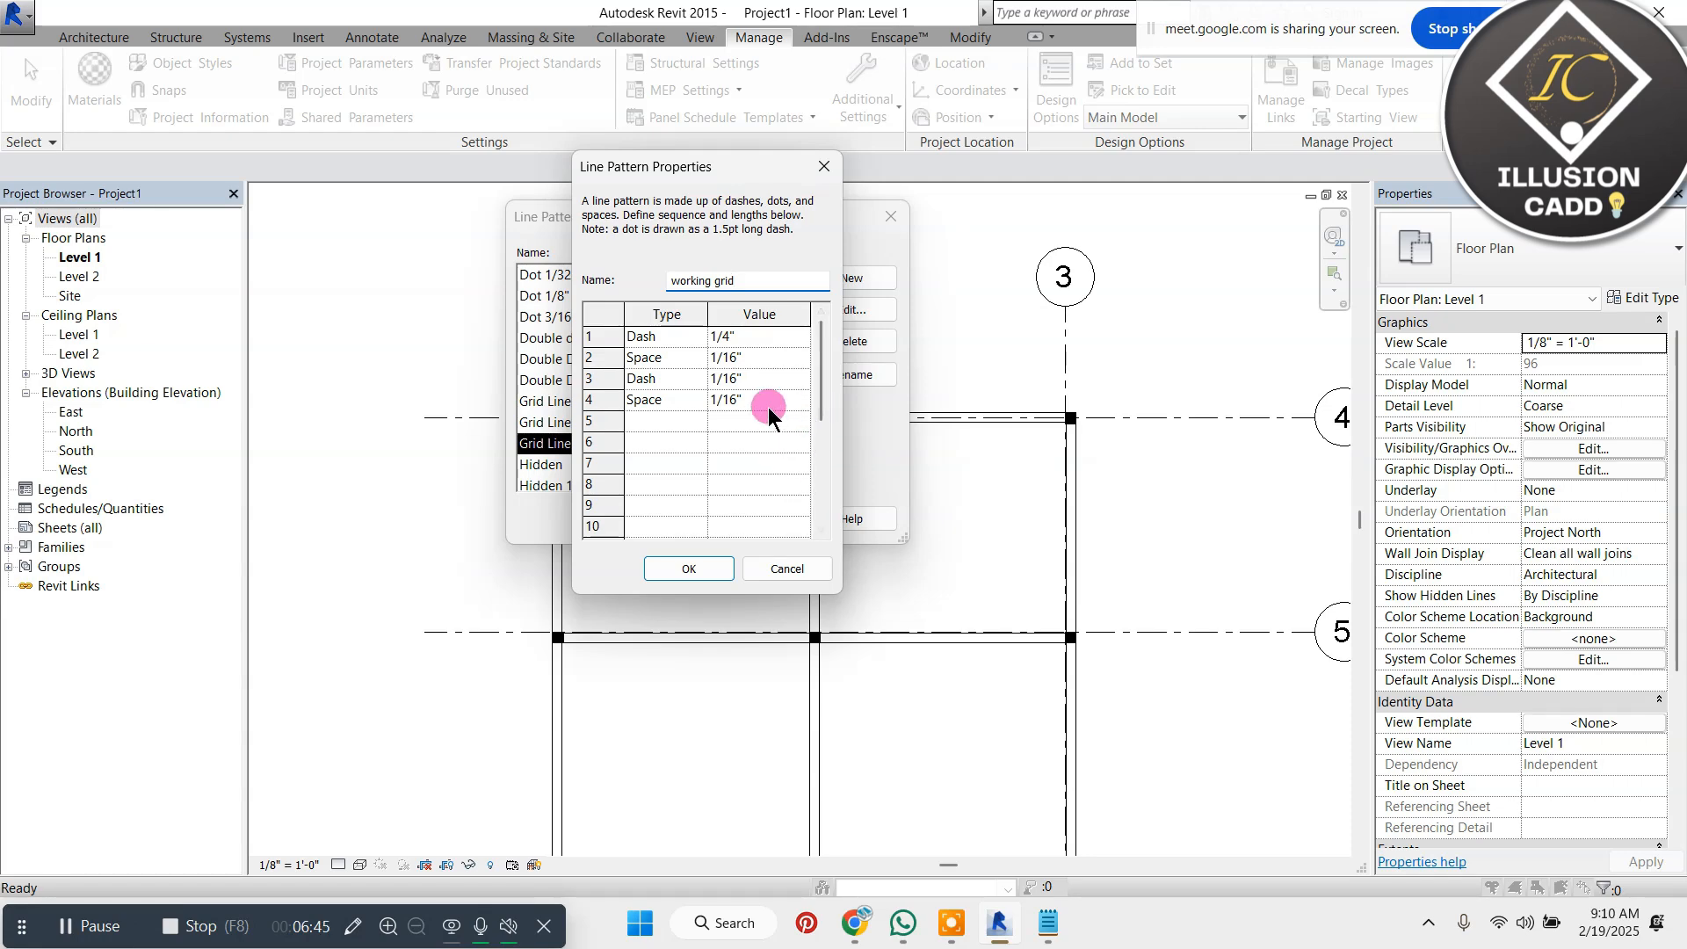
left_click(689, 568)
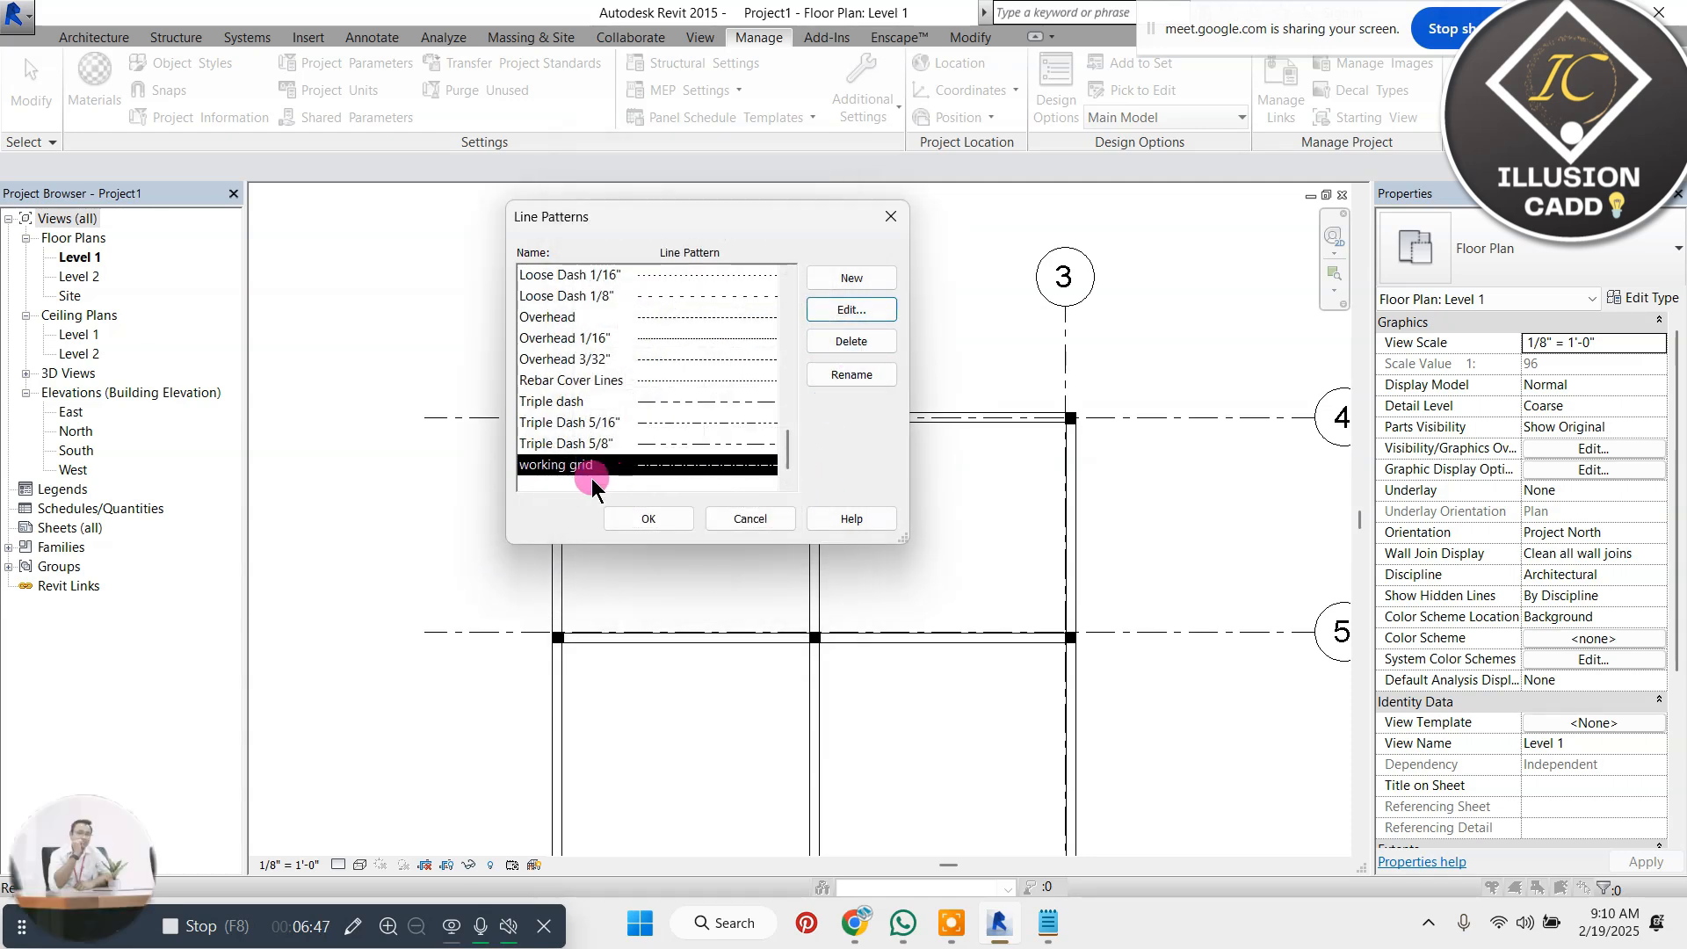
scroll(585, 477, "down", 1)
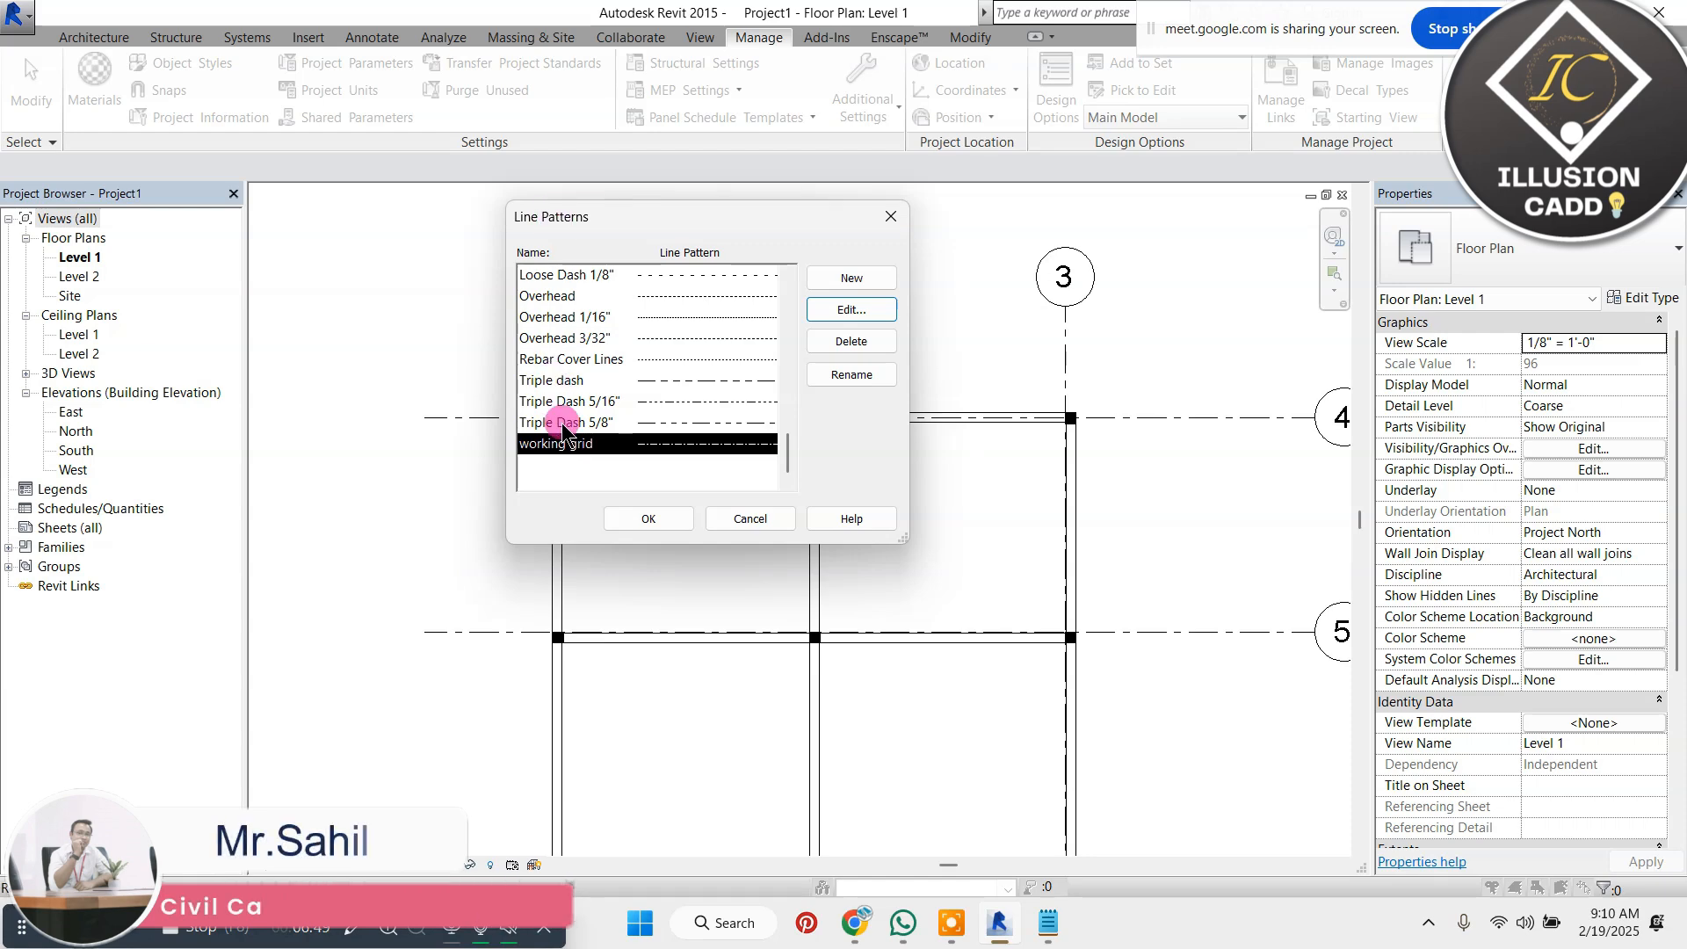
left_click(654, 522)
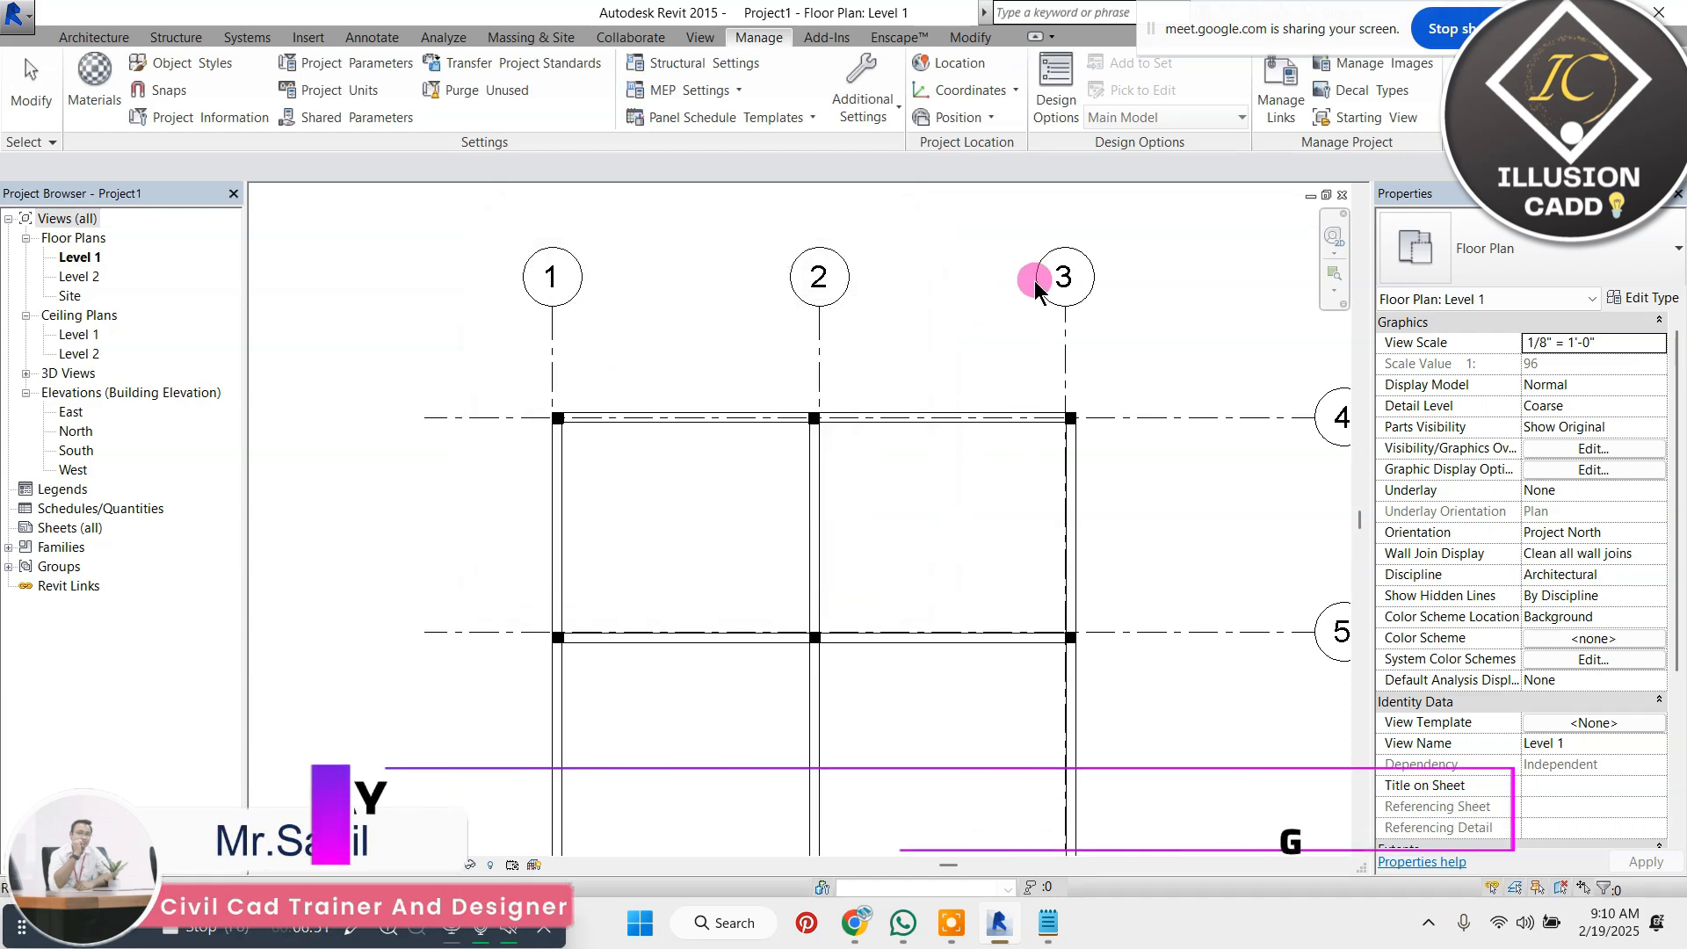
scroll(1034, 310, "up", 1)
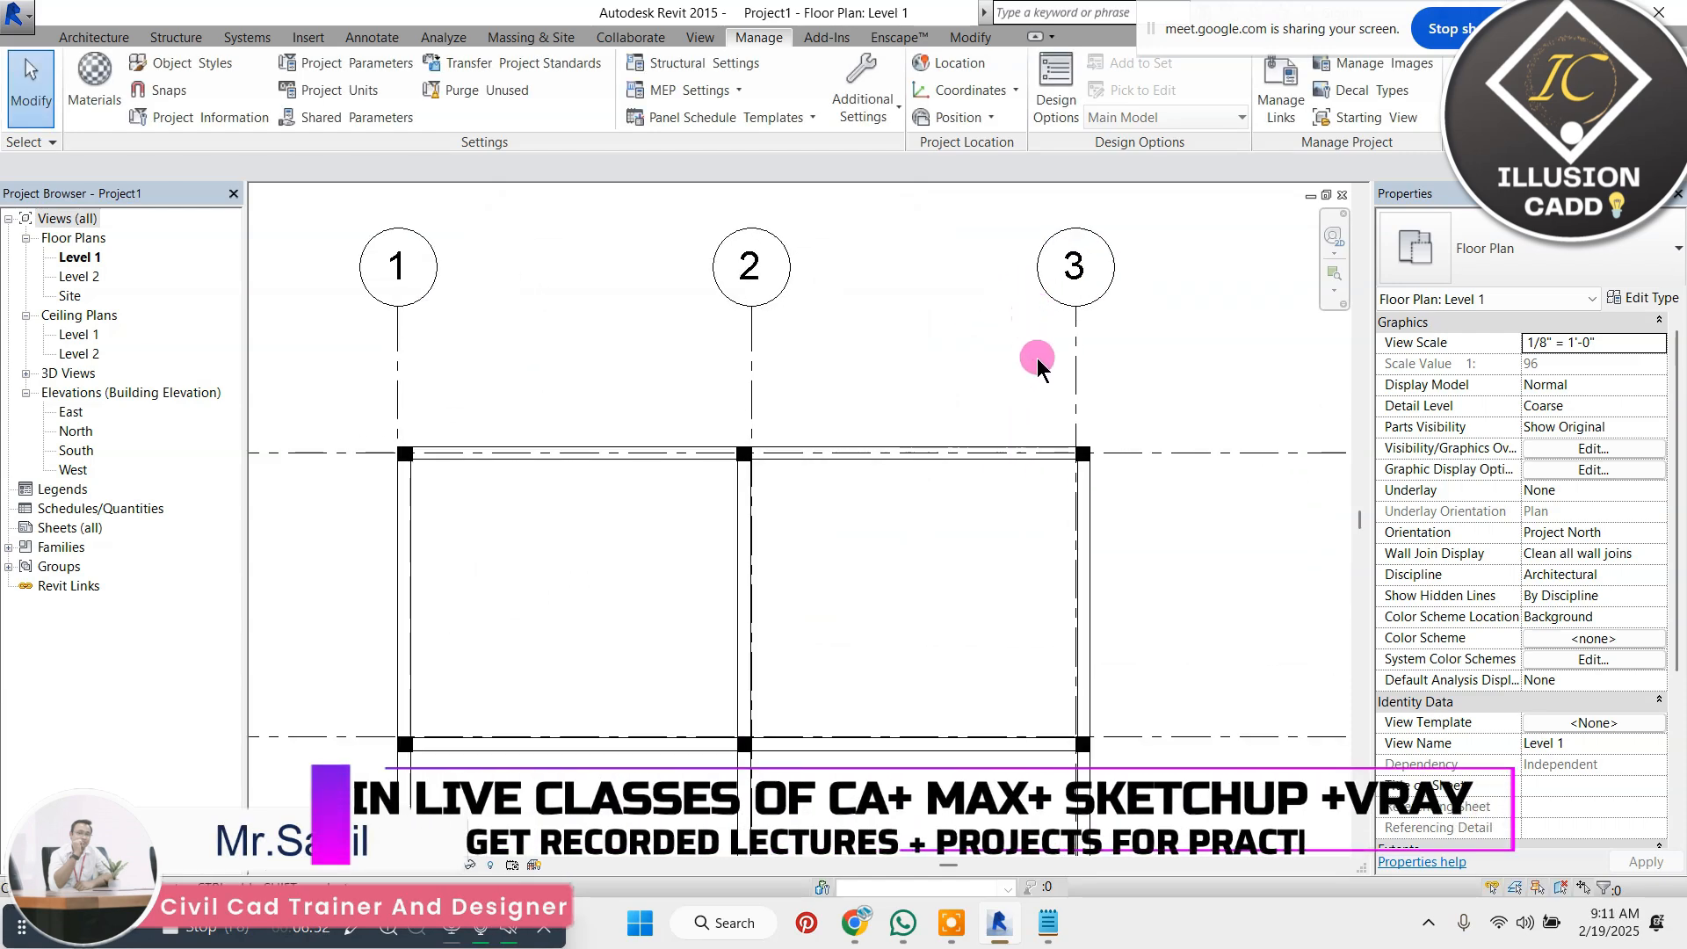
left_click(870, 104)
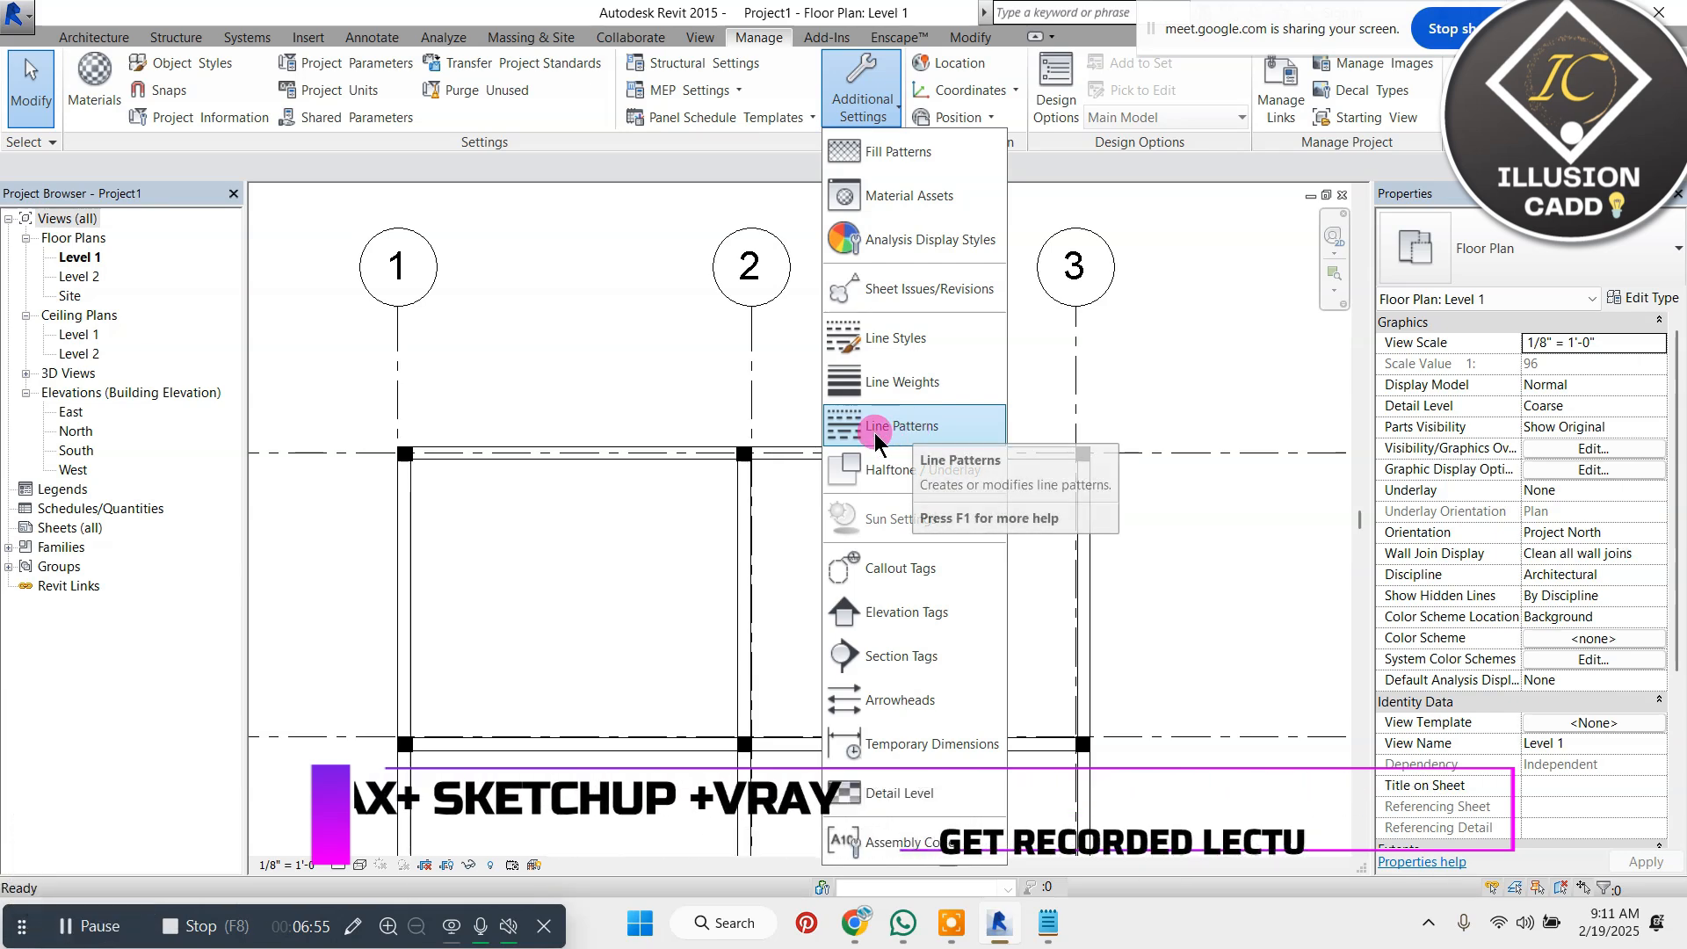
left_click(625, 386)
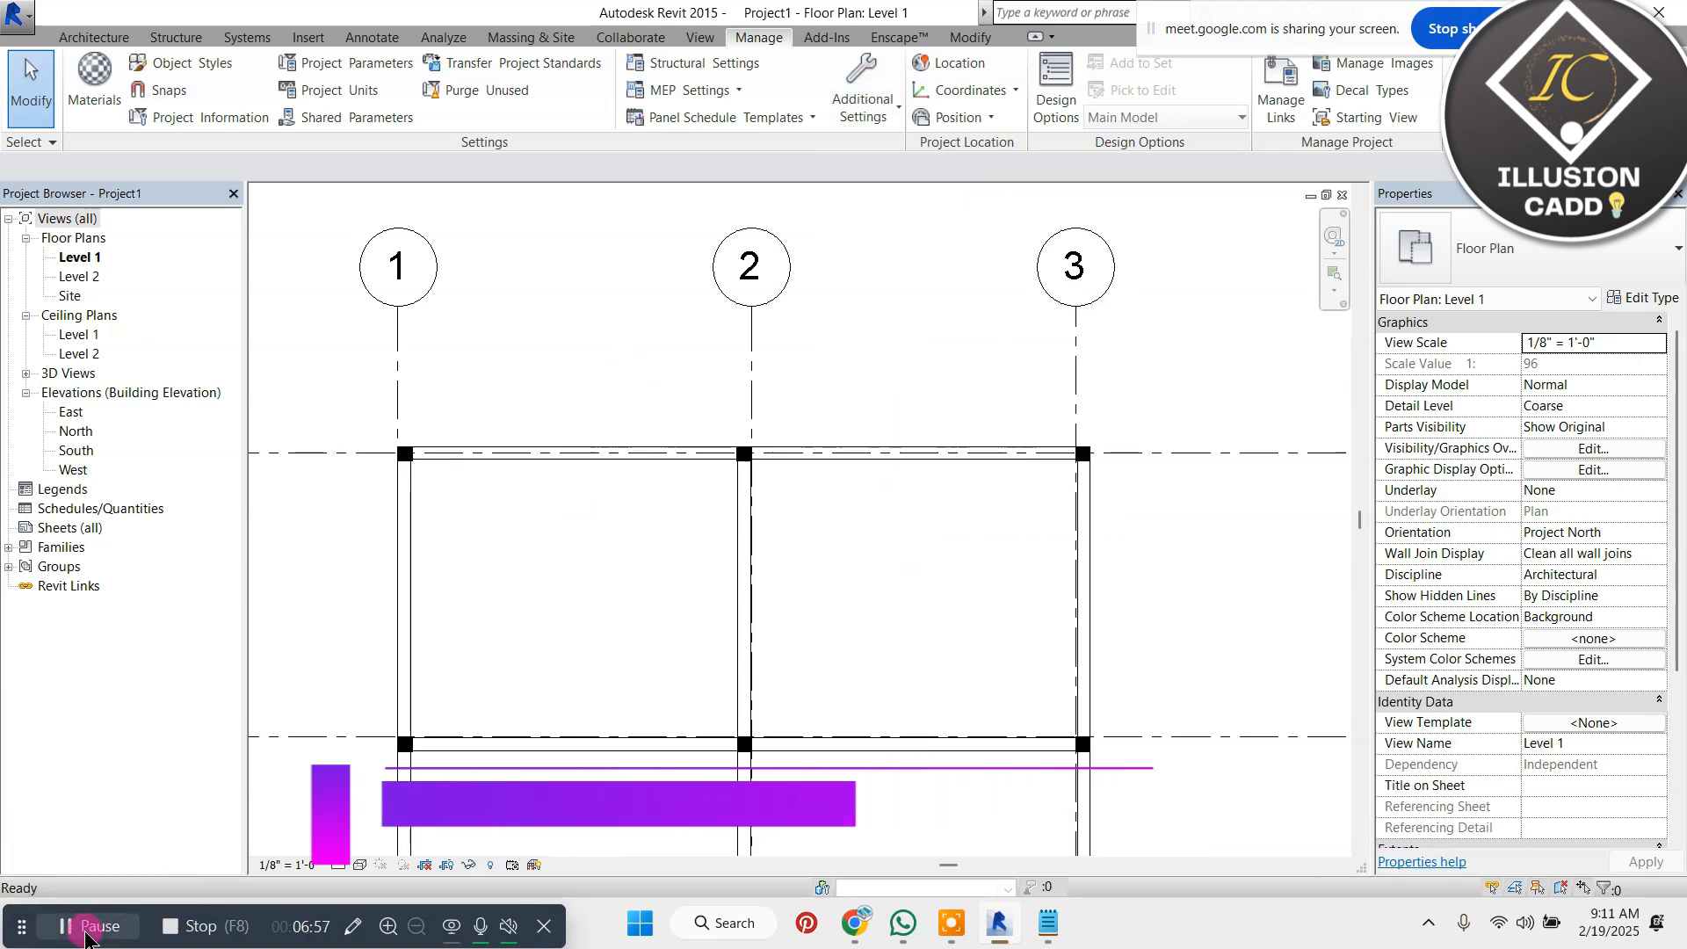
Select the working grid pattern as the End Segment Pattern in the type properties of grid line 3 and accept it
left_click(1083, 395)
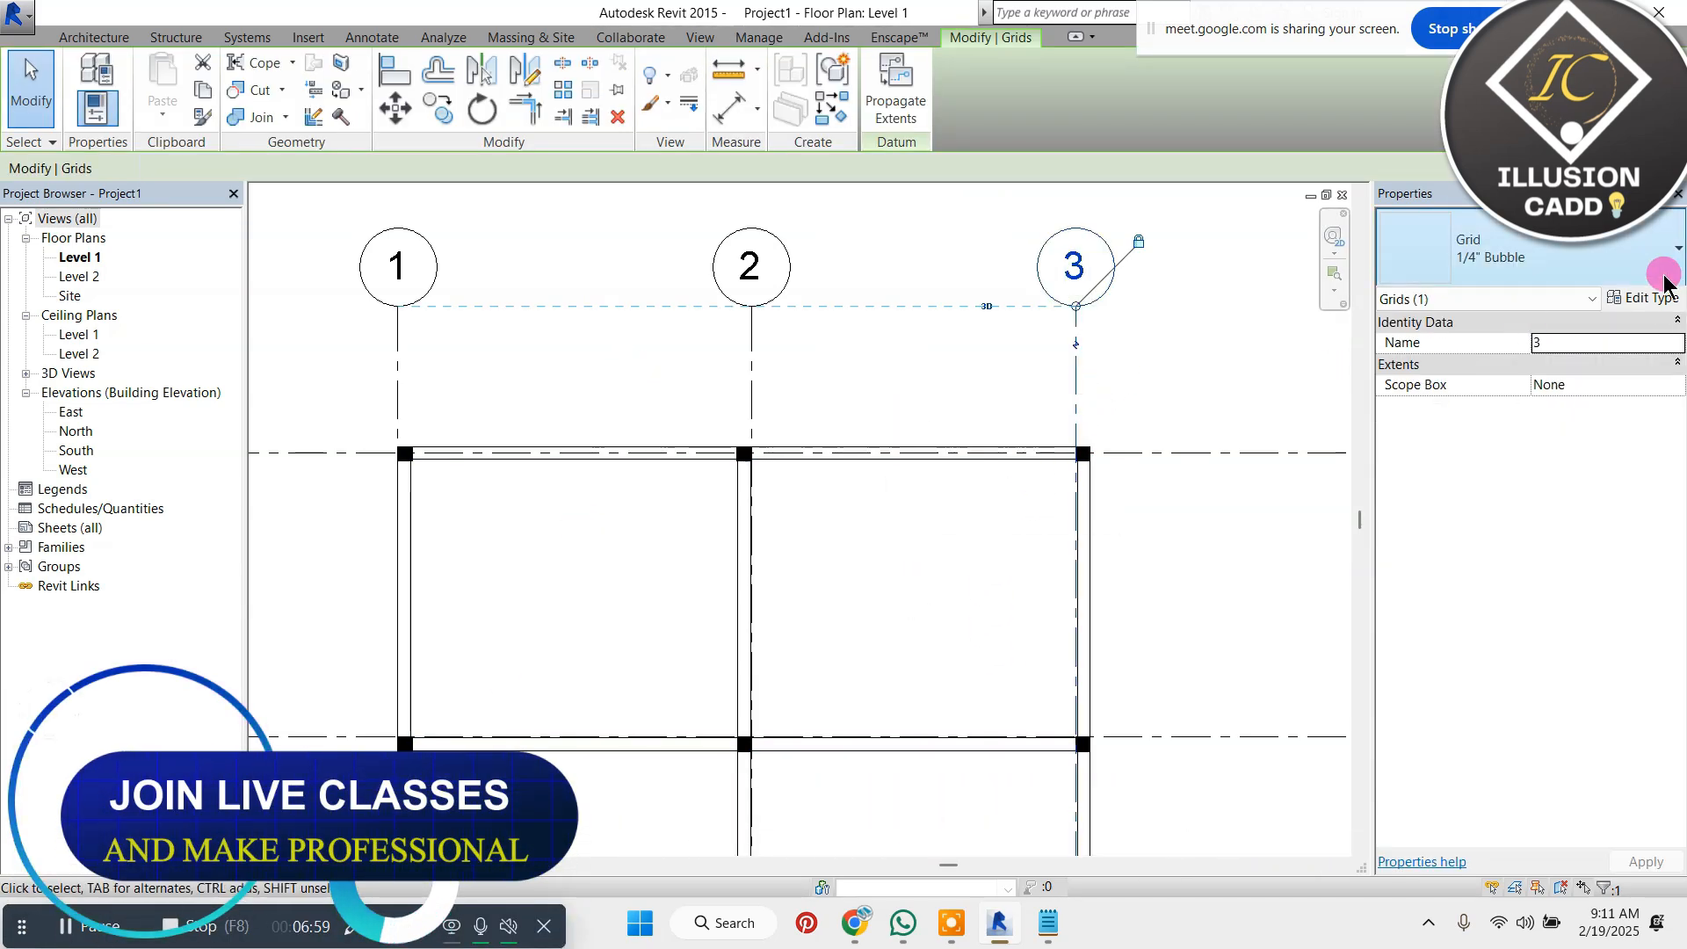
left_click(1645, 298)
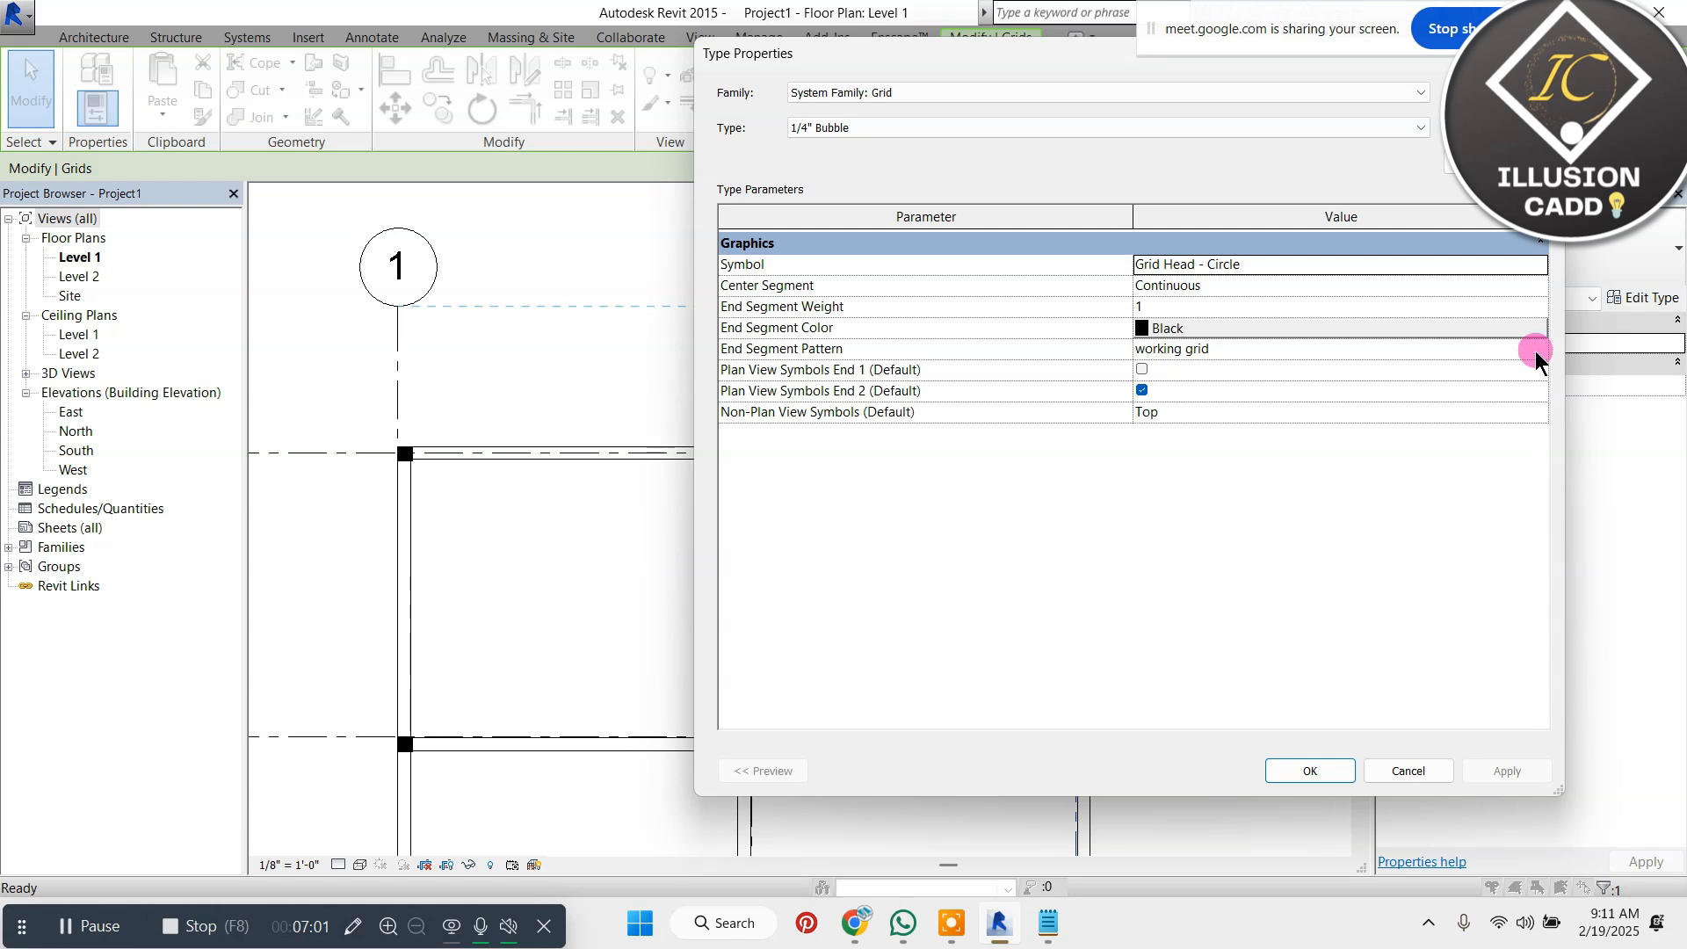
left_click(1537, 351)
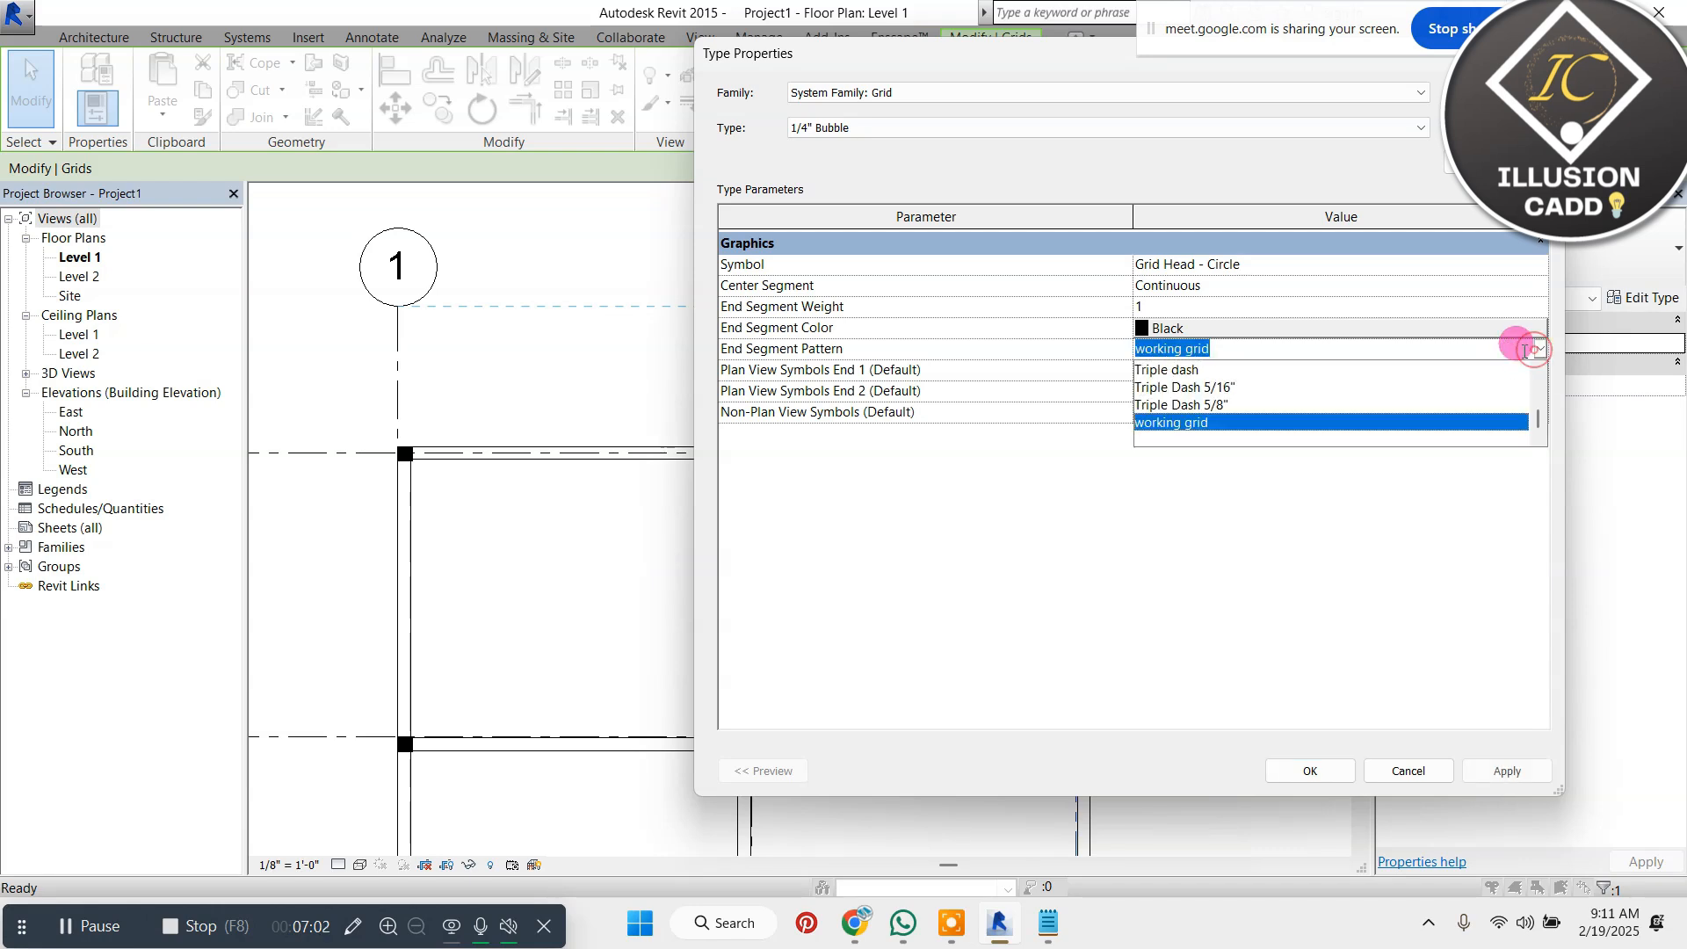
left_click(1210, 425)
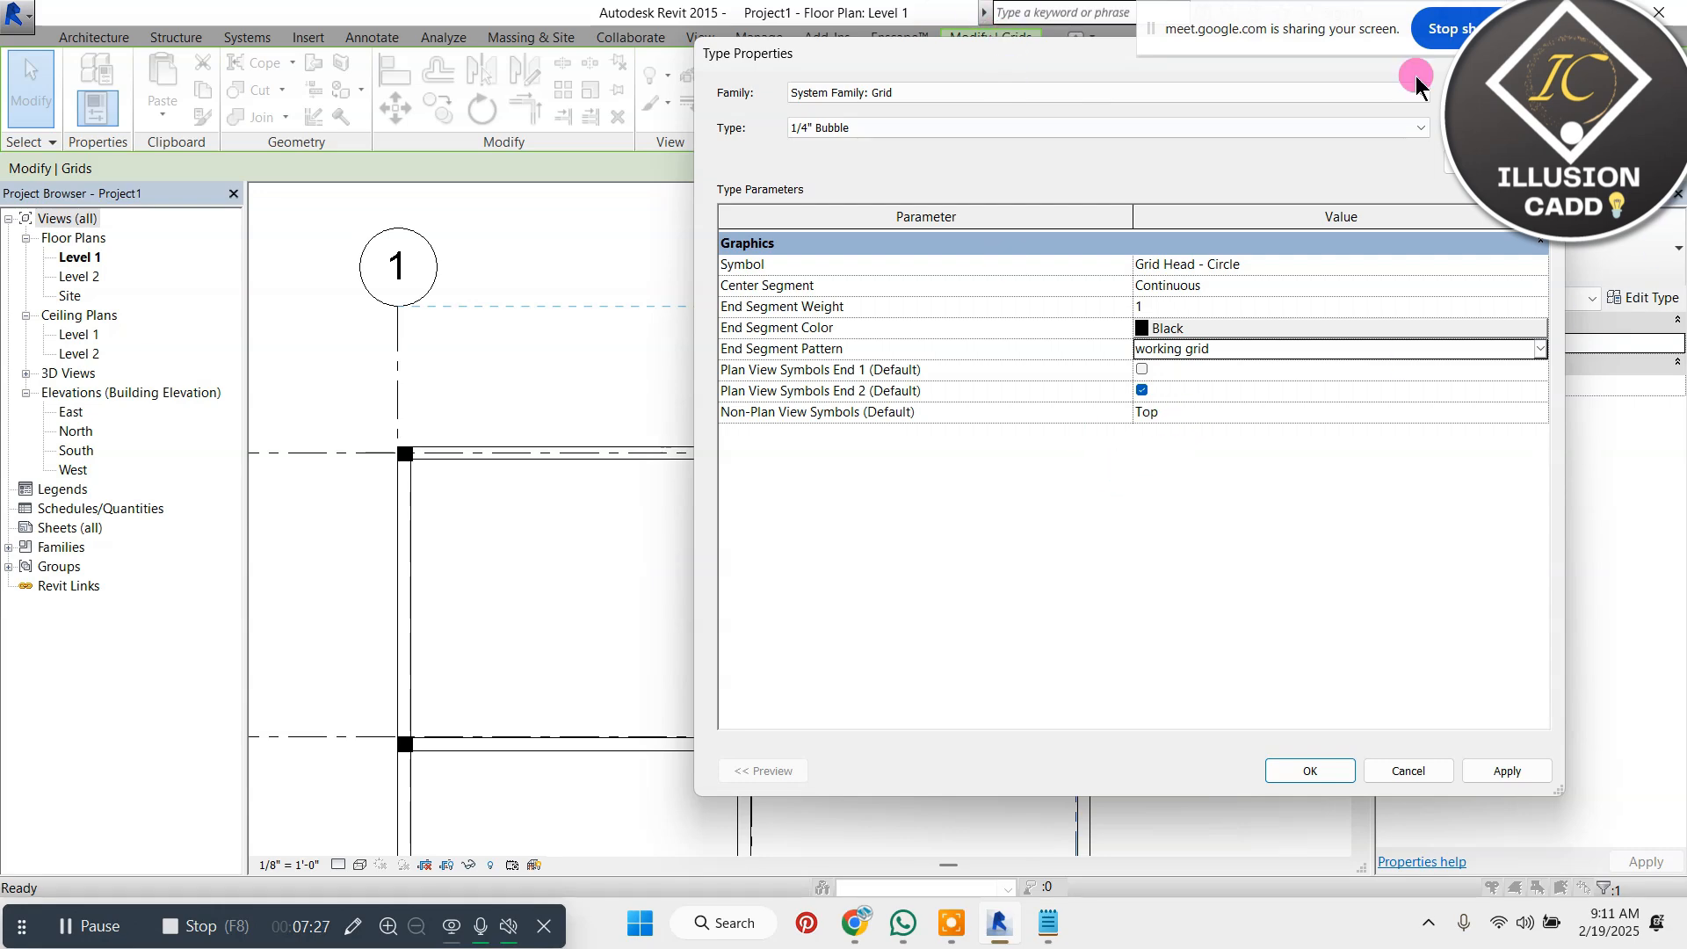
left_click_drag(1091, 54, 1018, 124)
left_click(1236, 840)
left_click(908, 282)
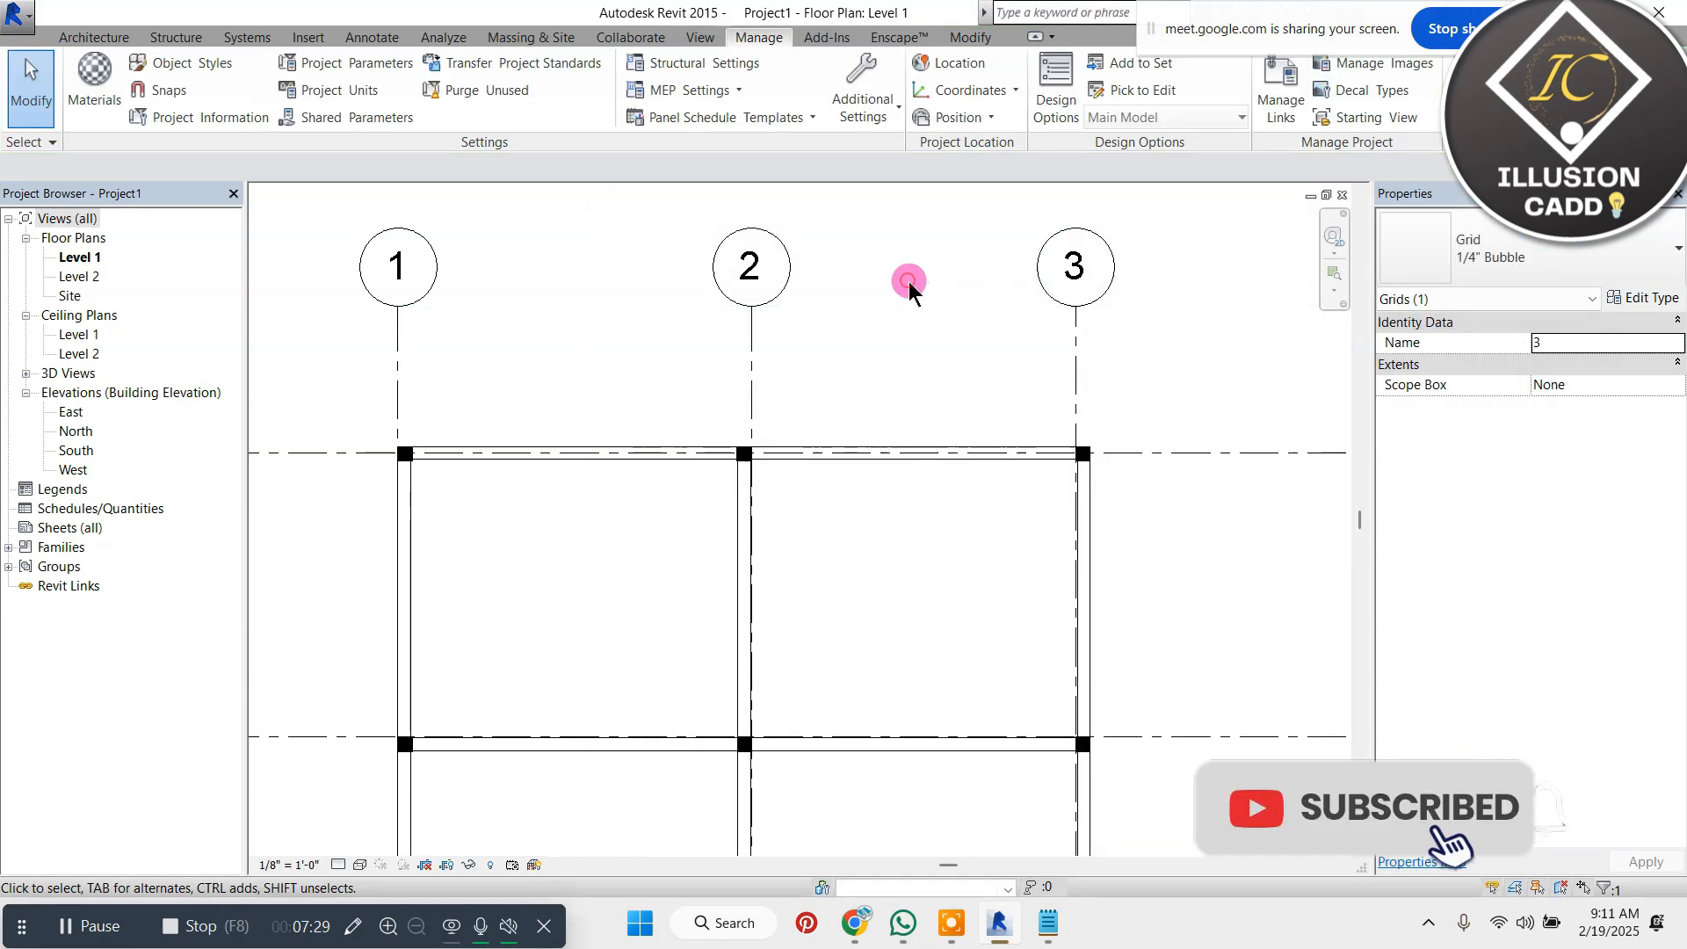
Review the type properties of grid line 1 and close them without making changes
scroll(909, 281, "down", 2)
scroll(615, 273, "up", 3)
left_click(569, 303)
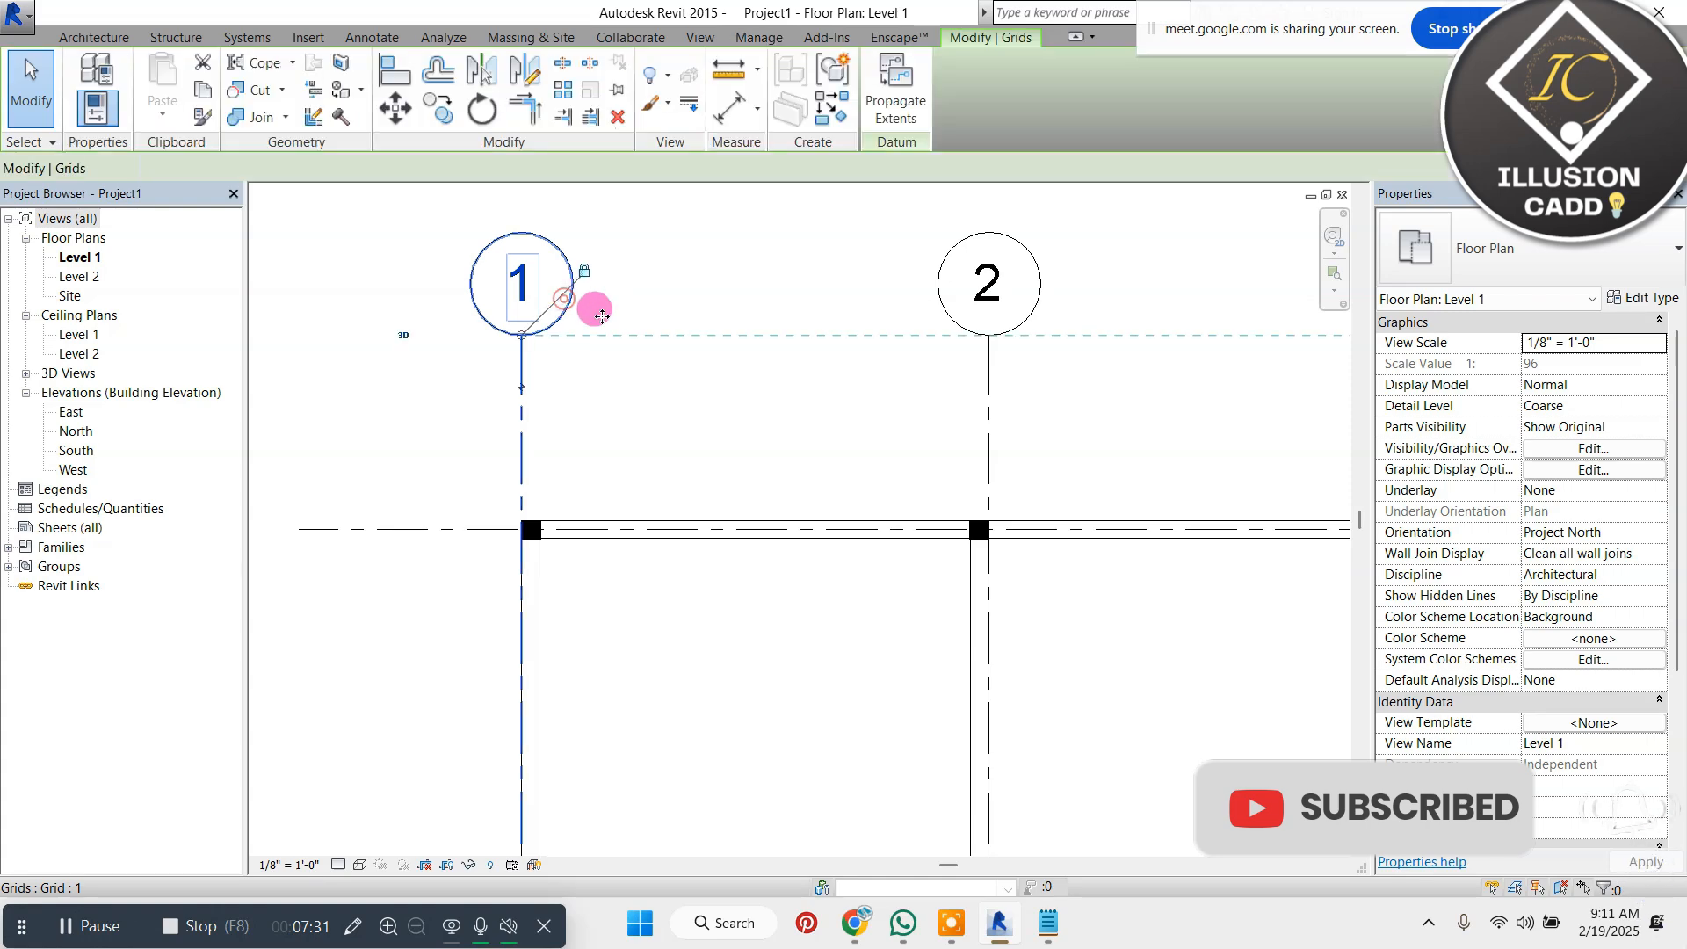
left_click(1641, 297)
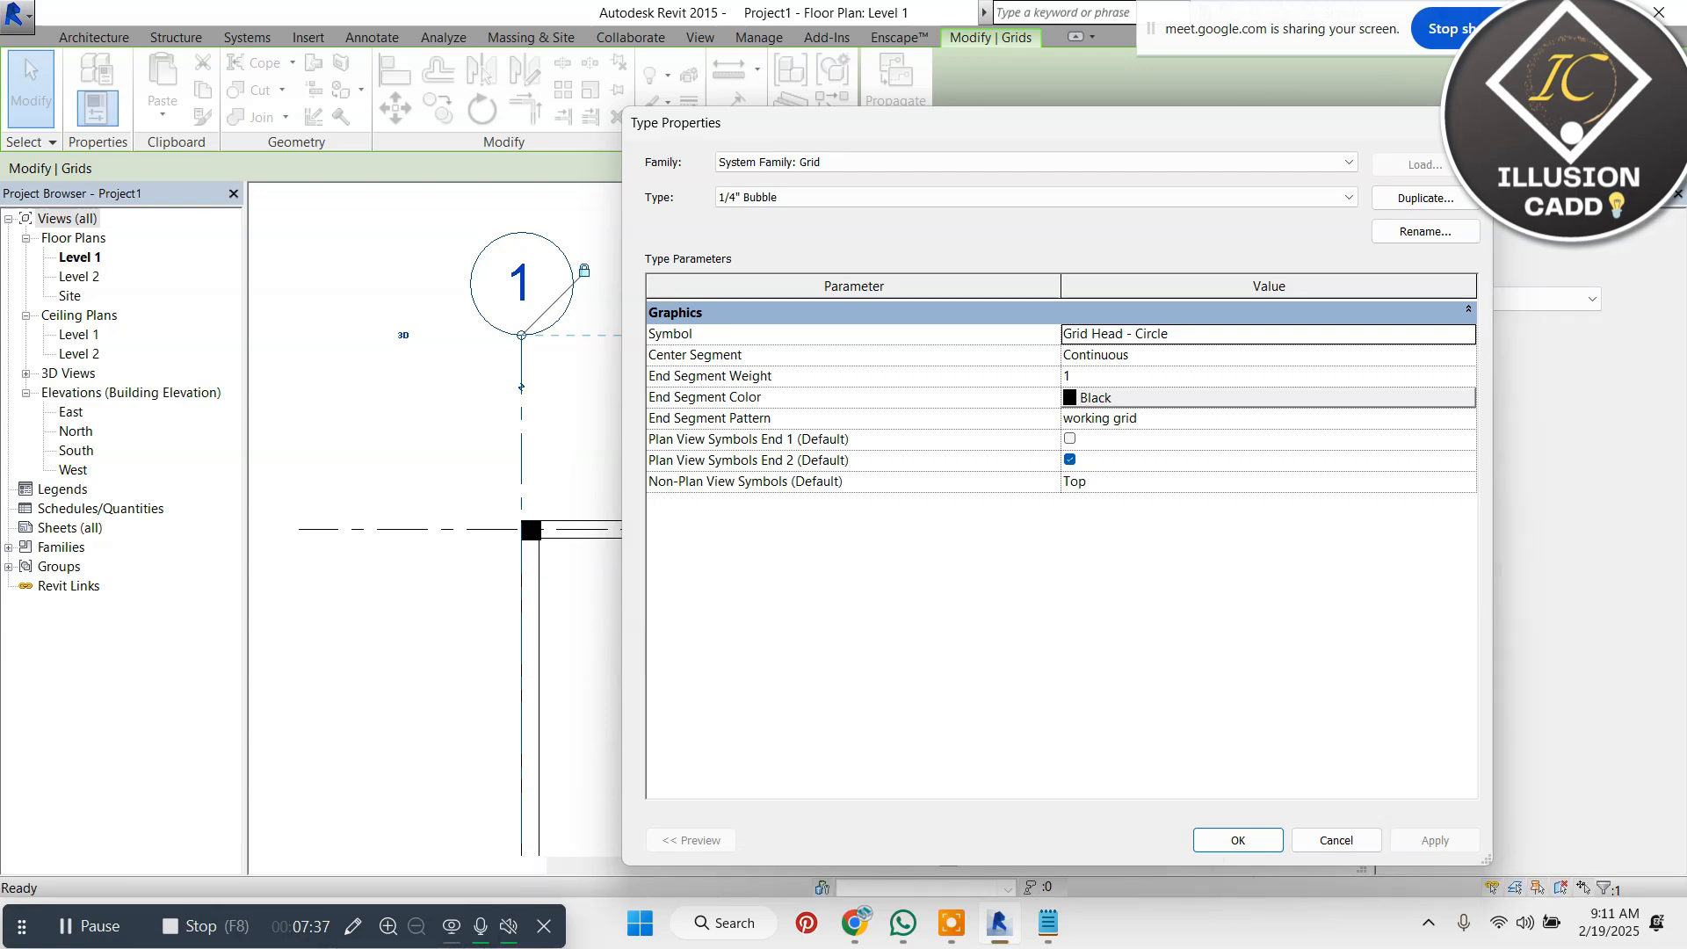
left_click(1472, 123)
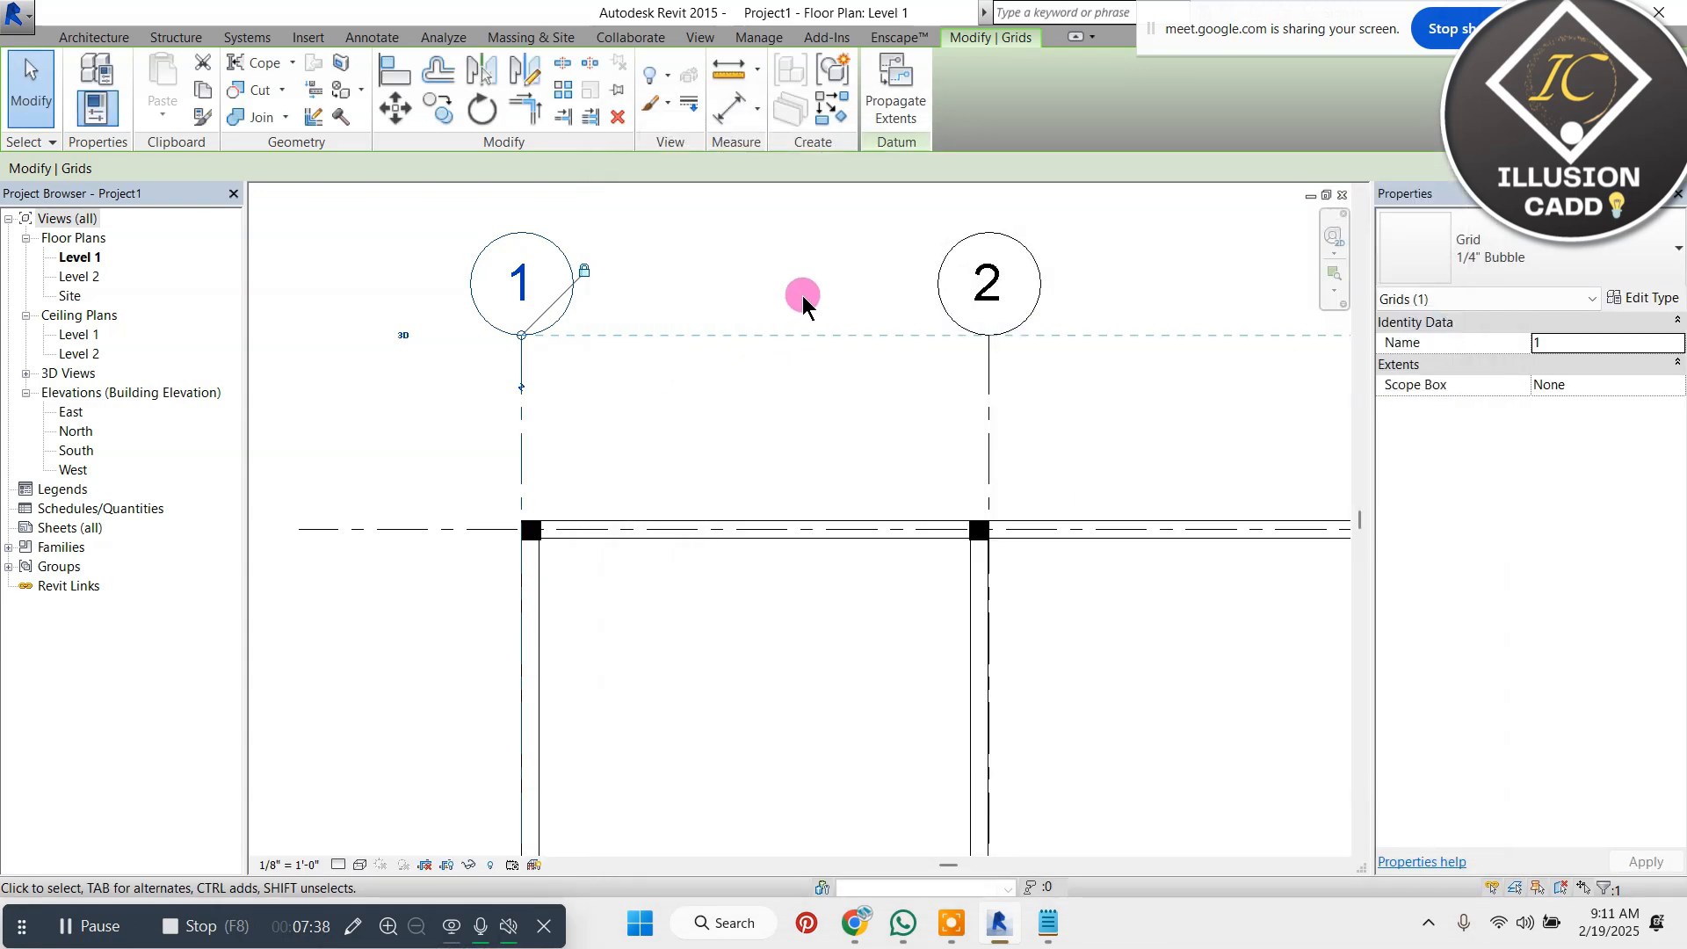
Browse the project's Annotation Symbols families and expand the Centerline family to inspect its types
left_click(9, 548)
scroll(75, 589, "up", 3)
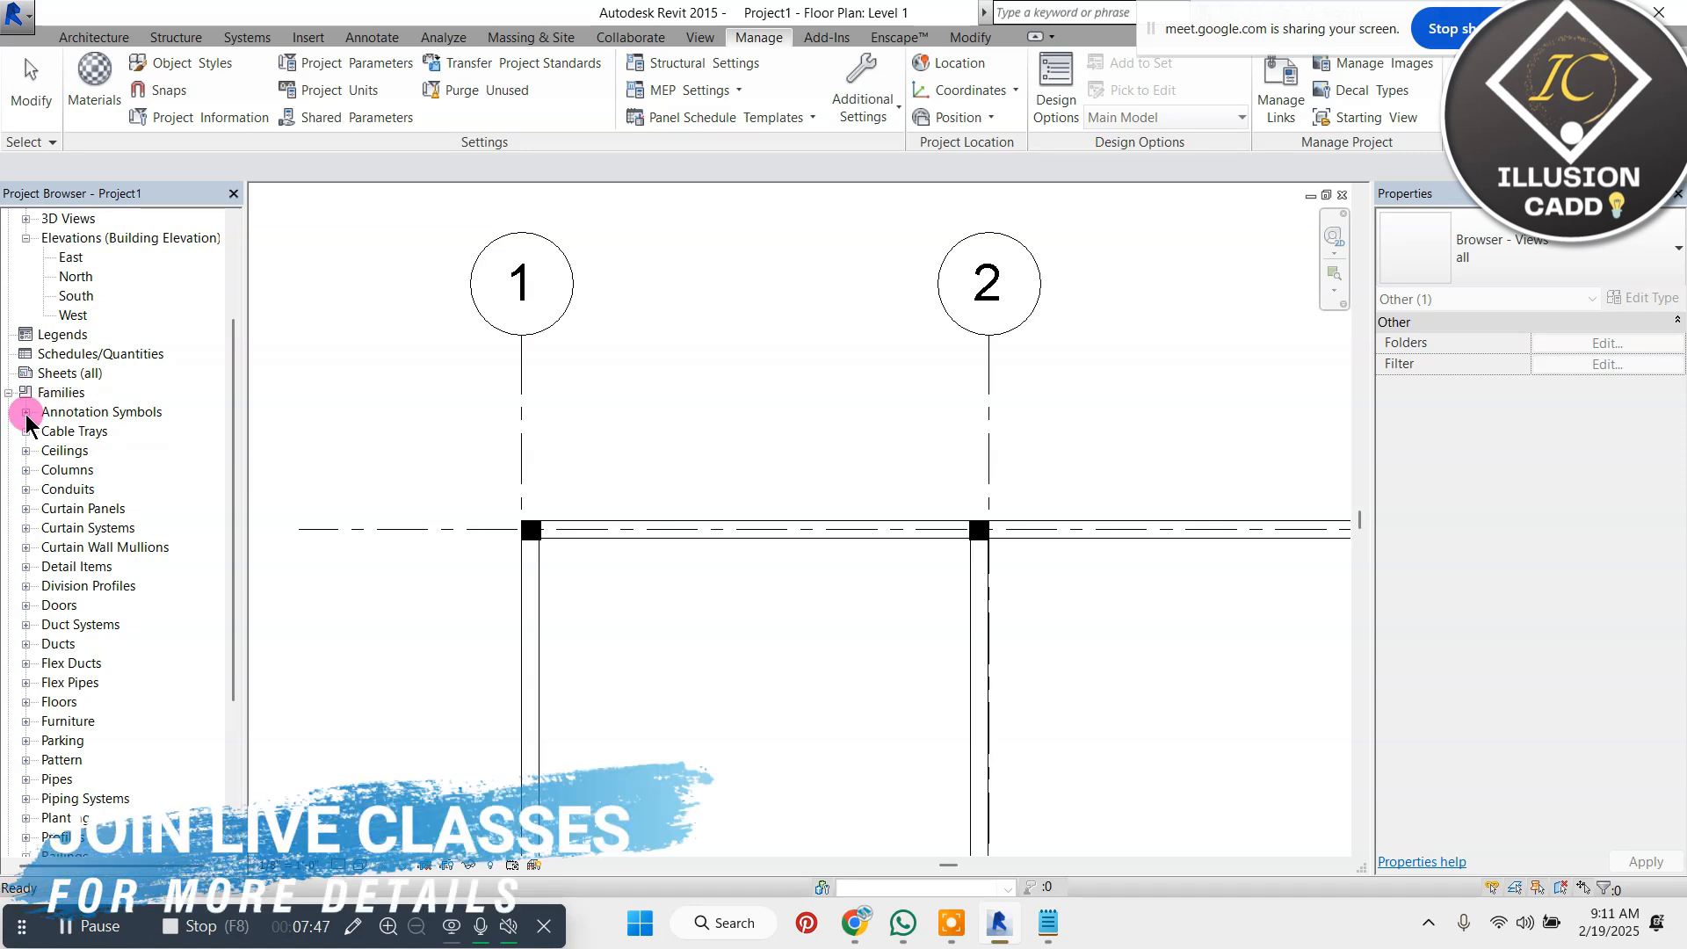
left_click(25, 413)
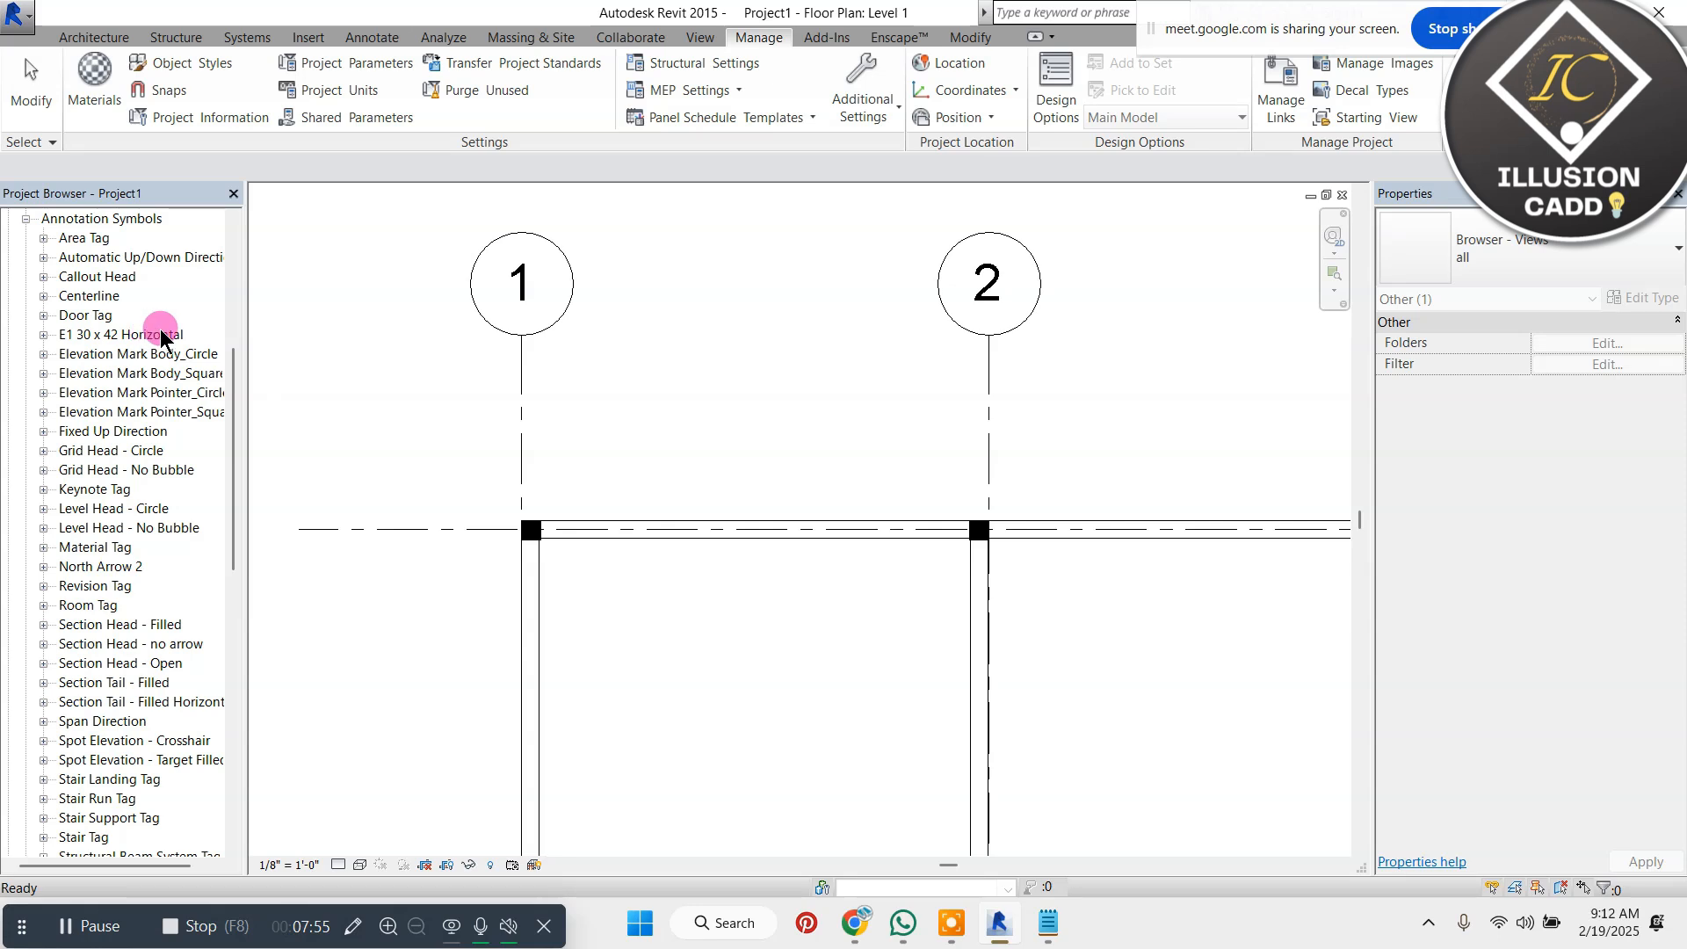
scroll(203, 488, "down", 3)
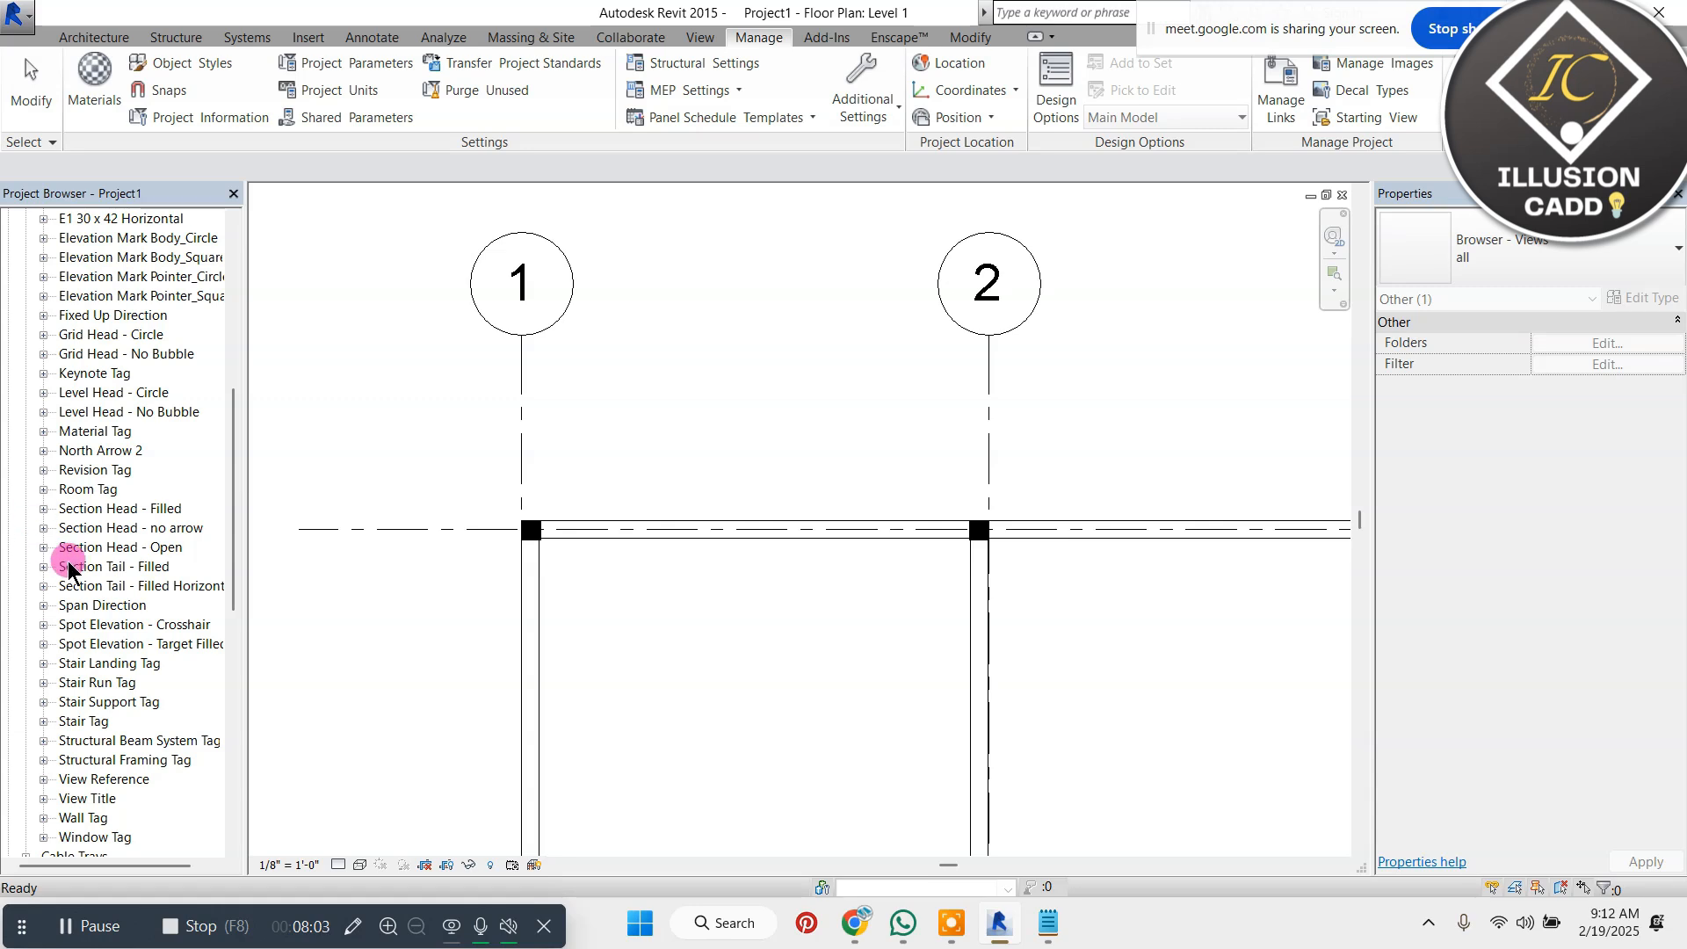
scroll(69, 569, "down", 1)
scroll(68, 546, "up", 4)
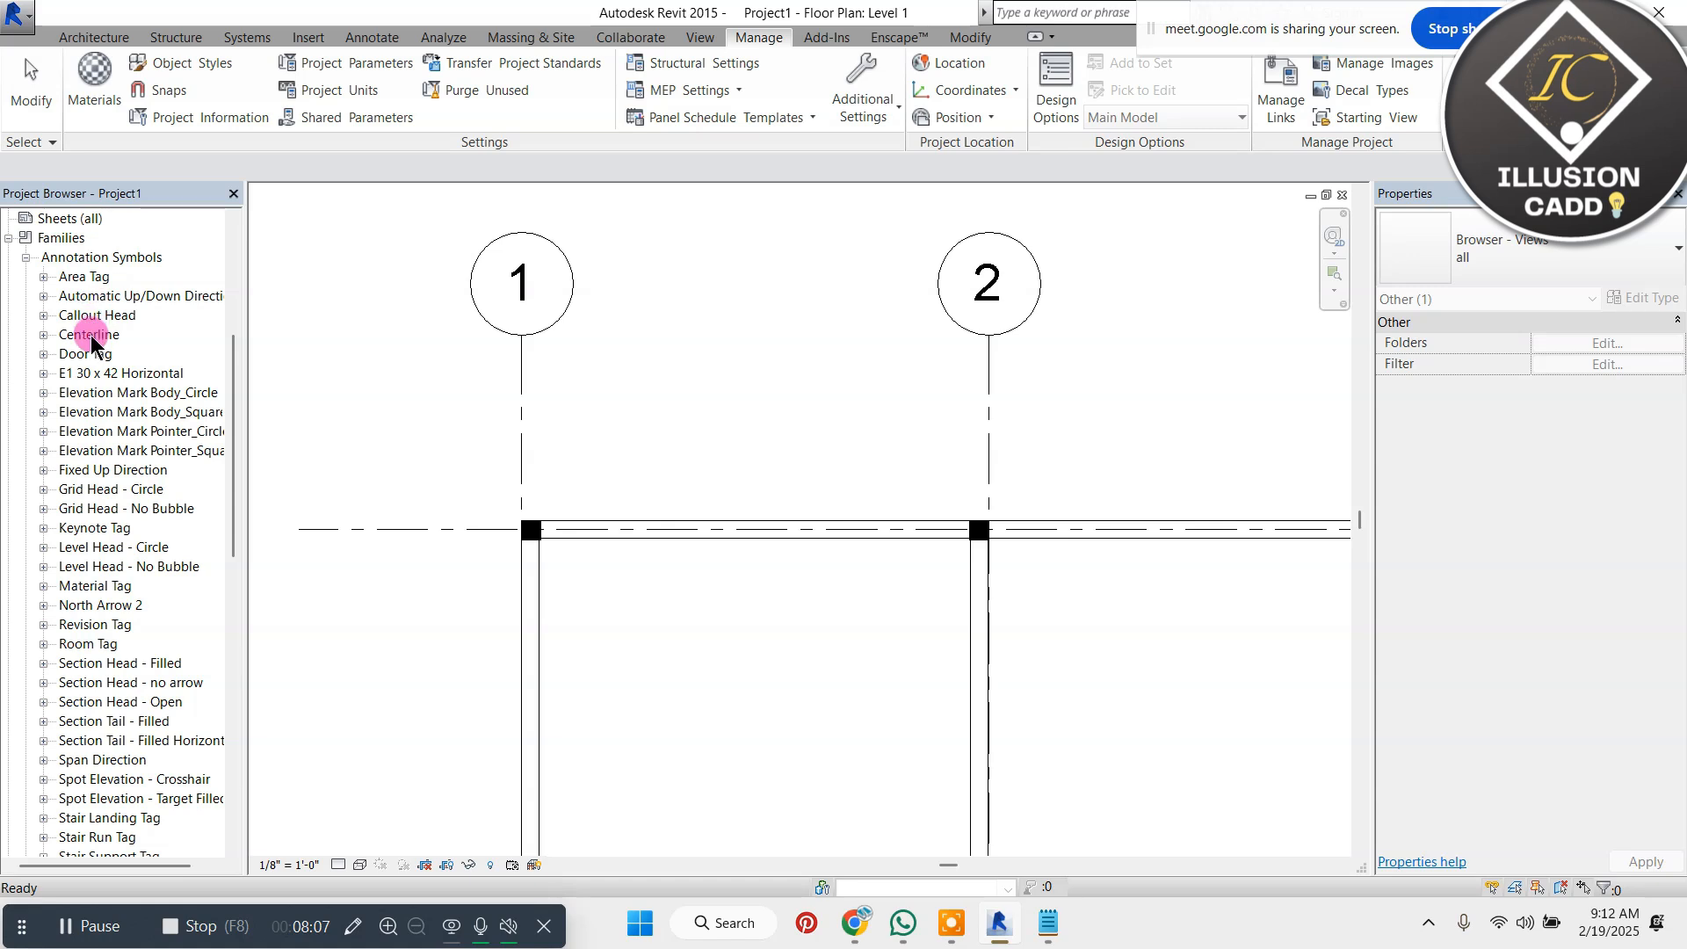
left_click(43, 335)
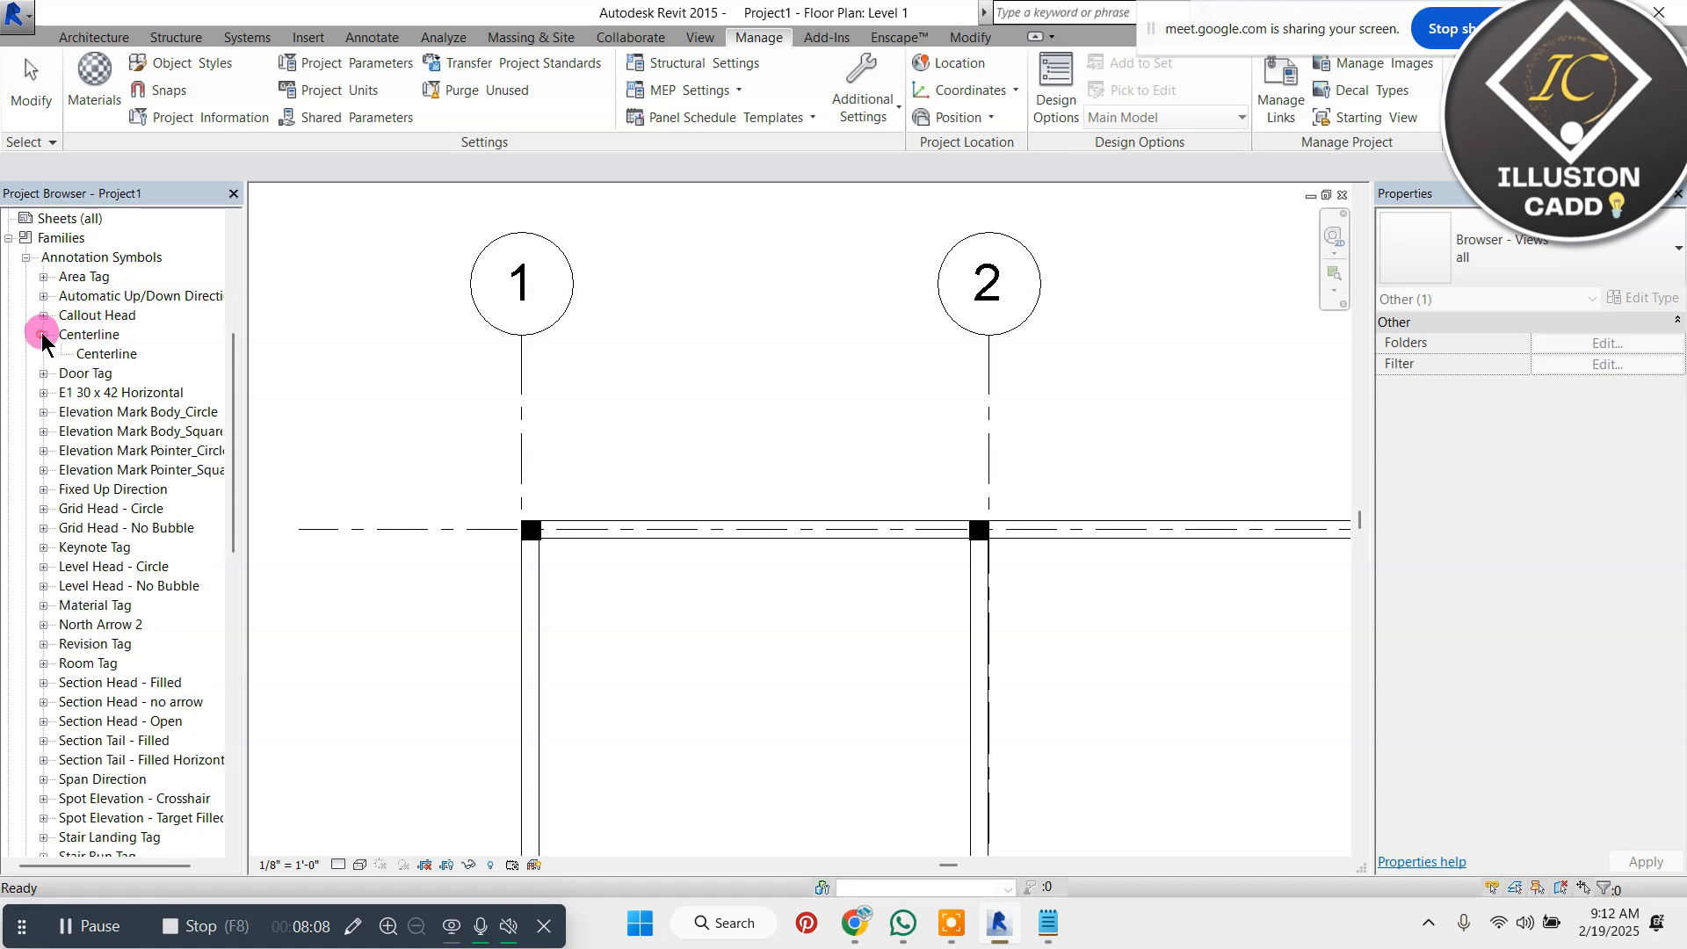
left_click(110, 339)
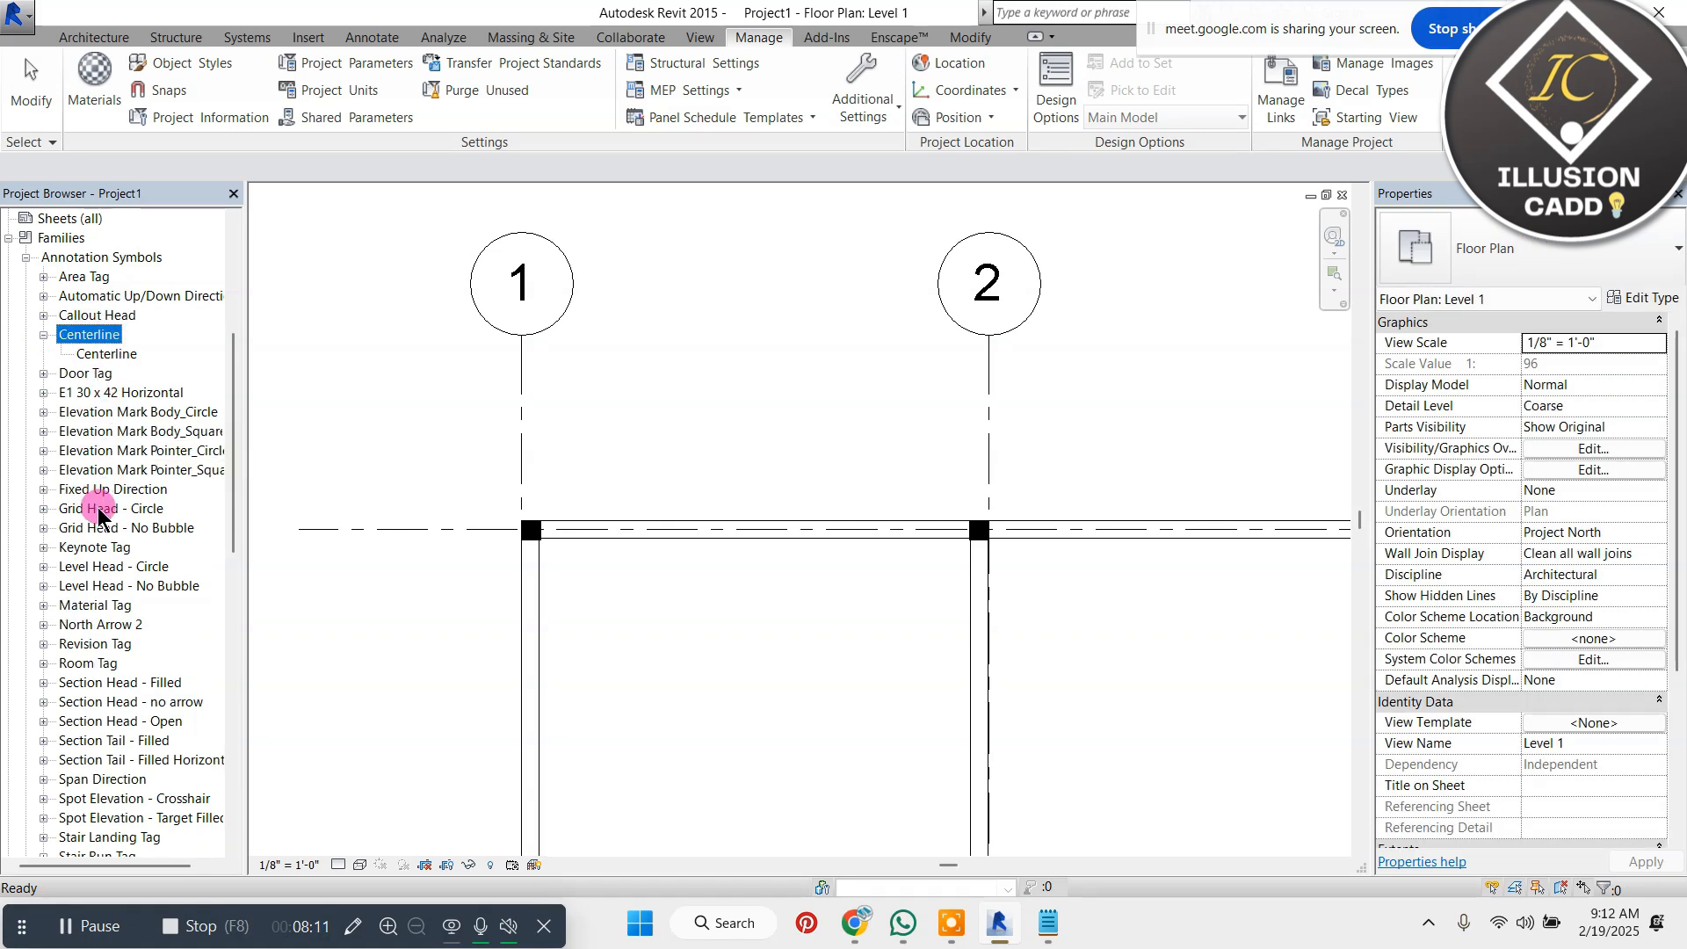
Set the radius of the Grid Head - Circle annotation type to .05 in its type properties and accept it
left_click(43, 509)
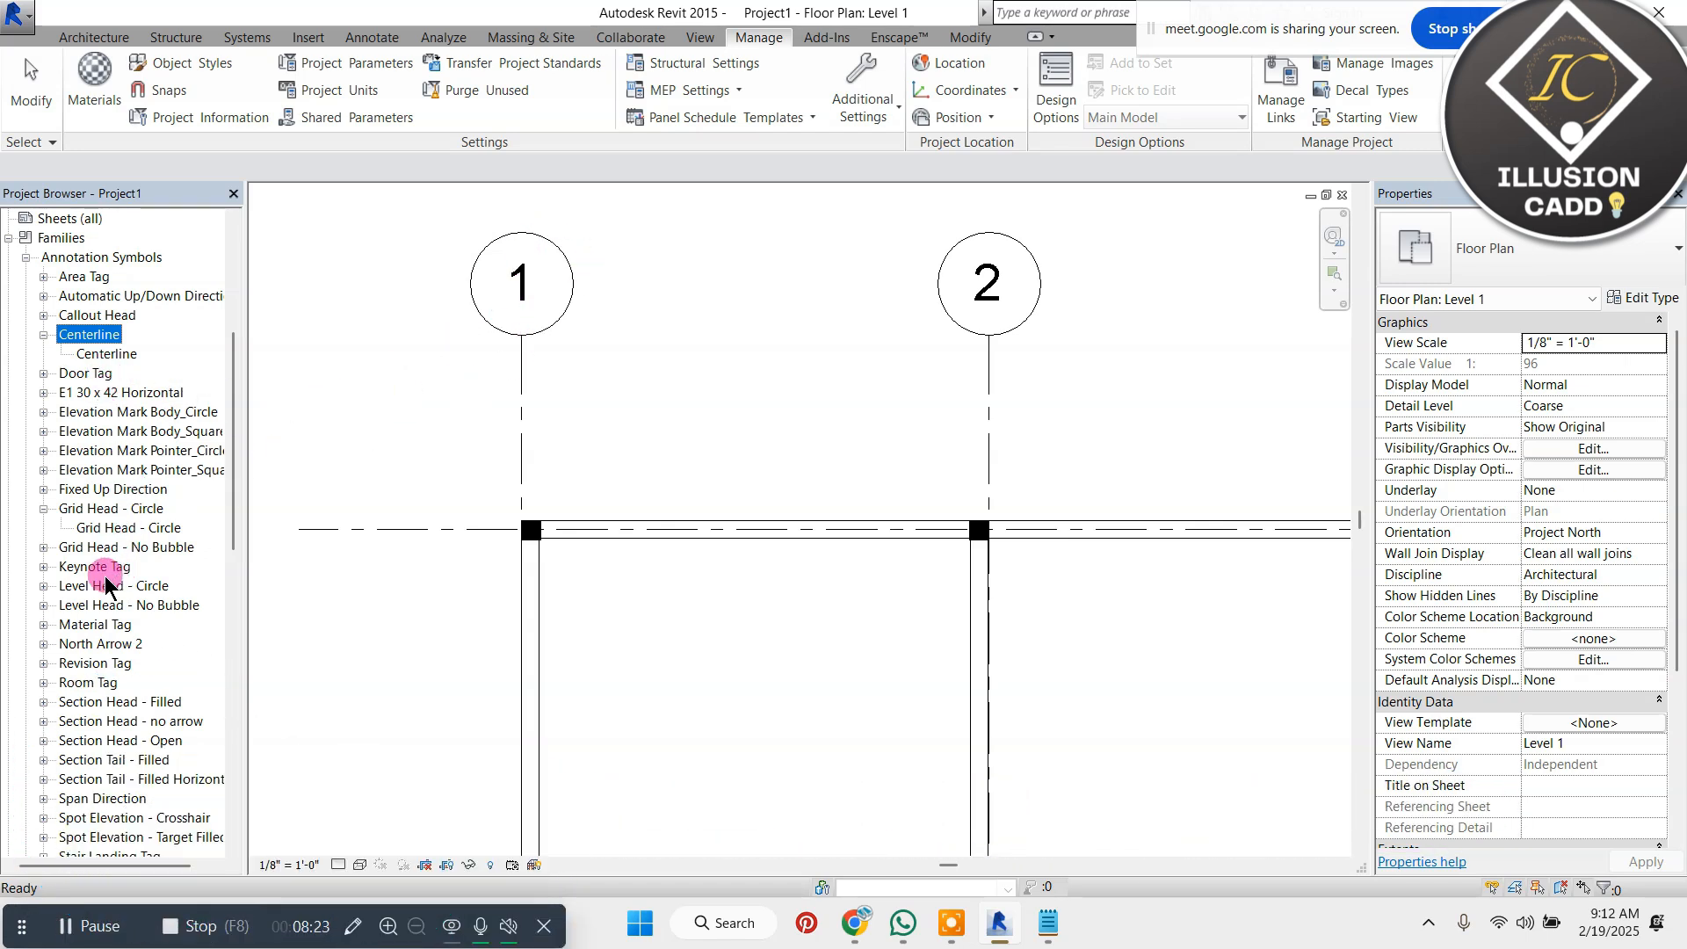
double_click(154, 531)
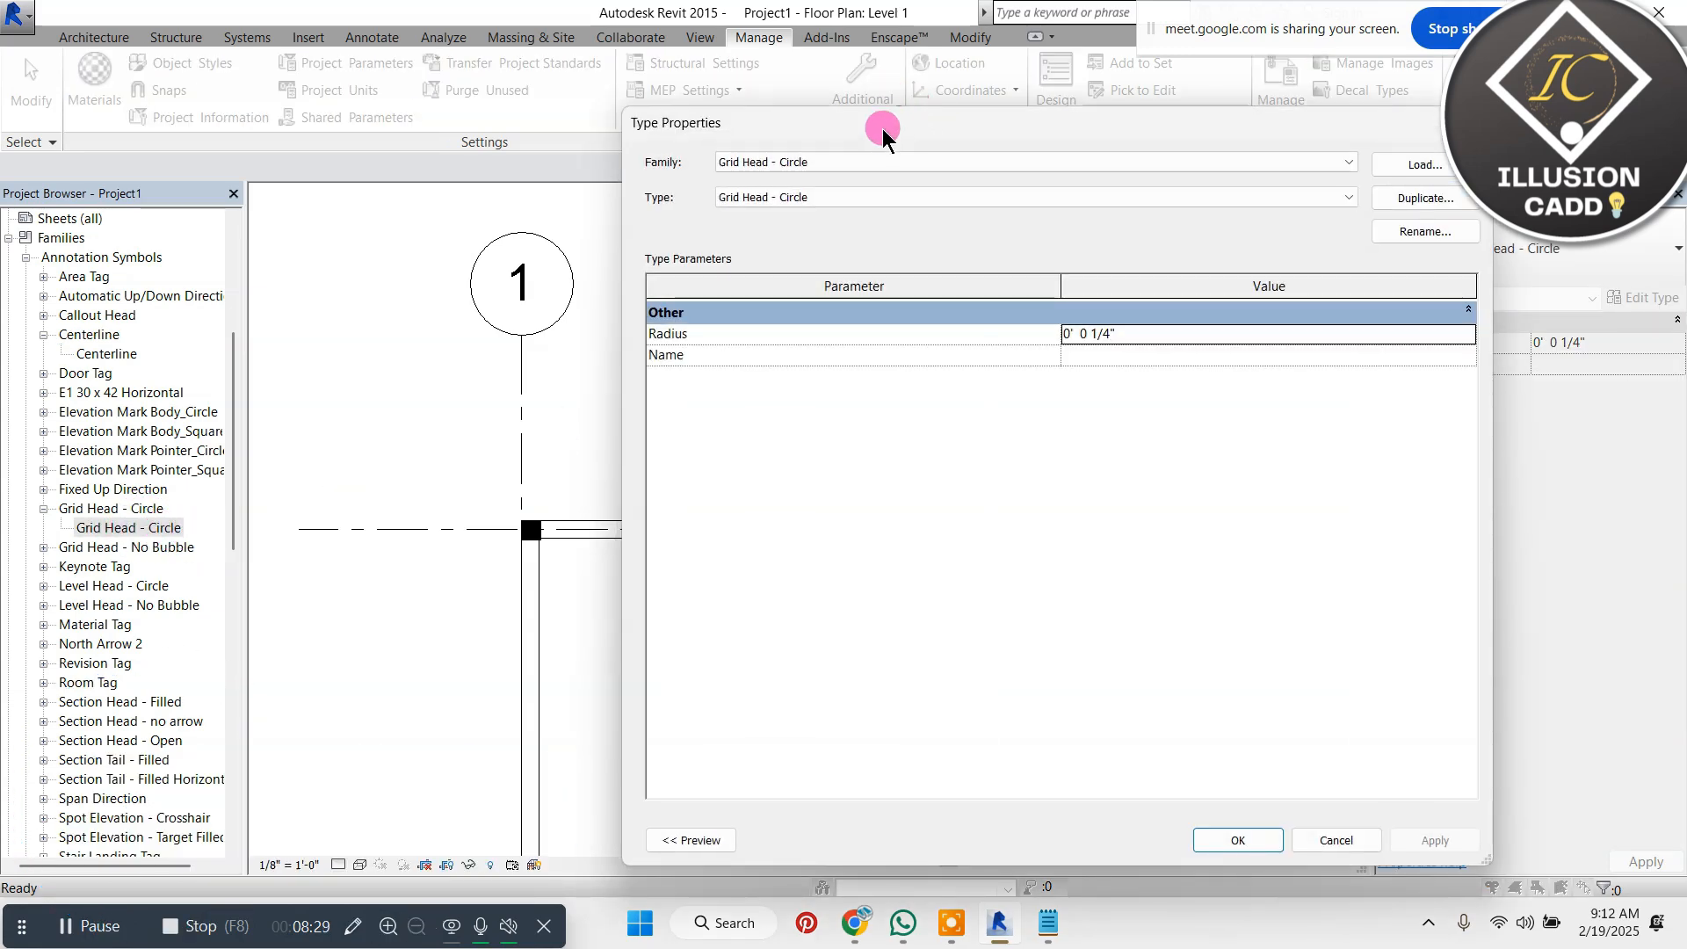
left_click_drag(881, 124, 962, 78)
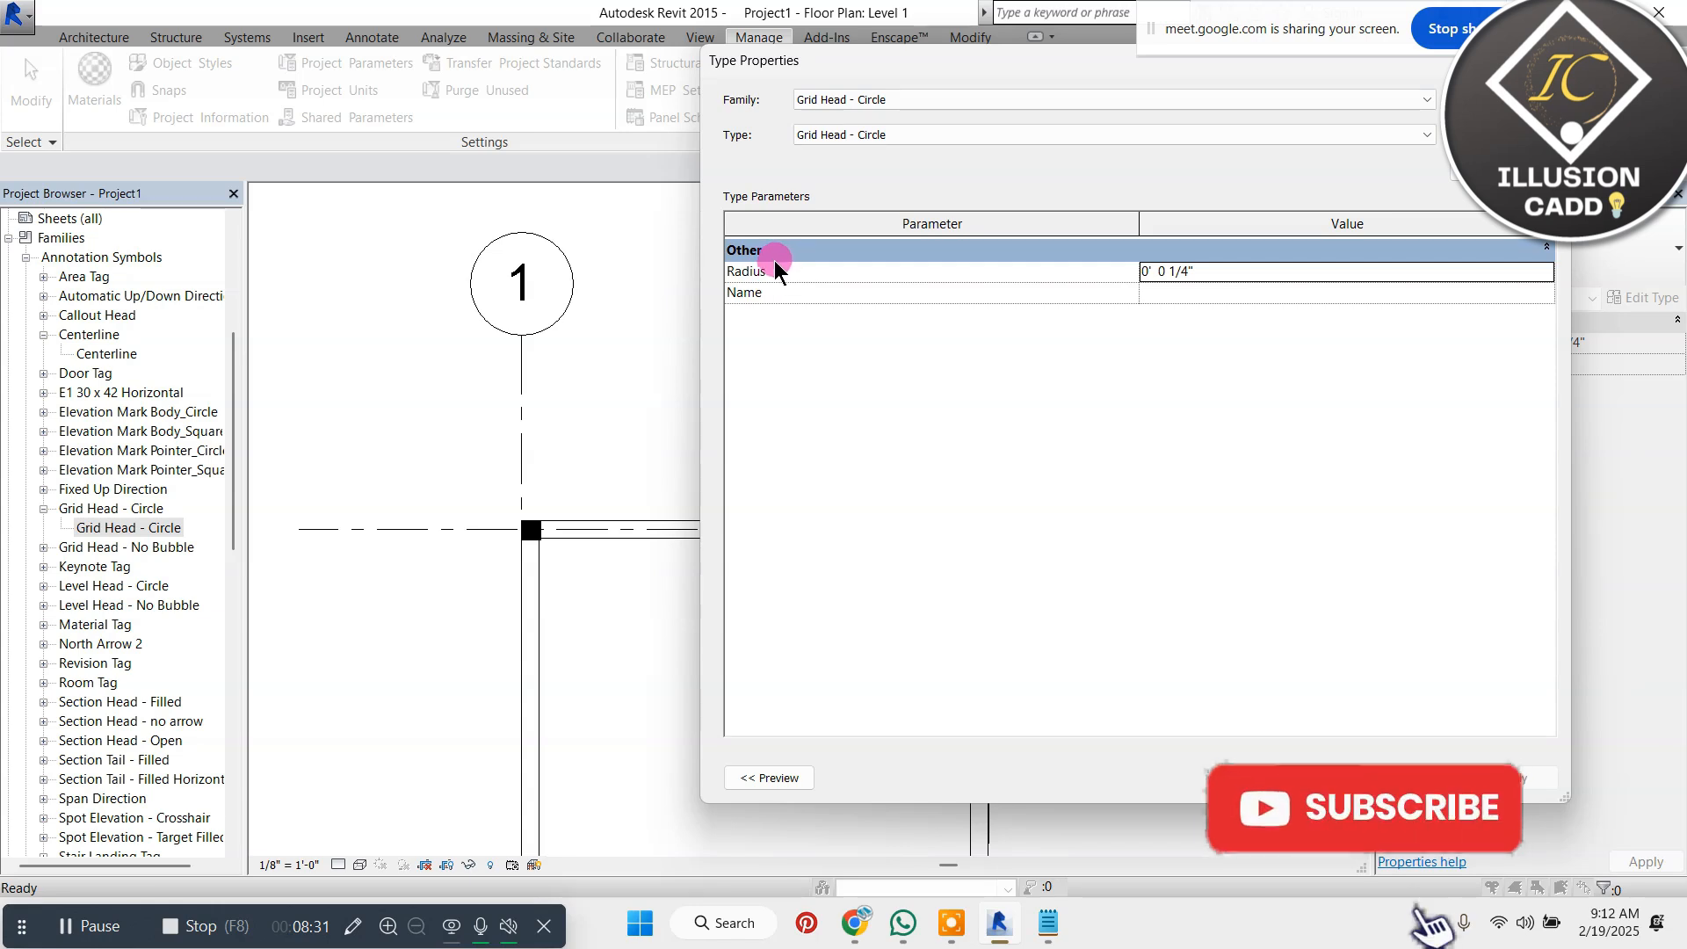
left_click(1196, 271)
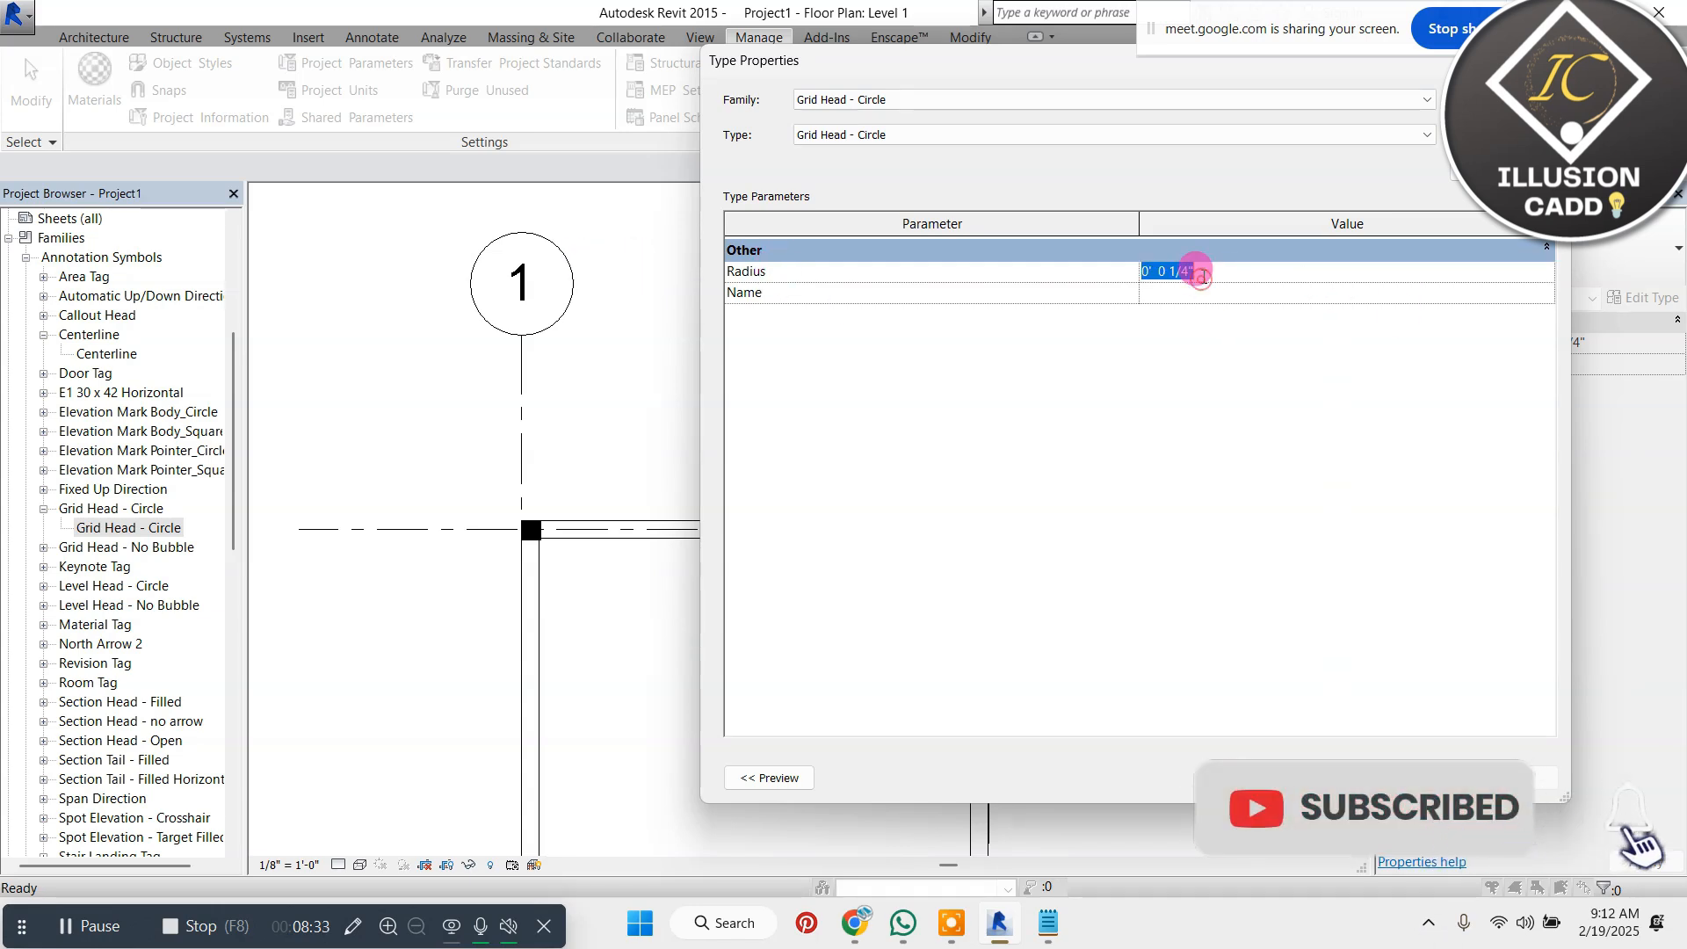
type(".05")
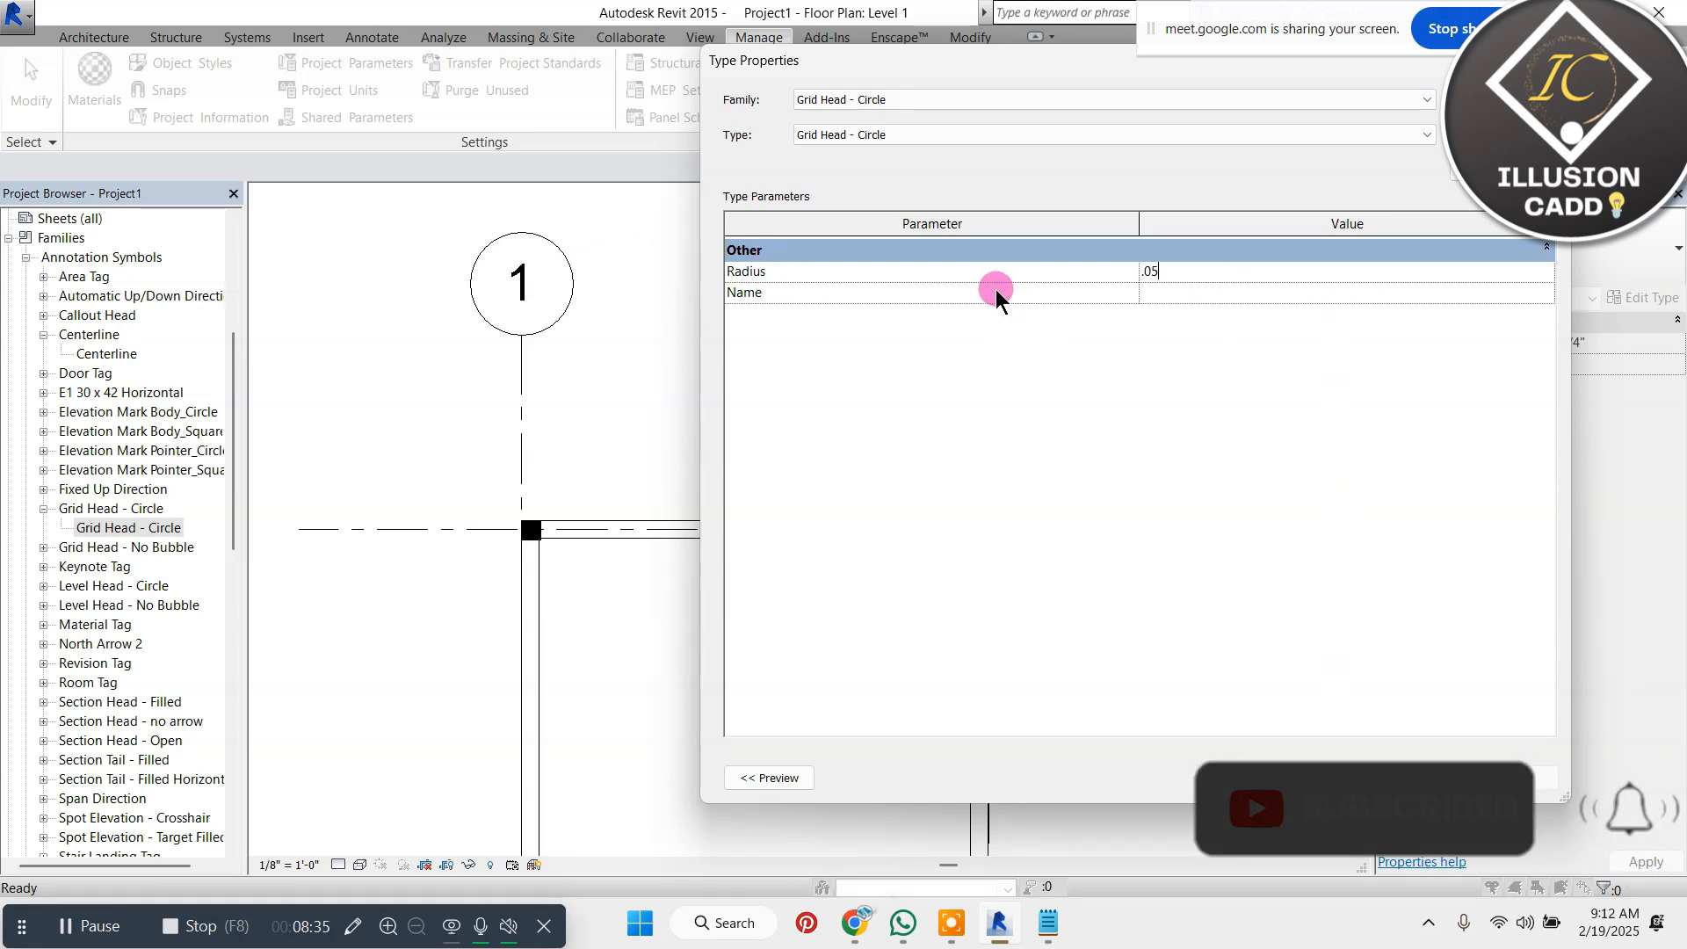
left_click(1367, 632)
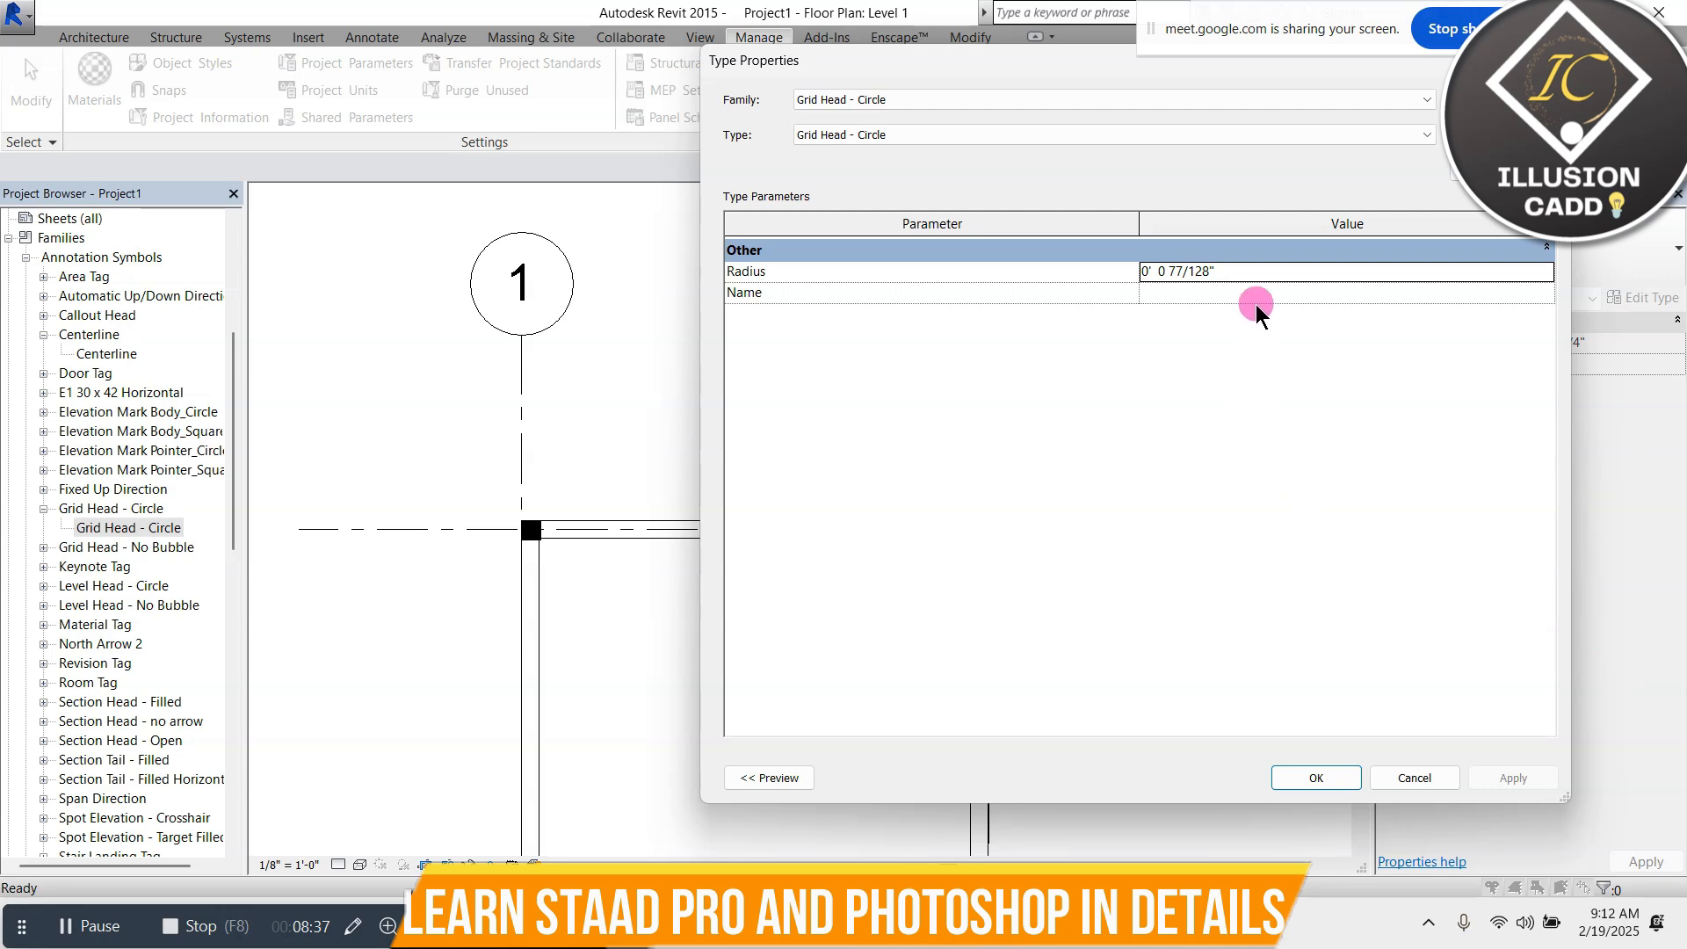
left_click(1272, 272)
left_click(1273, 291)
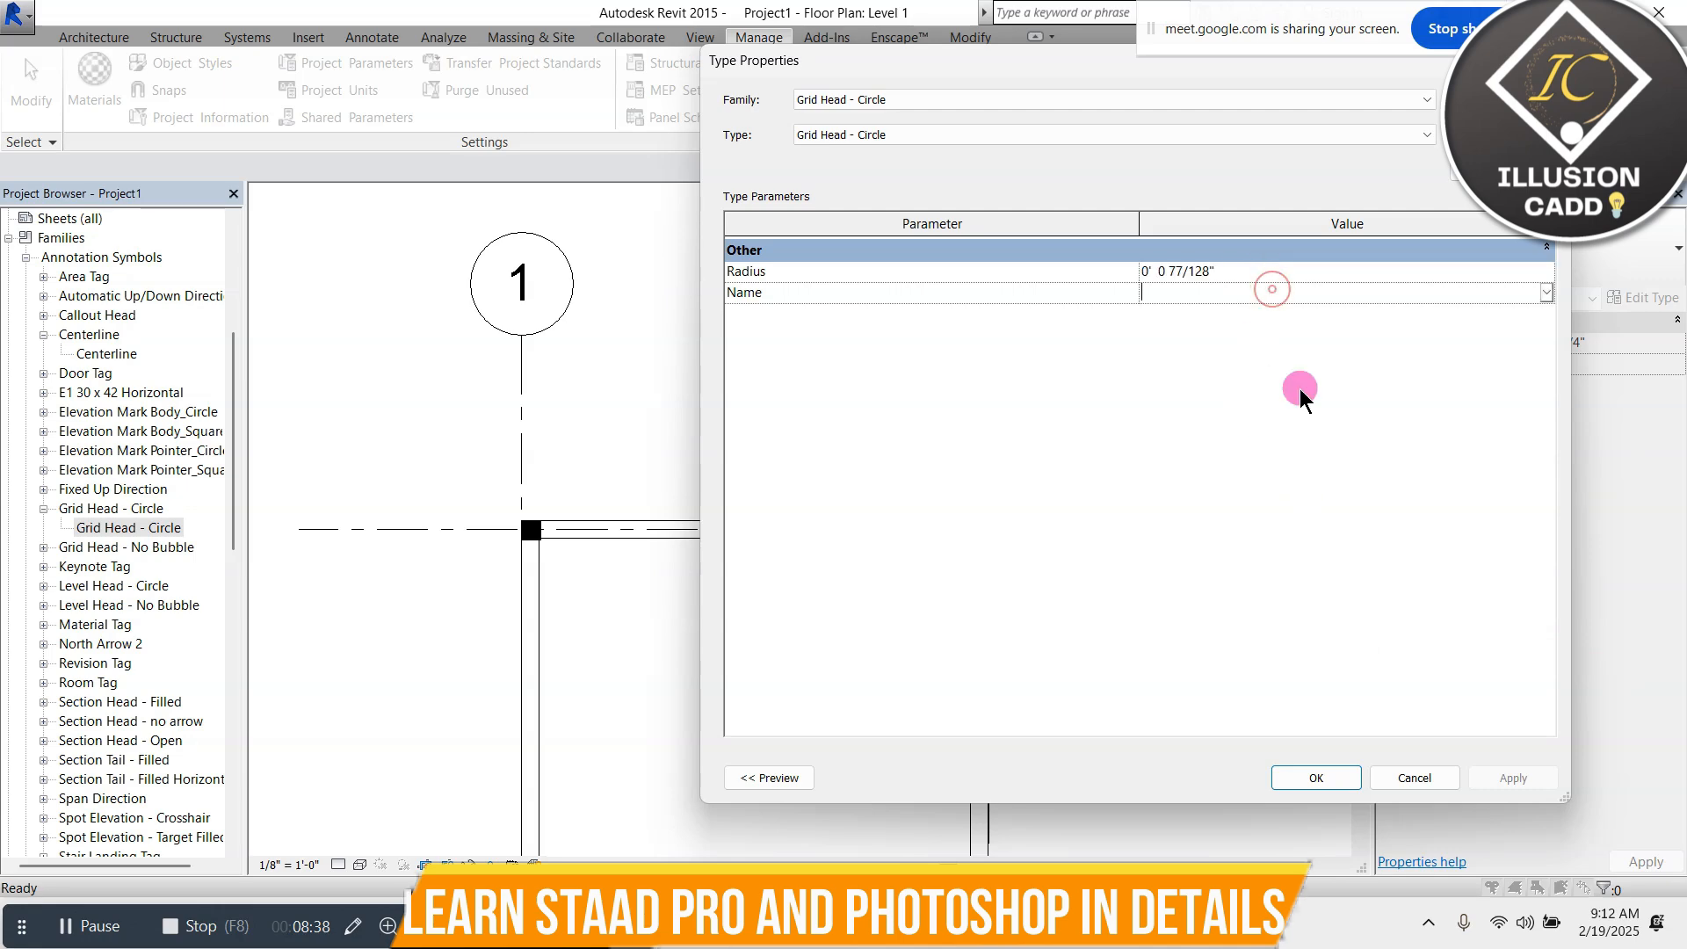
left_click(1315, 778)
Re-enter the Grid Head - Circle radius as 0.05 and accept the type properties
double_click(161, 531)
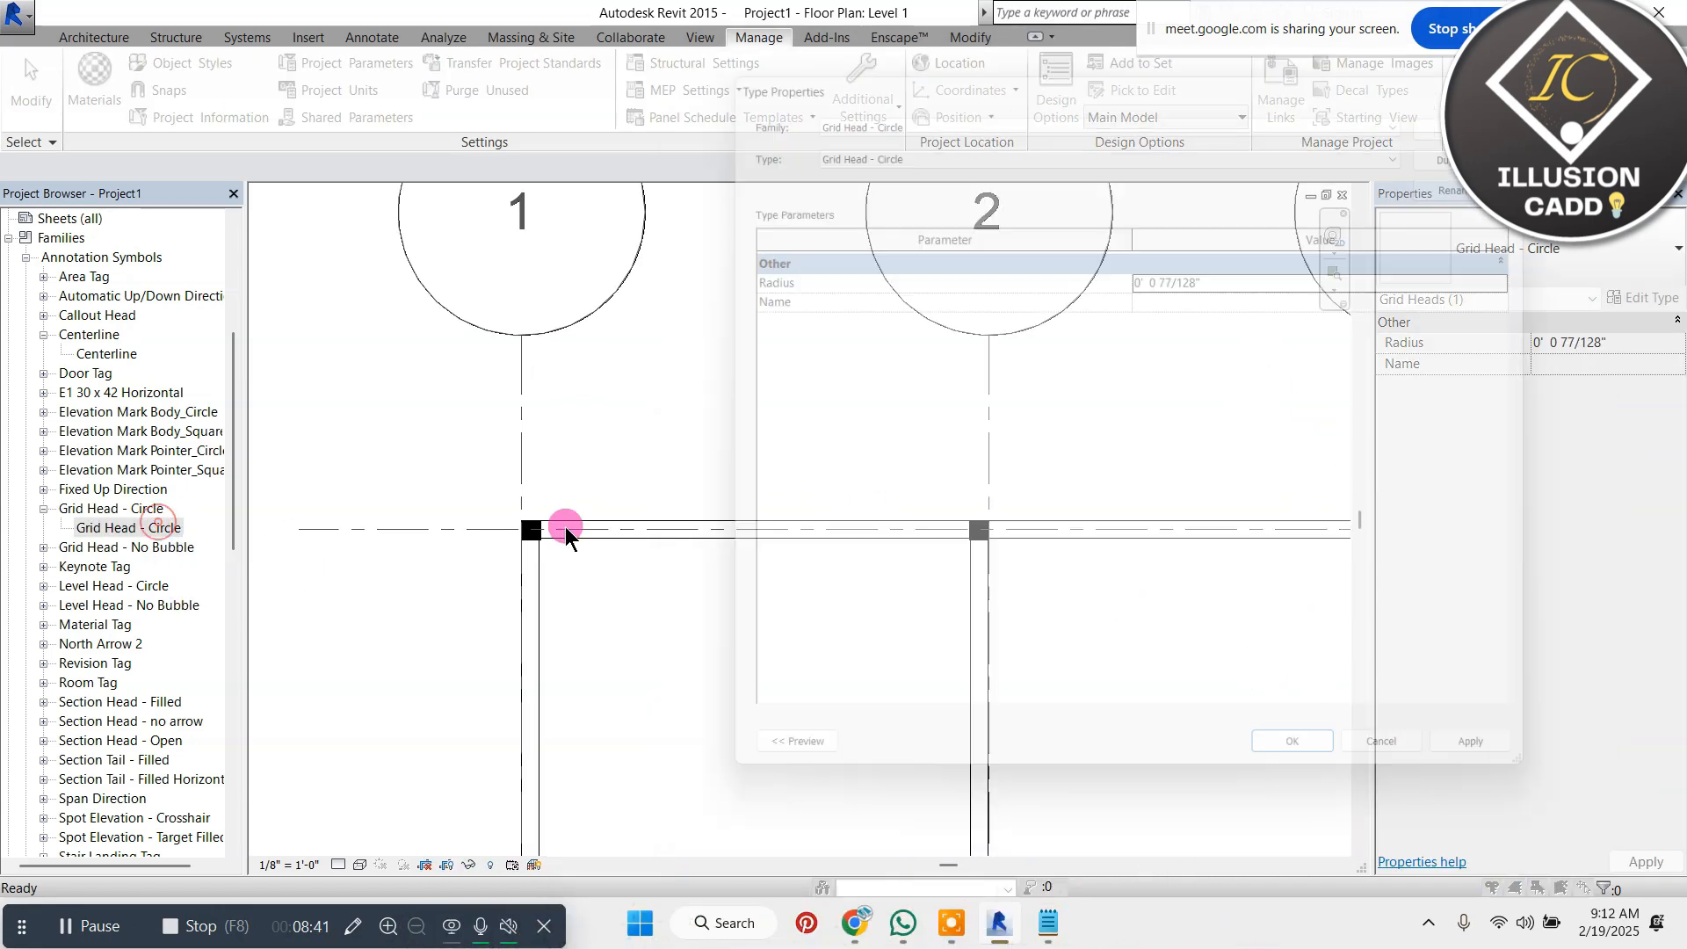
left_click(1230, 280)
type("00")
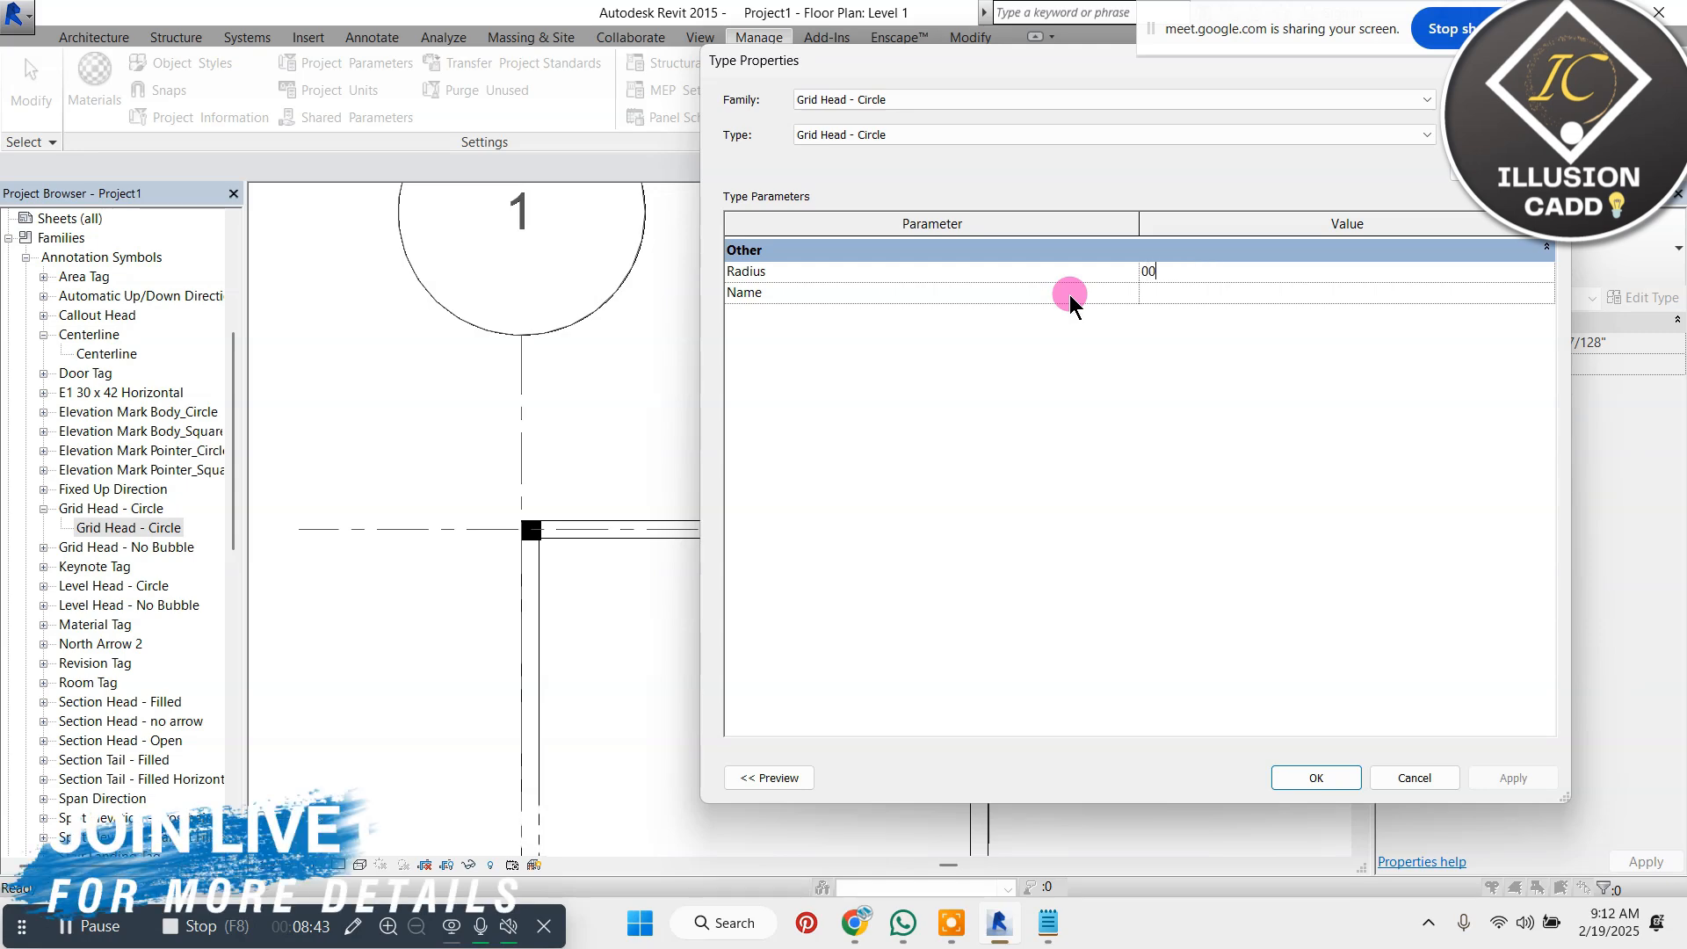
type(".05")
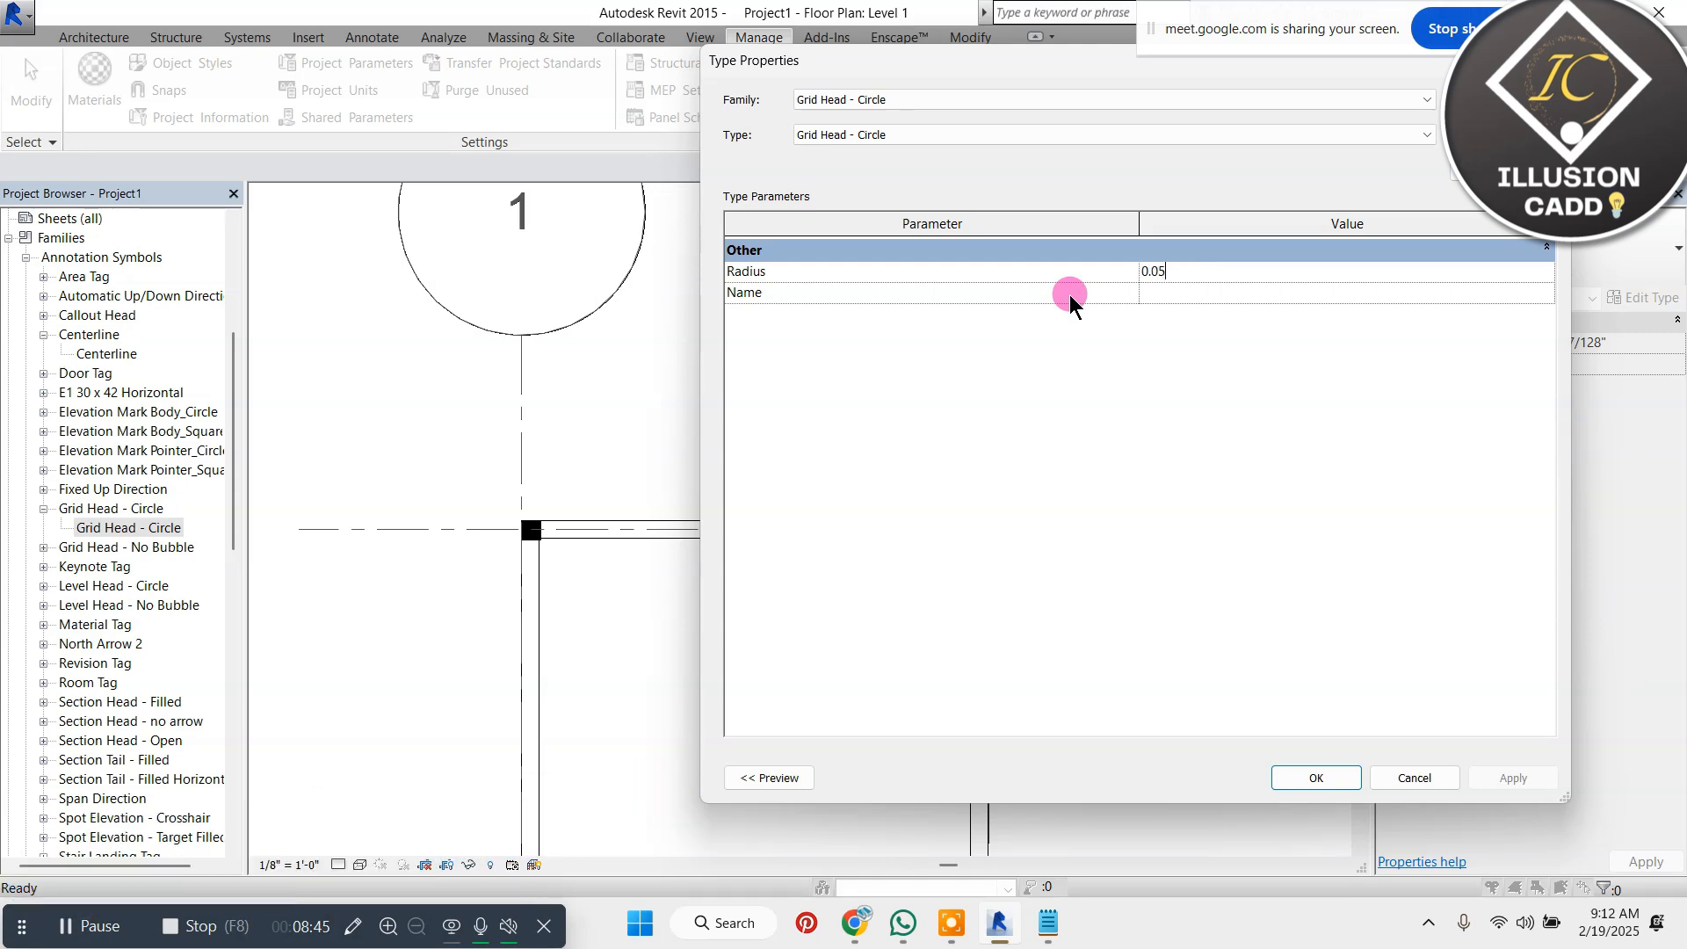
left_click(1318, 777)
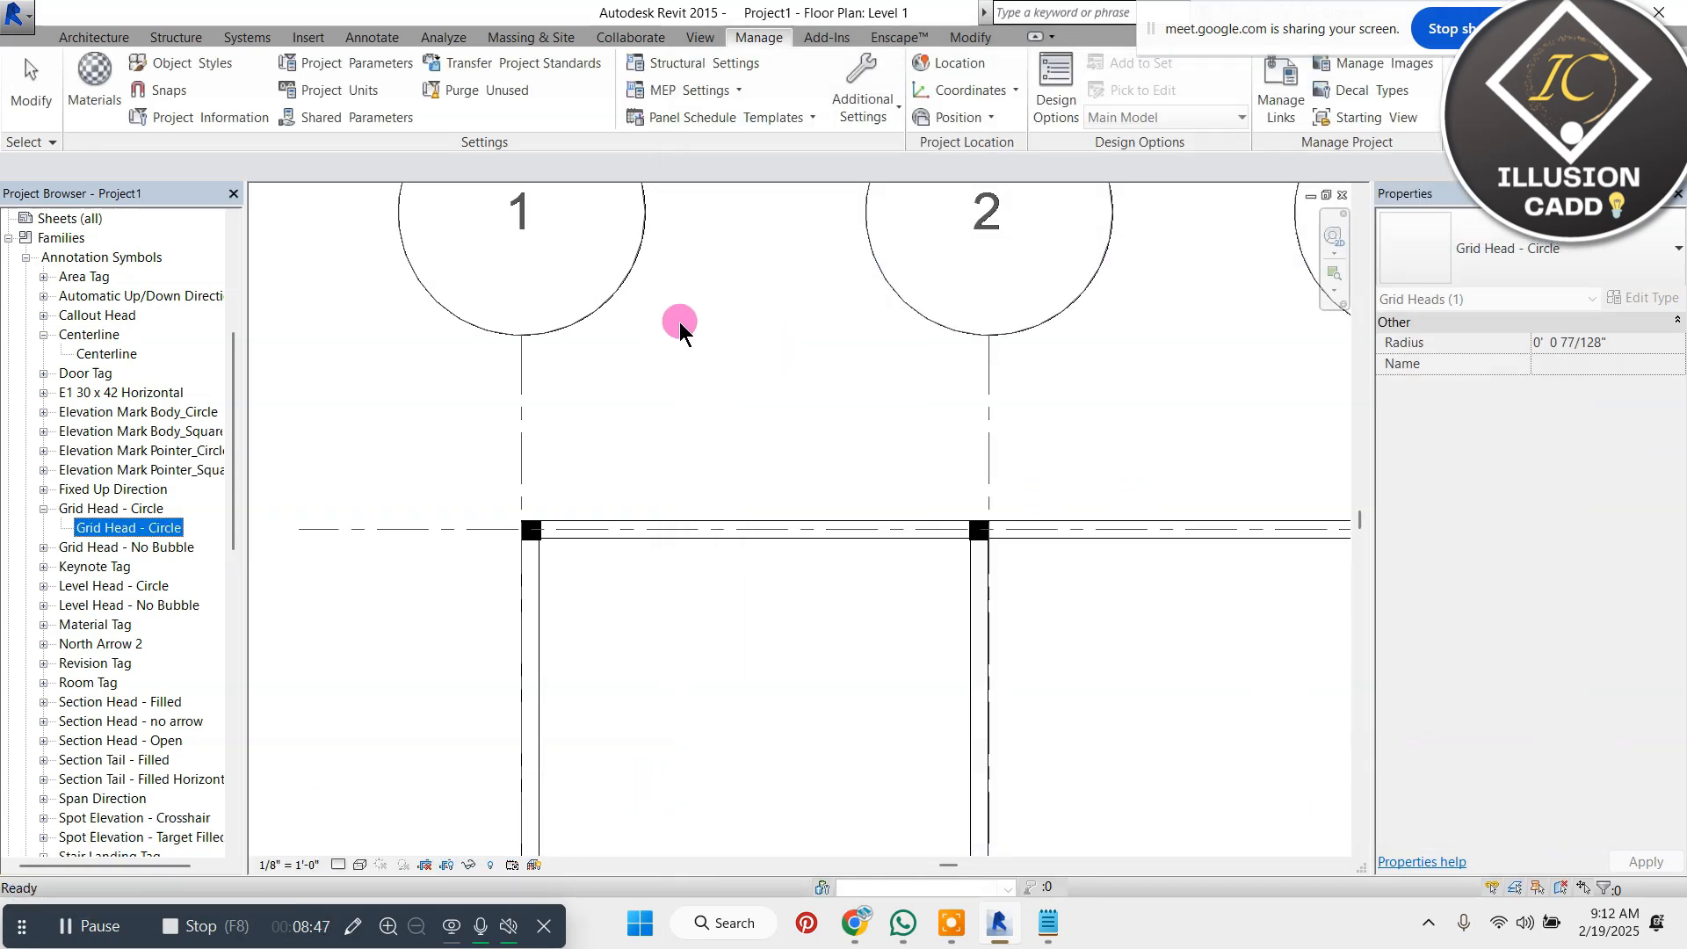
Reduce the Grid Head - Circle type's radius to 0' 0 9/128" and accept it
double_click(136, 534)
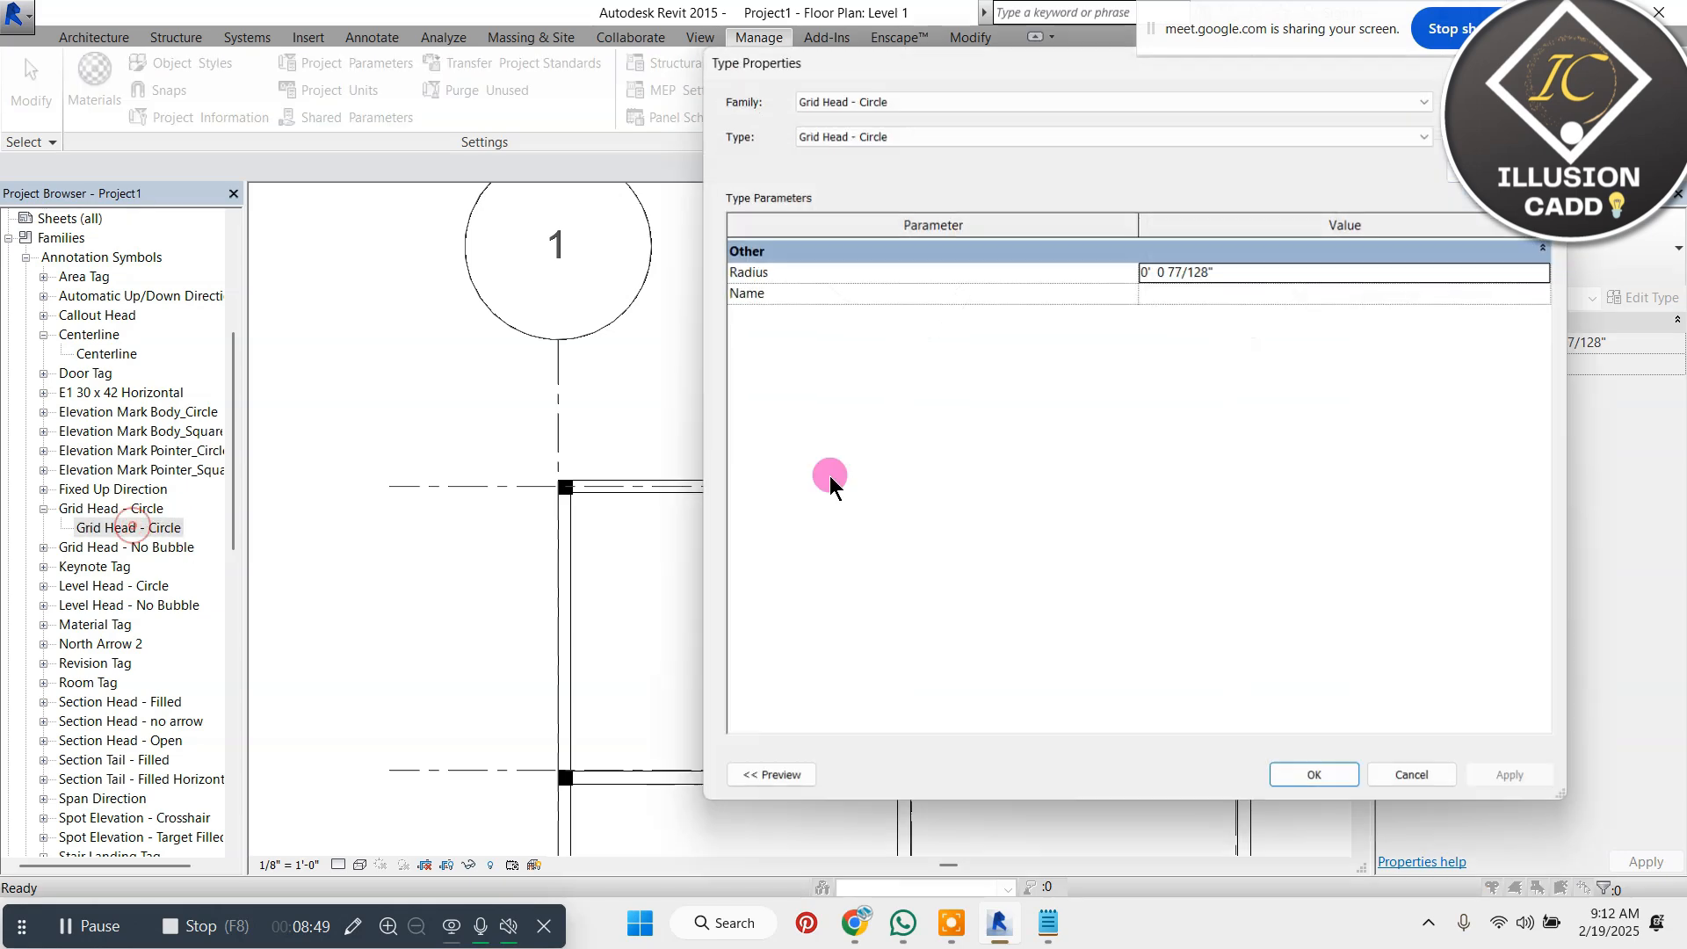
left_click(1255, 269)
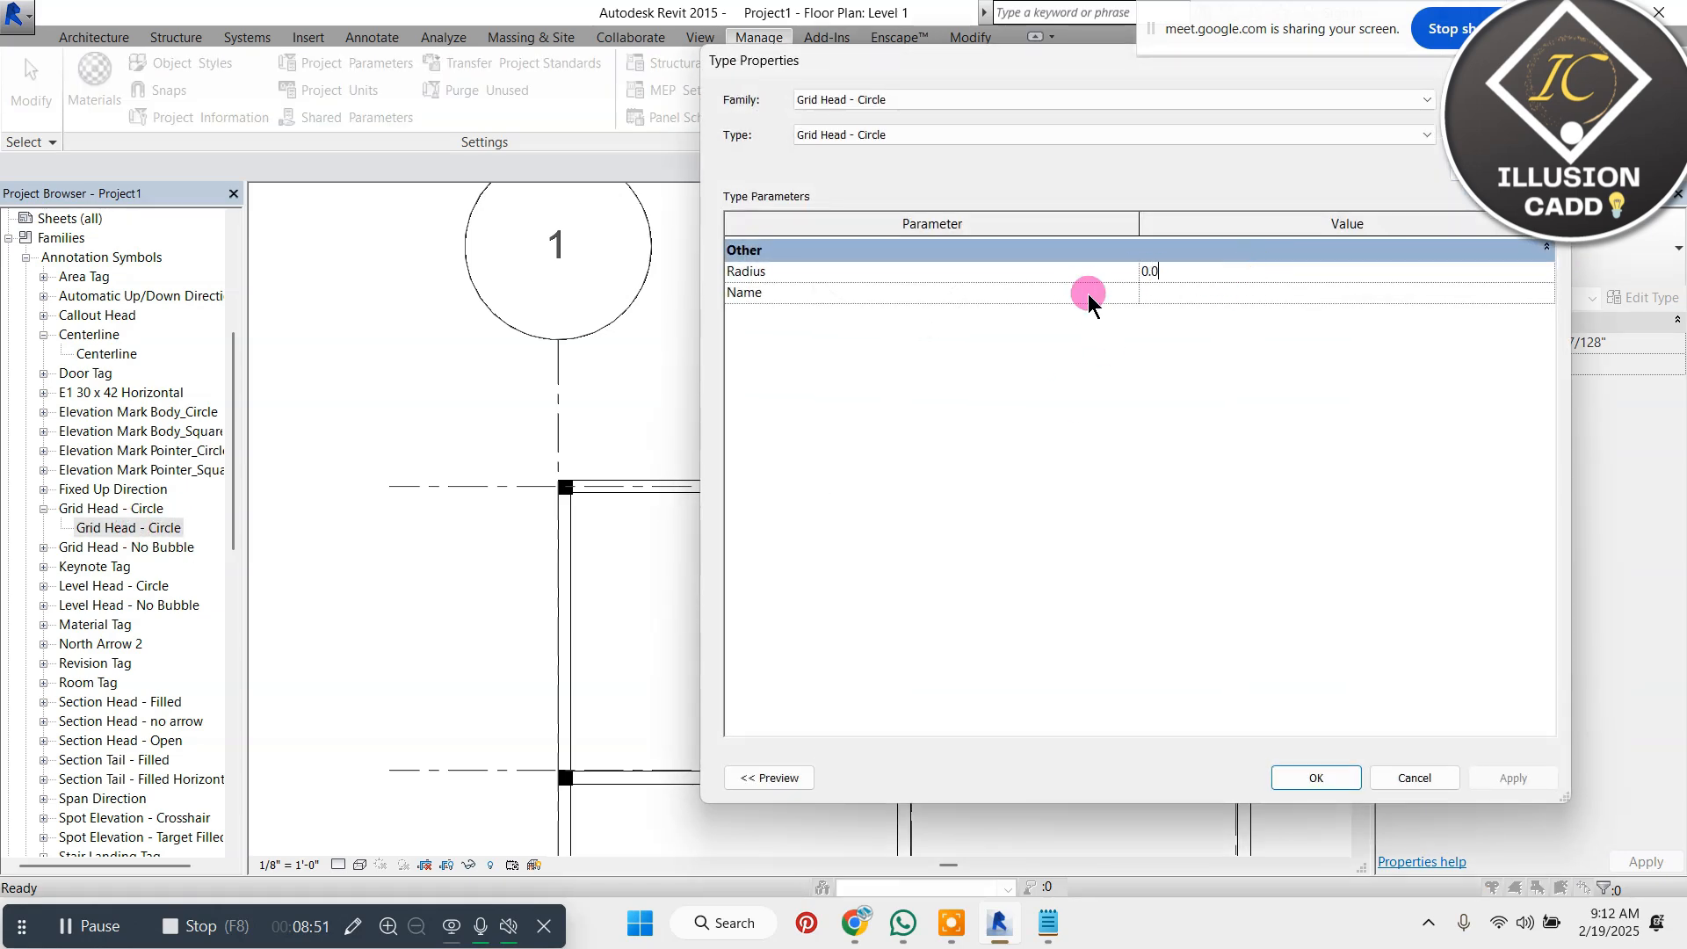
left_click(1327, 778)
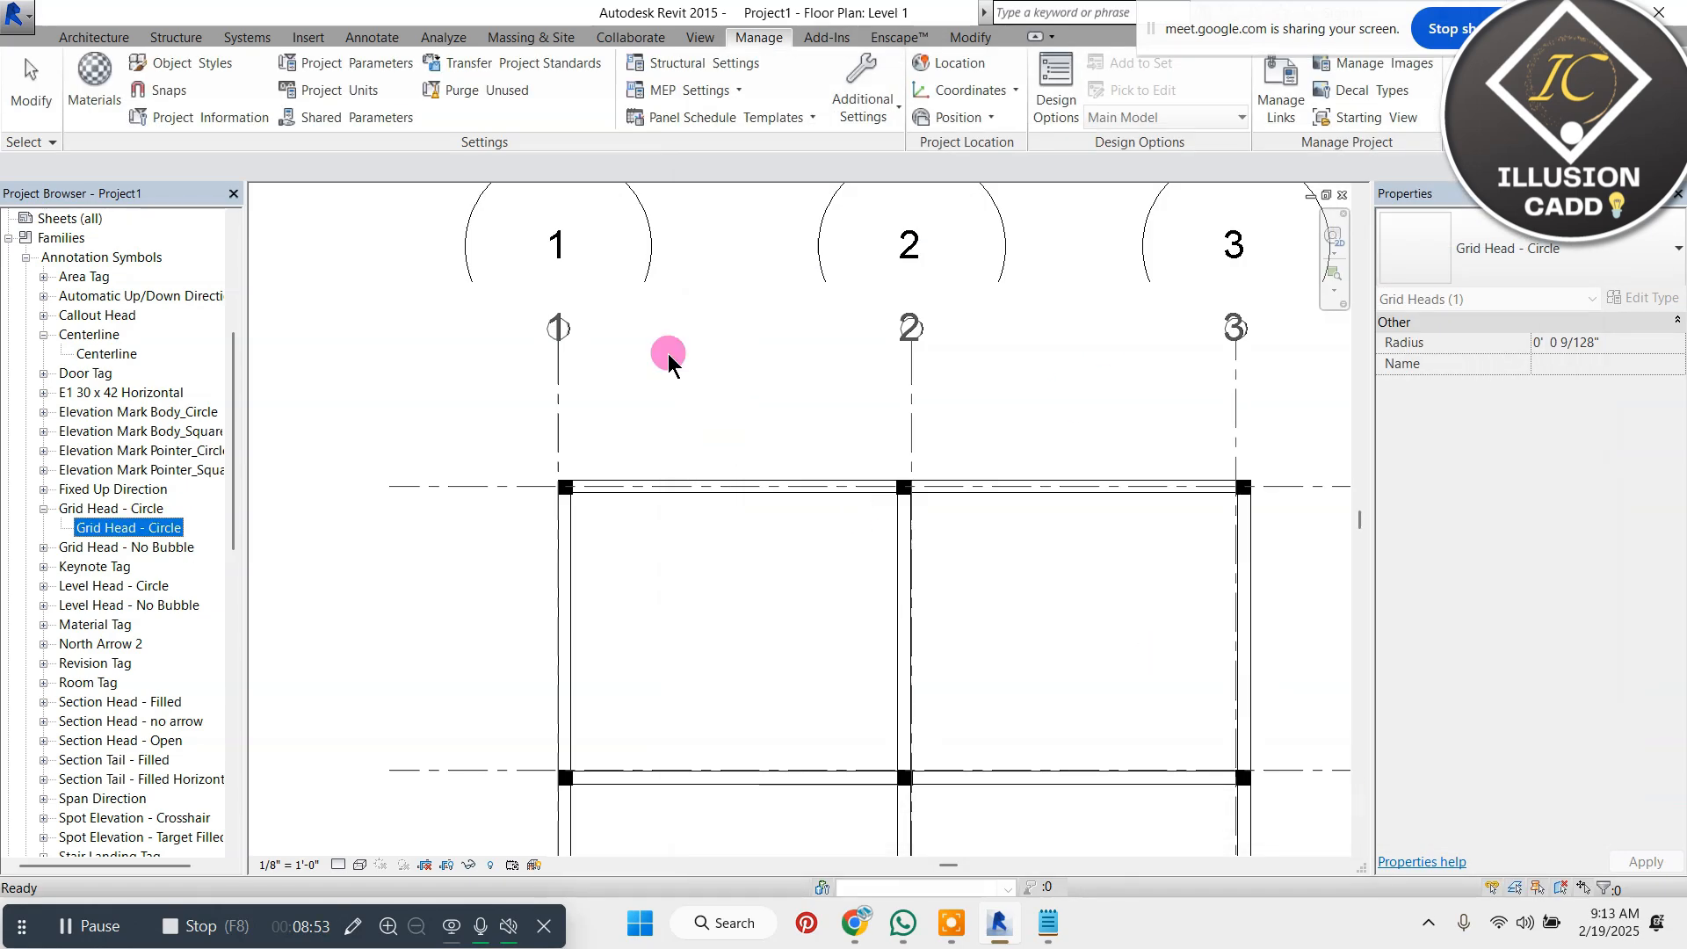
Set the Grid Head - Circle type's radius to .012 and accept the type properties
scroll(686, 352, "up", 5)
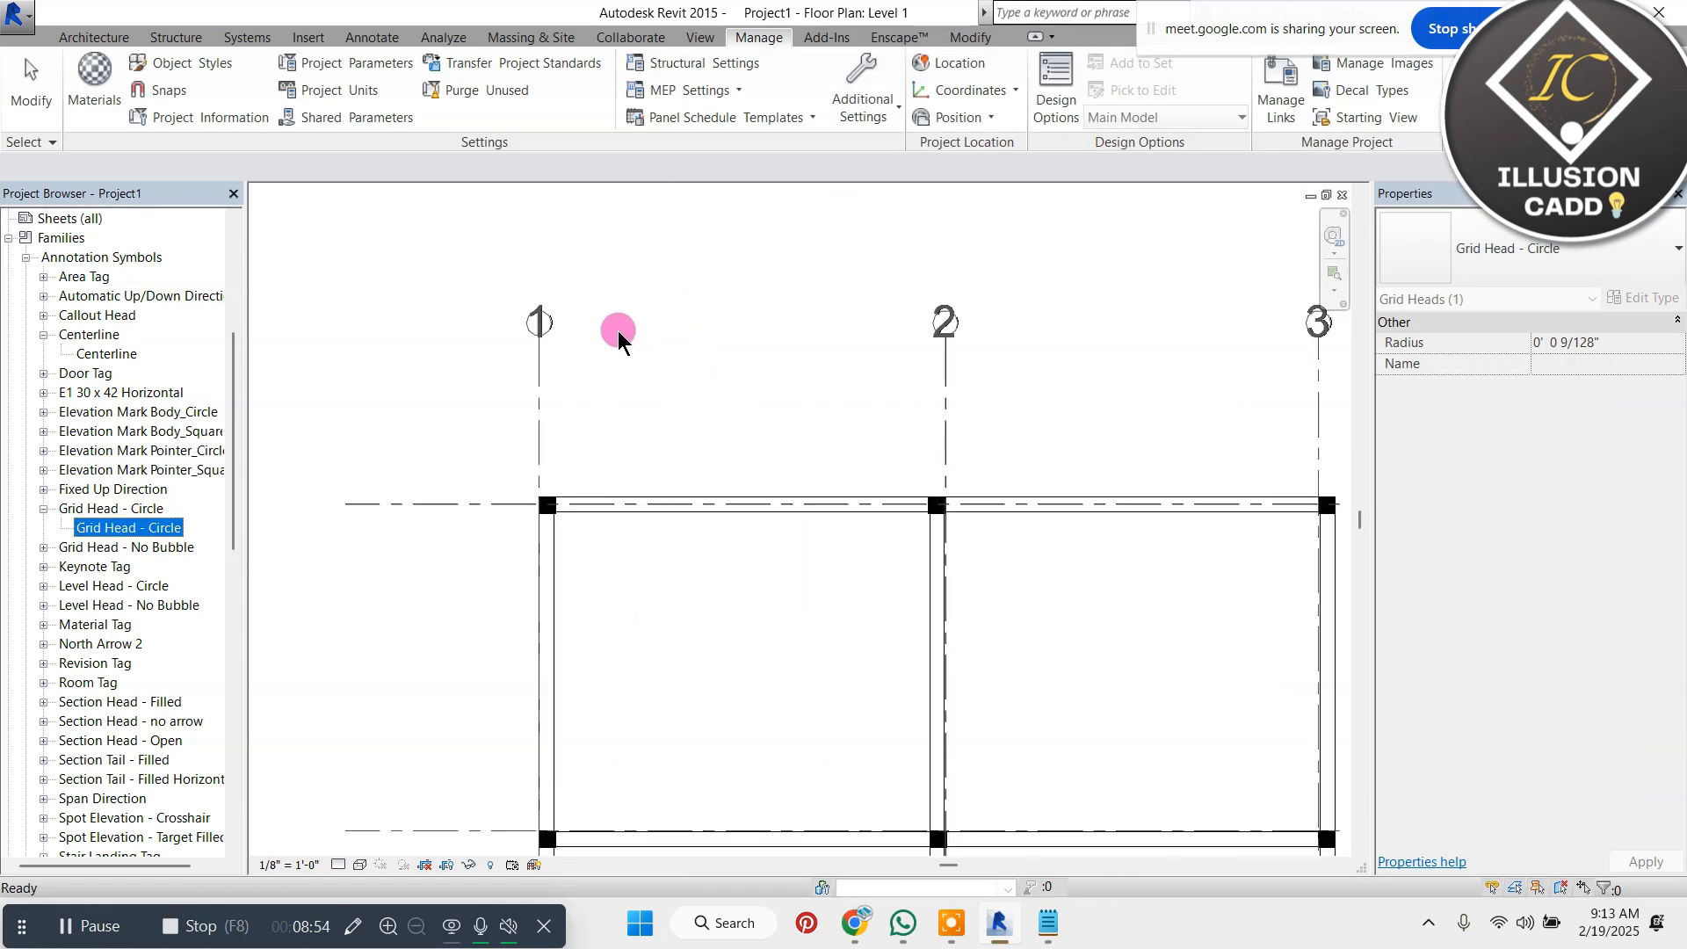
double_click(132, 528)
left_click(1264, 255)
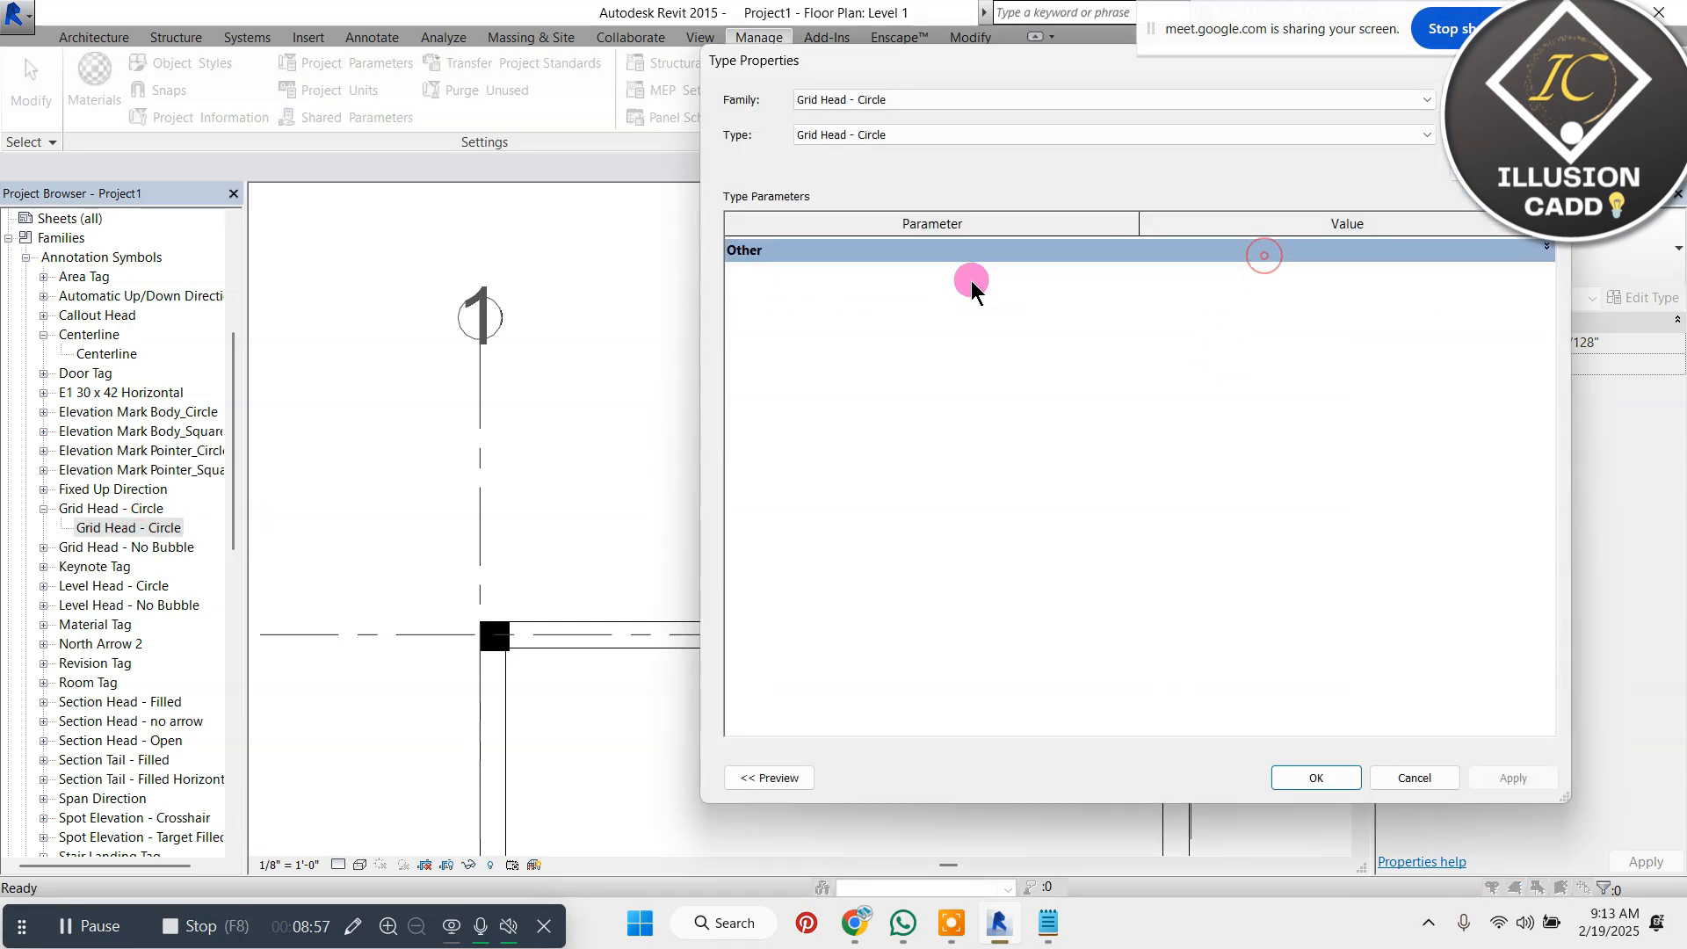
left_click(1178, 256)
left_click_drag(1210, 271, 1094, 270)
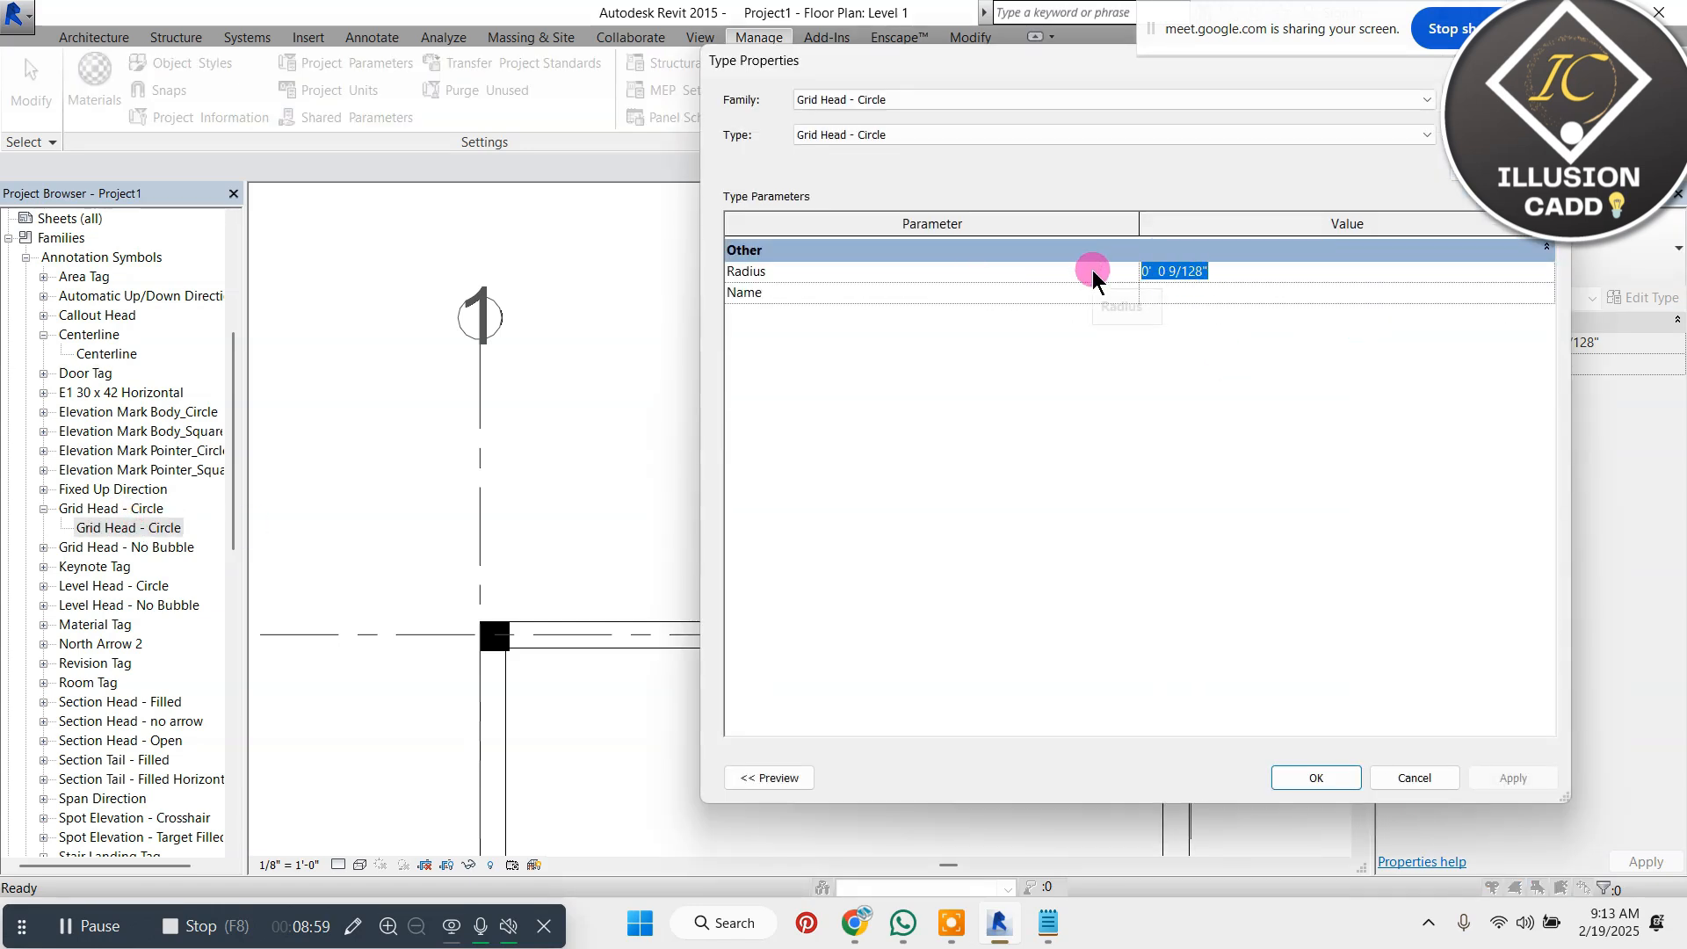
type(".012")
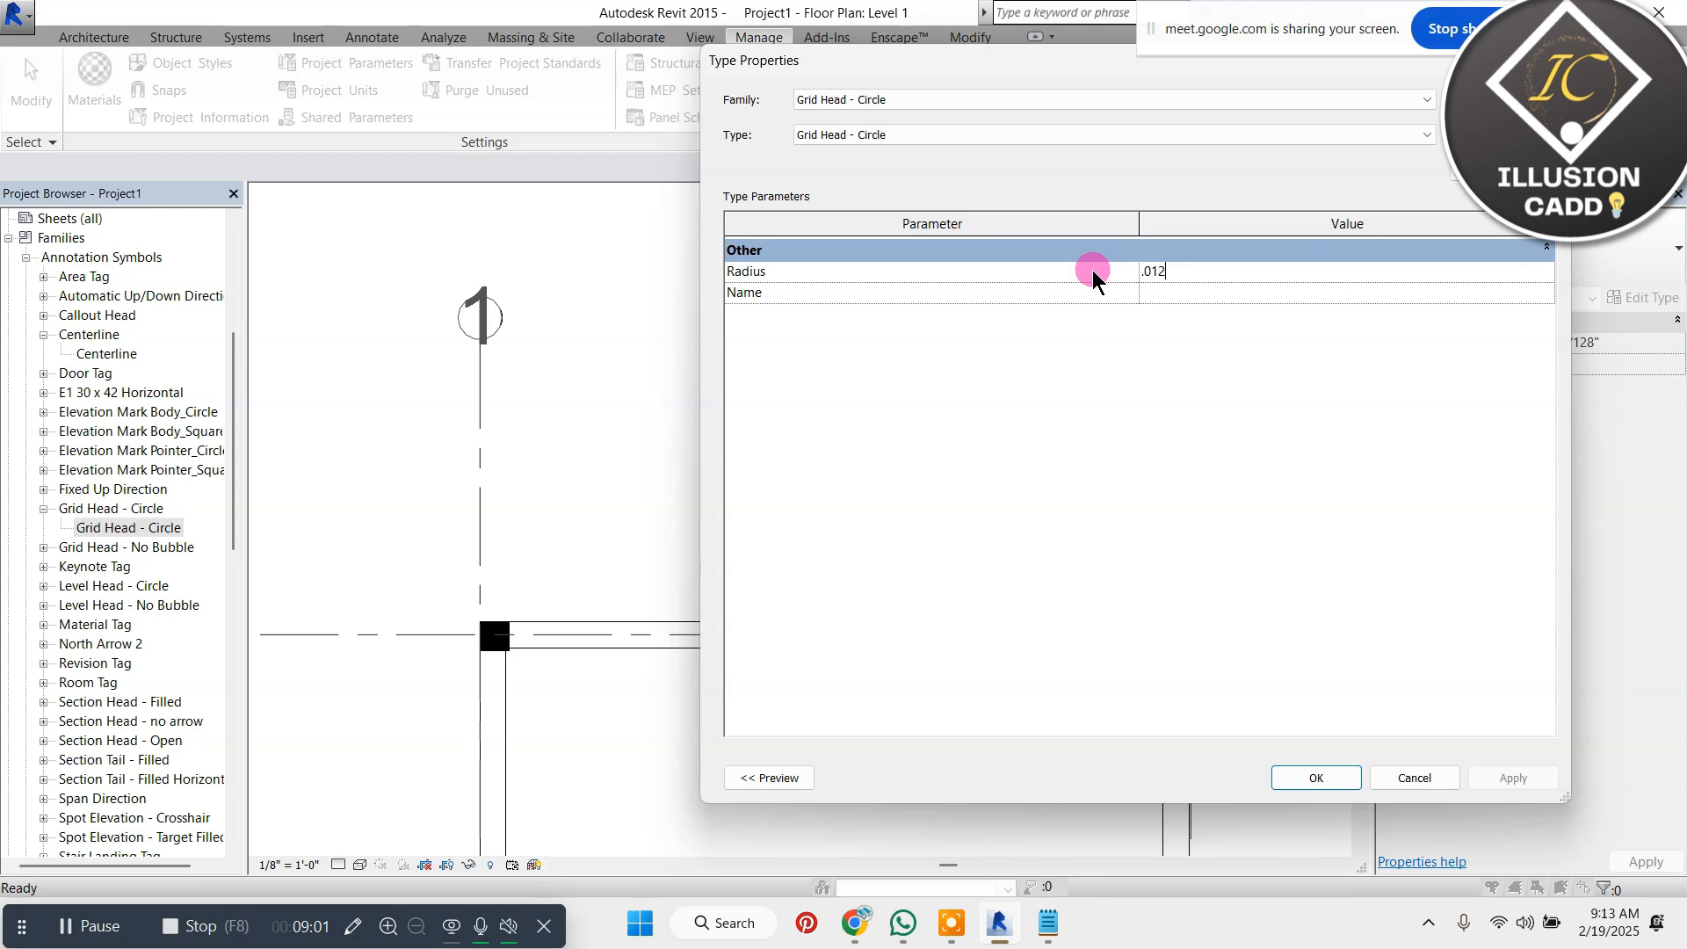
left_click(1348, 765)
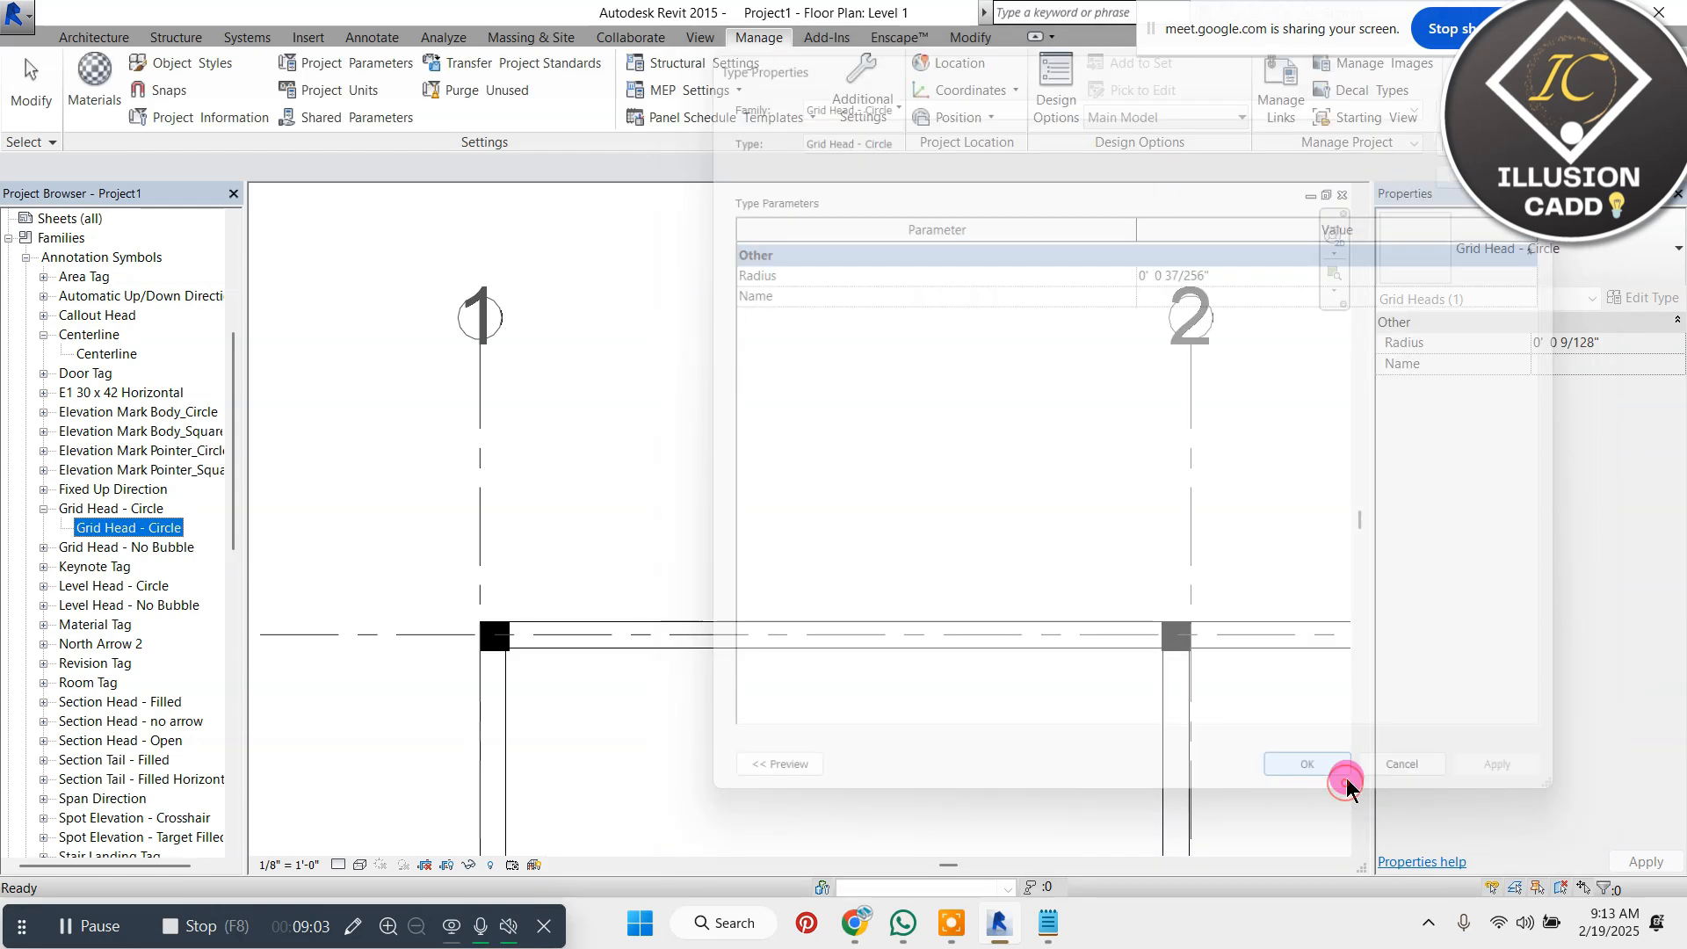
Examine the resized bubbles and their numbers on the grid lines around the floor plan
scroll(817, 462, "down", 2)
scroll(784, 293, "down", 3)
scroll(812, 246, "down", 3)
scroll(945, 309, "up", 4)
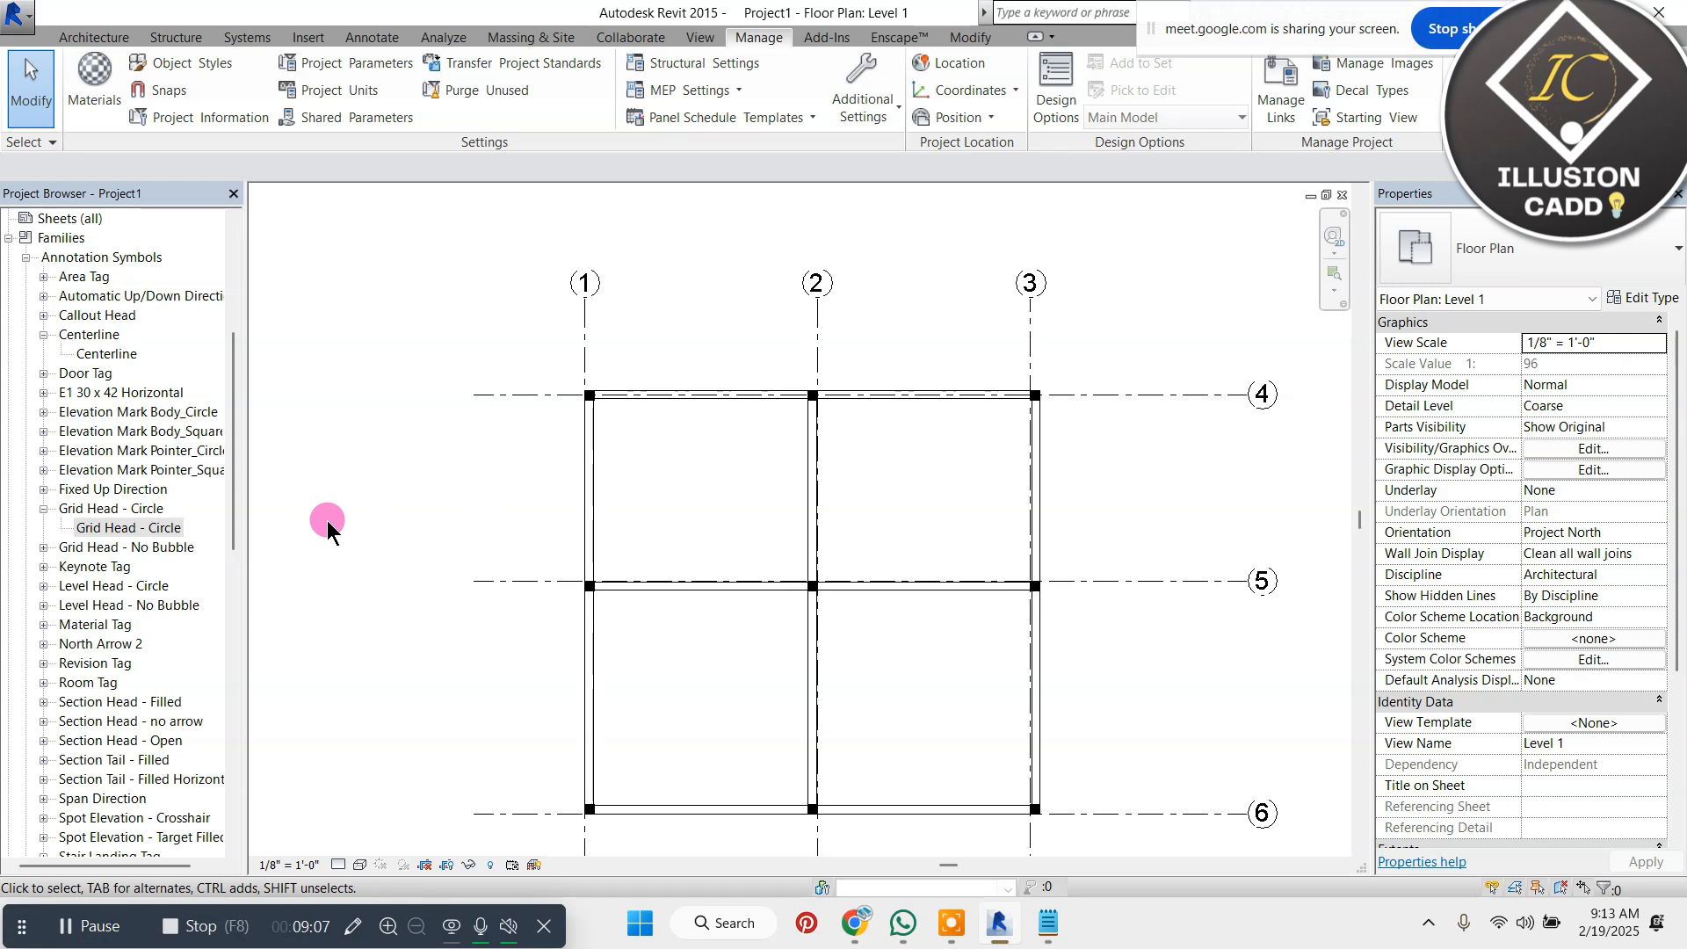
scroll(780, 299, "up", 2)
scroll(478, 219, "up", 3)
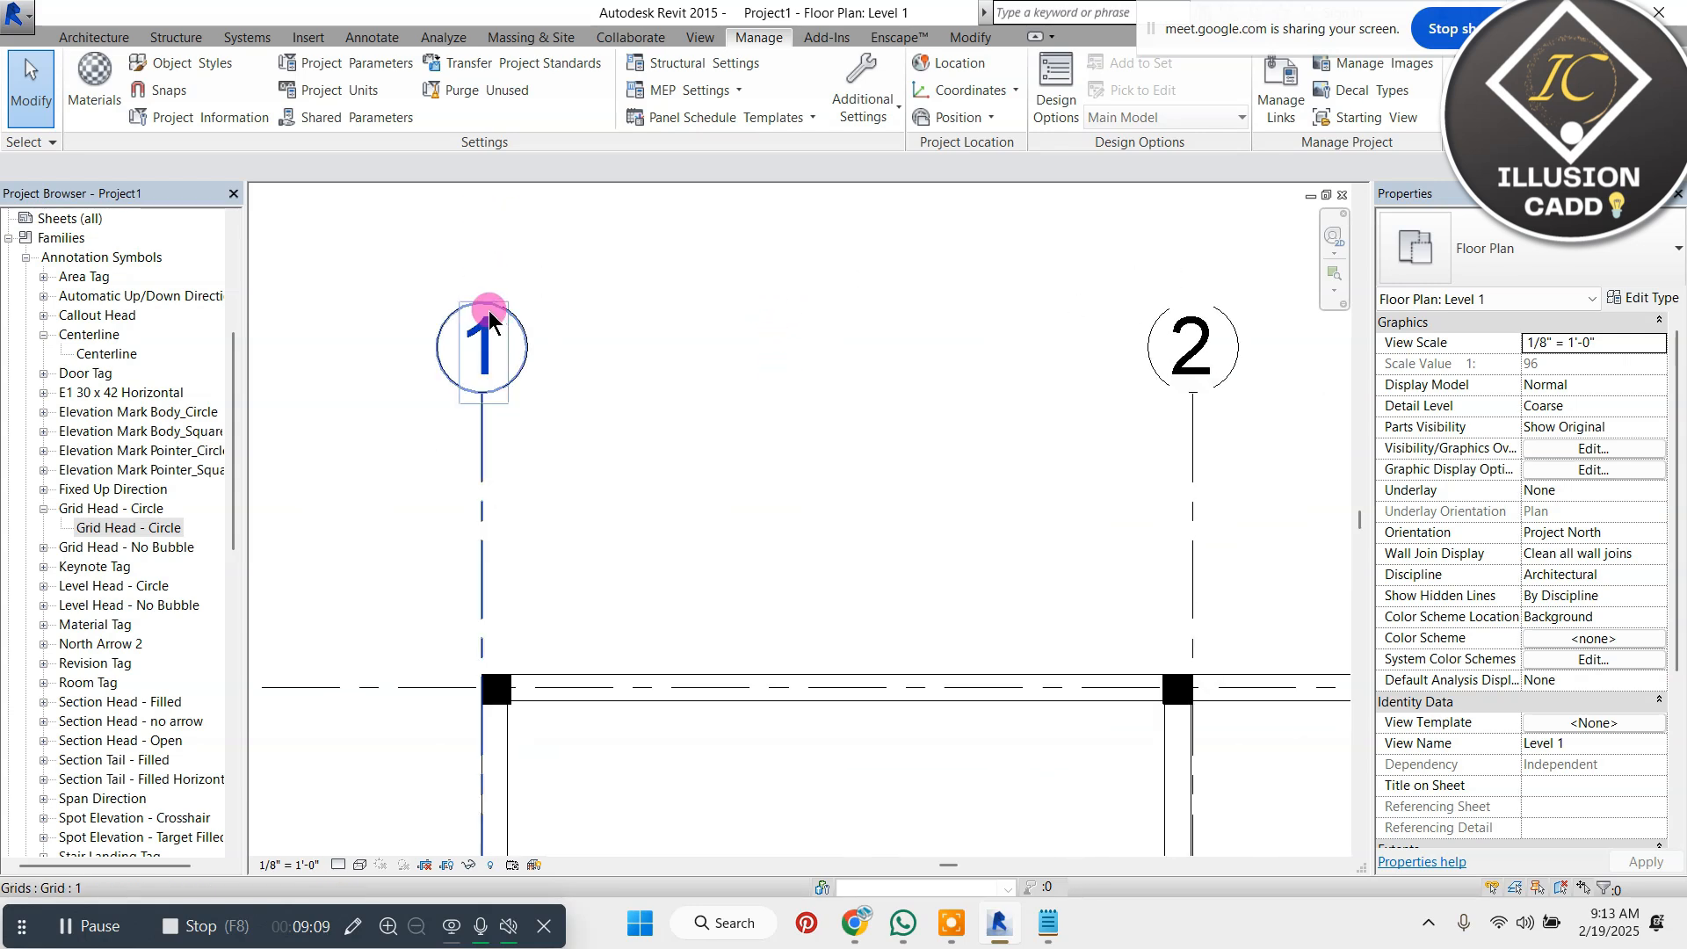
scroll(492, 316, "down", 4)
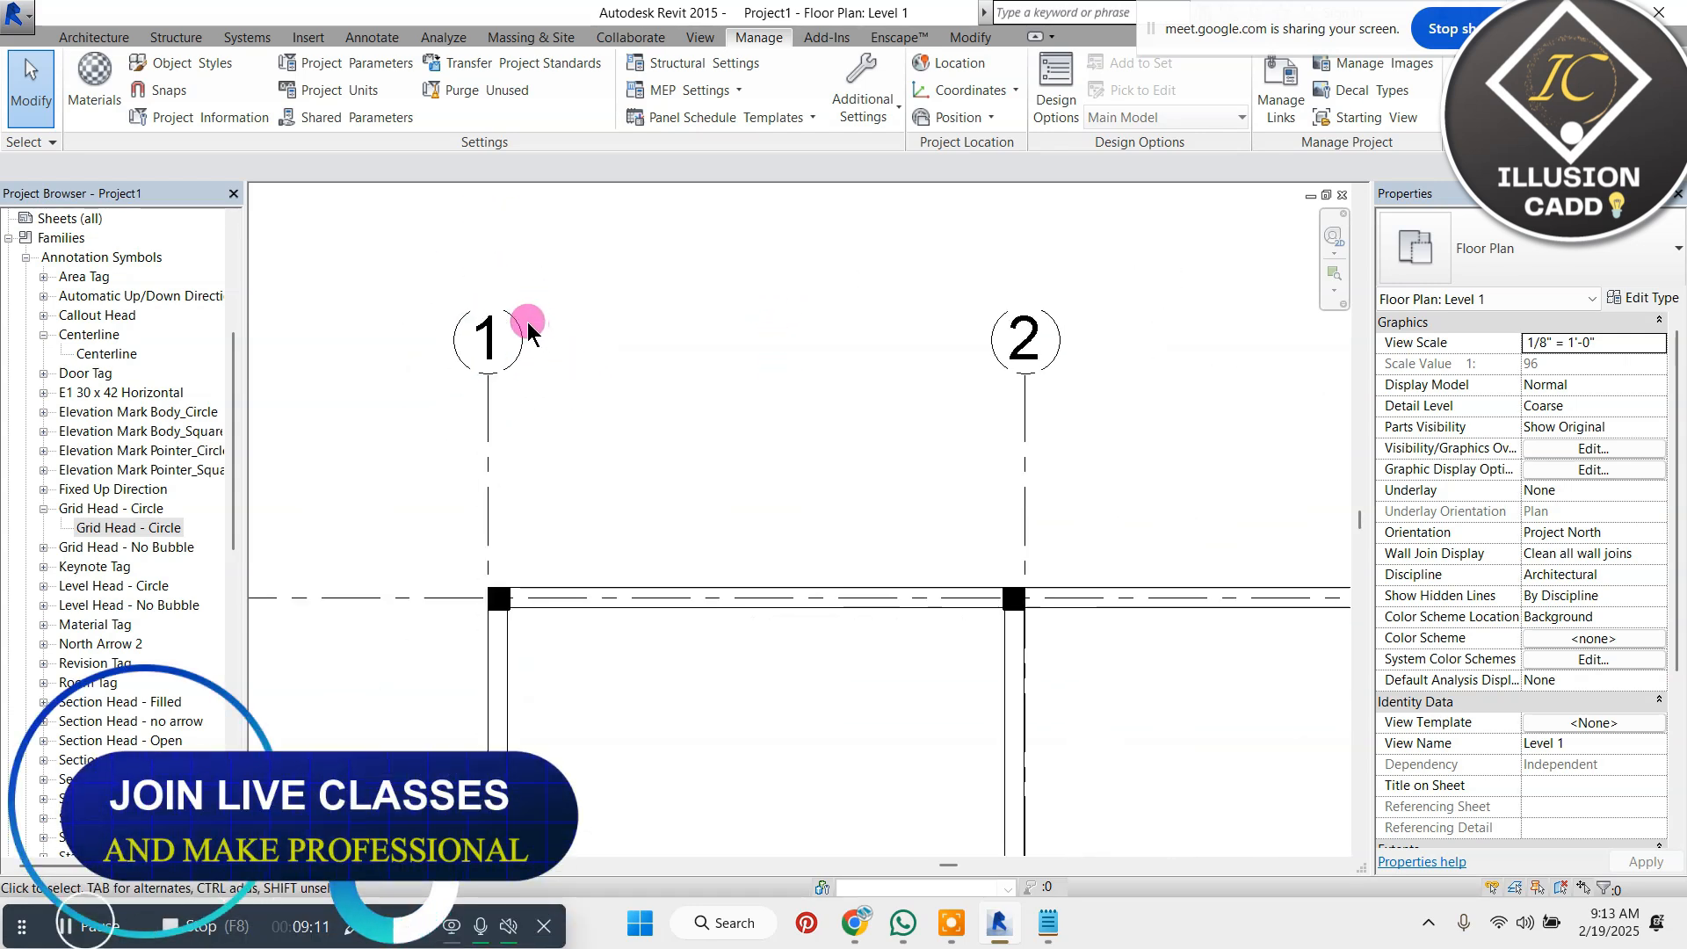
scroll(563, 330, "down", 2)
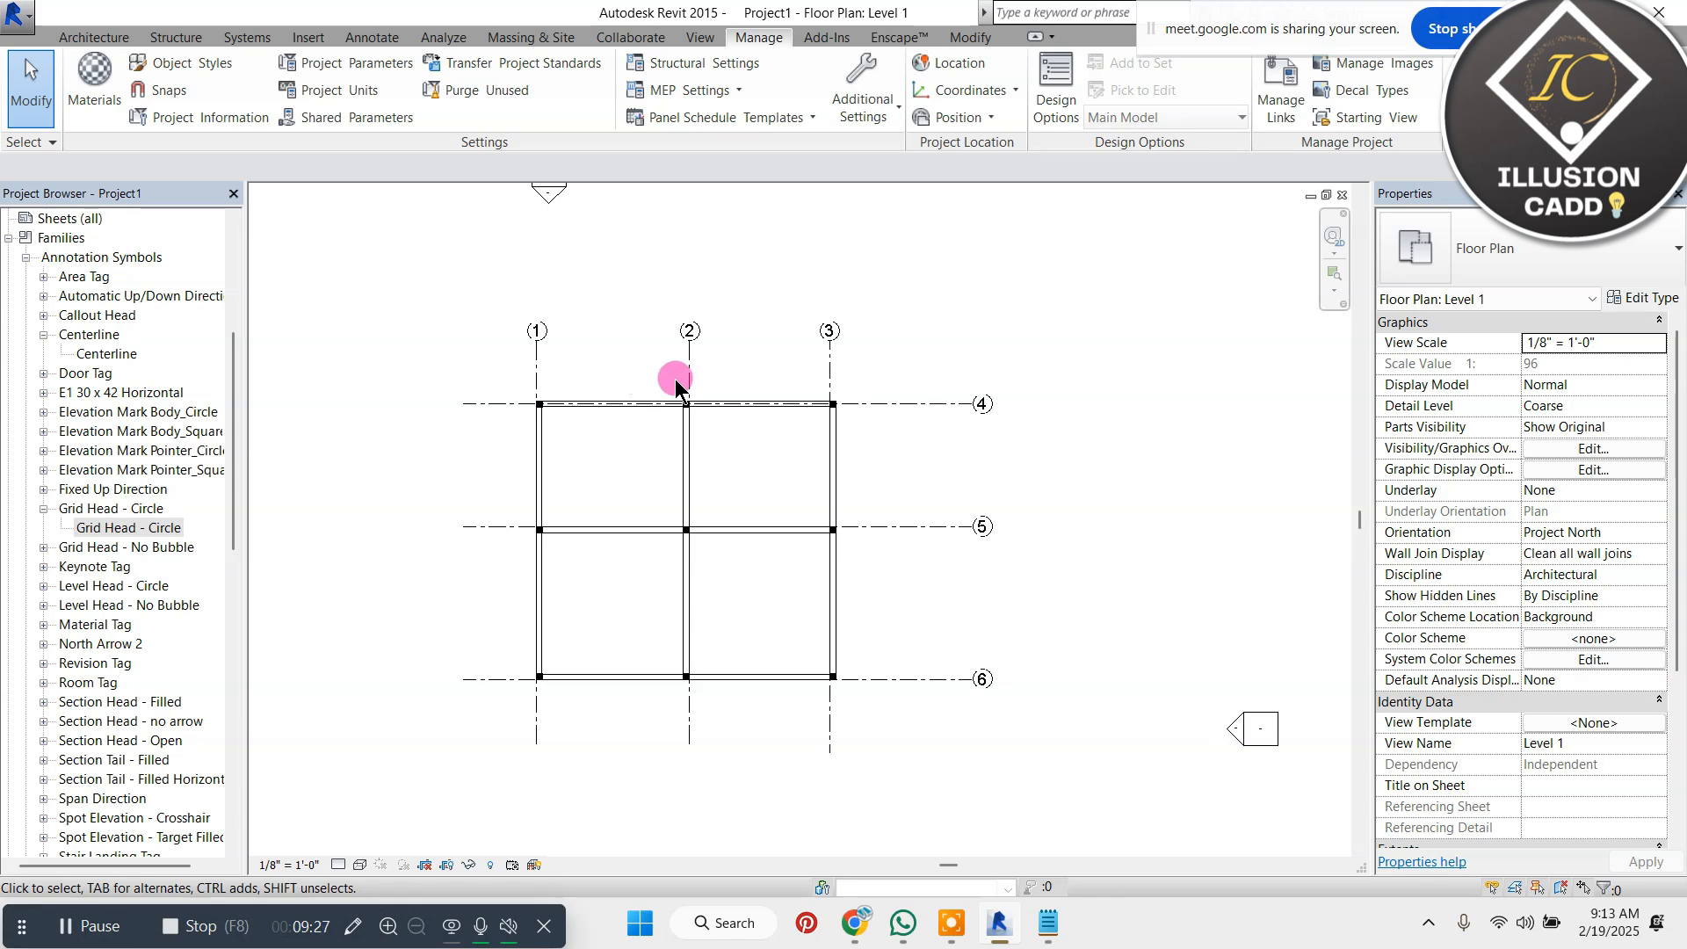
scroll(617, 356, "up", 2)
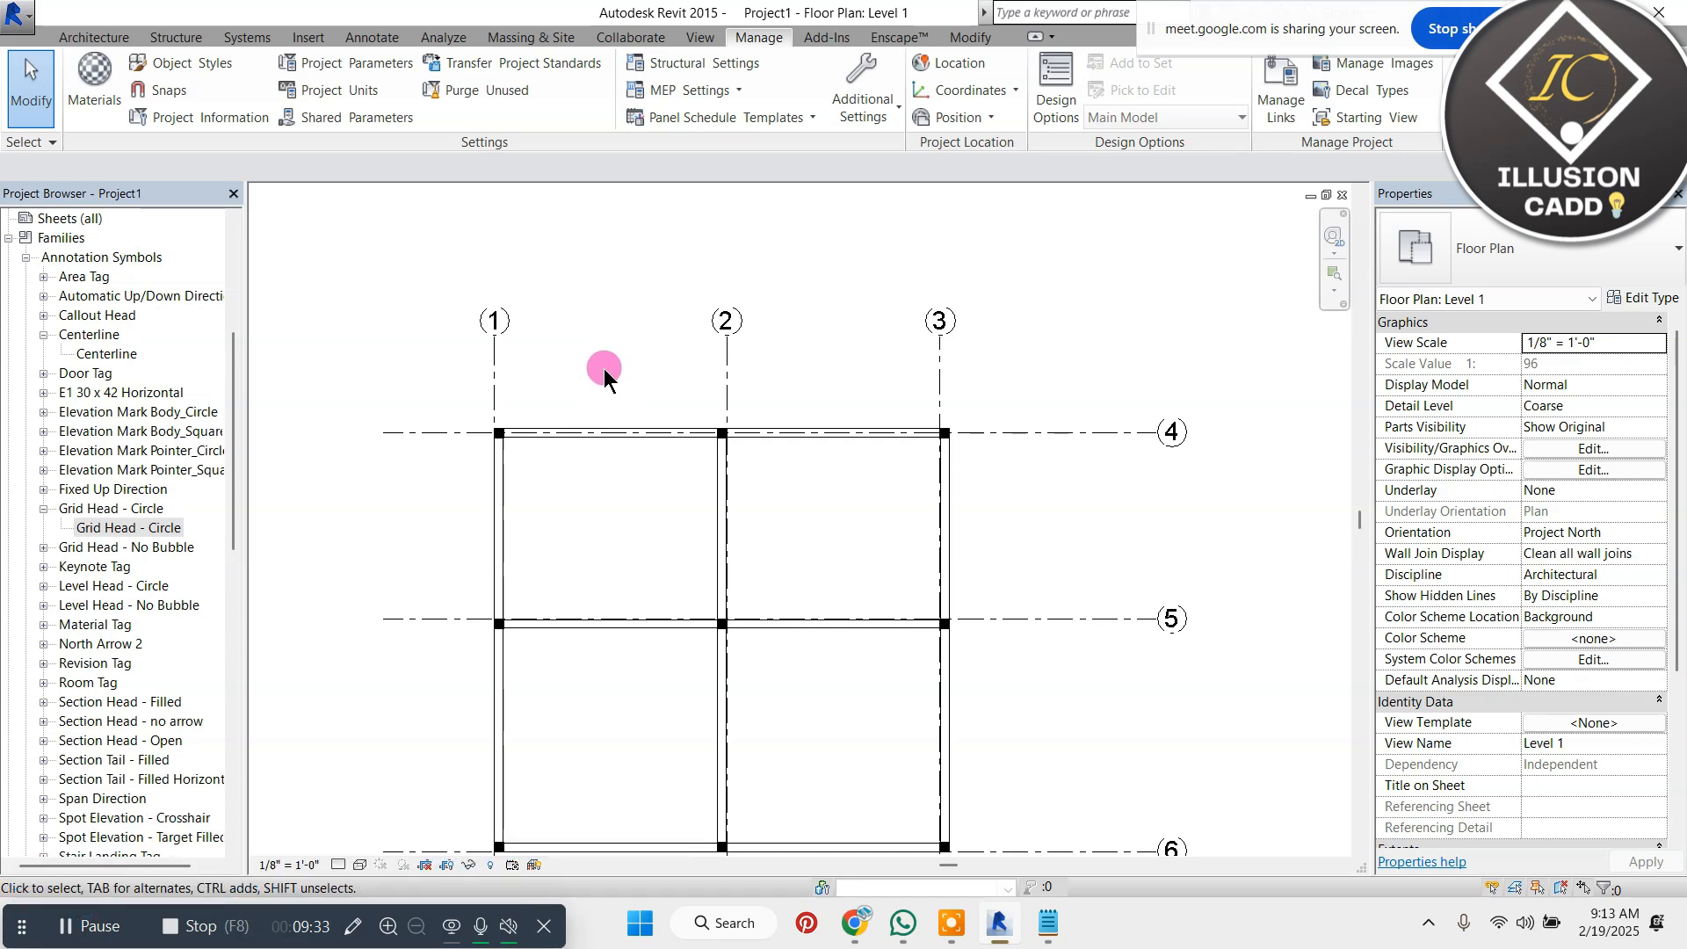
scroll(606, 366, "up", 1)
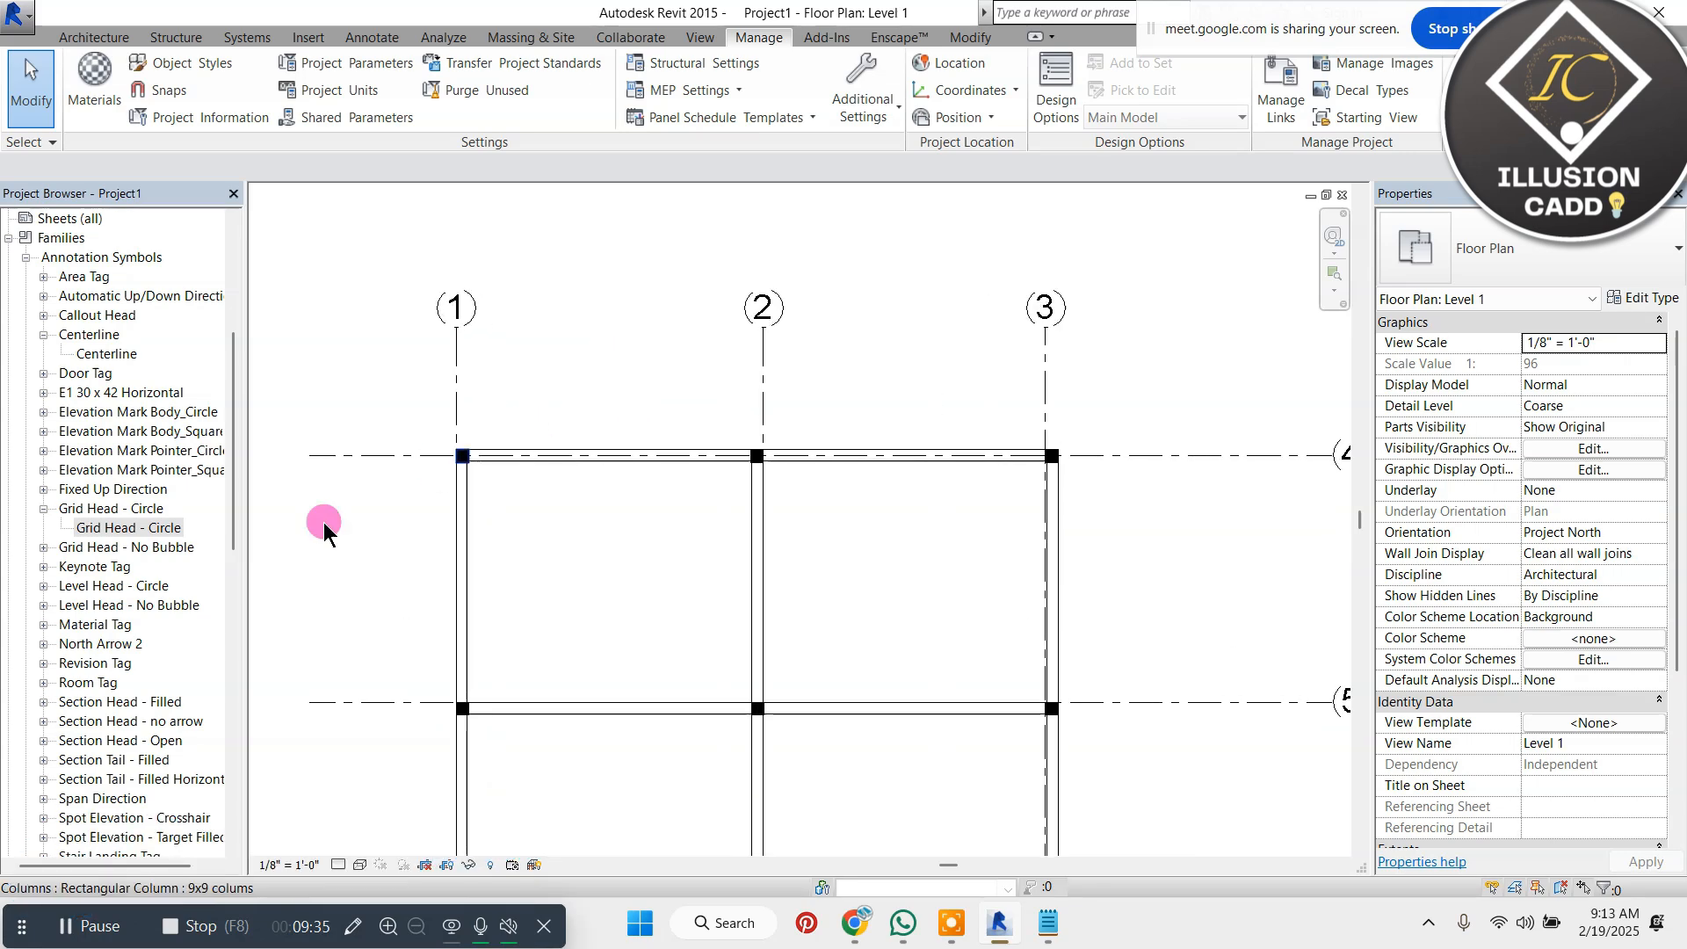
Open the Grid Head - Circle family for editing and enlarge its circle to a radius of about 0' 0 45/256"
right_click(139, 512)
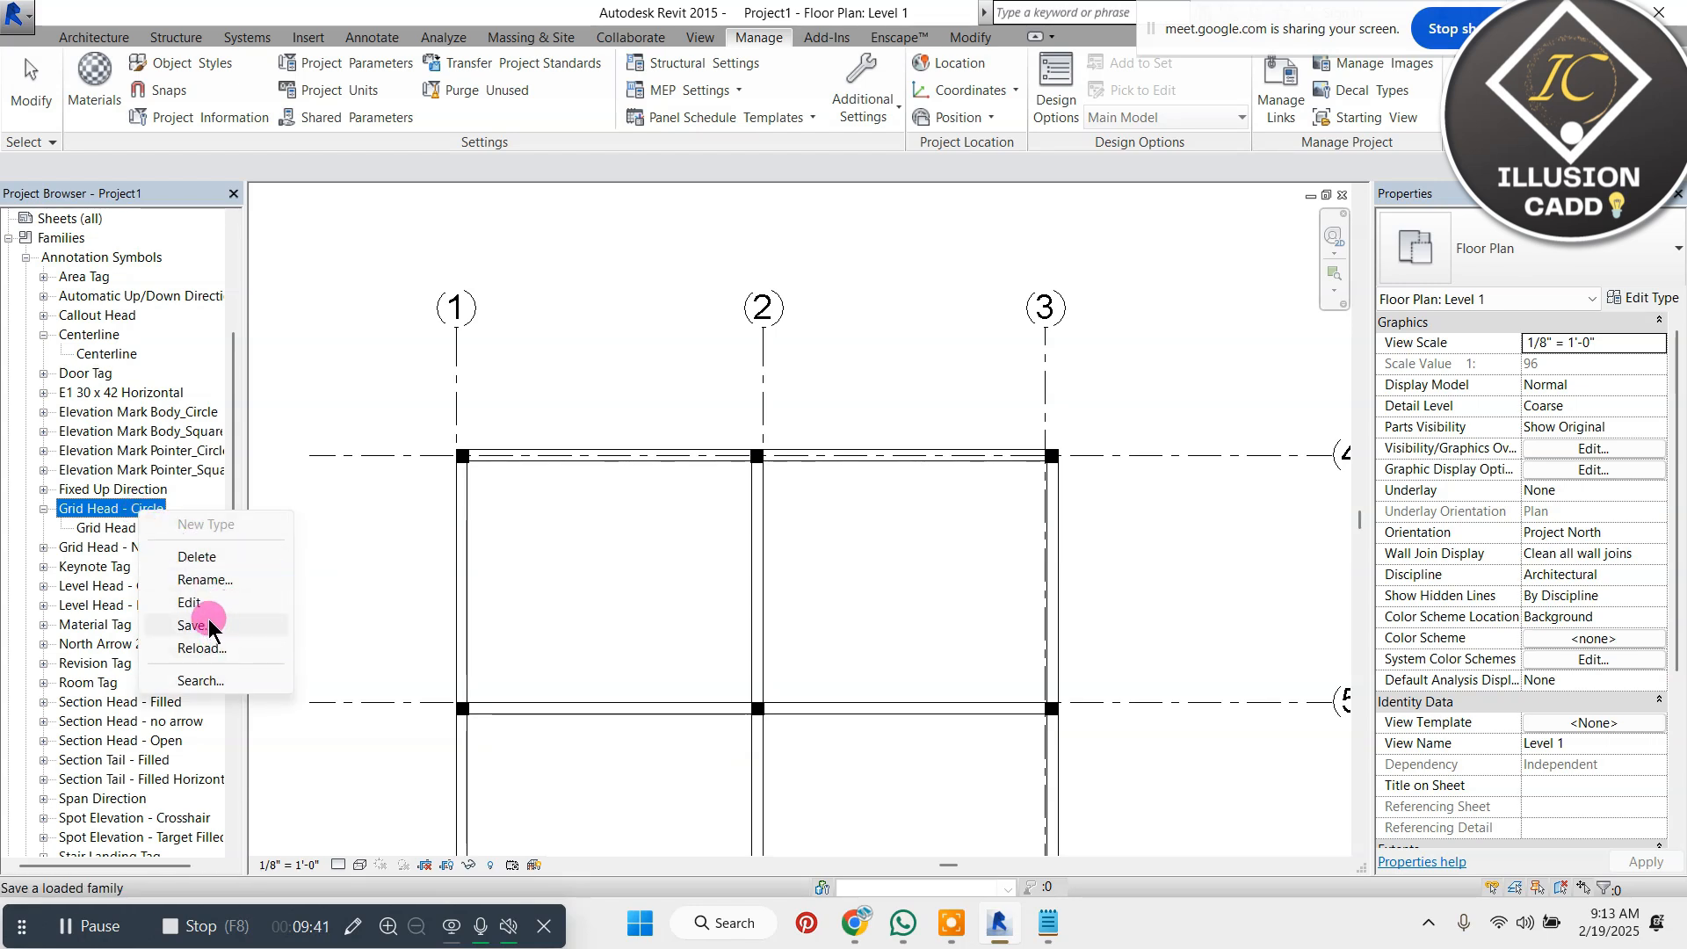
left_click(248, 603)
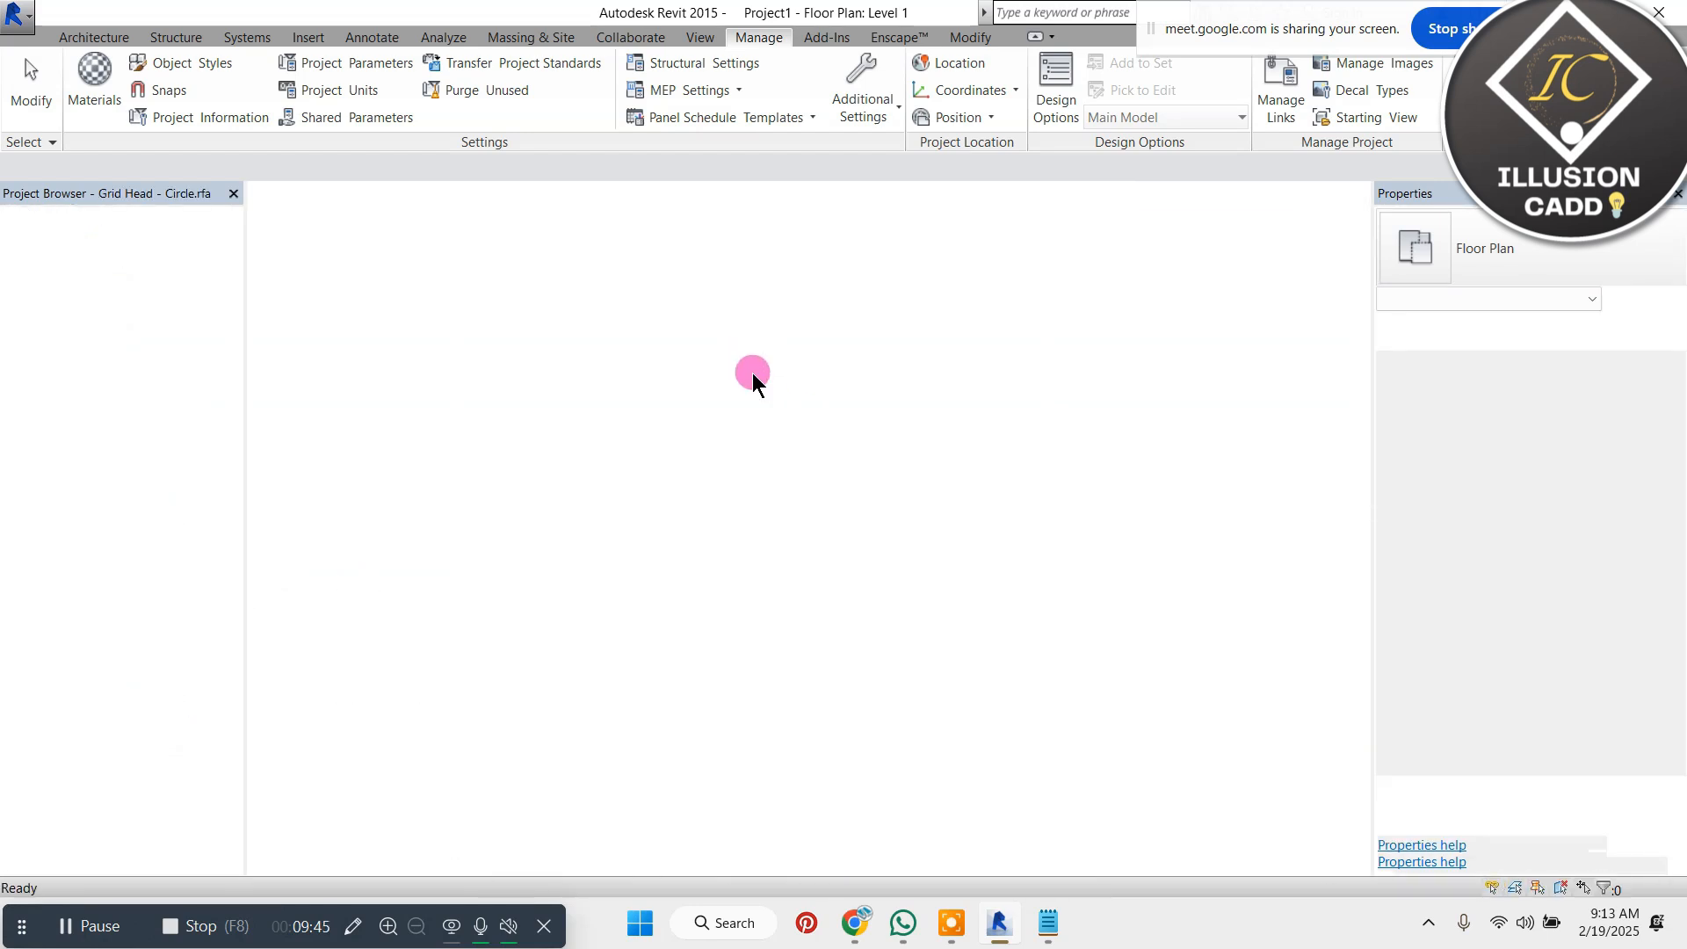
scroll(760, 365, "up", 3)
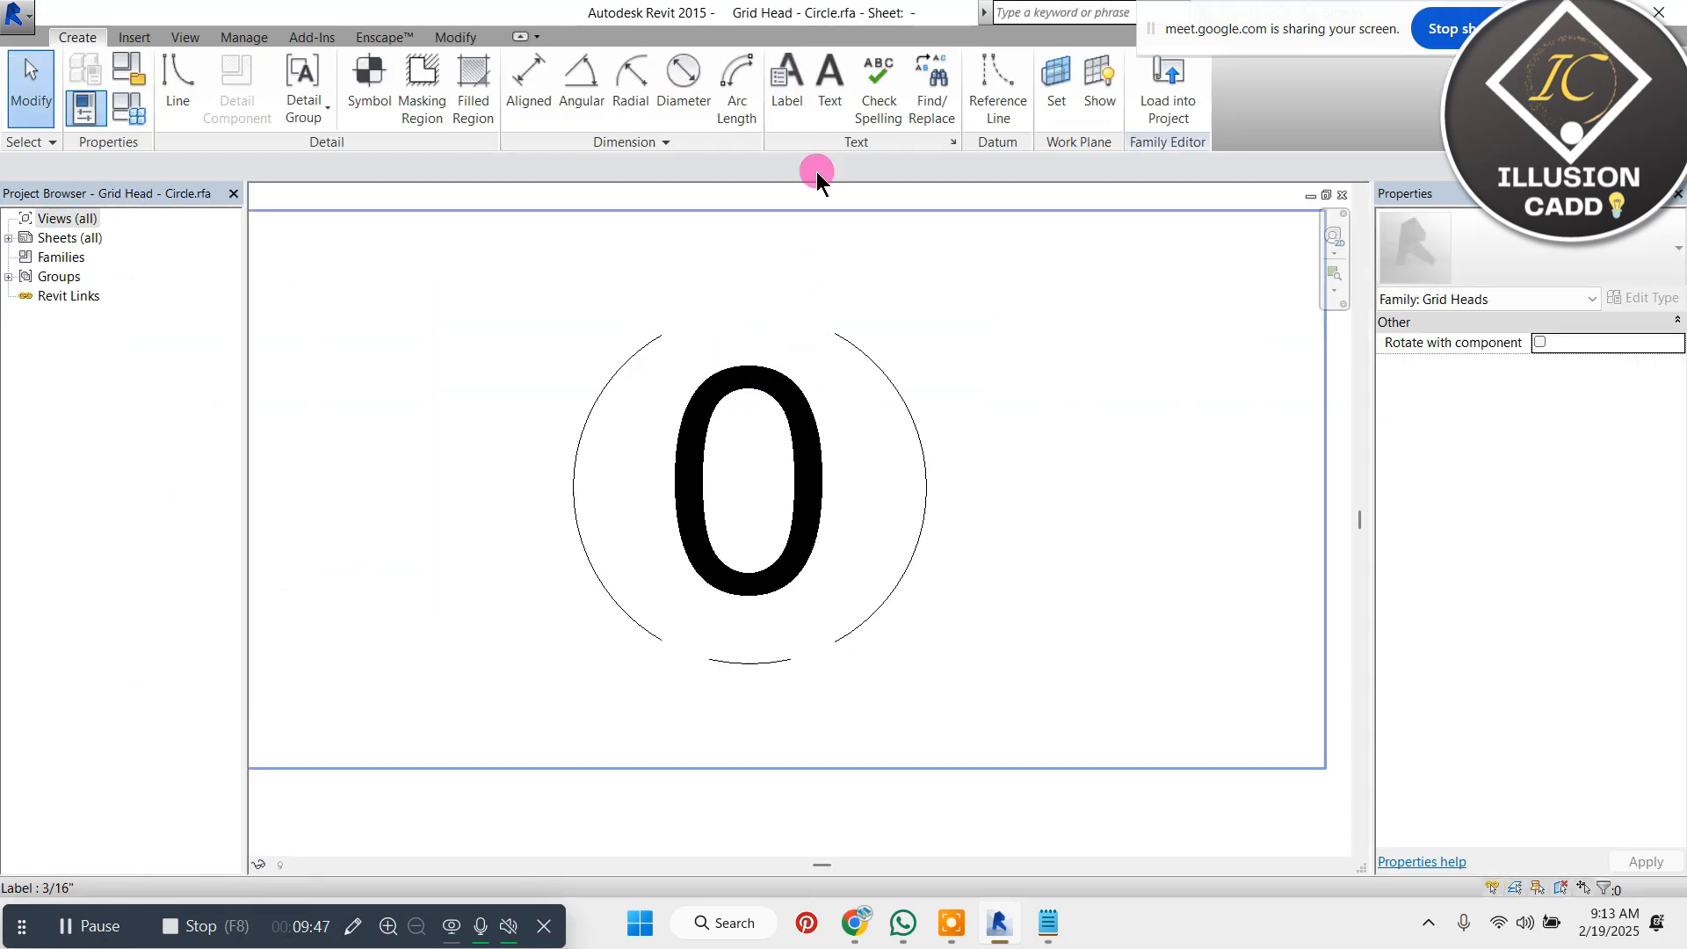
scroll(874, 329, "down", 1)
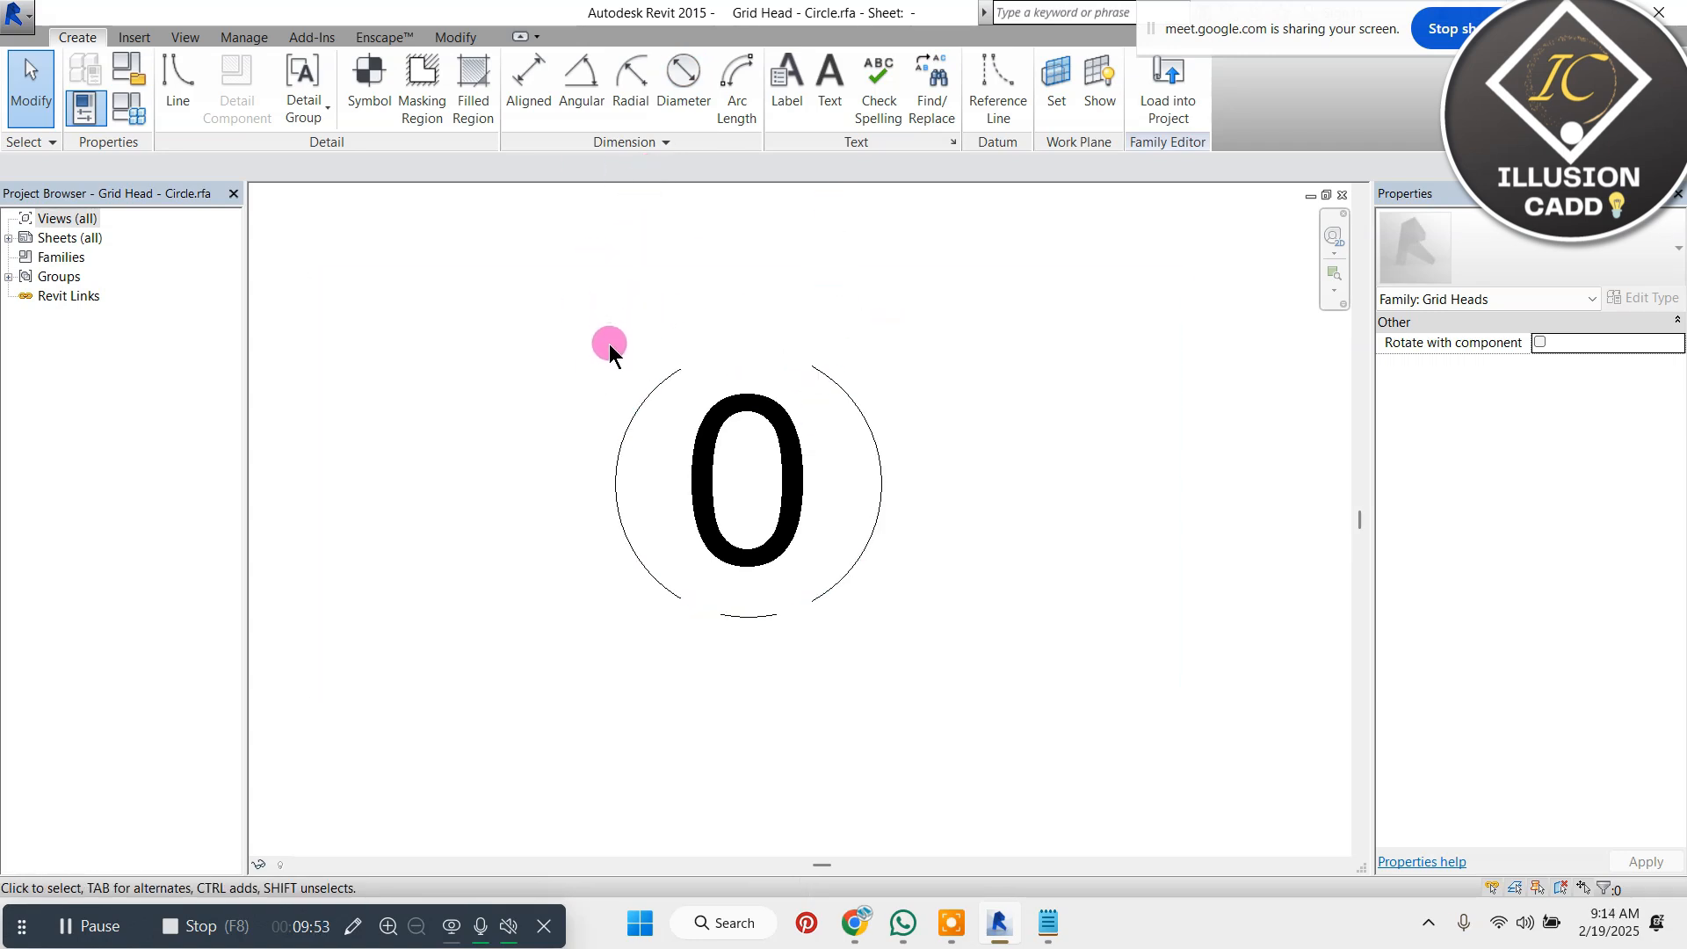
left_click(840, 384)
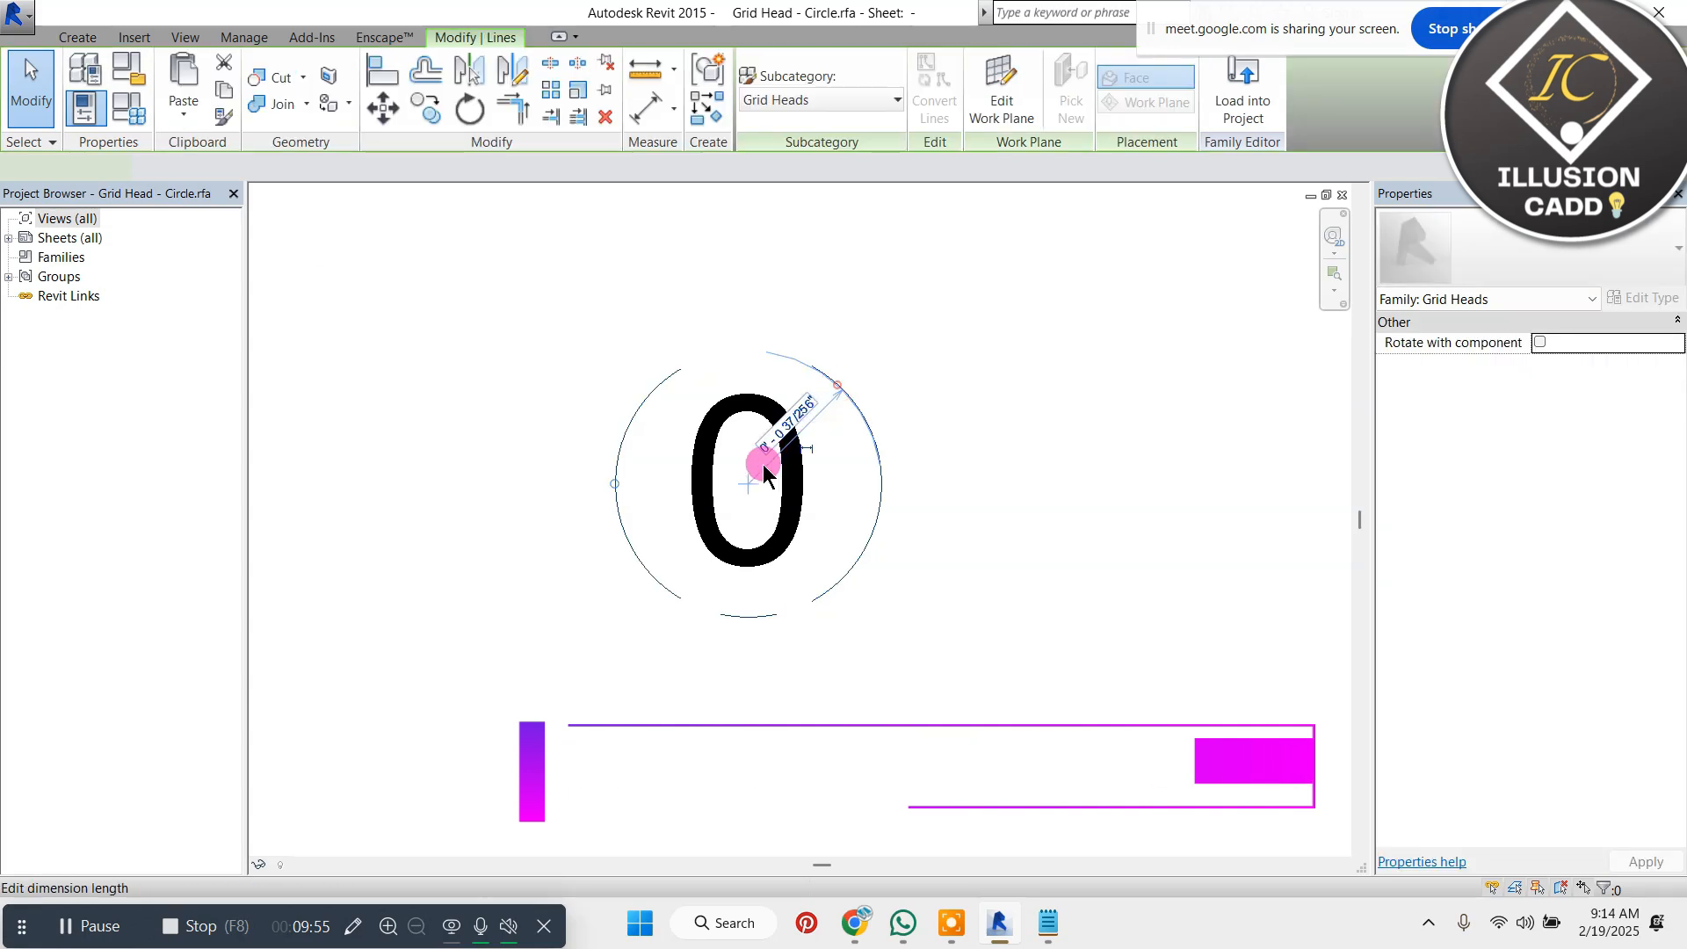
left_click_drag(606, 489, 587, 485)
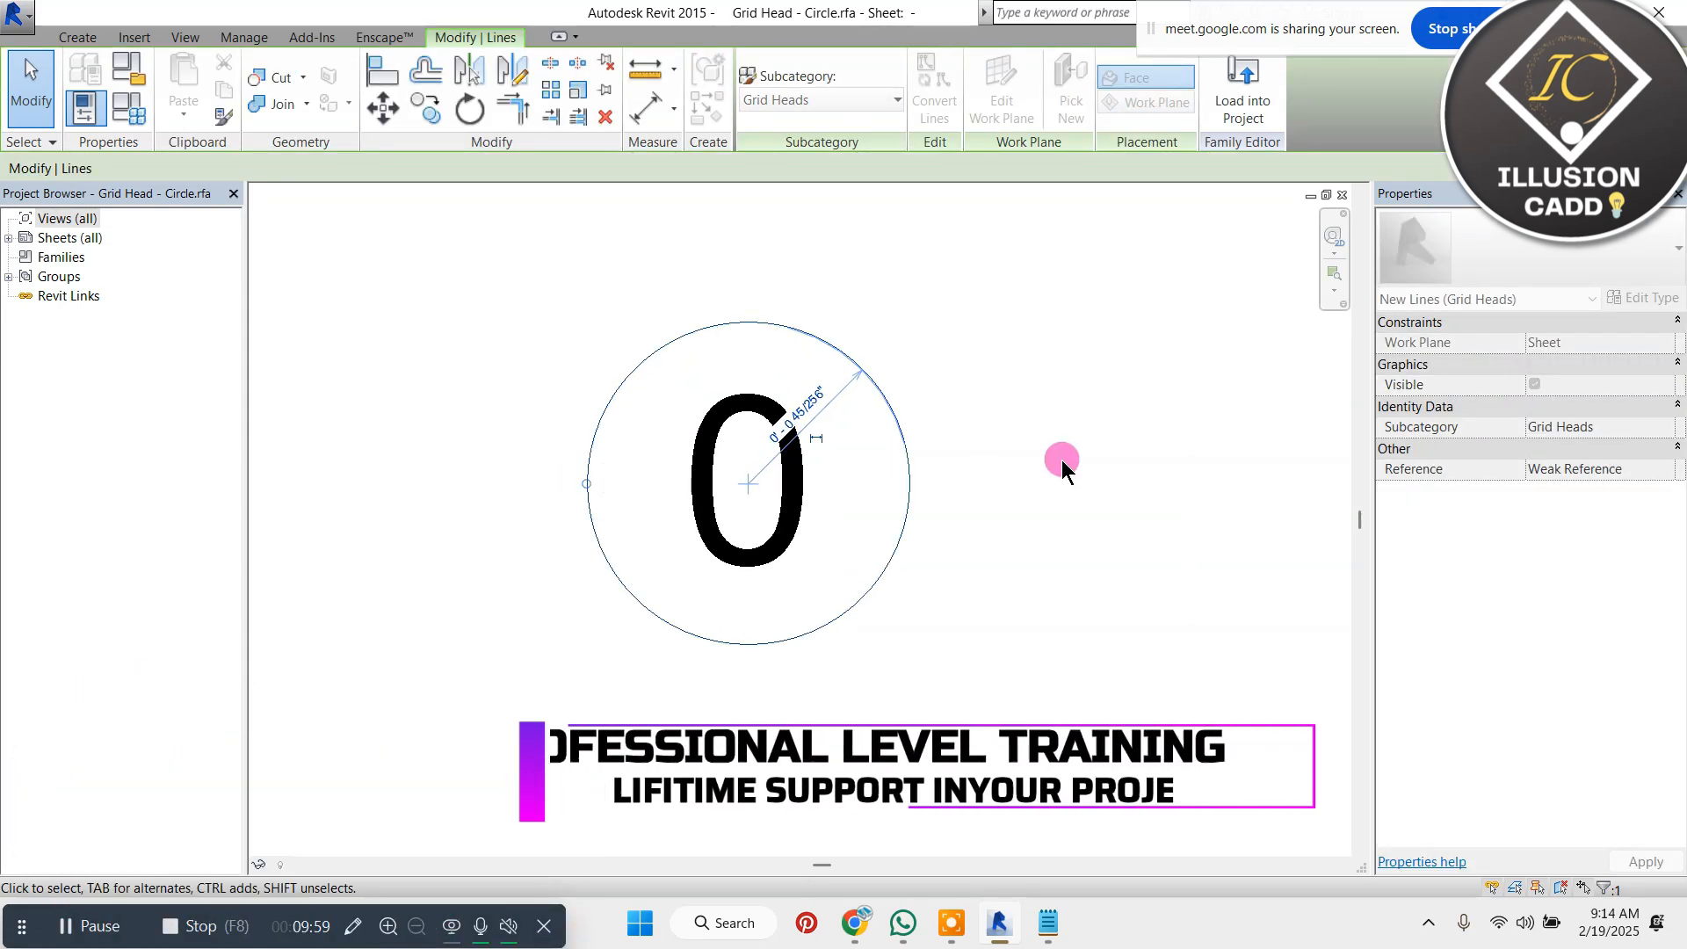
Draw a six-sided circumscribed polygon with a radius of about 0' 0 57/256" around the grid head's circle, centred near its middle
left_click(77, 37)
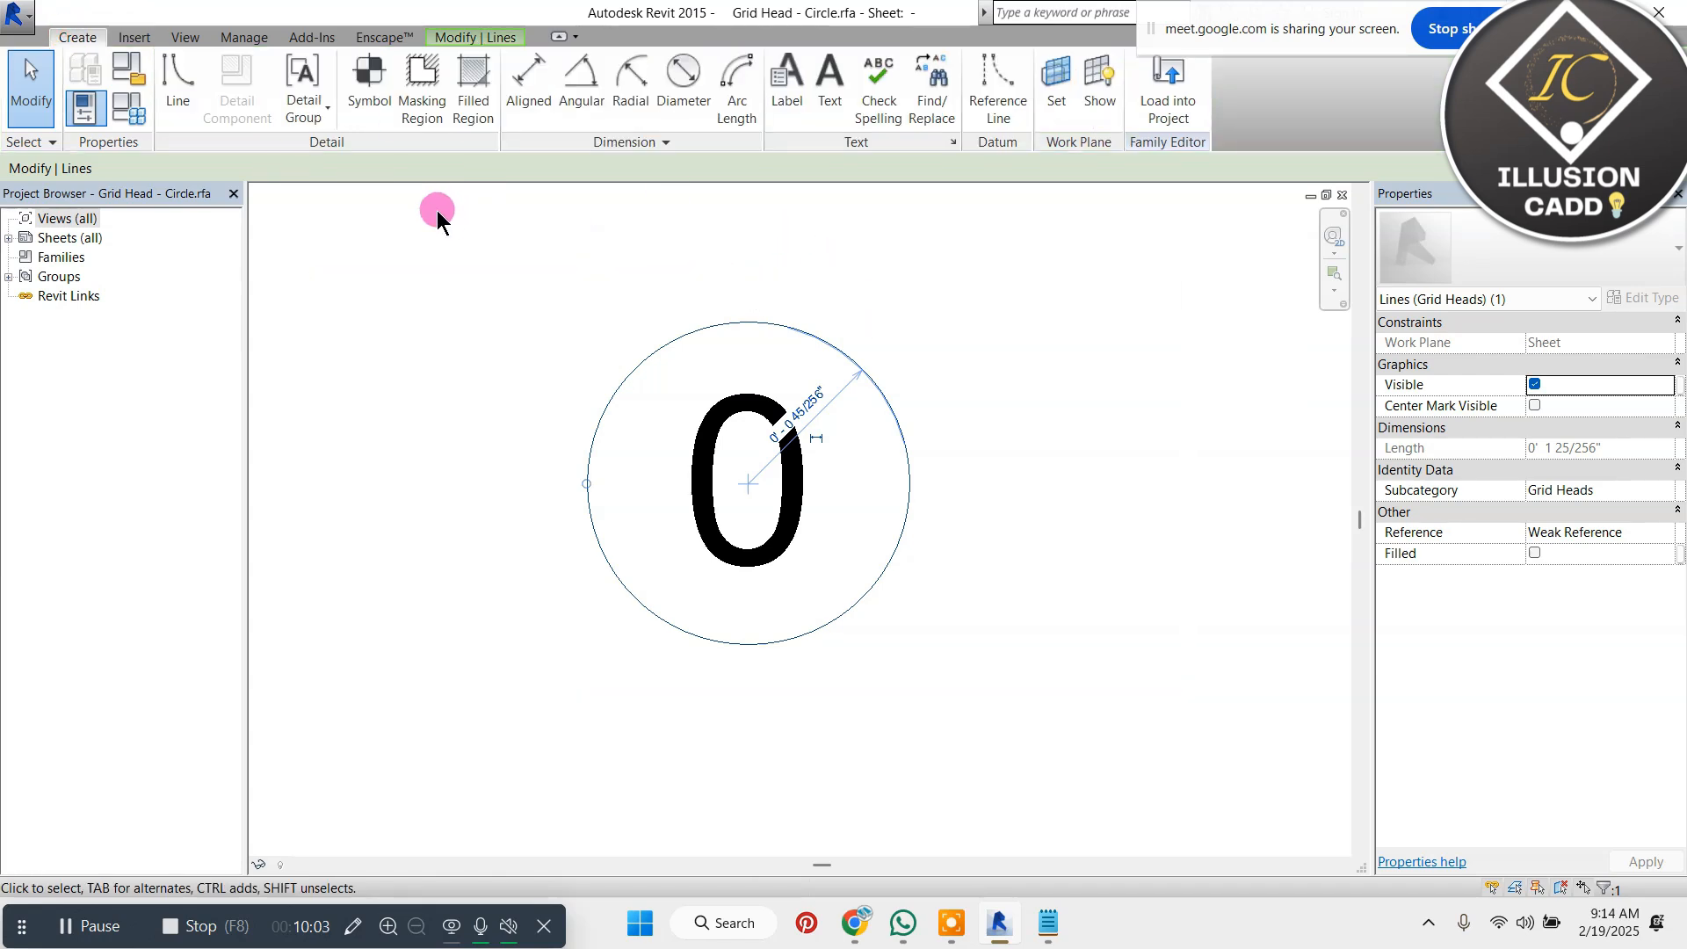
left_click(178, 84)
left_click(81, 35)
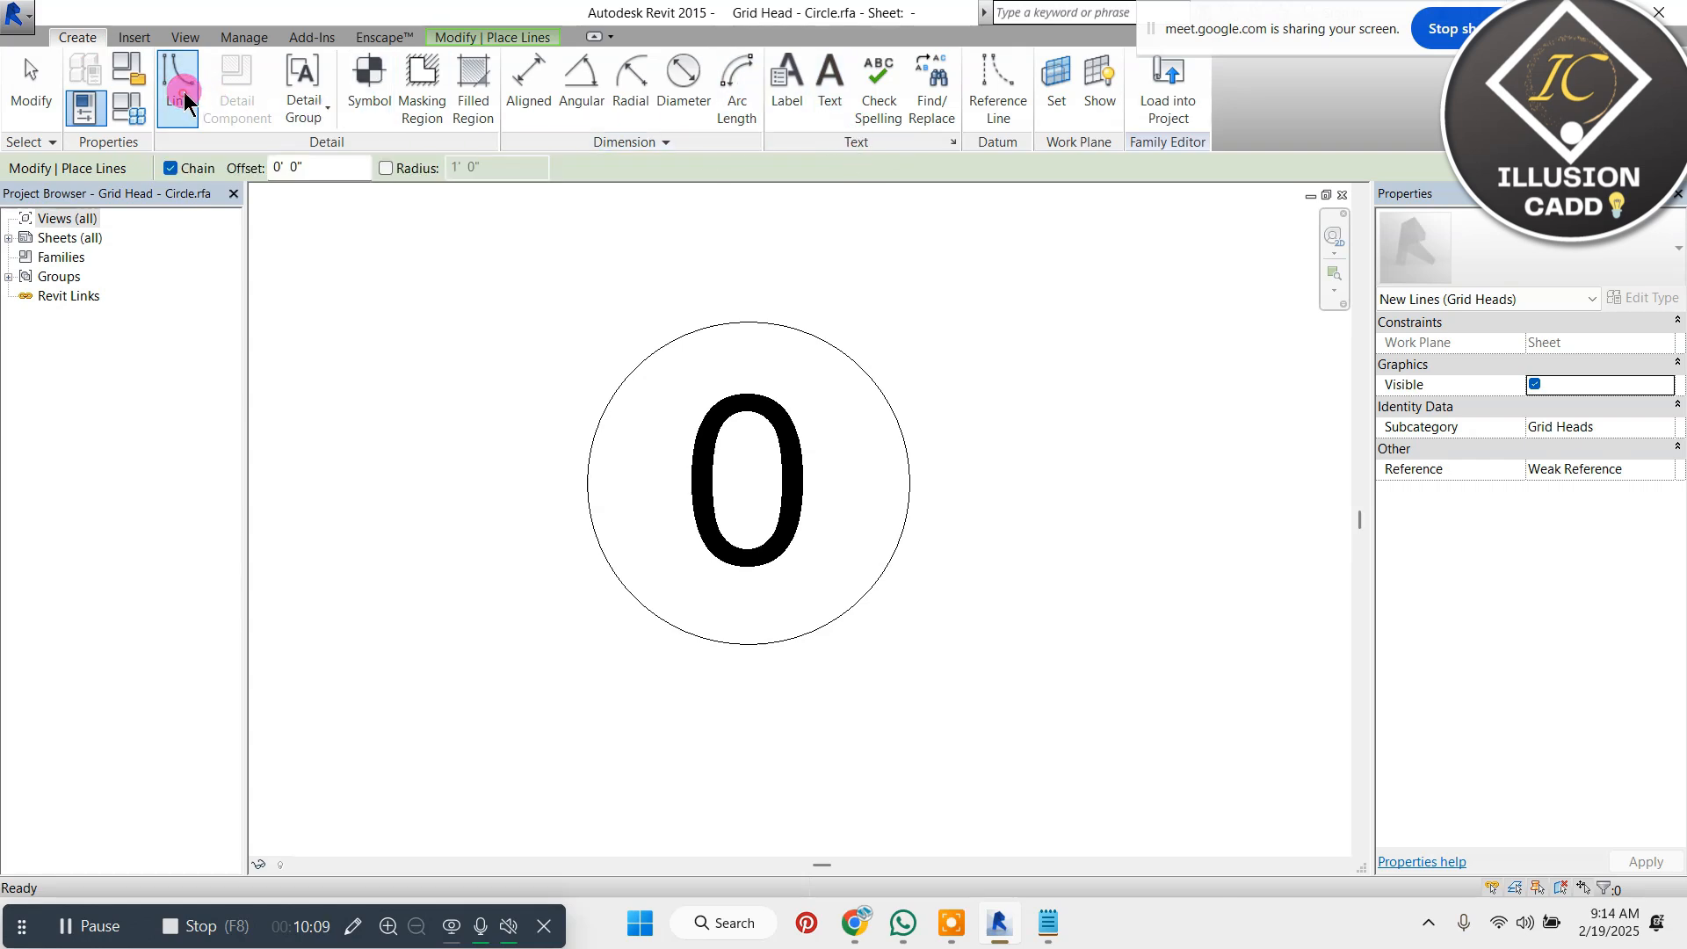
left_click(532, 35)
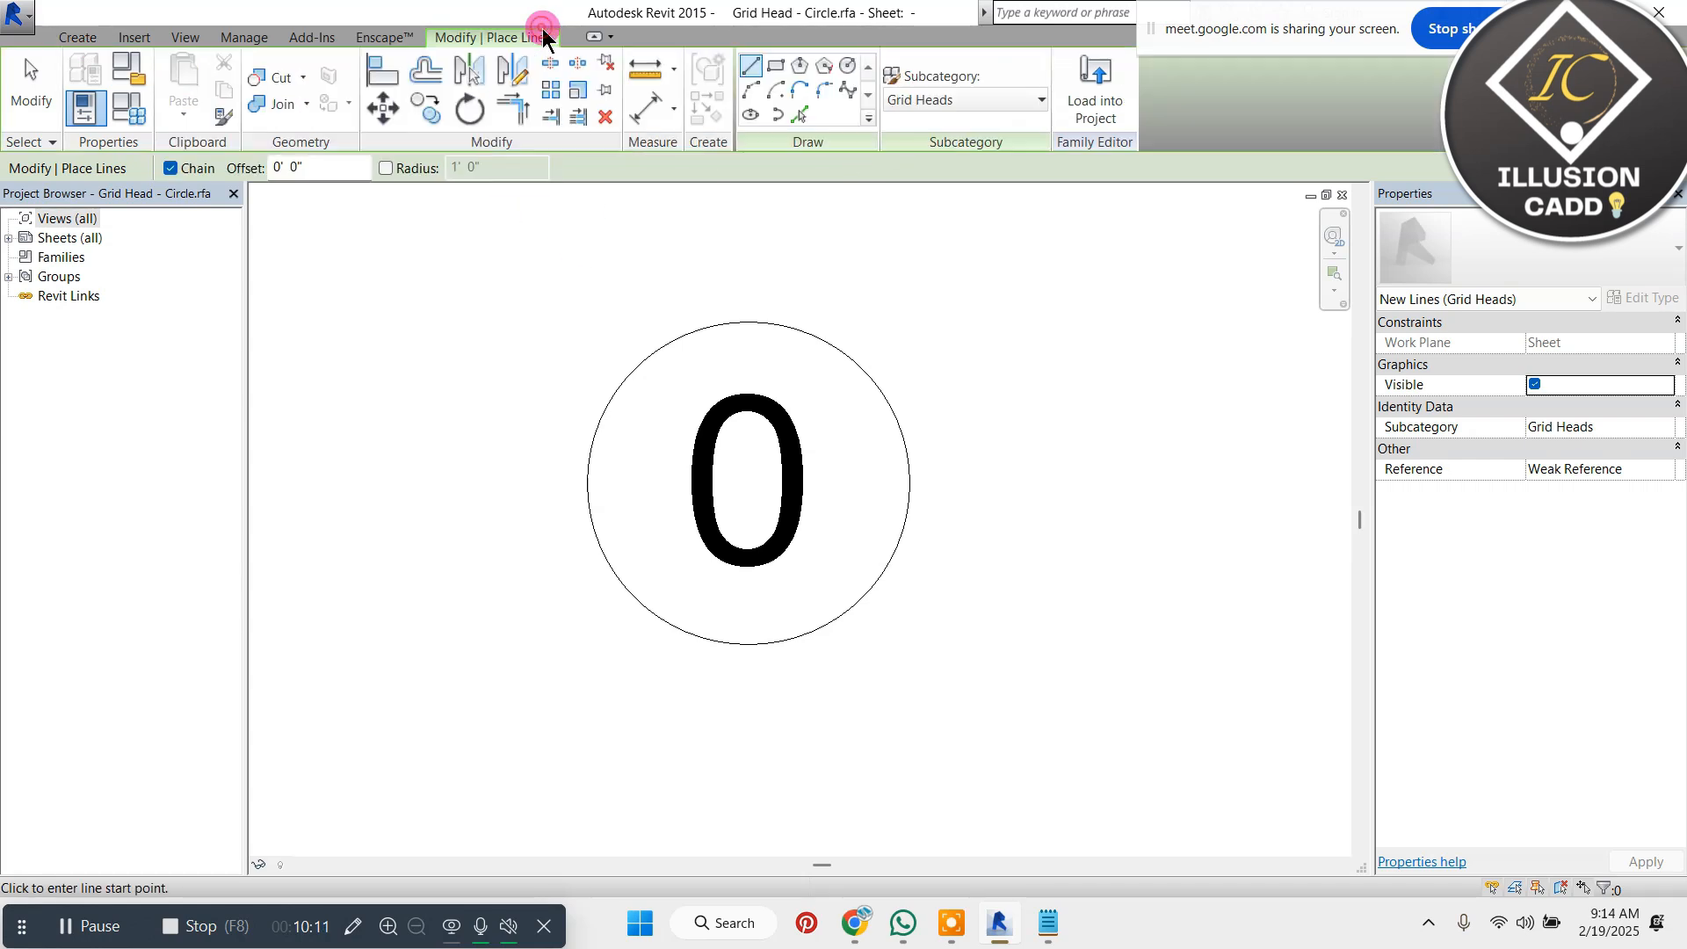
left_click(822, 66)
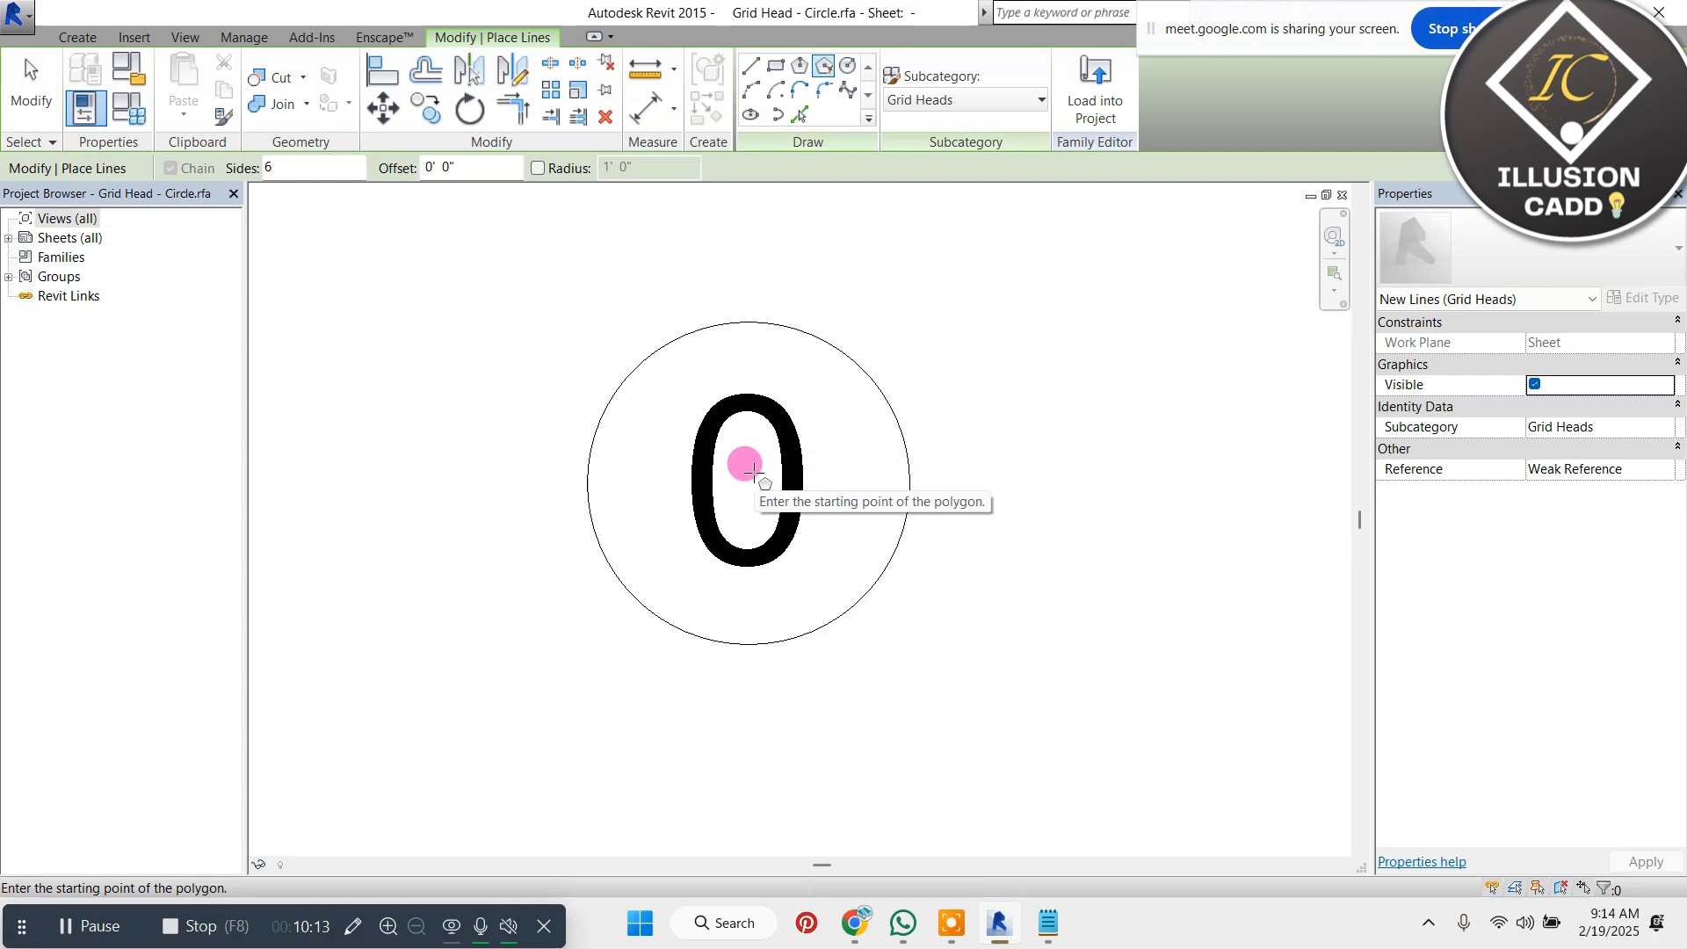
left_click(753, 473)
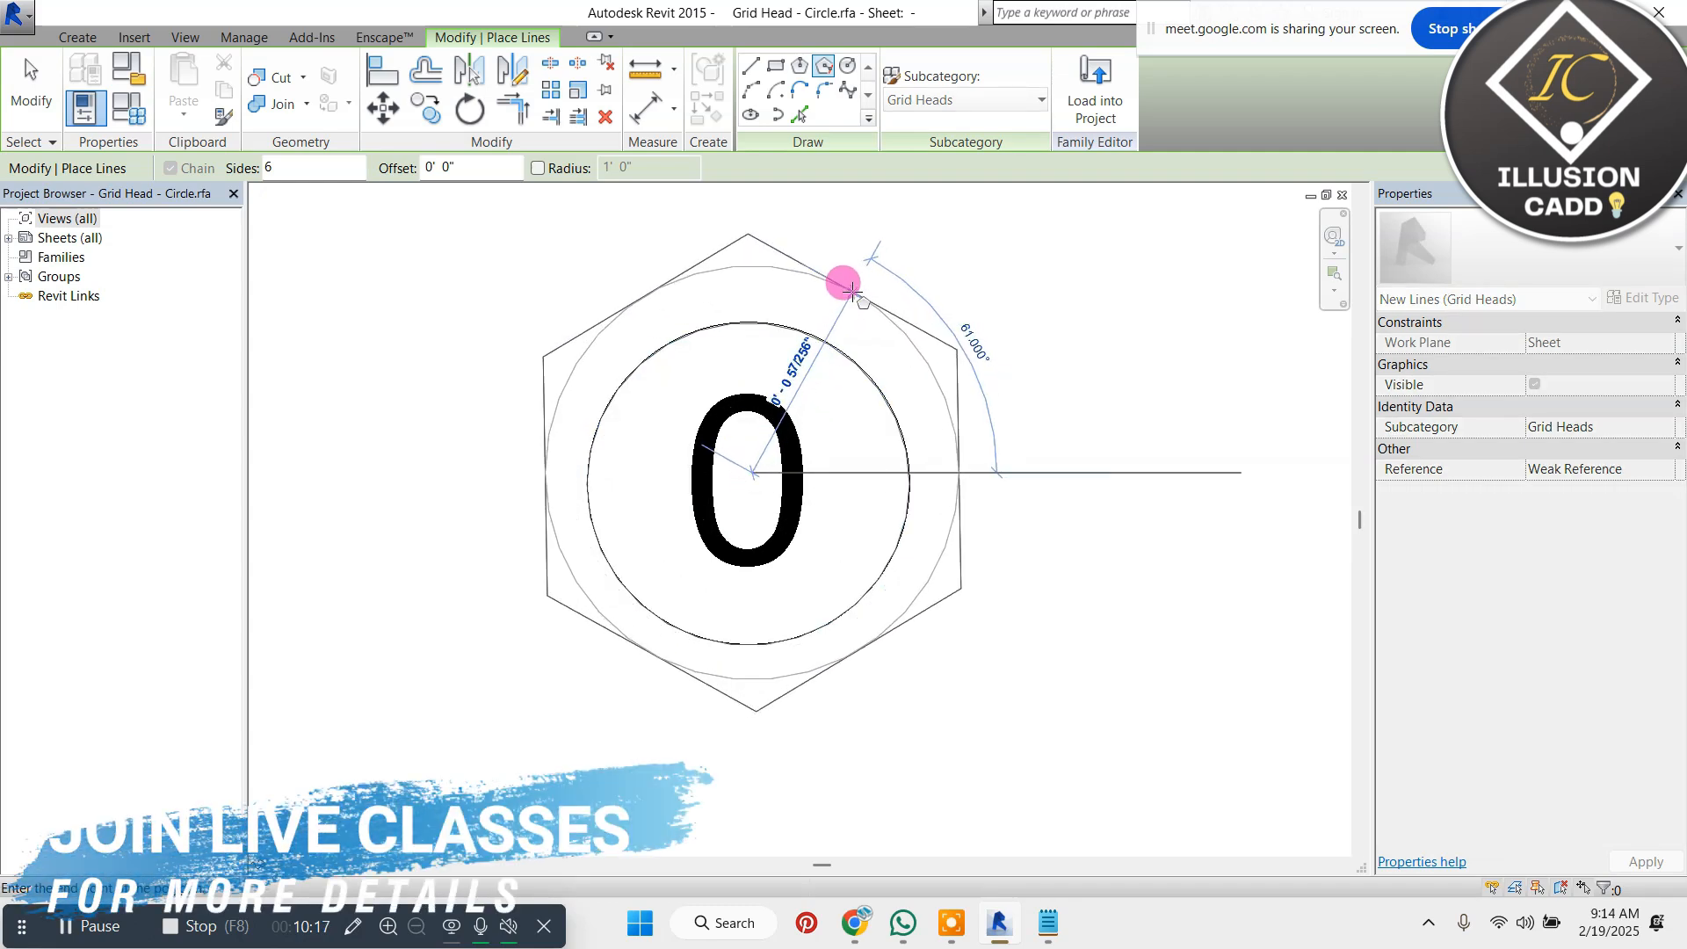
left_click(857, 289)
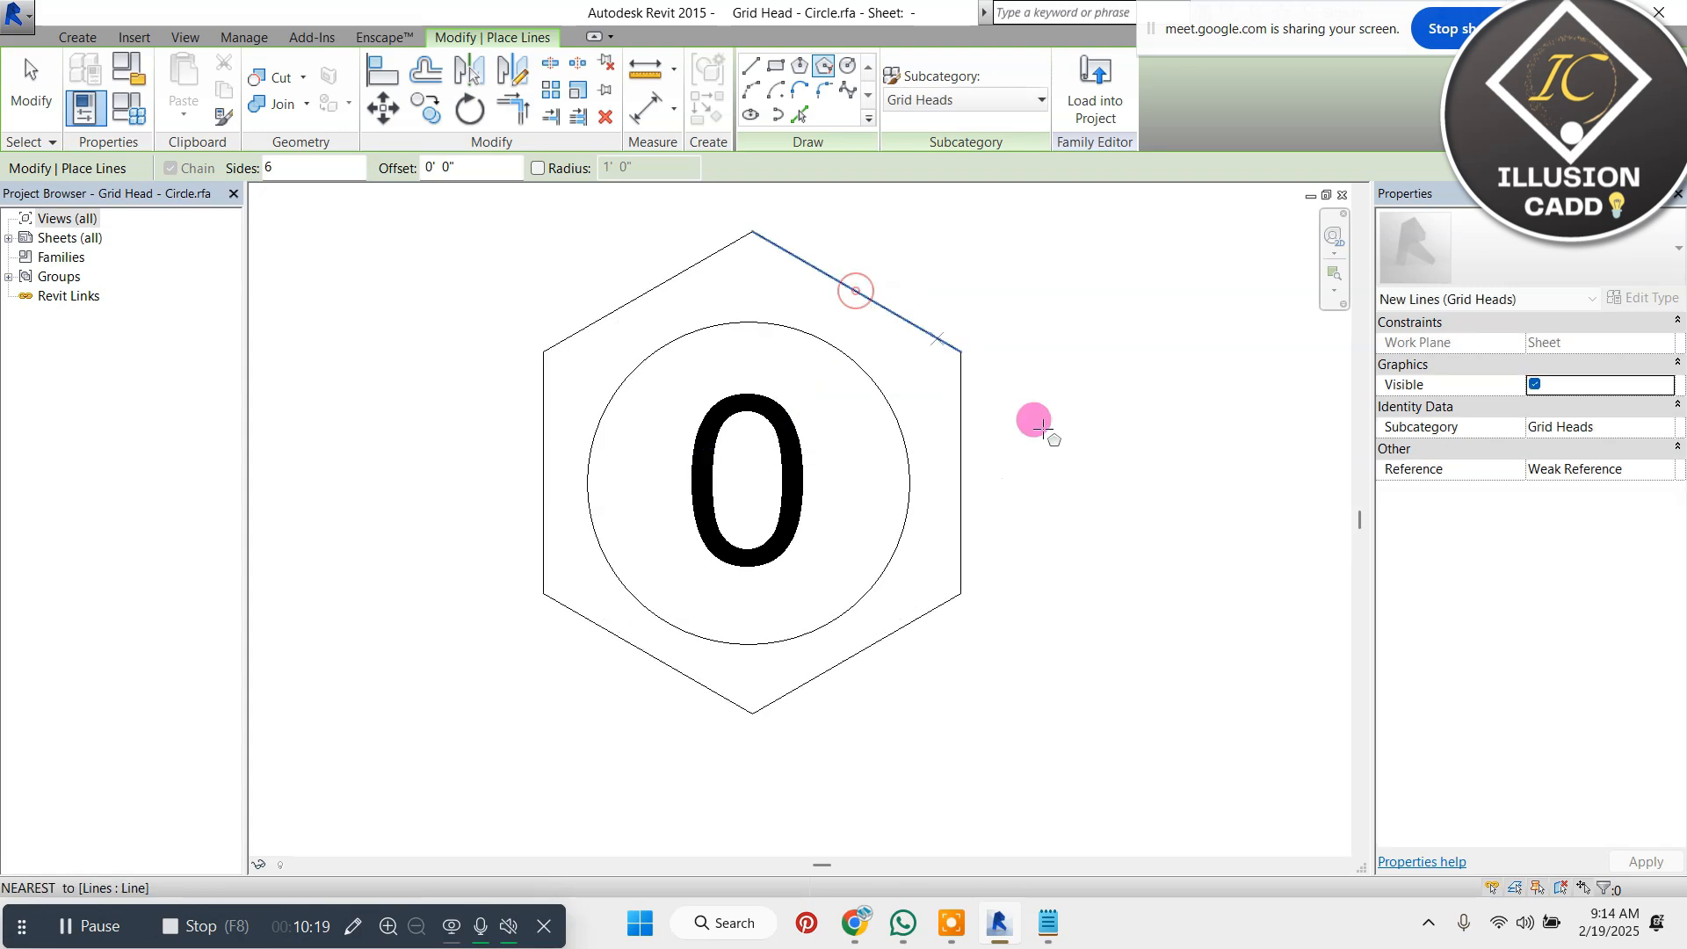
key("Escape")
key("Escape")
scroll(733, 403, "down", 1)
scroll(733, 402, "down", 1)
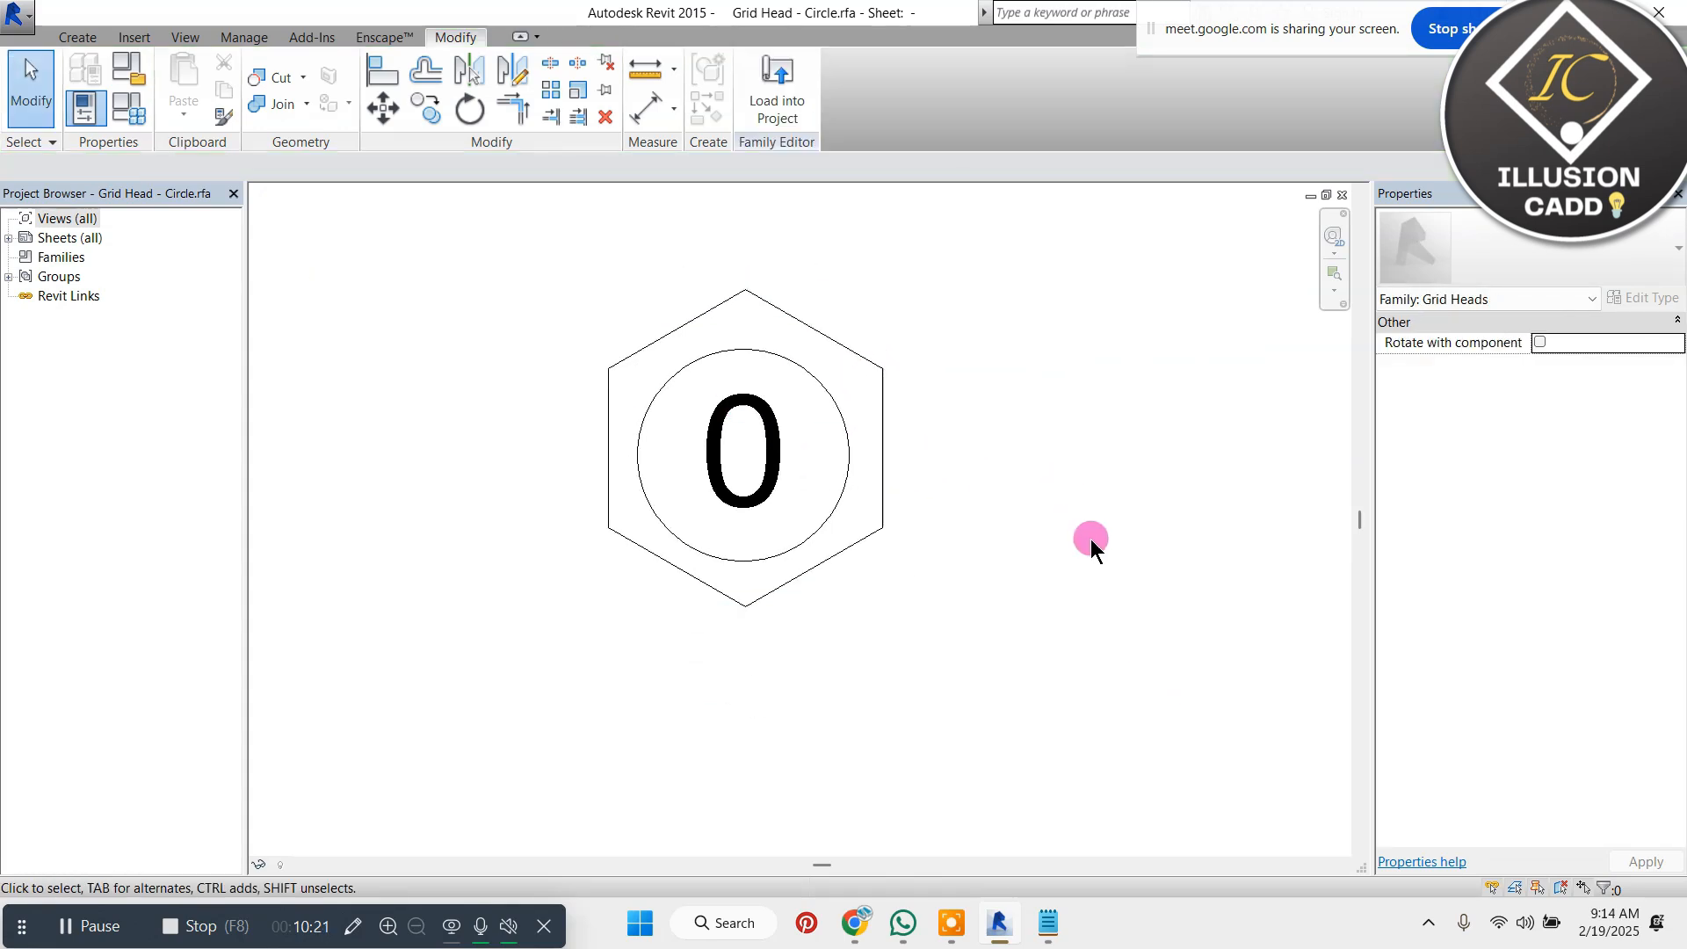
Open the type properties of the 0 label and set its background to Transparent
left_click(771, 431)
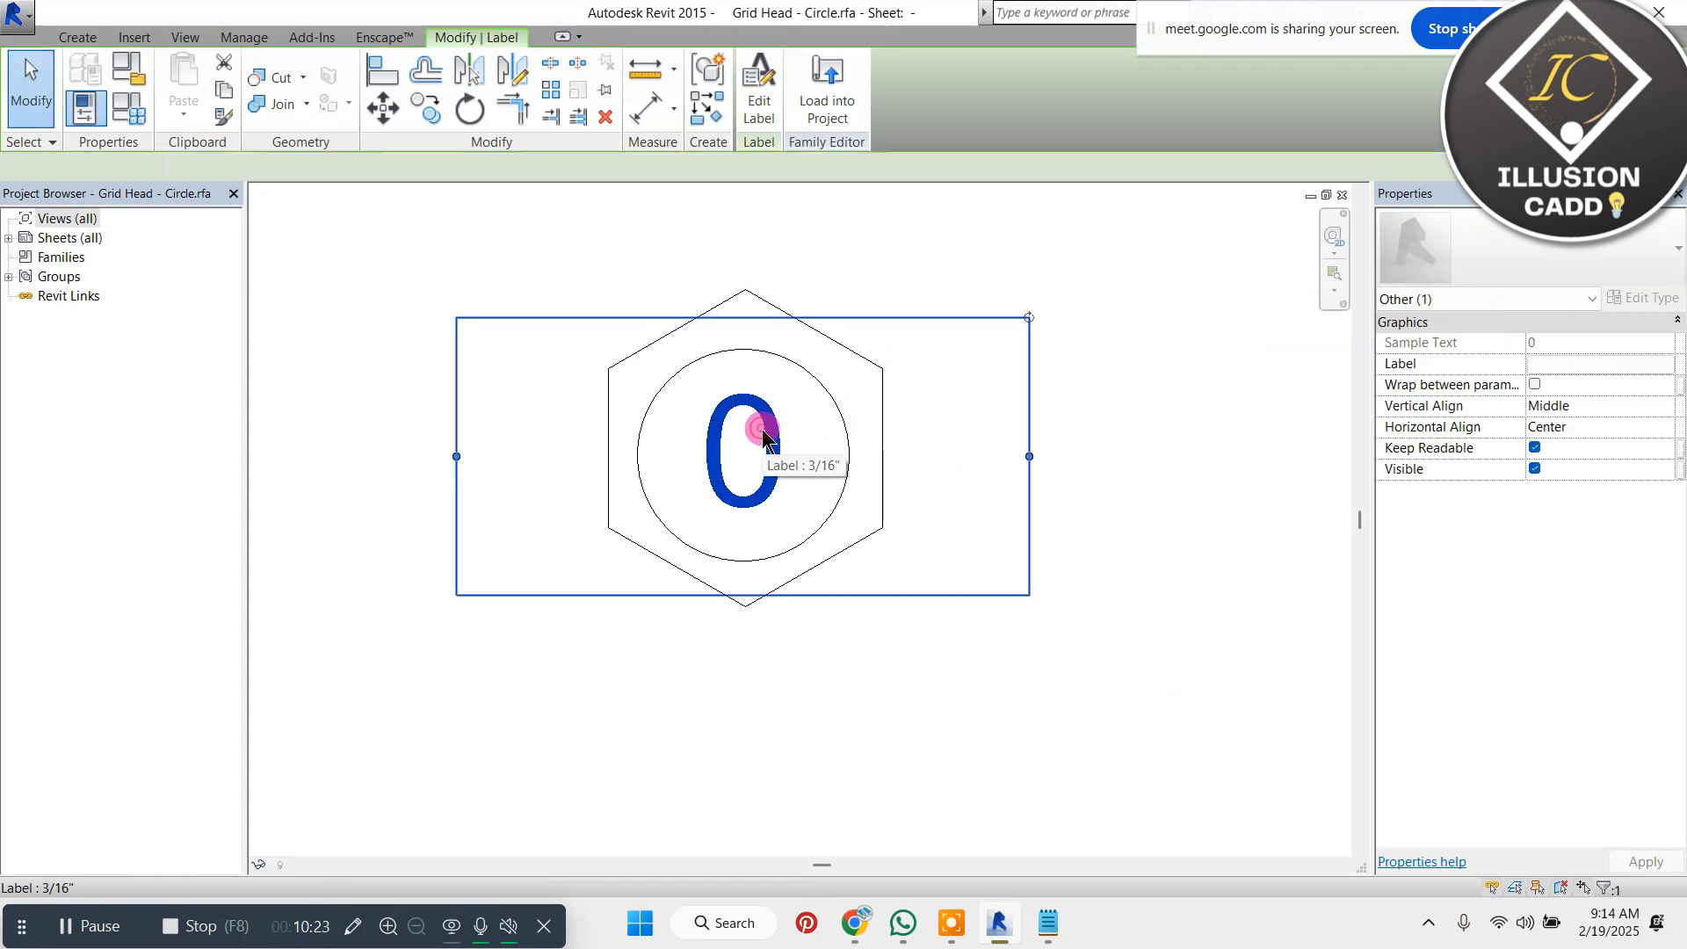
scroll(767, 436, "up", 1)
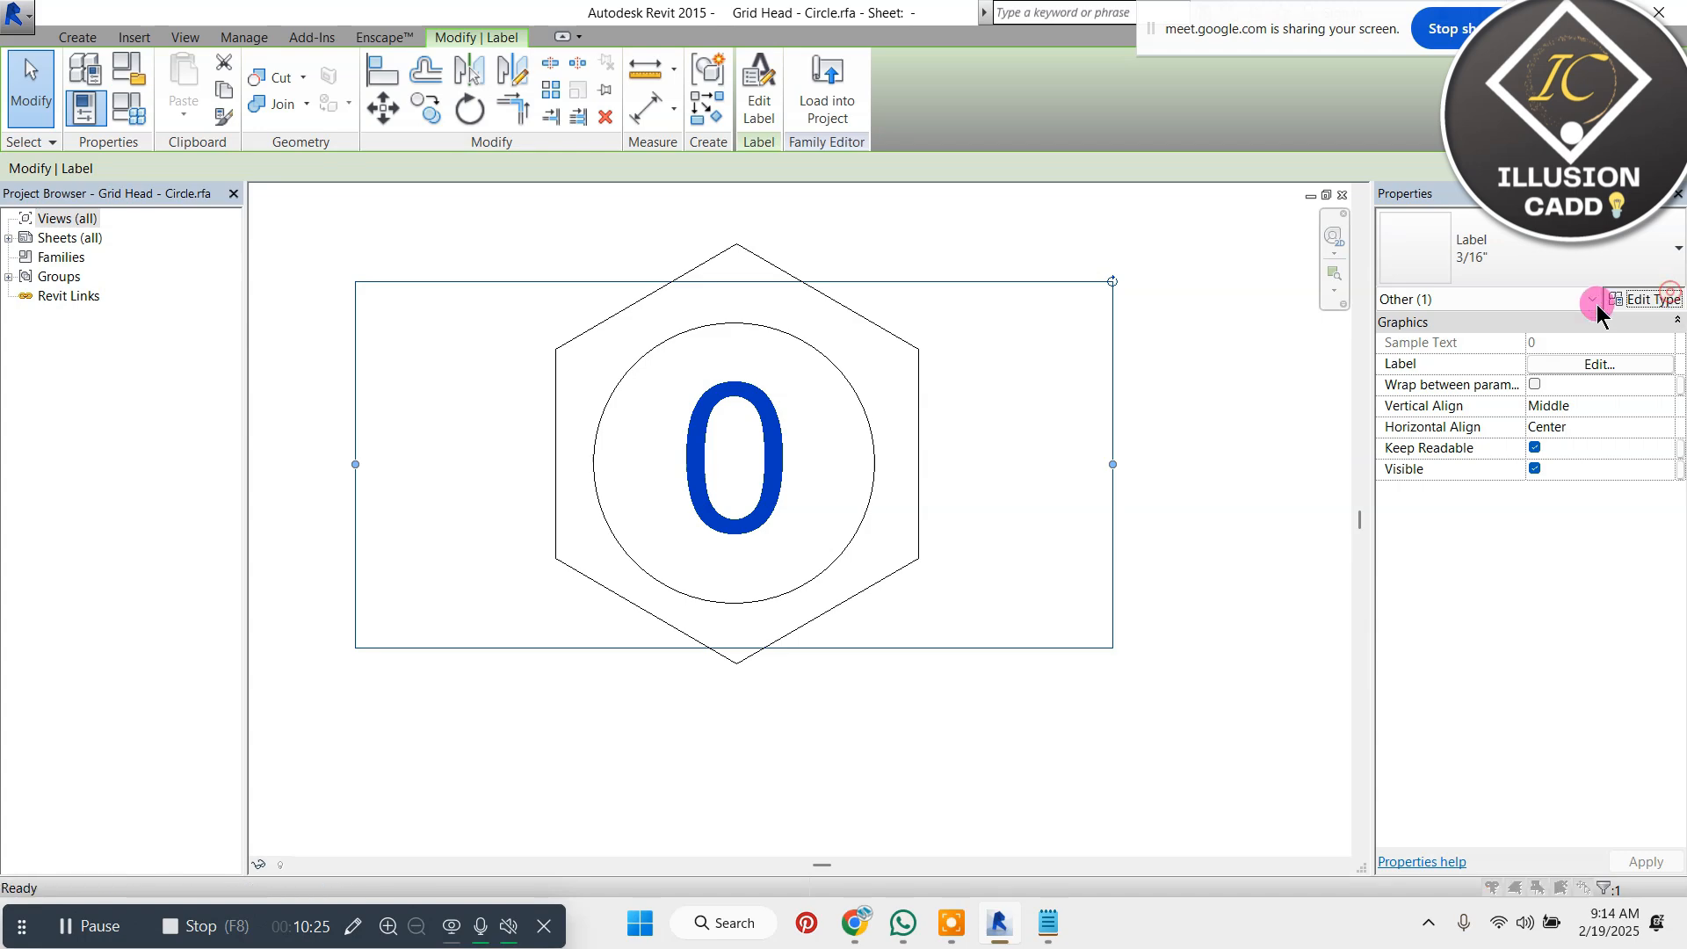
left_click(1636, 299)
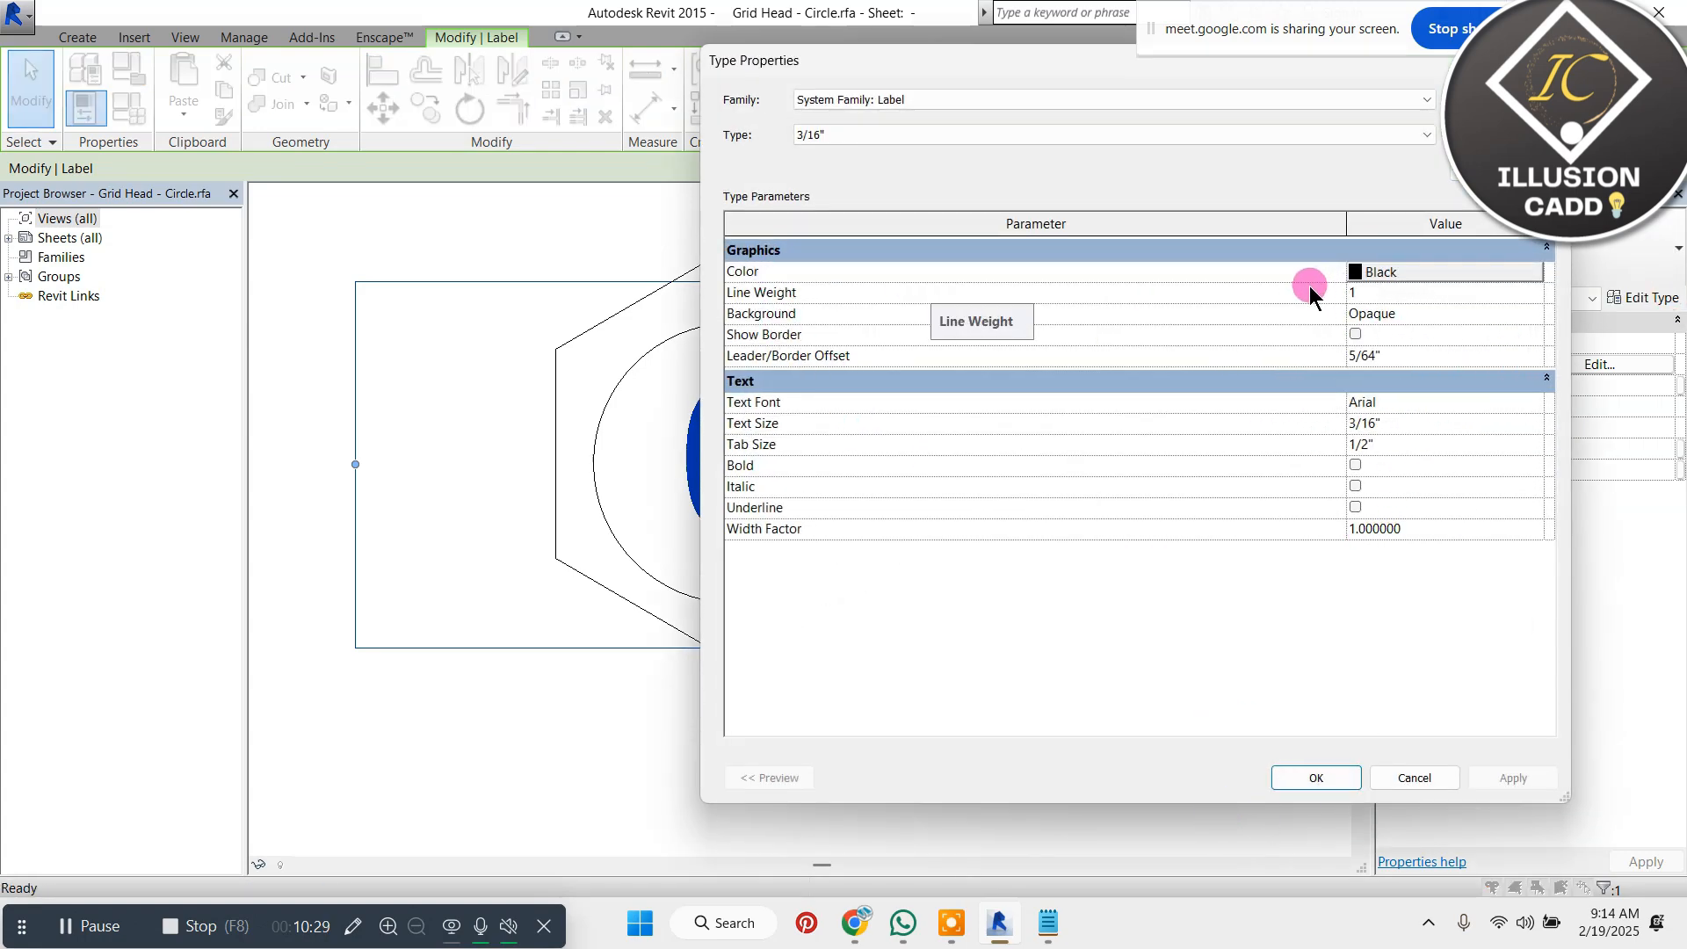
left_click(1540, 314)
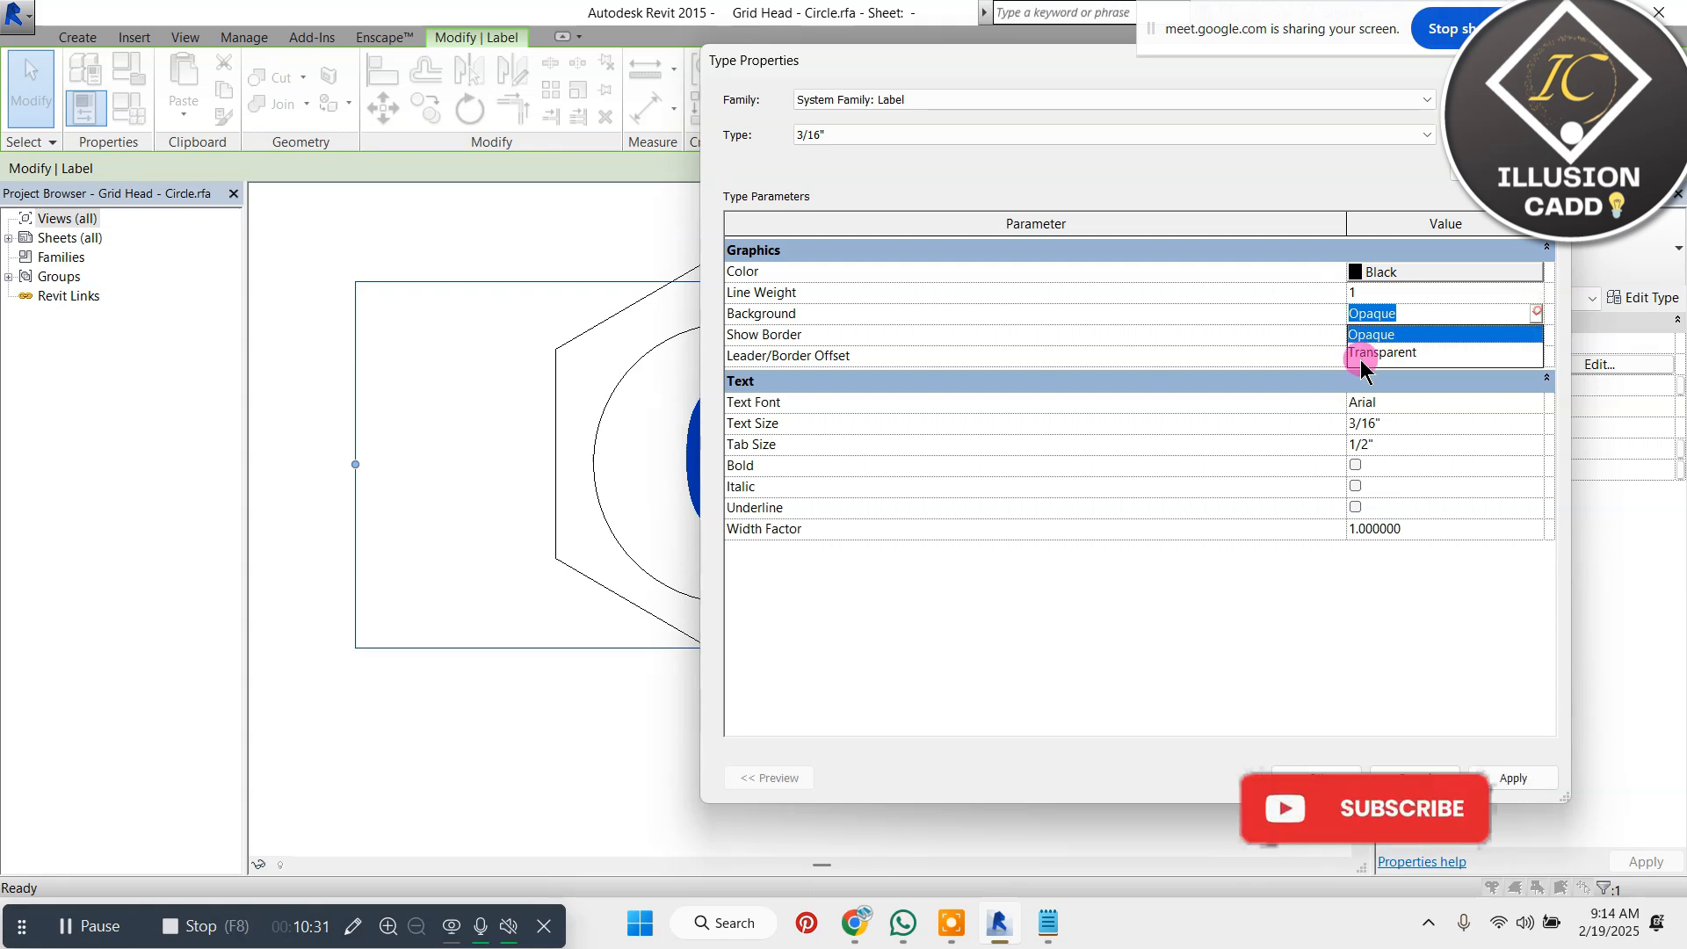
left_click(1367, 350)
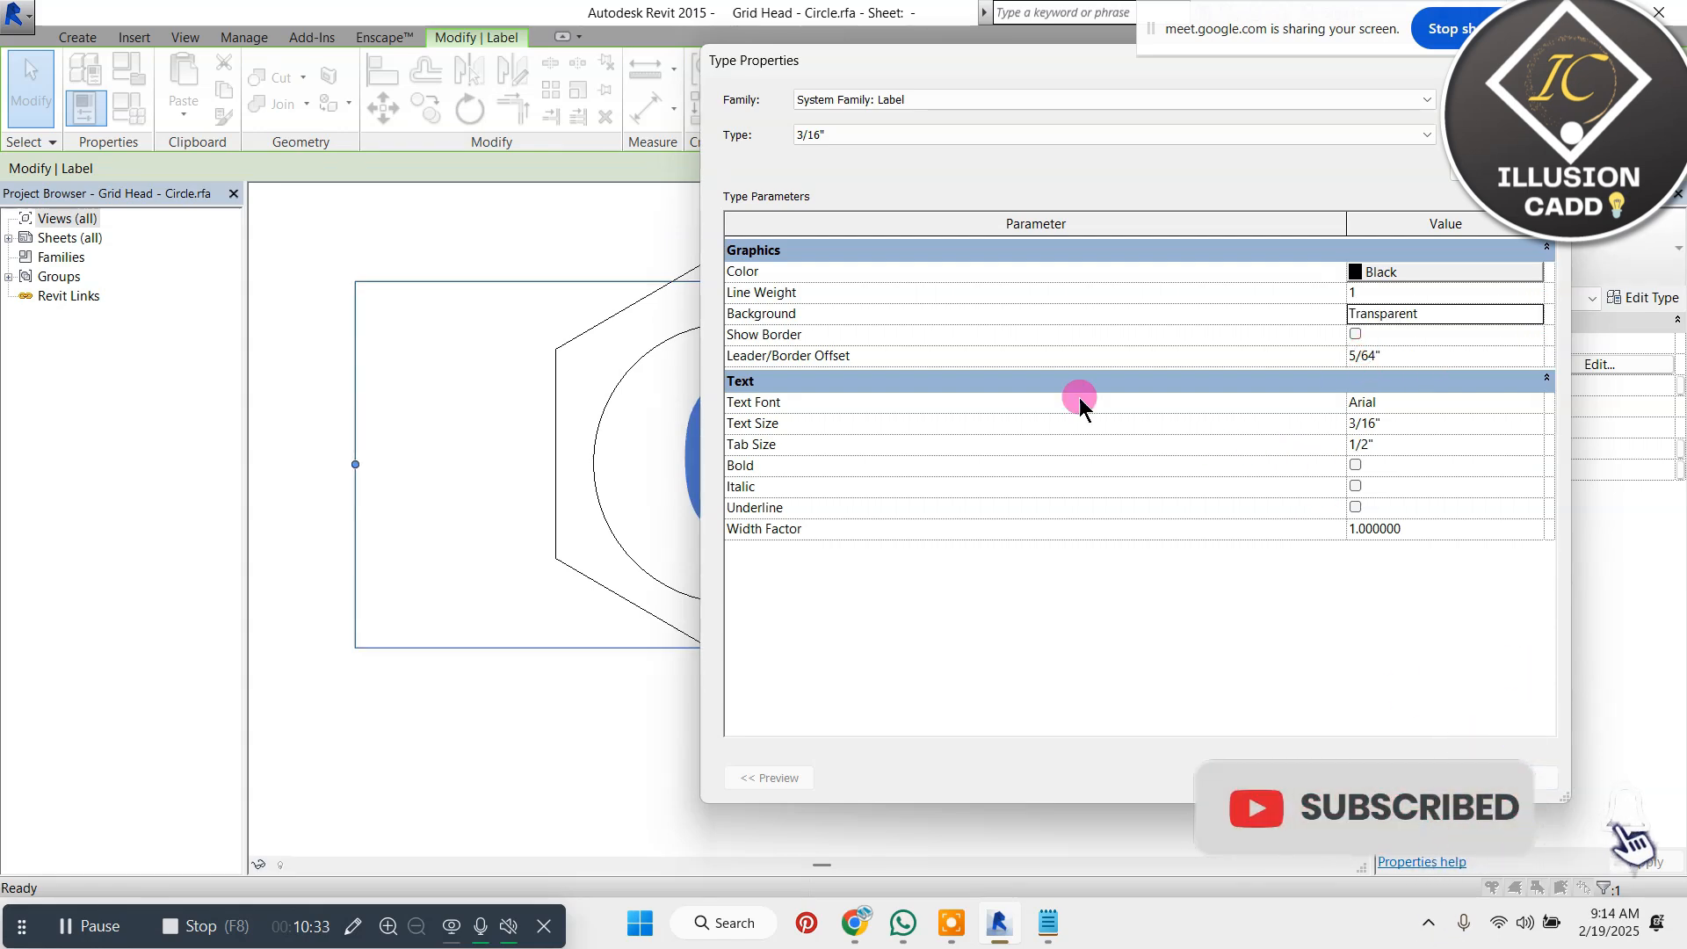
Set the label type's text font to Calibri and accept the type properties
left_click(1406, 402)
left_click(1535, 402)
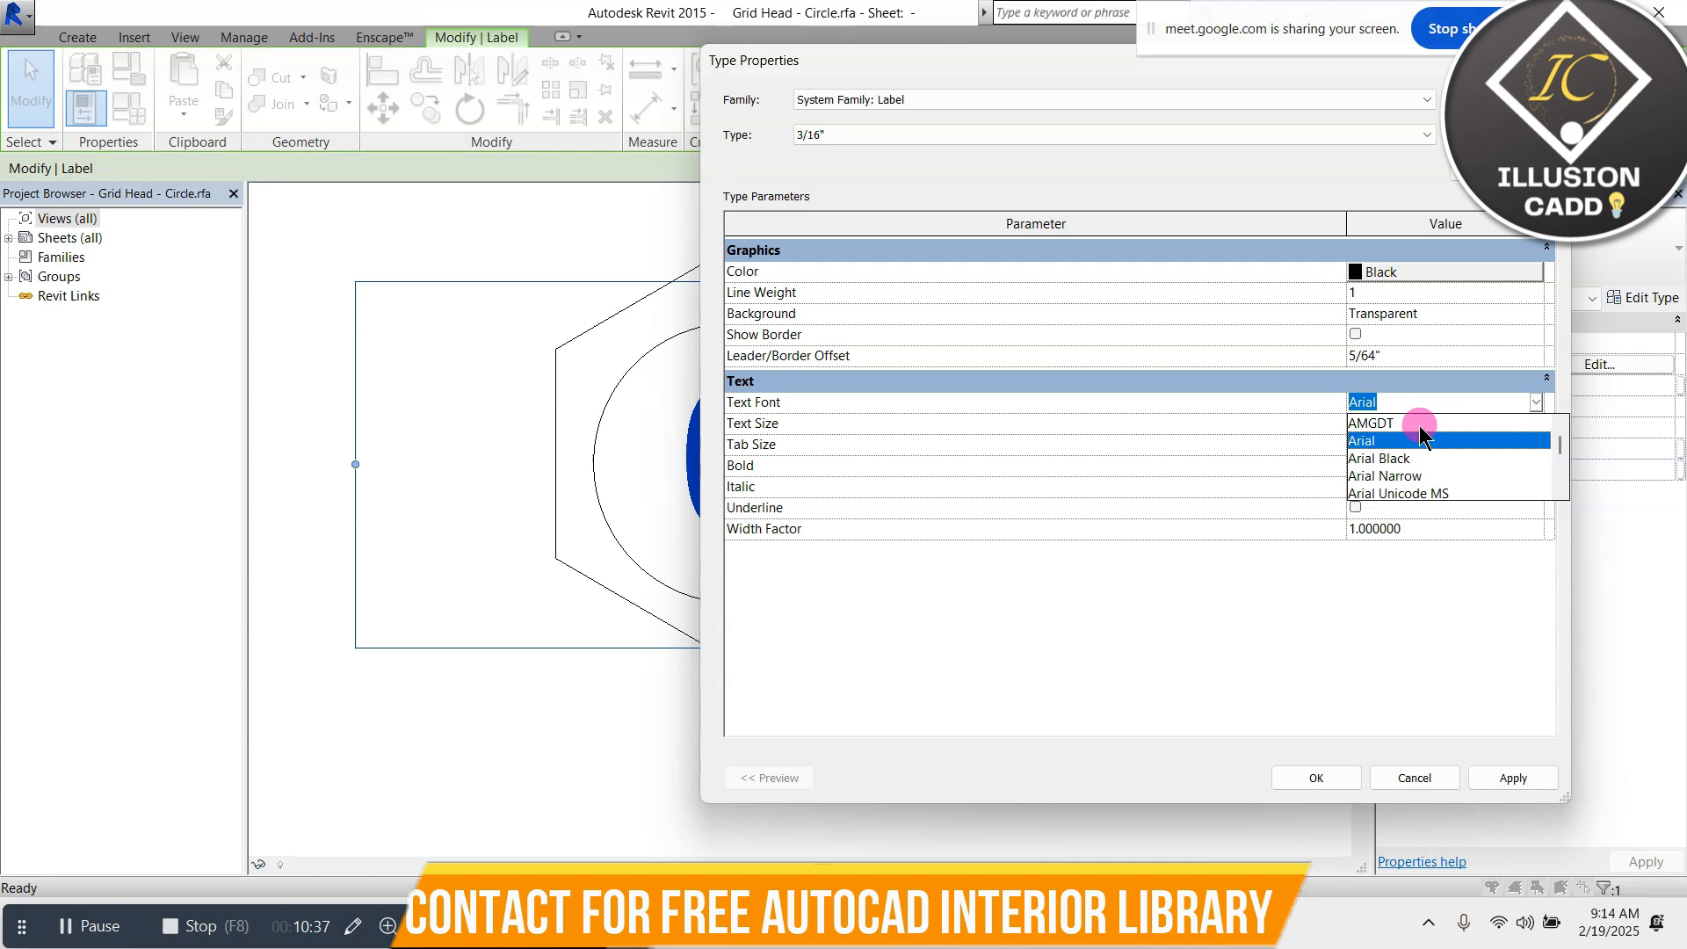
key("c")
key("a")
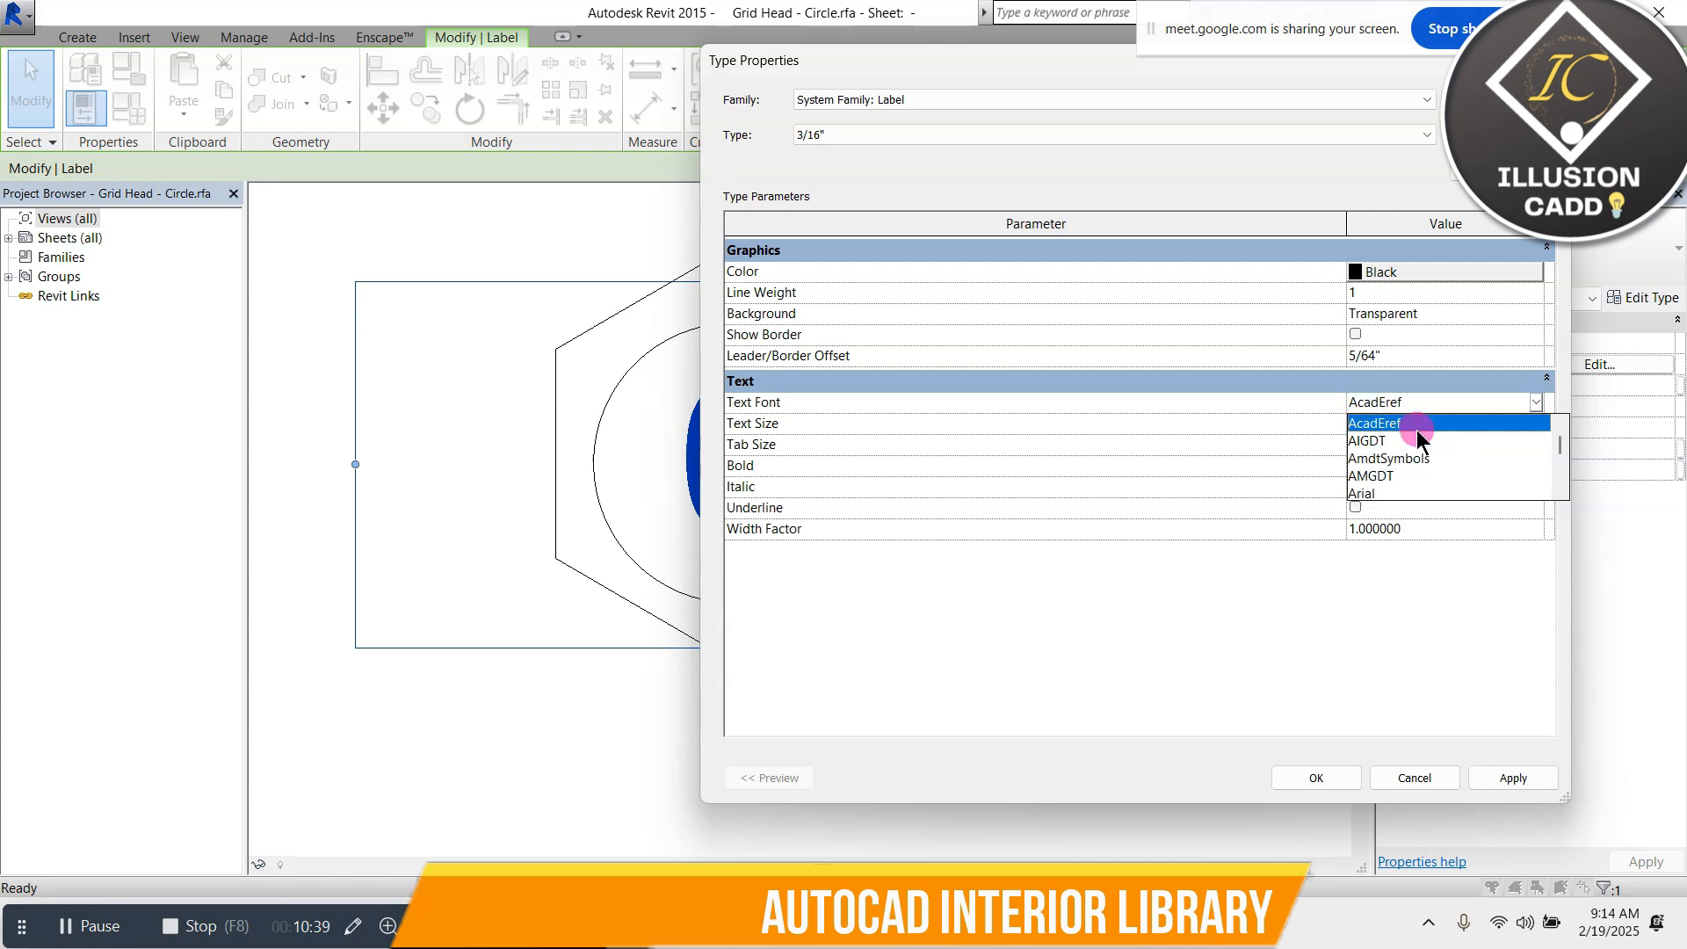
key("b")
key("l")
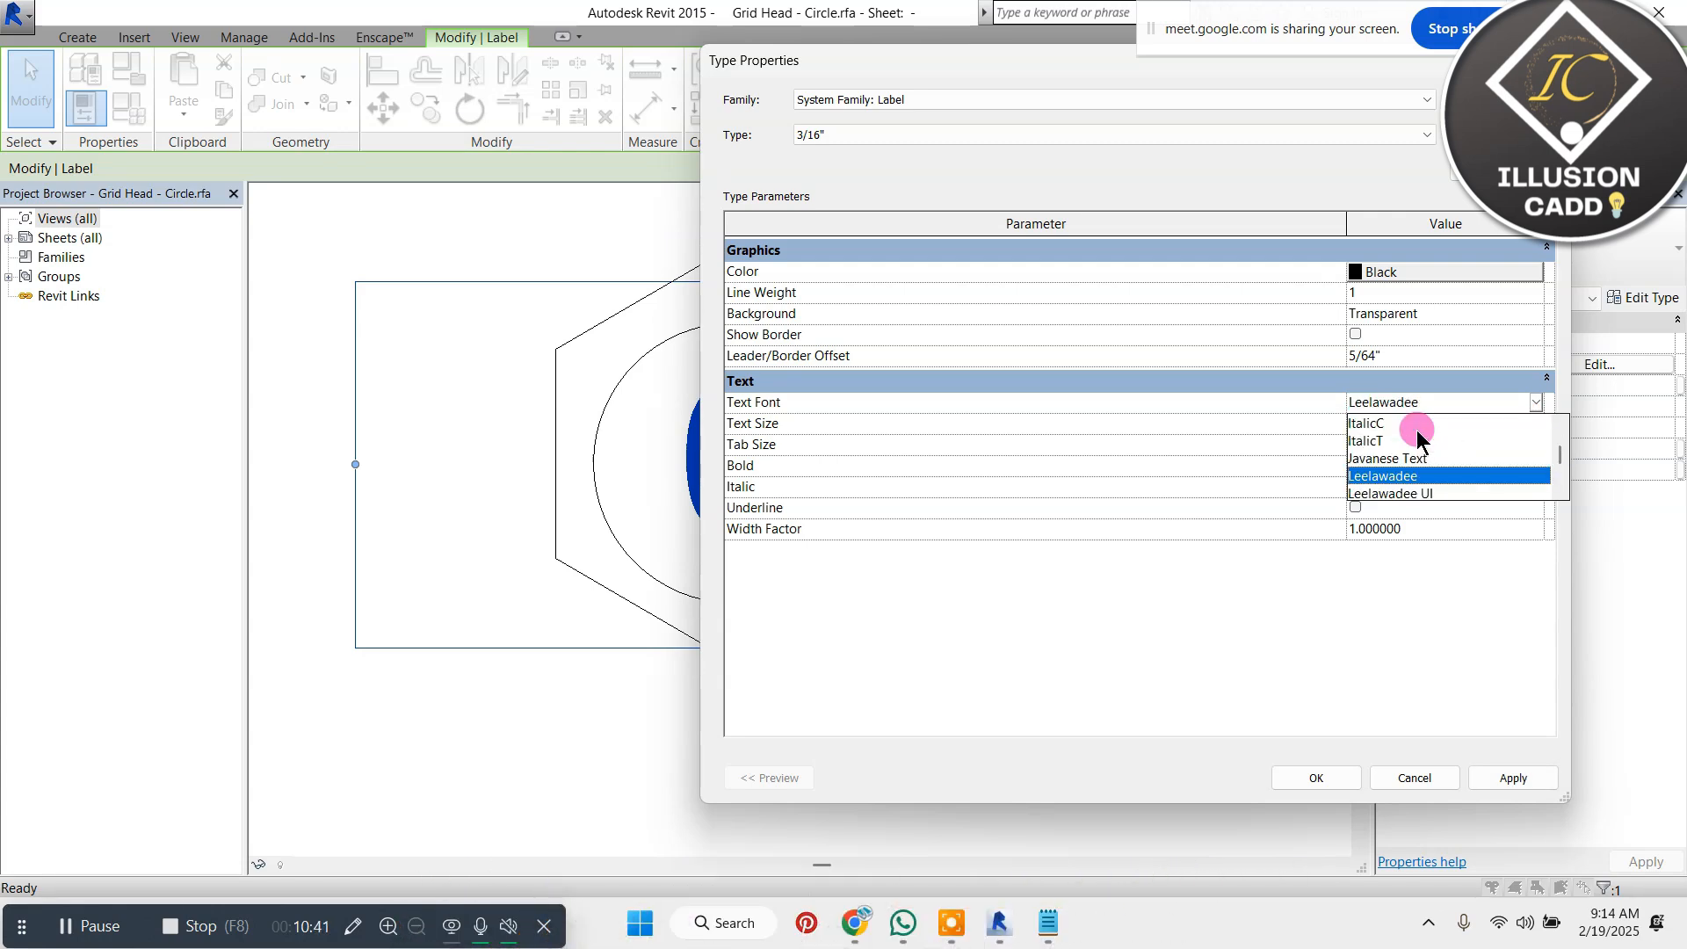
key("a")
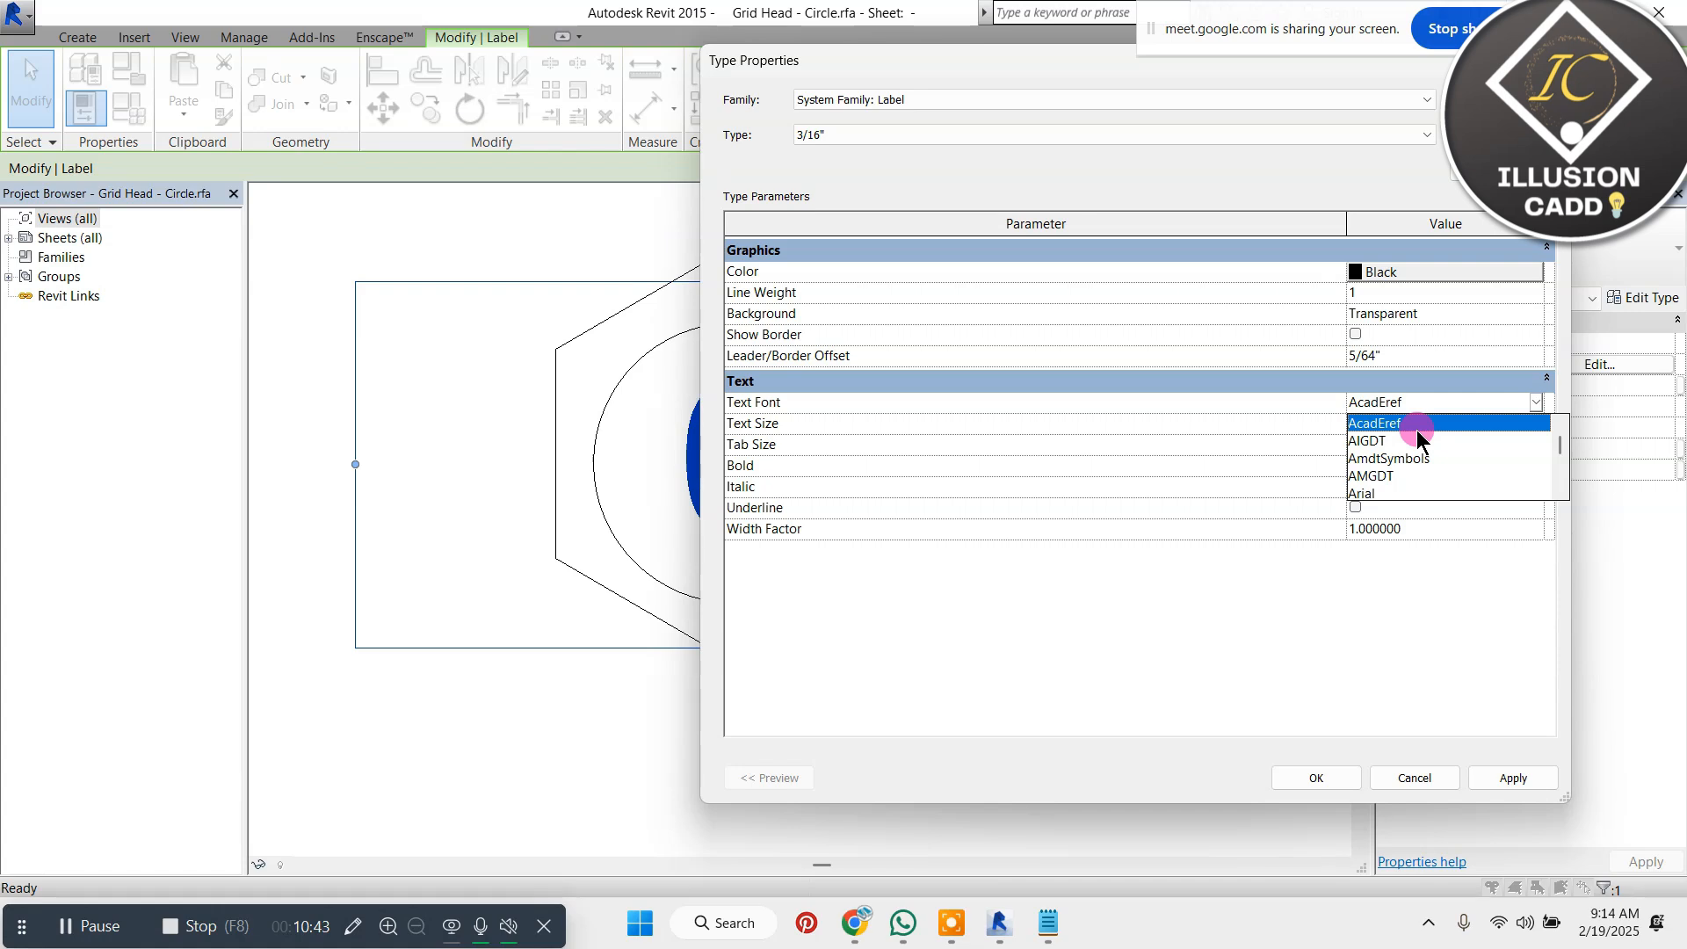
key("c")
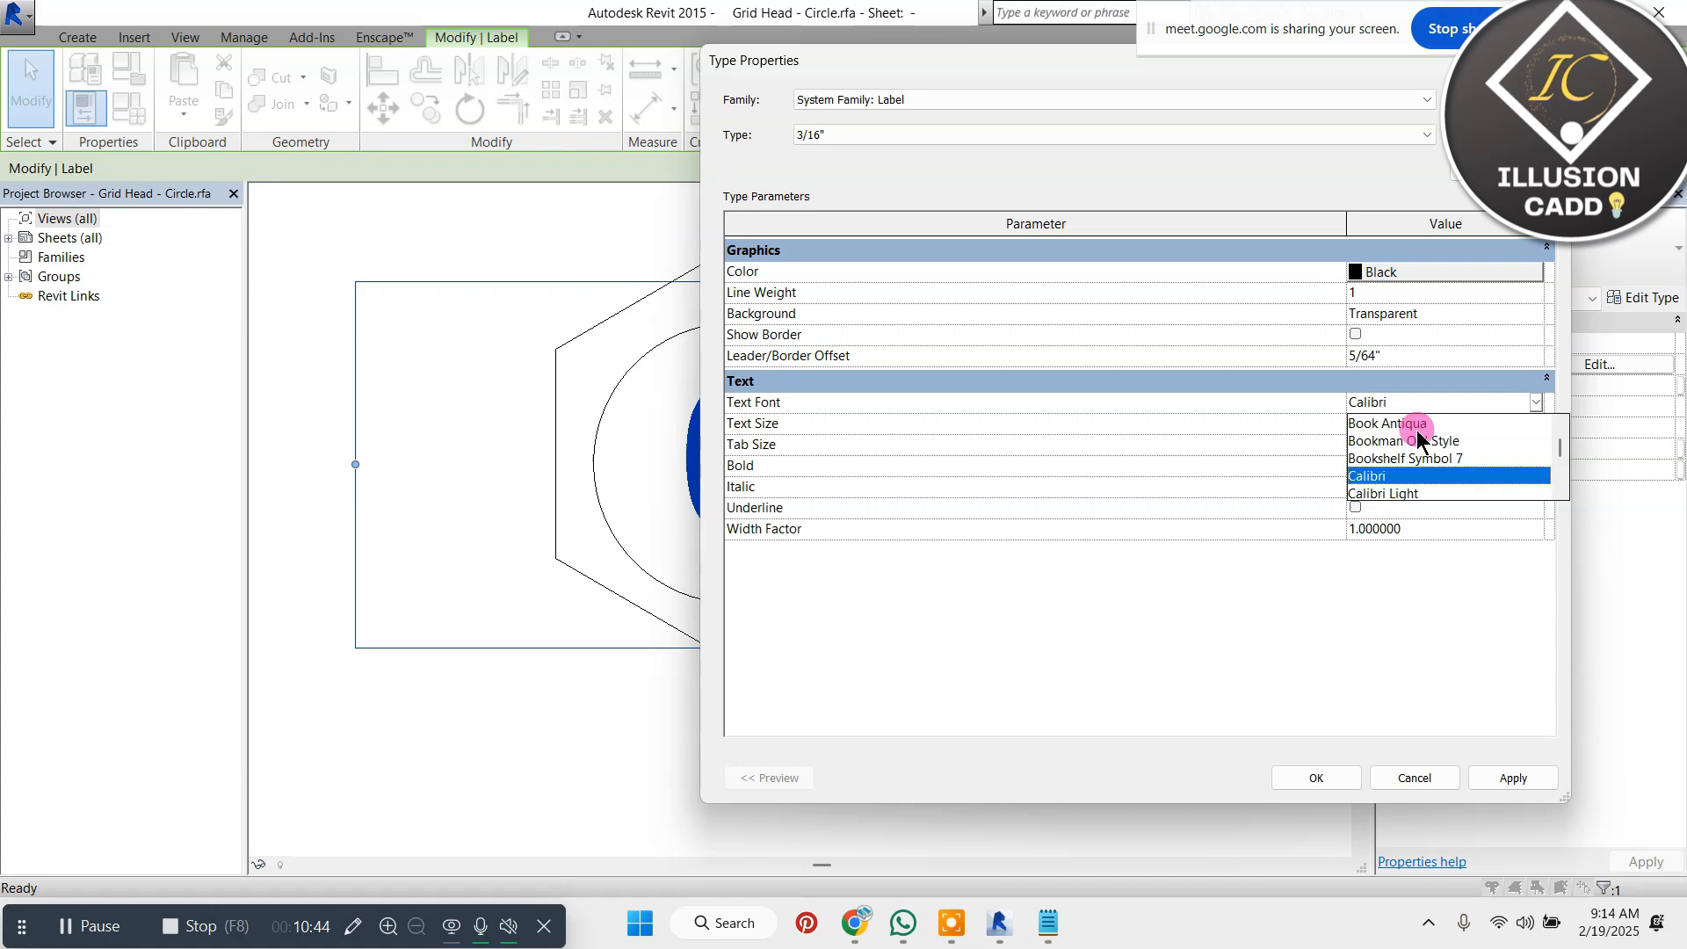
left_click(1432, 479)
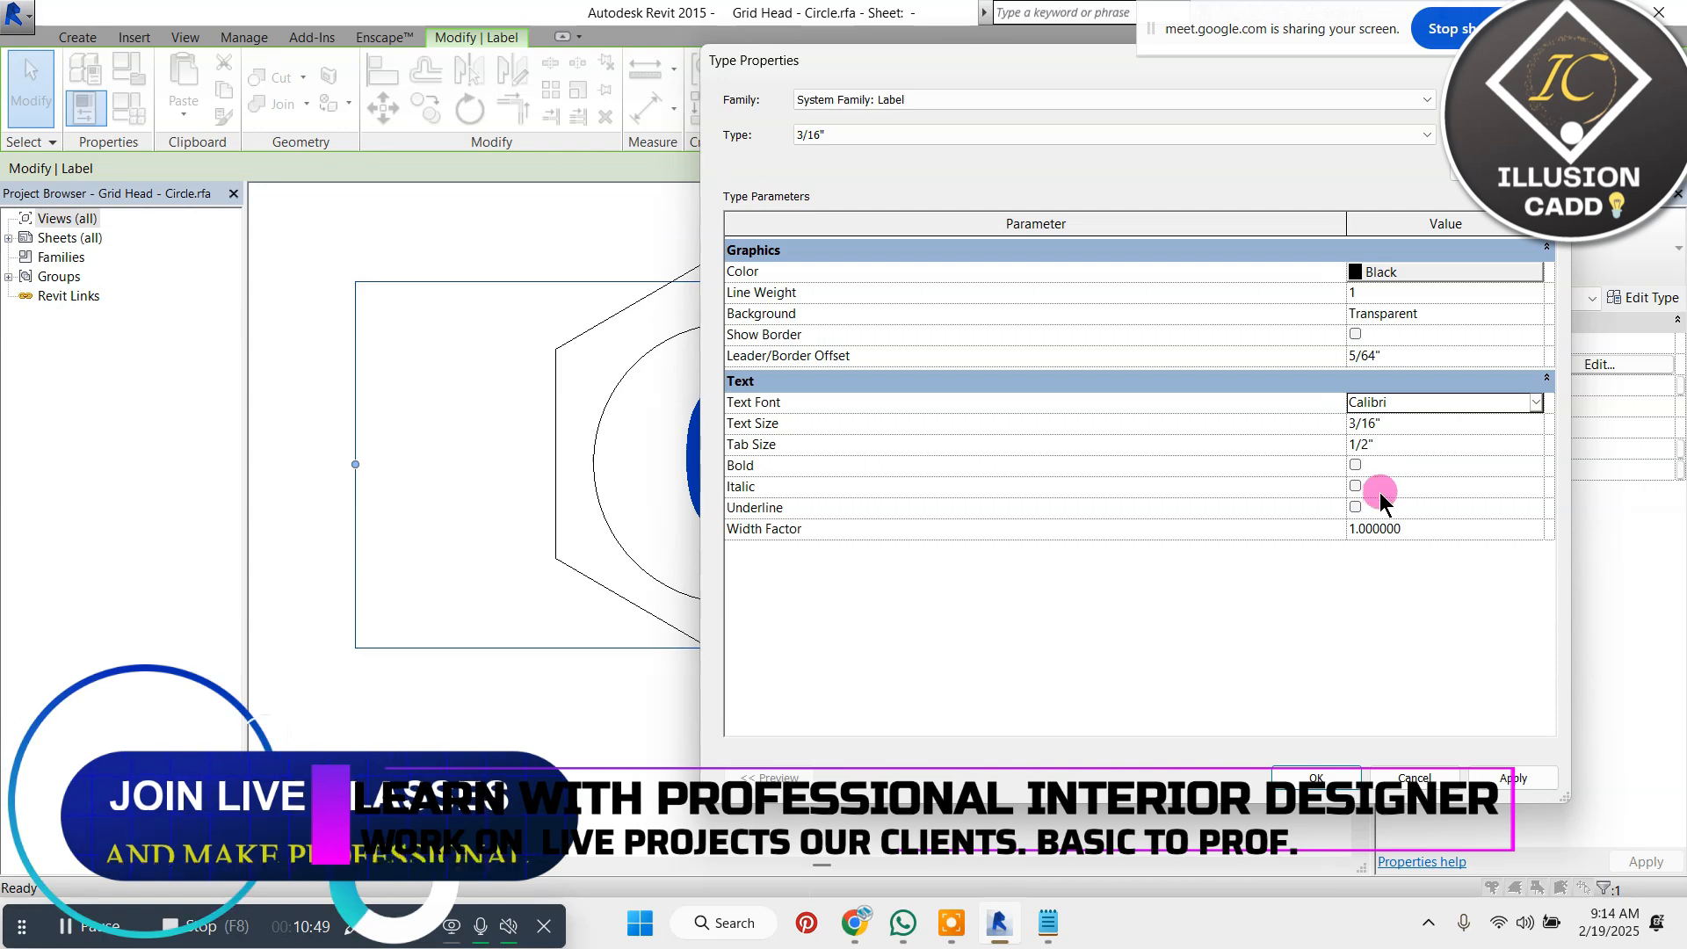
left_click(1511, 778)
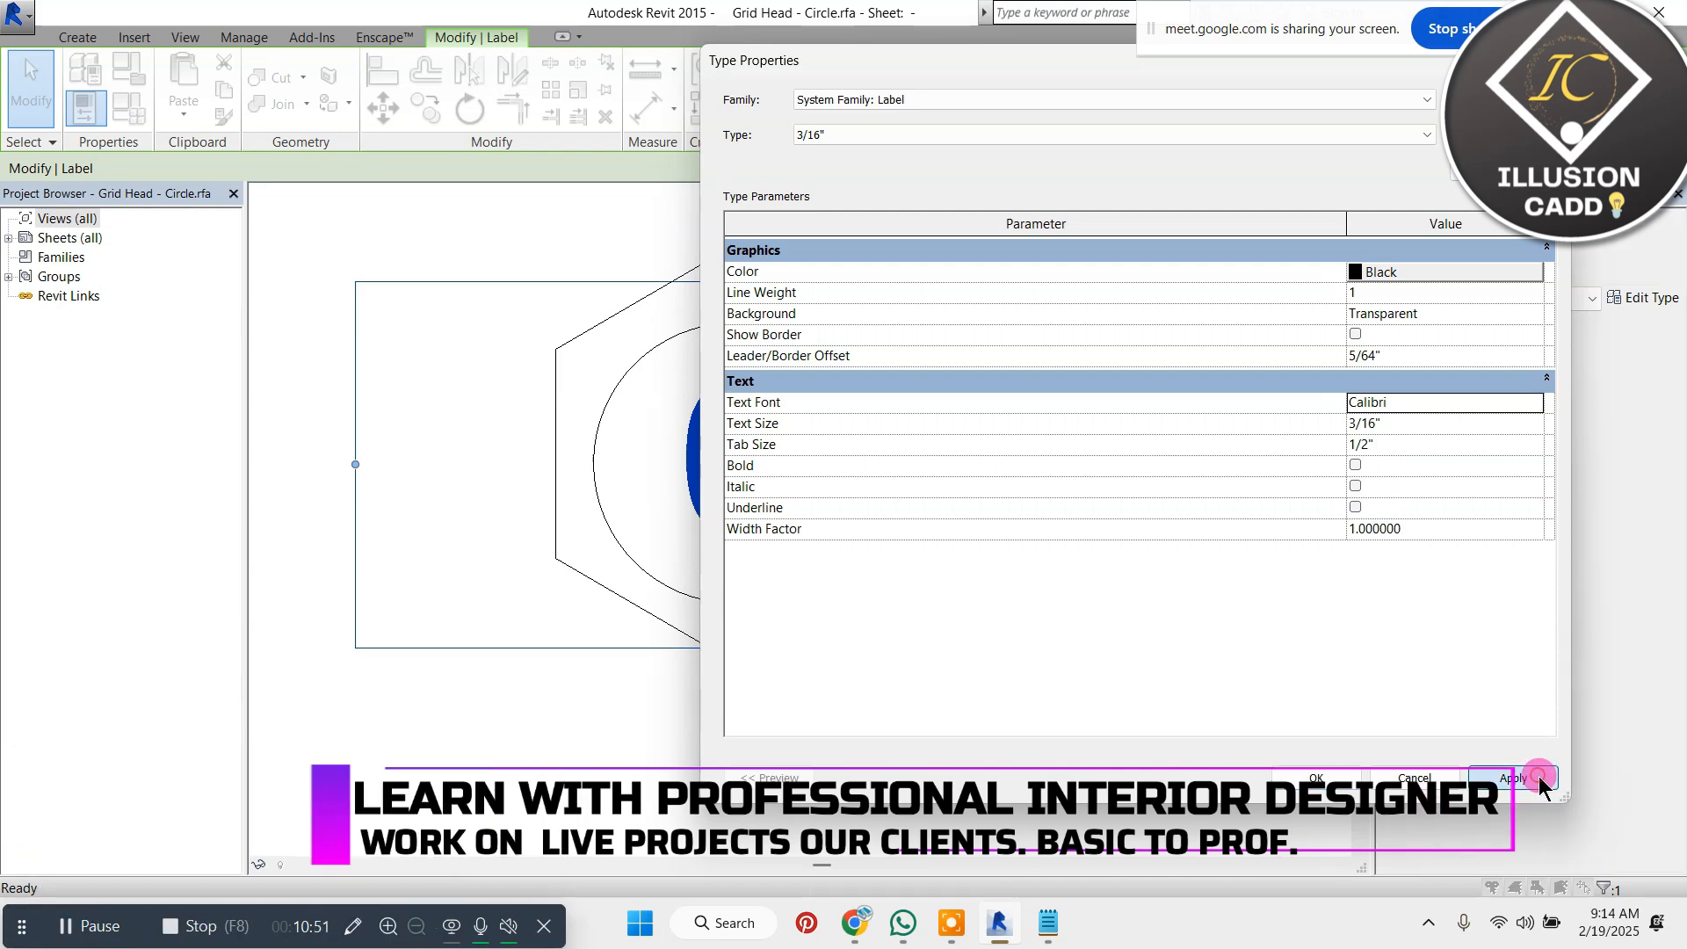
left_click(1318, 777)
left_click(1142, 723)
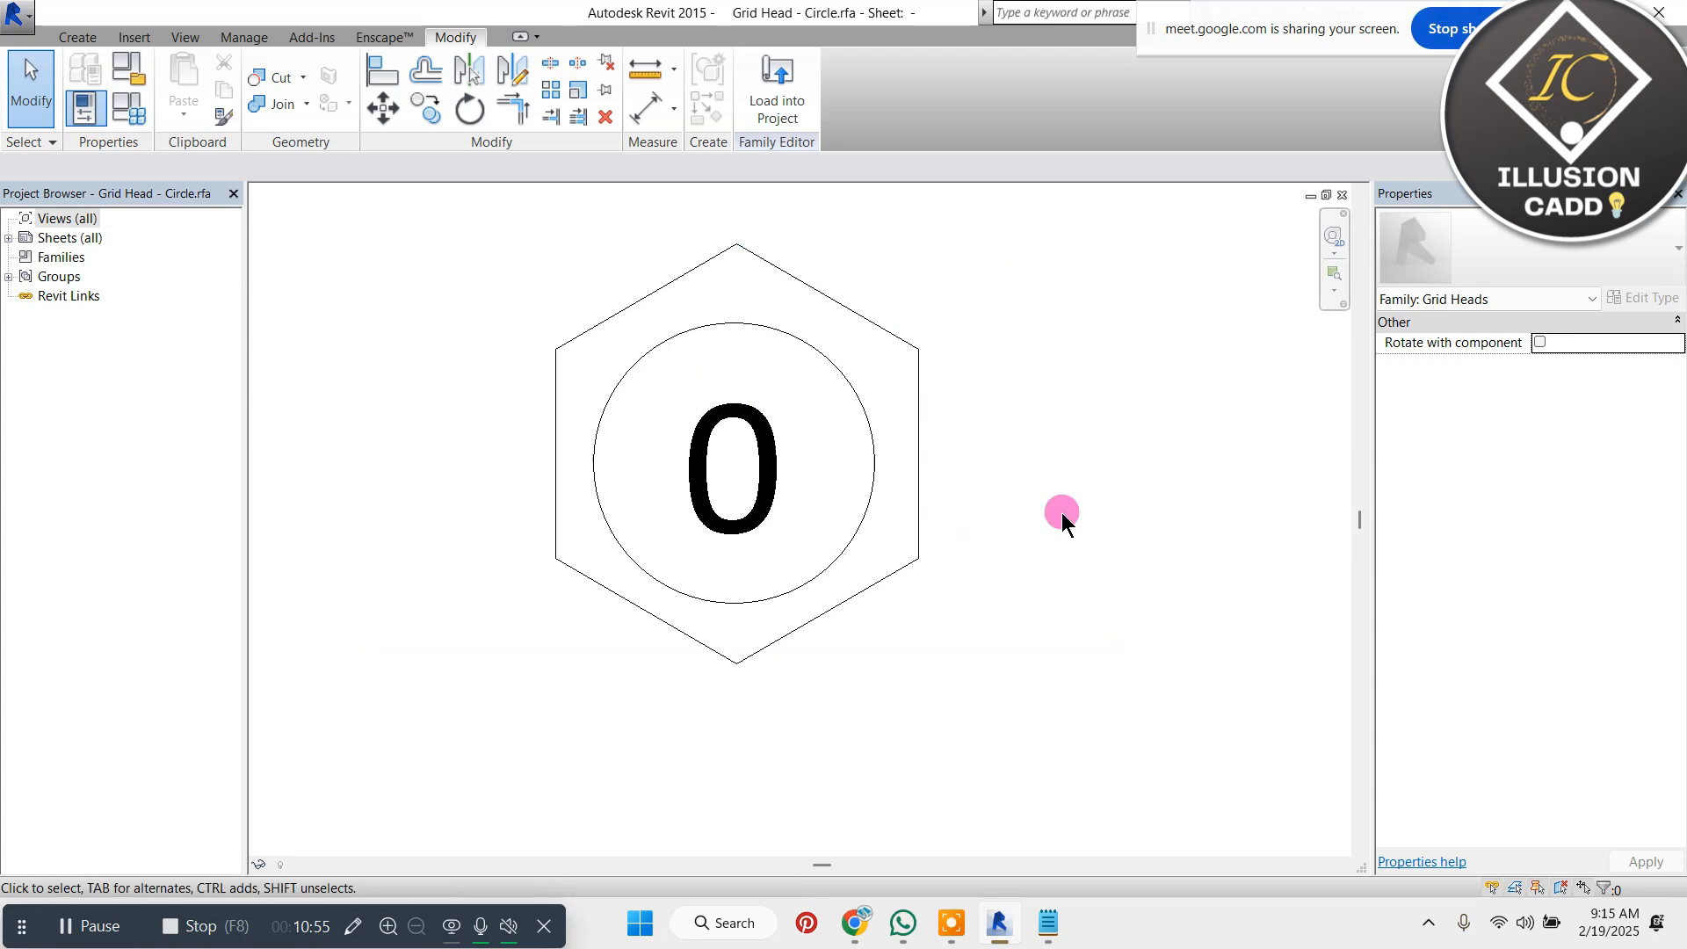
Load the edited Grid Head - Circle family into Project1, overwriting the existing version
left_click(777, 81)
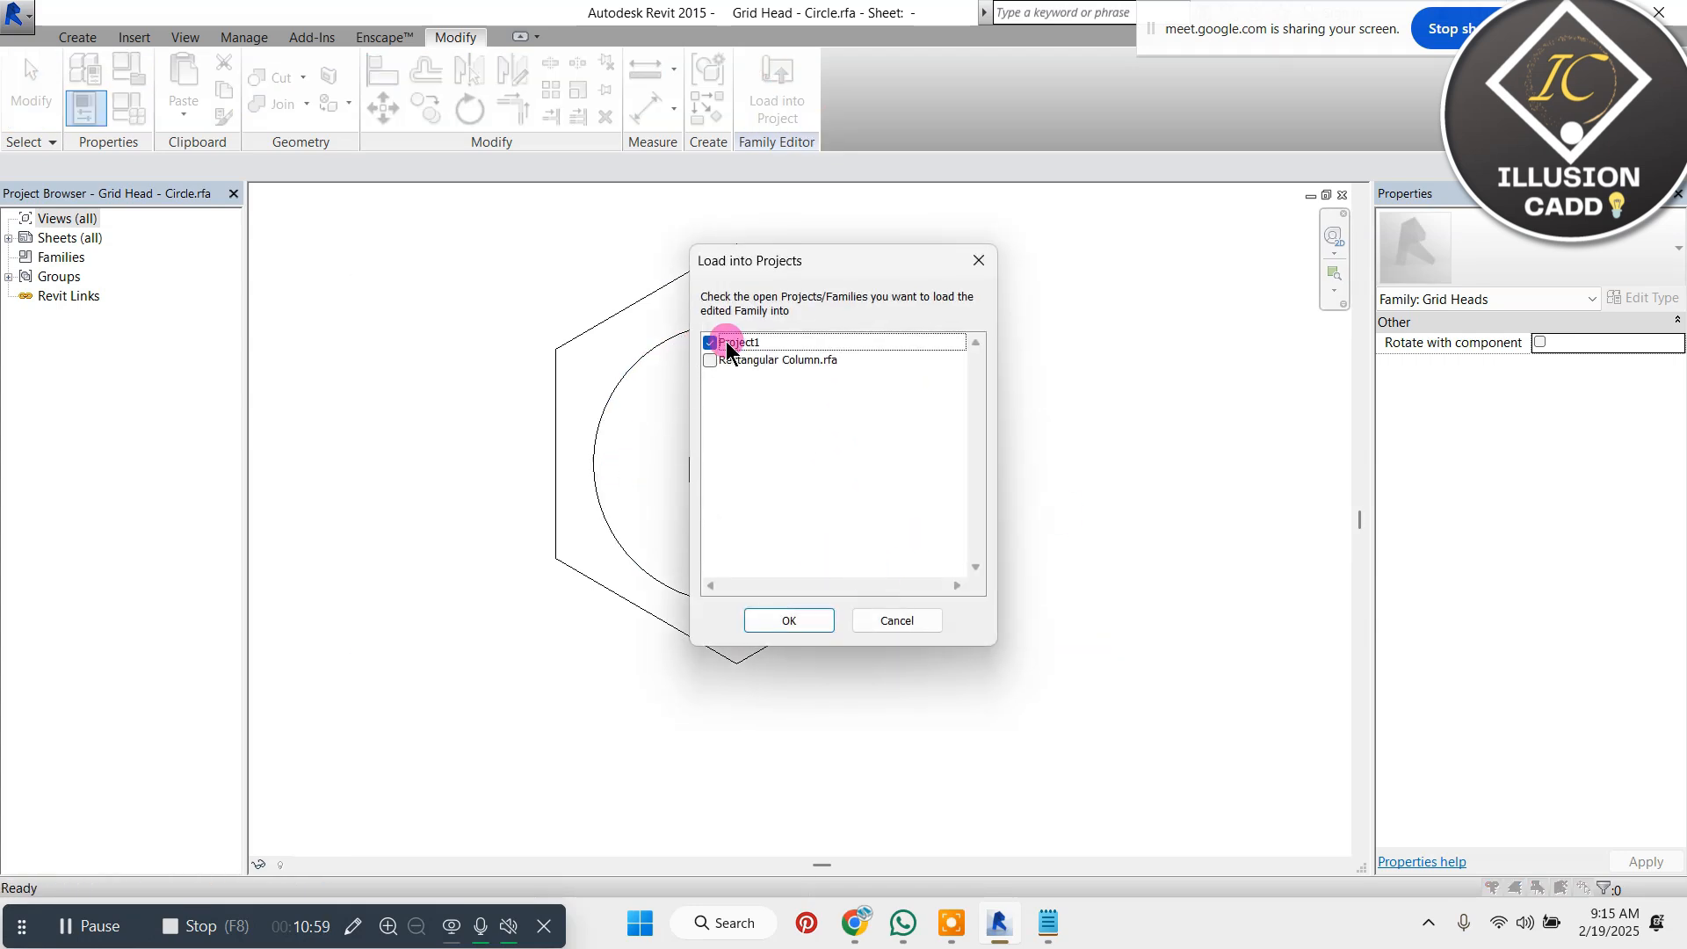
left_click(789, 619)
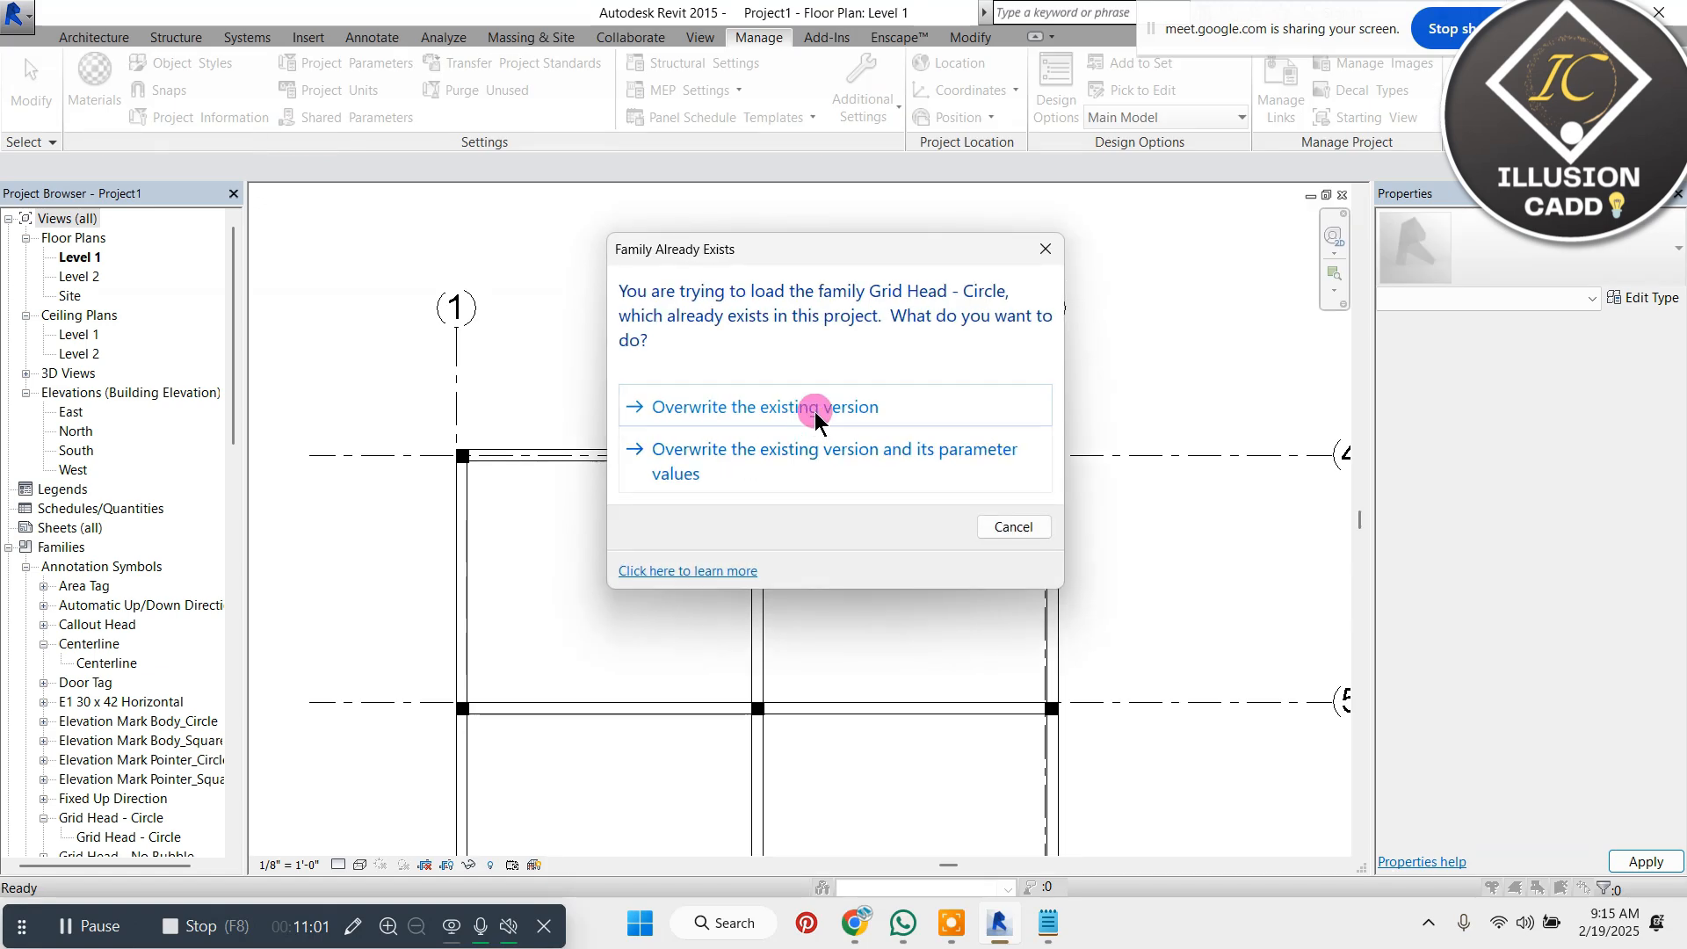
left_click(891, 425)
Examine the shape and numbering of the grid bubbles around the Level 1 floor plan
scroll(381, 265, "up", 5)
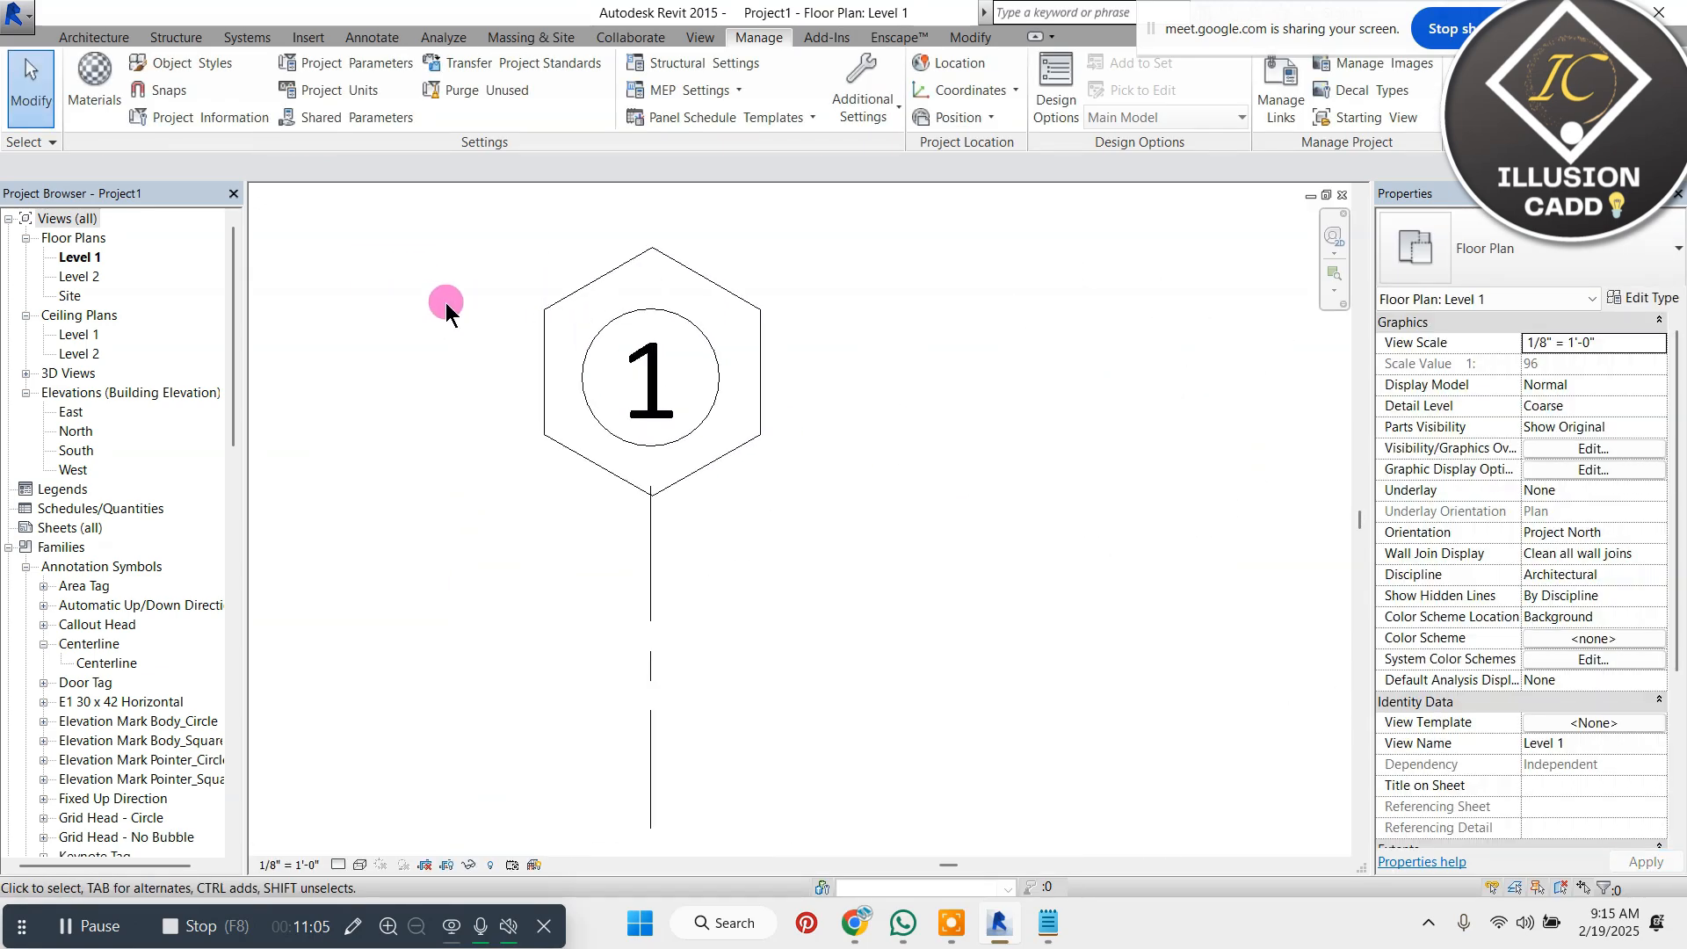
scroll(602, 318, "down", 4)
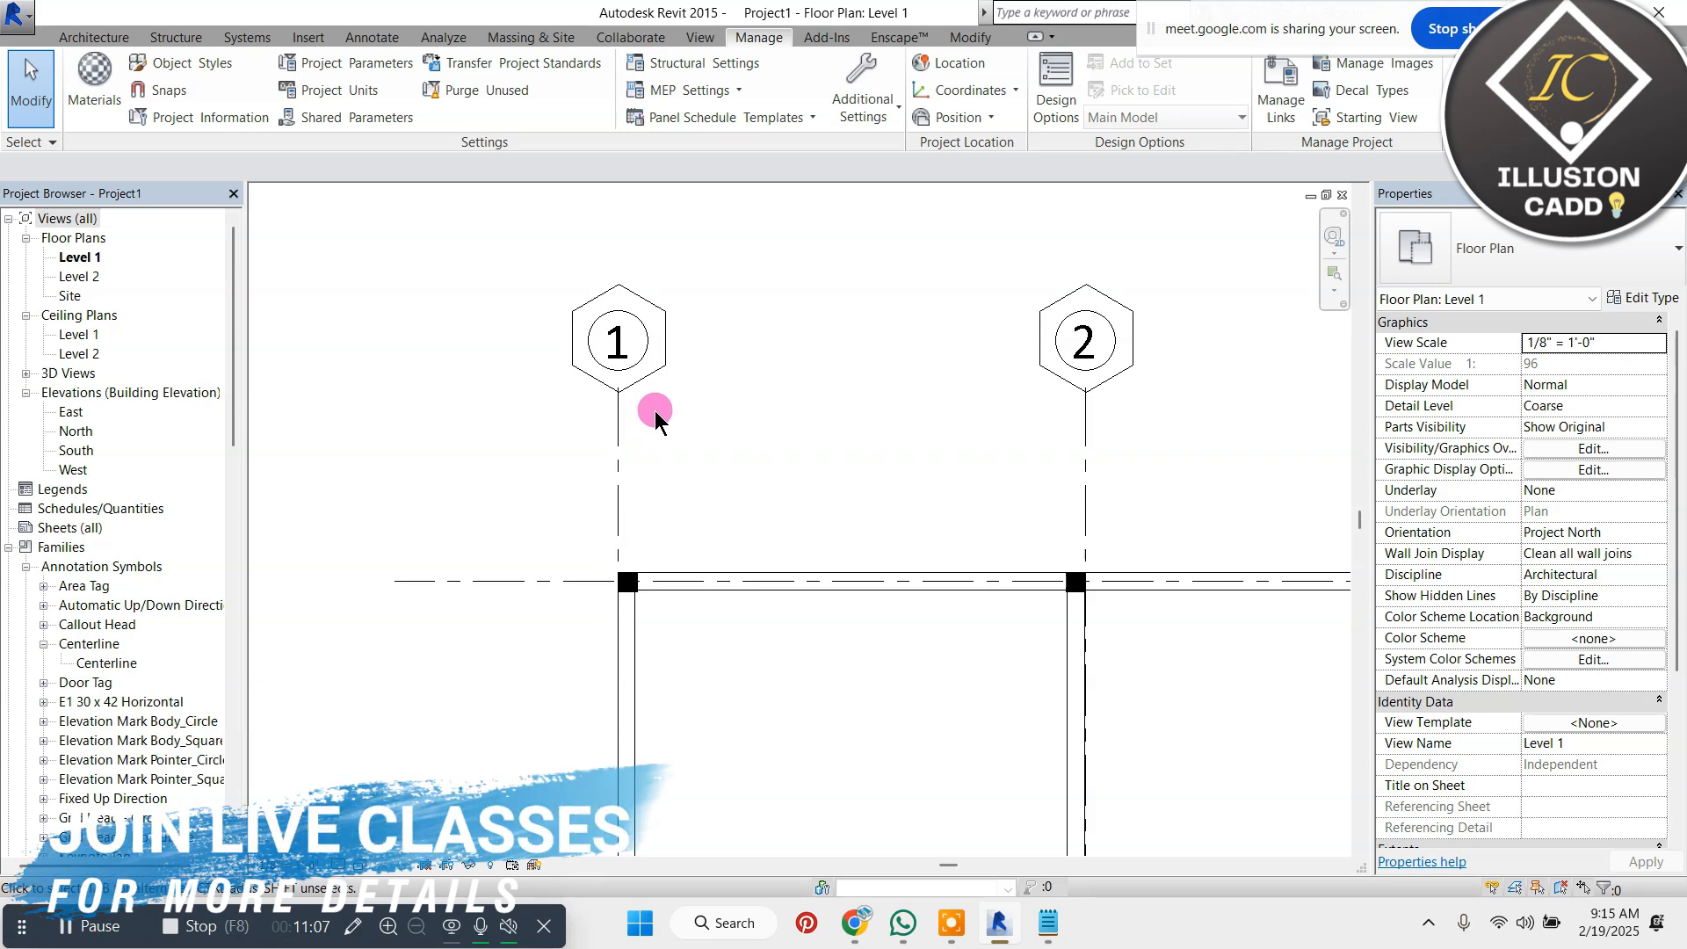
scroll(624, 347, "down", 3)
scroll(1078, 478, "down", 2)
scroll(1002, 343, "up", 2)
left_click(1038, 380)
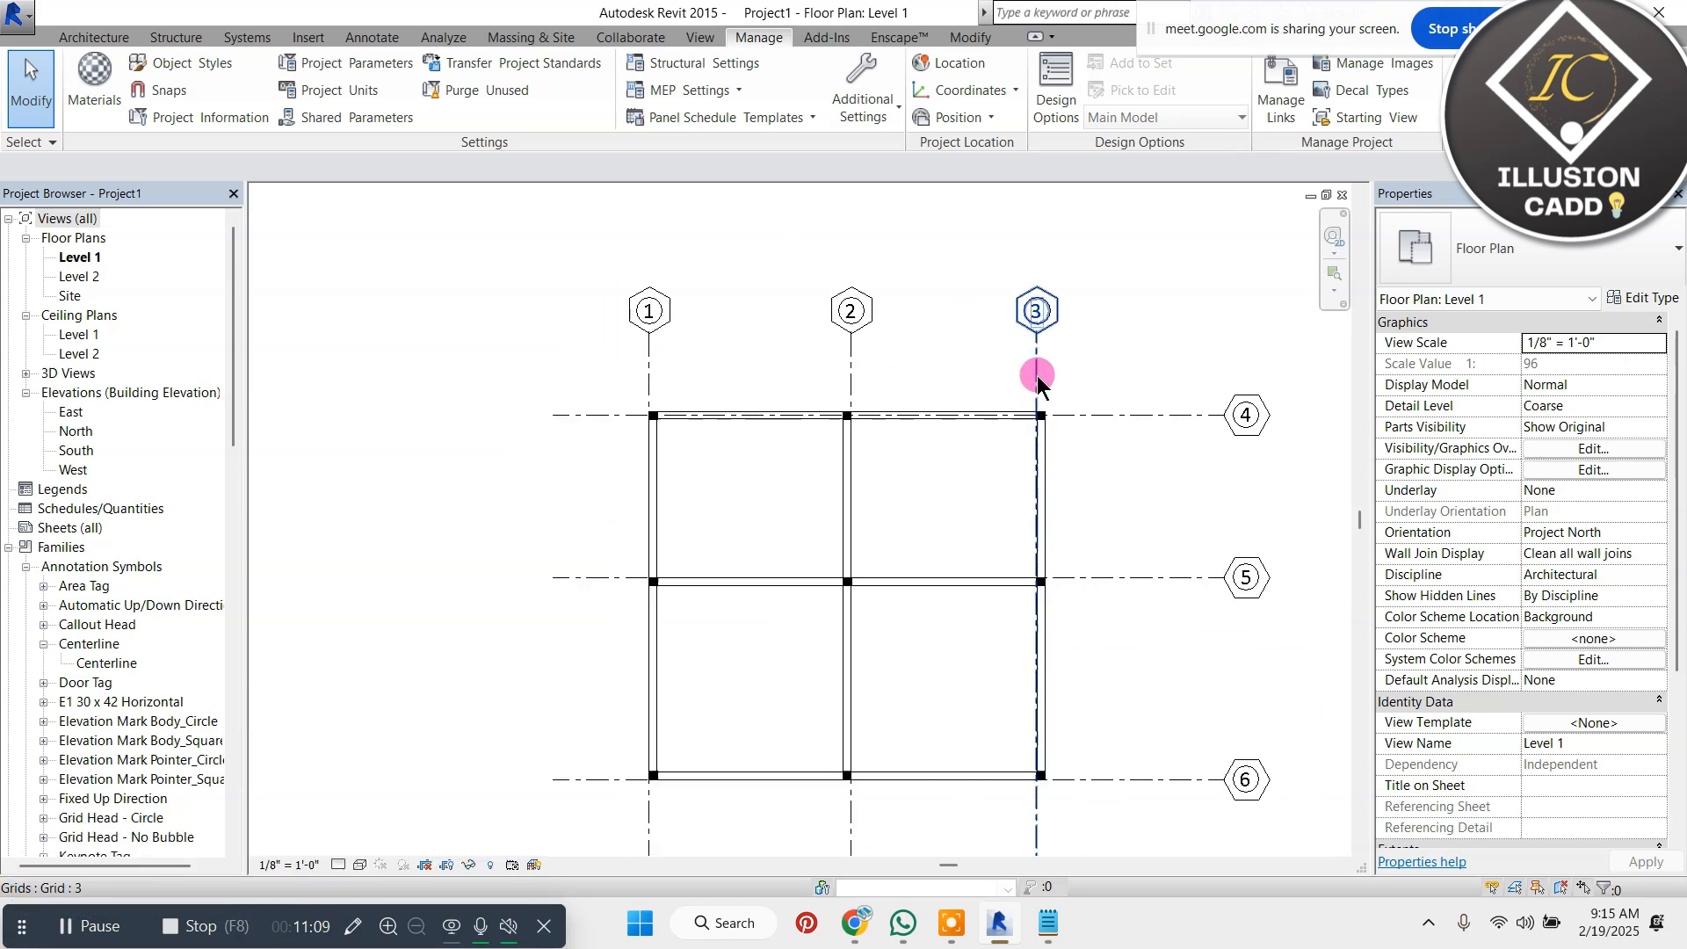
scroll(1058, 367, "up", 1)
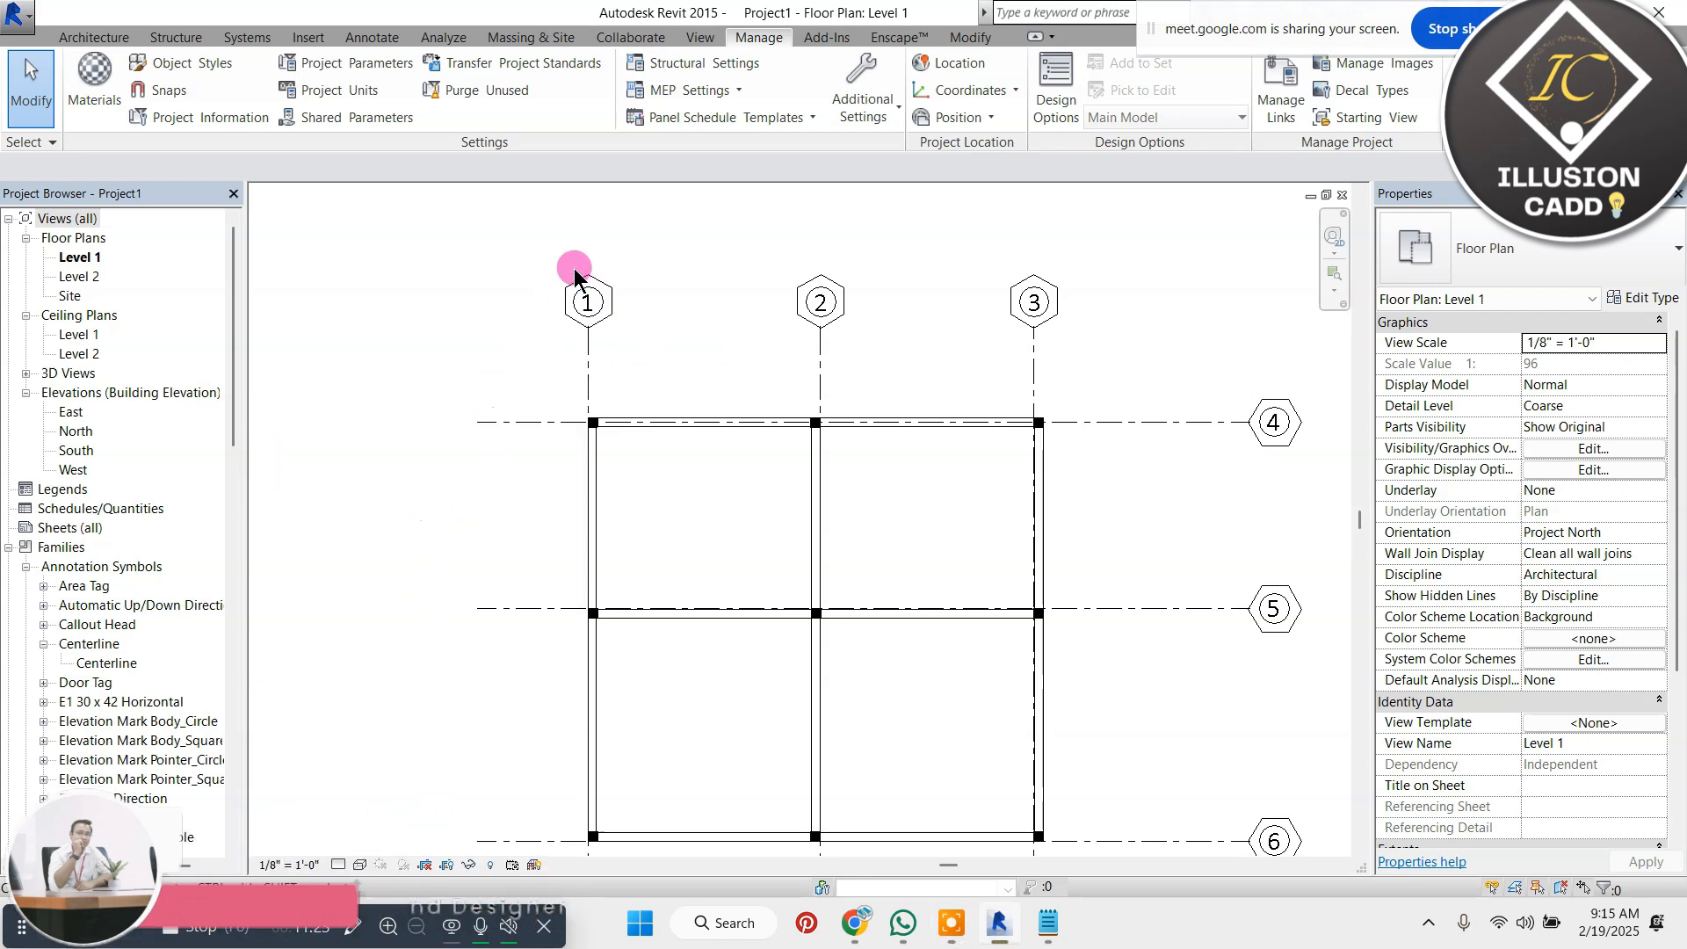
scroll(572, 271, "up", 3)
Check the type properties of grid line 1 and close them without changes
left_click(590, 290)
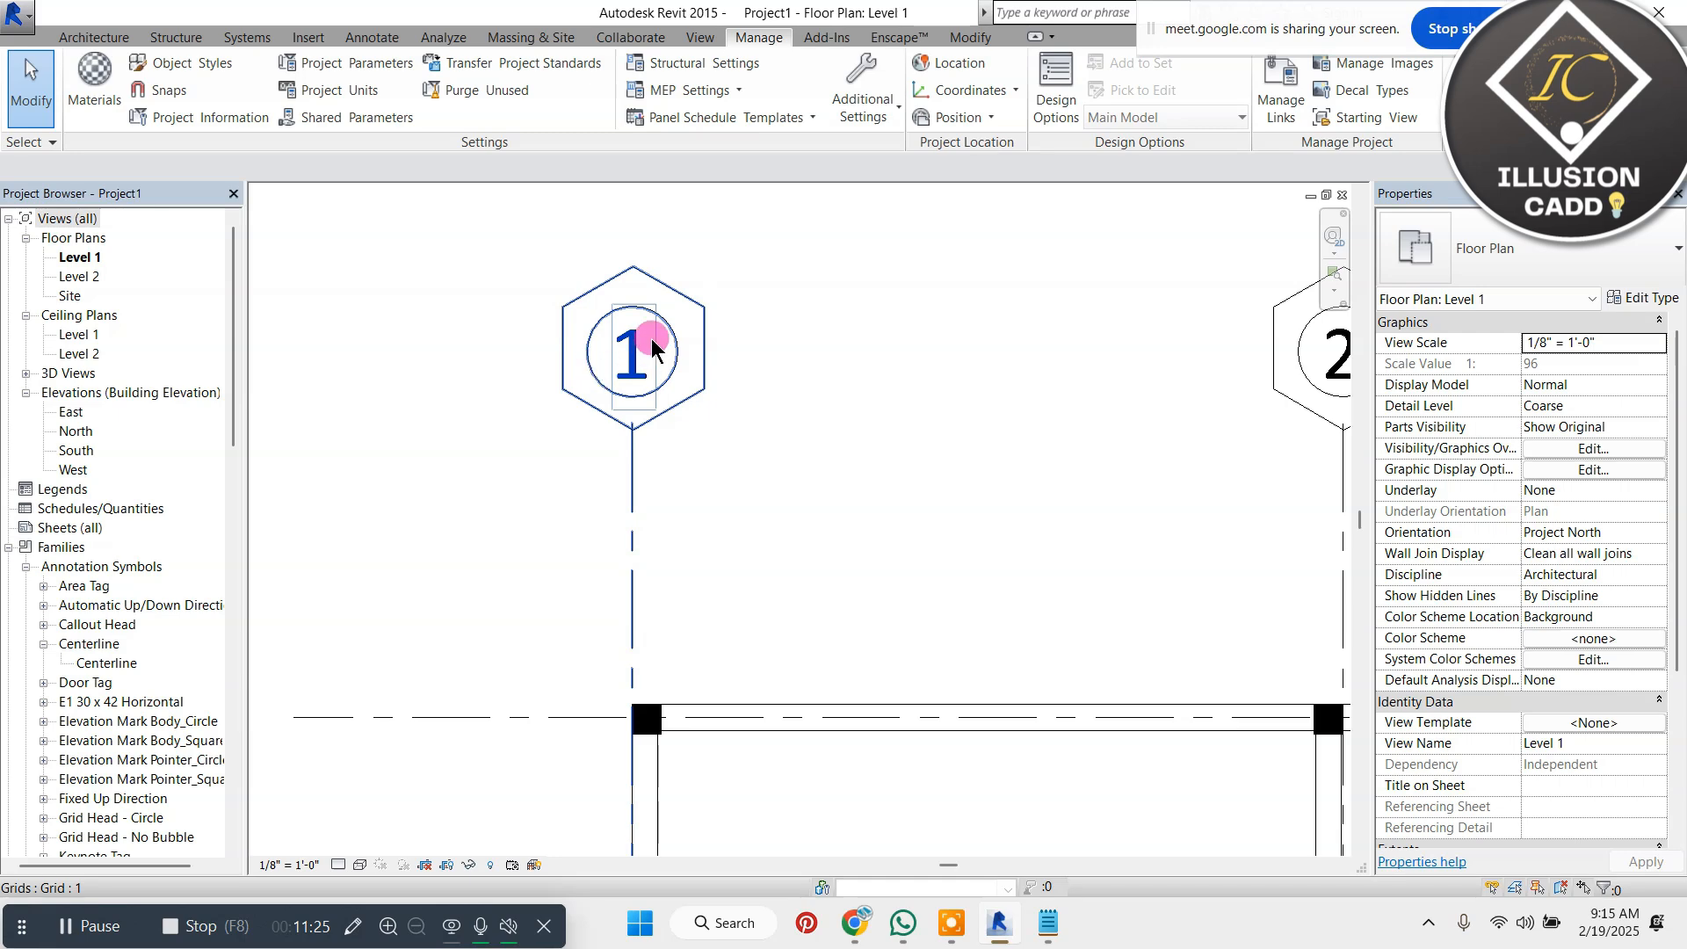
left_click(652, 346)
left_click(1642, 297)
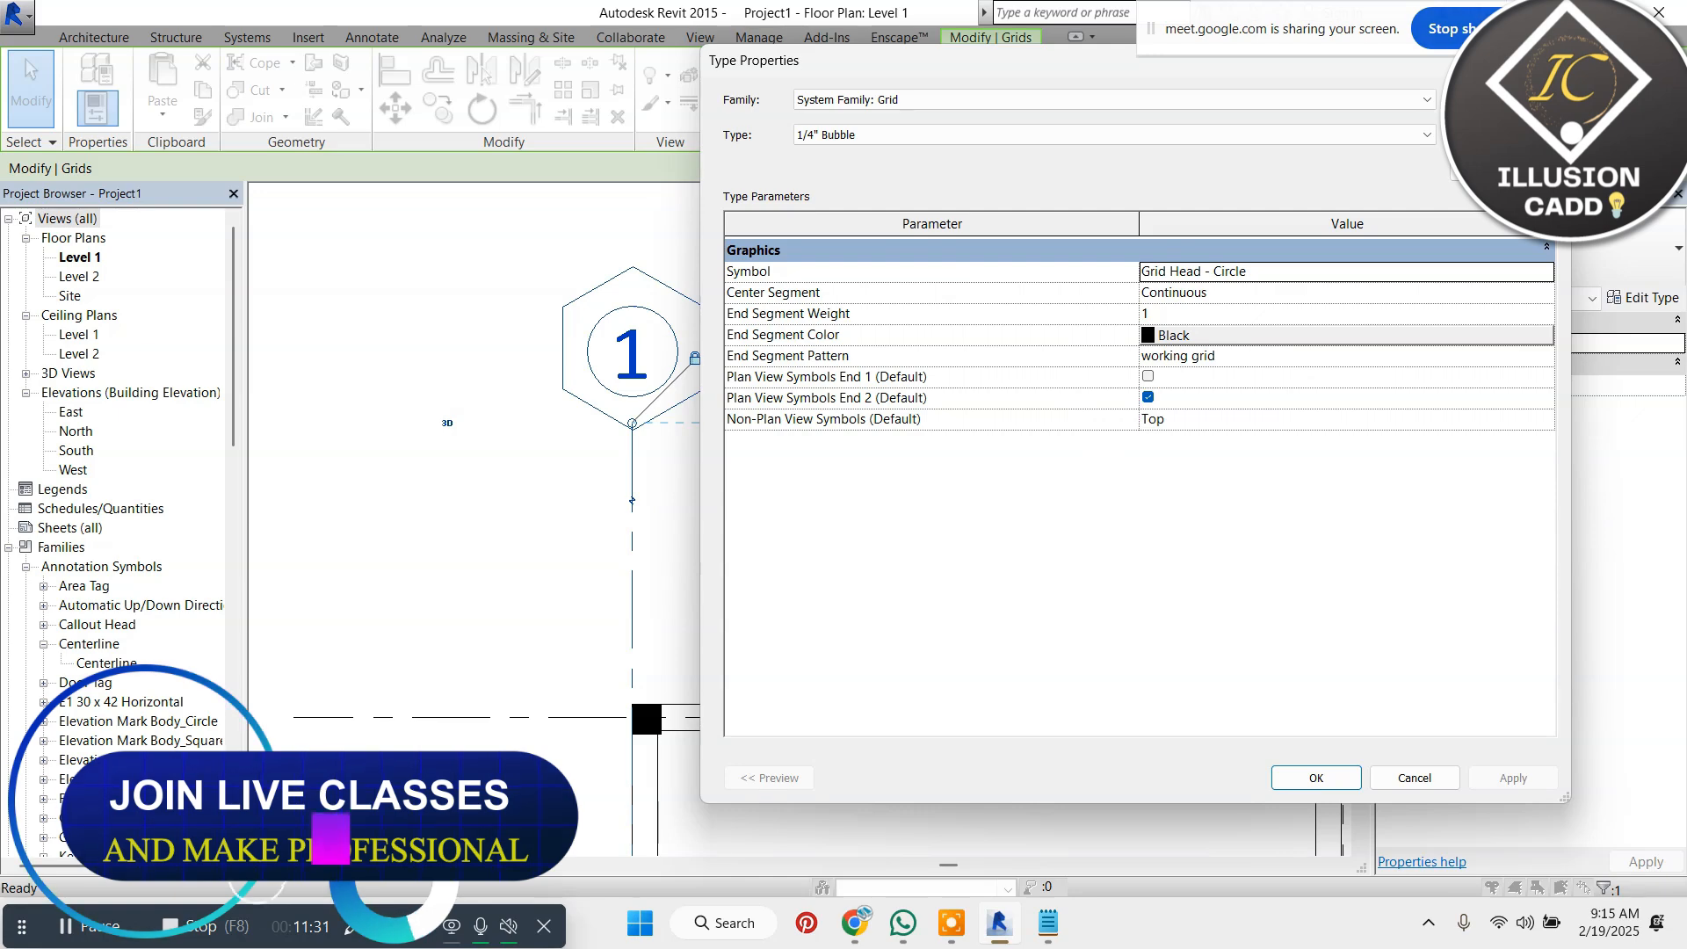
key("Escape")
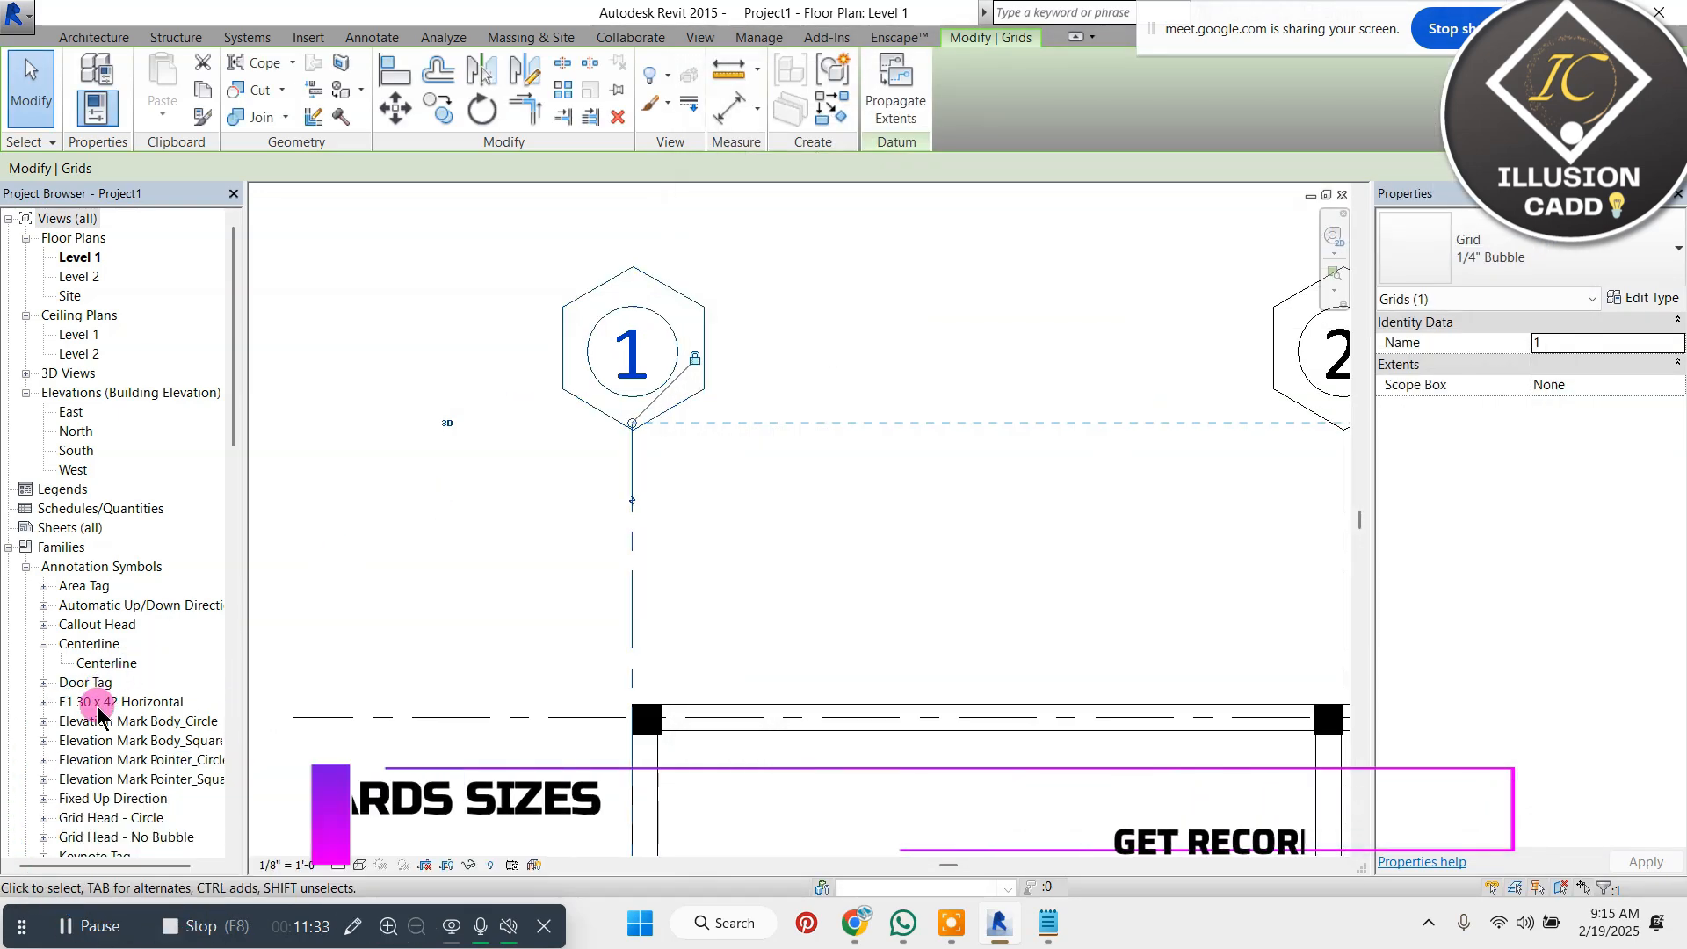
Reopen the Grid Head - Circle annotation family for editing and select the hexagon's upper-right edge
scroll(132, 573, "down", 1)
scroll(132, 573, "down", 1)
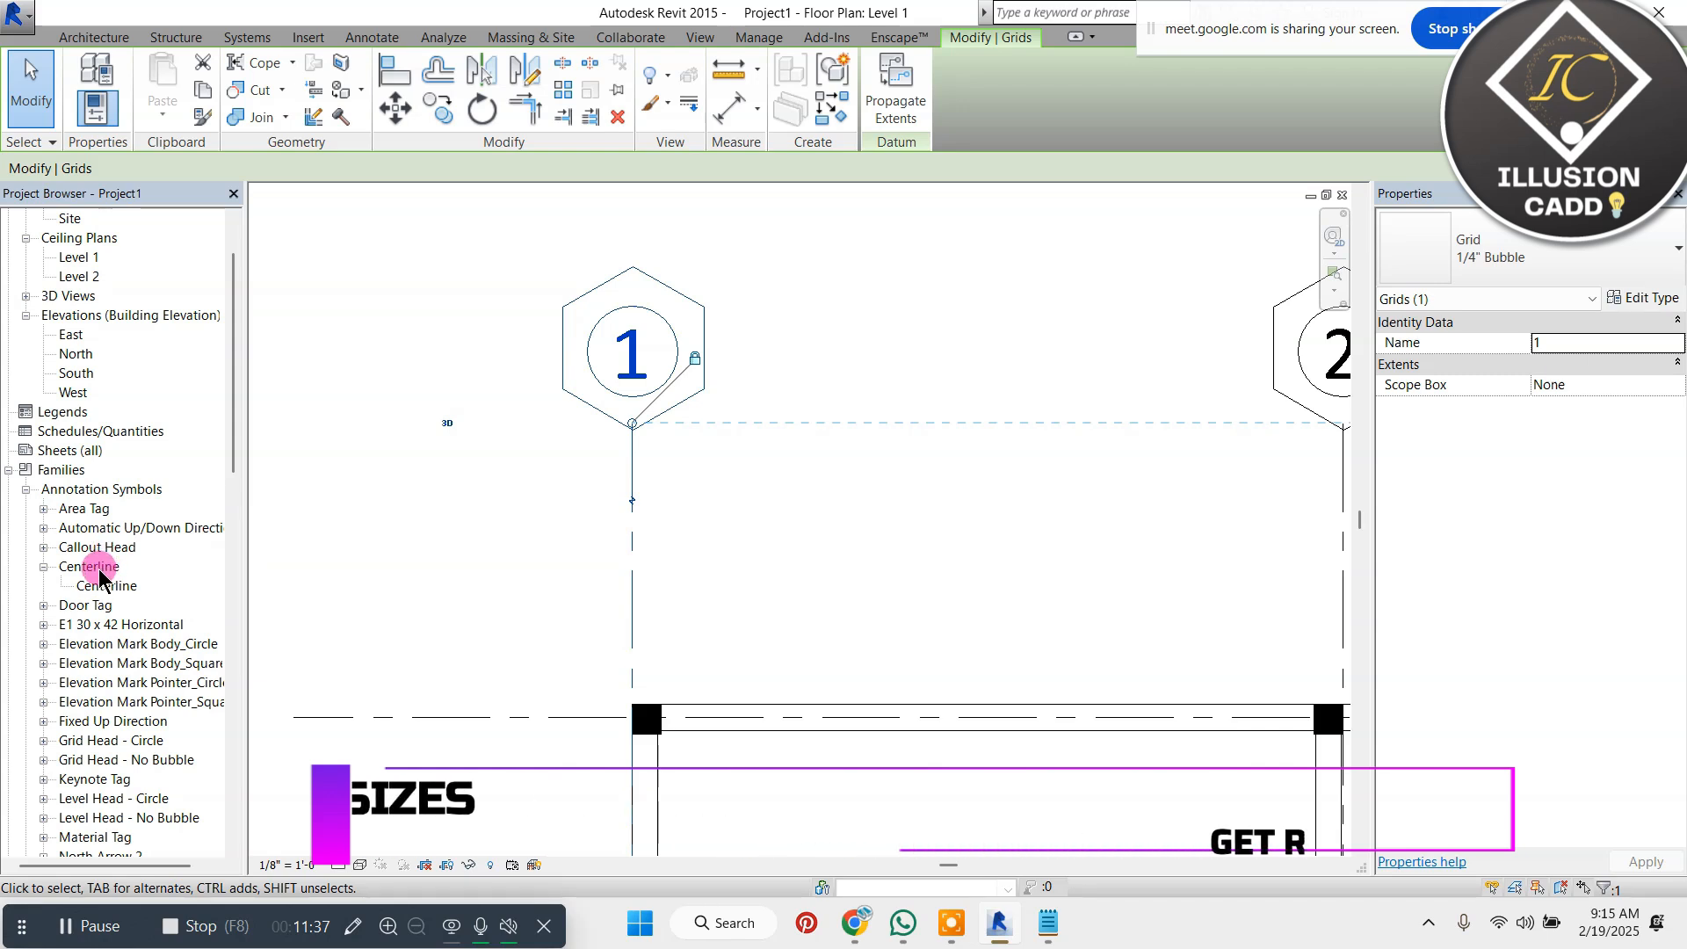
scroll(88, 576, "down", 2)
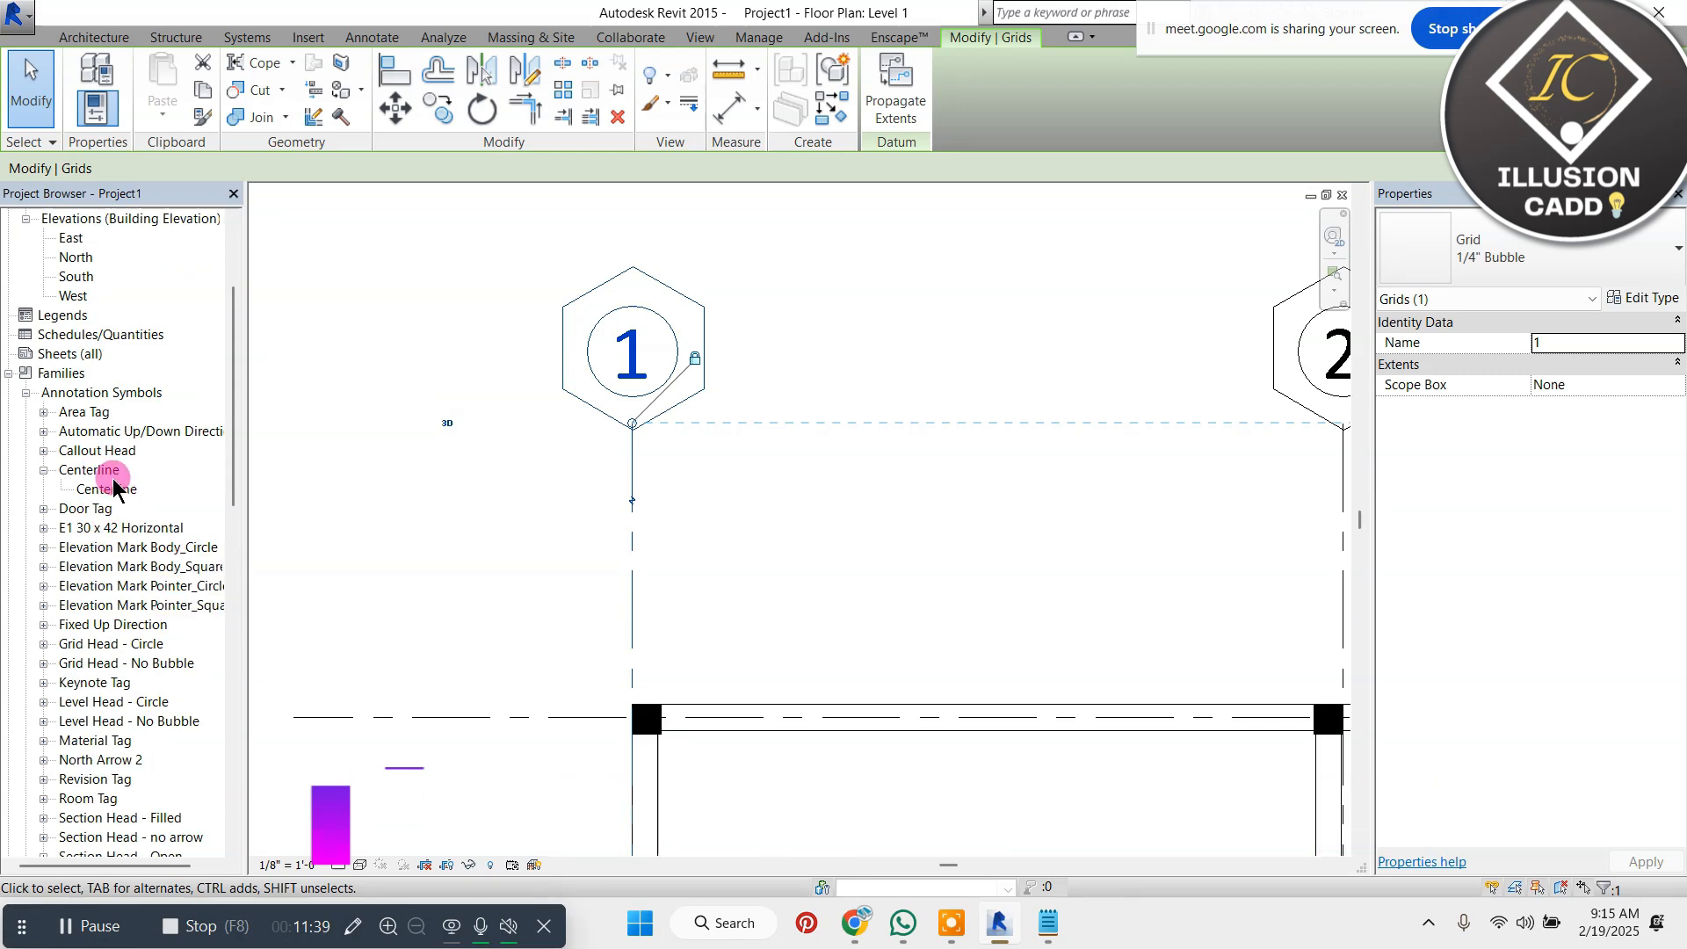
scroll(118, 494, "down", 3)
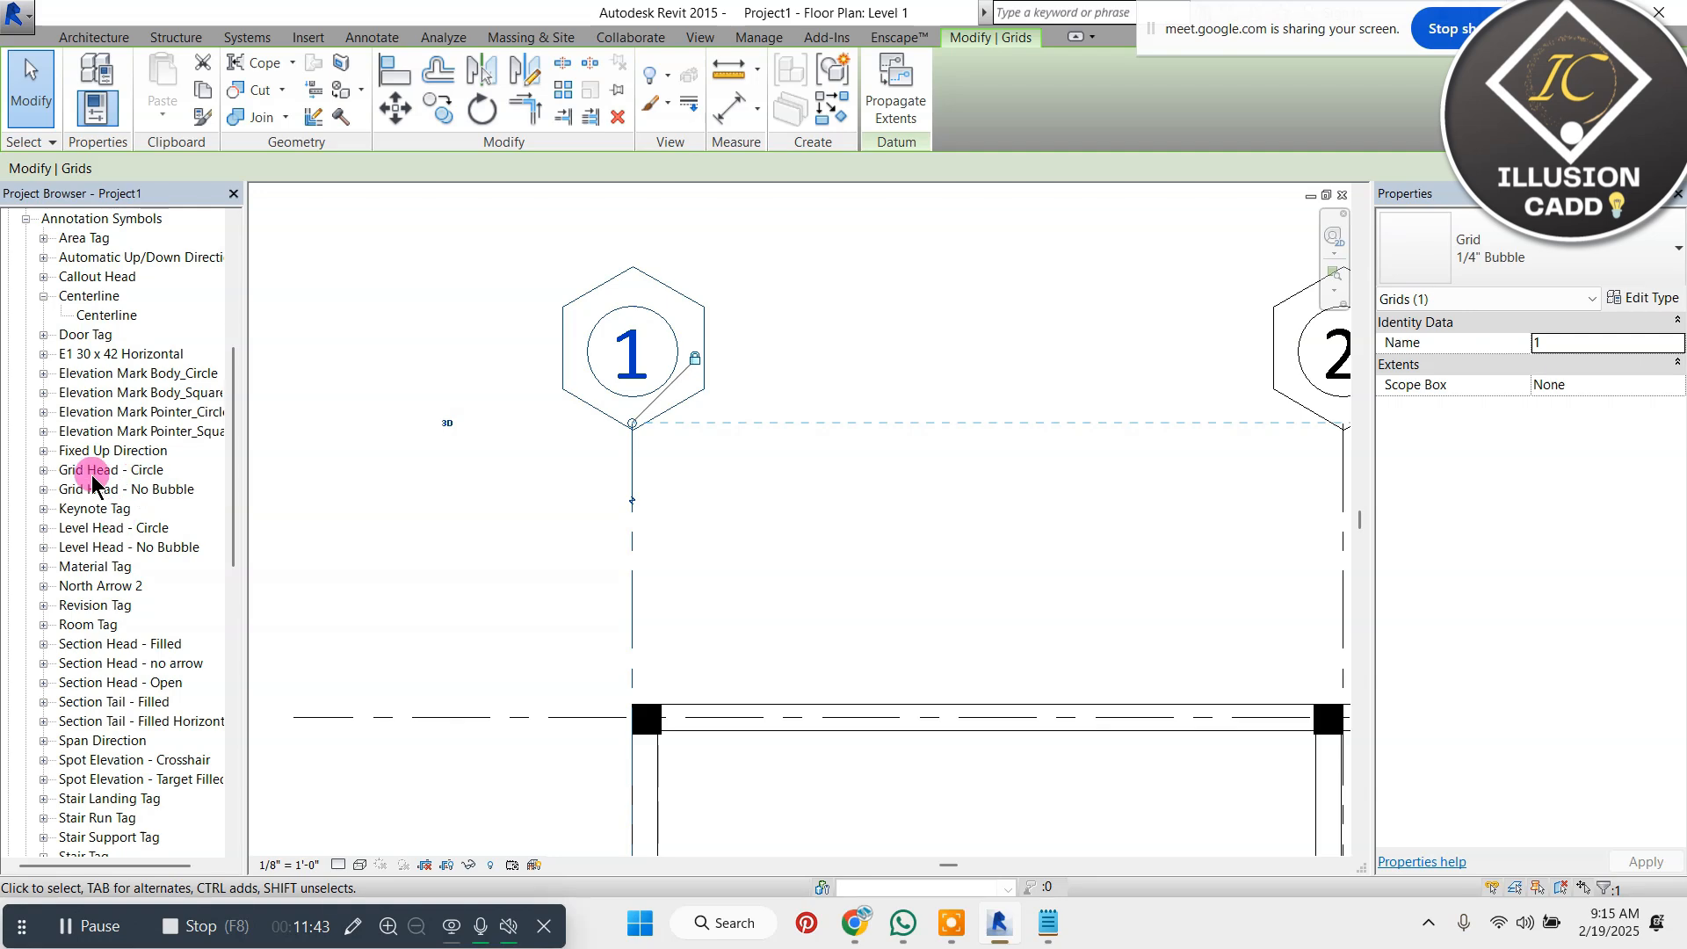
left_click(43, 470)
right_click(110, 474)
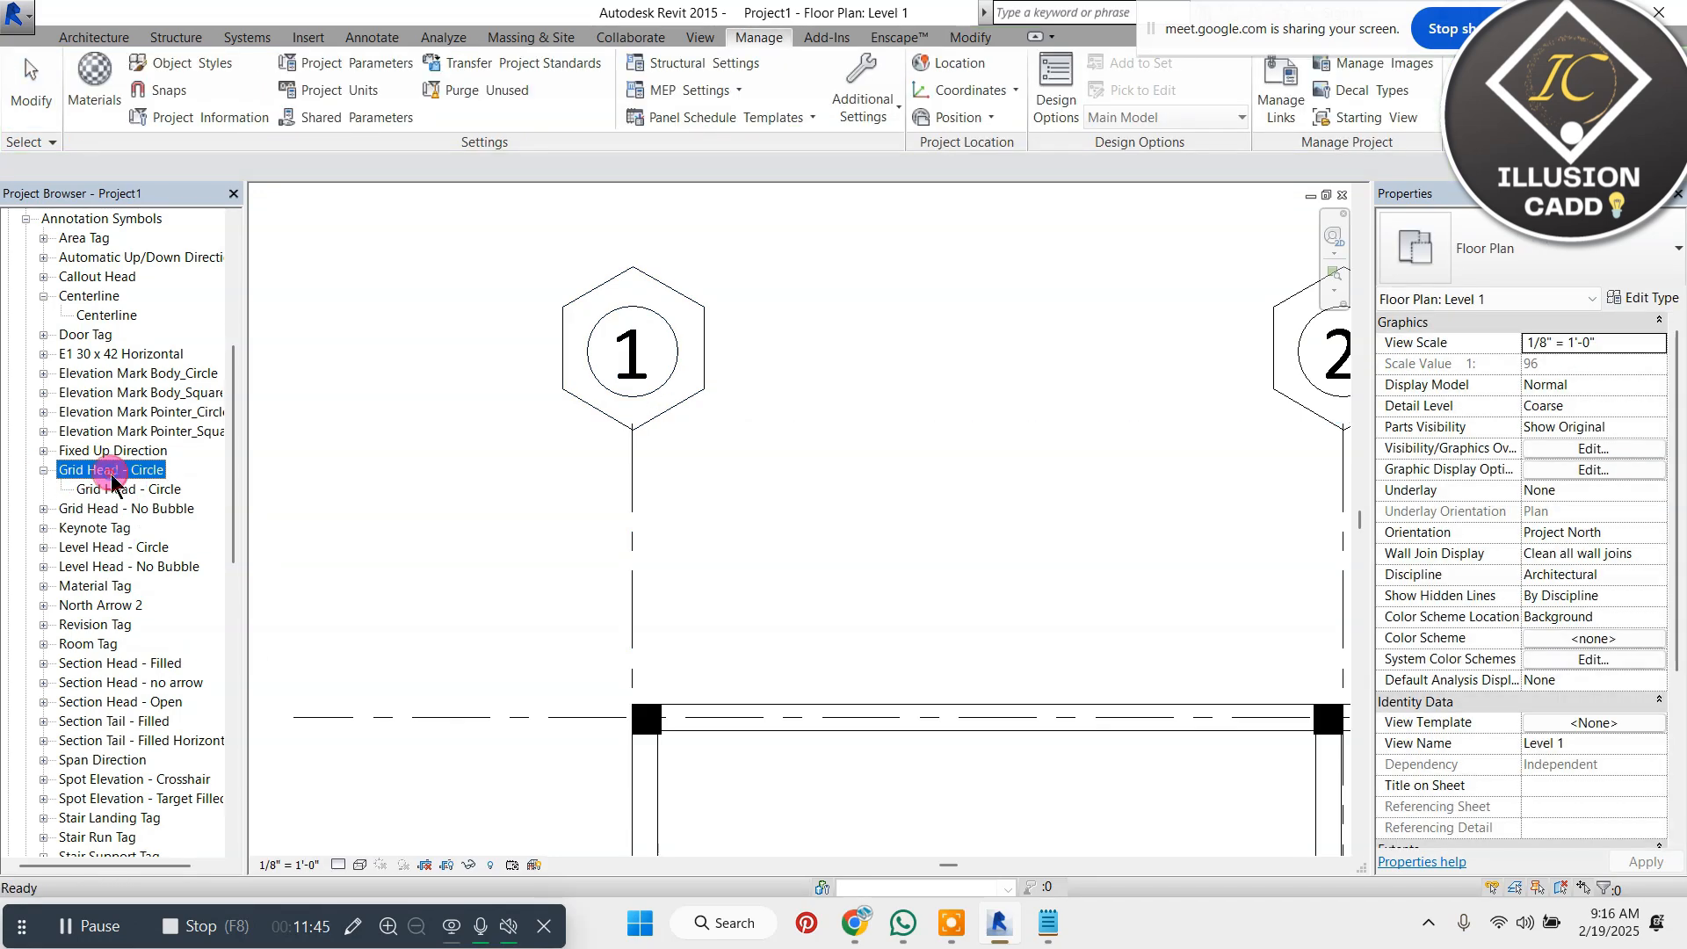
left_click(202, 571)
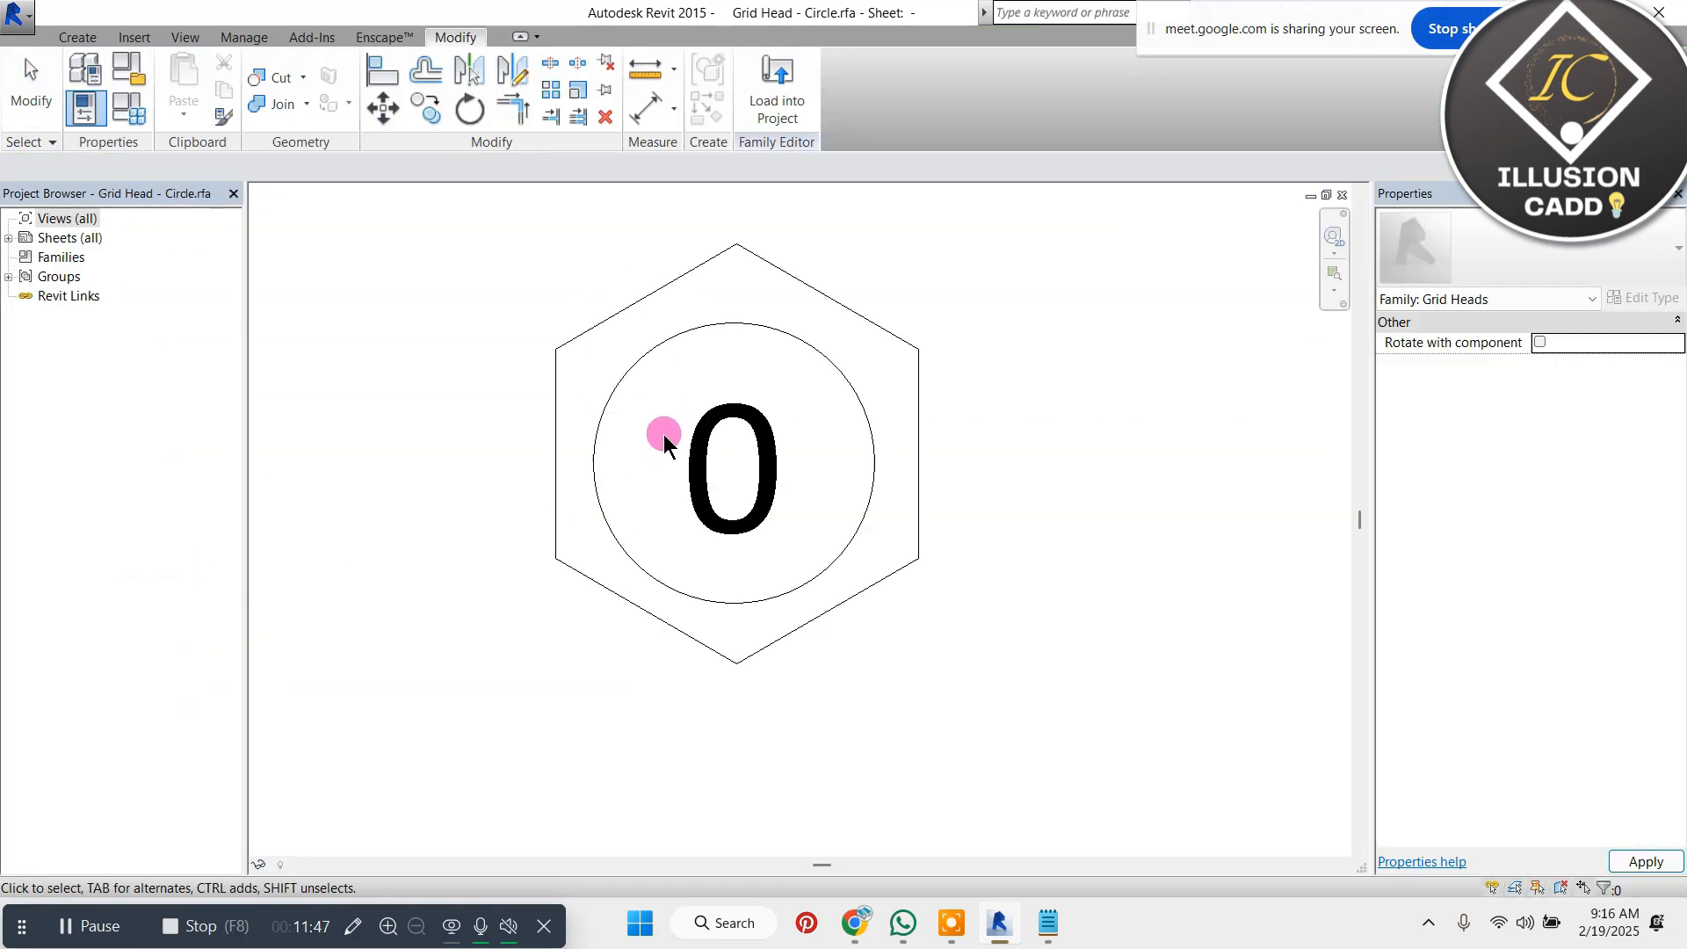
left_click(861, 316)
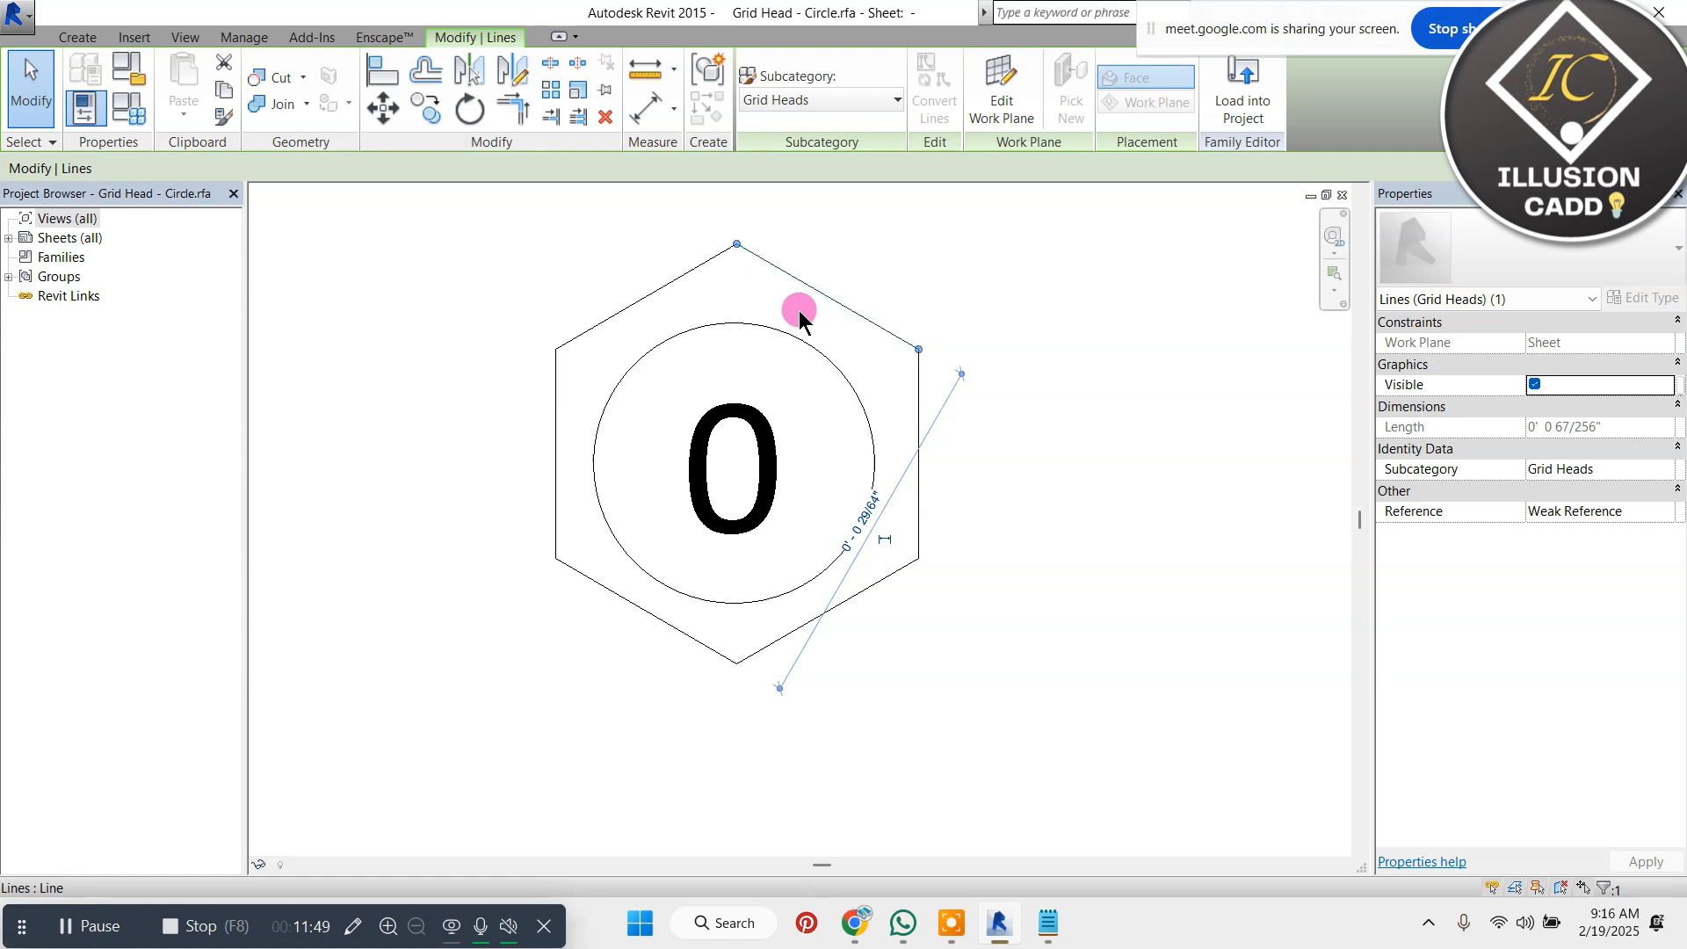
Delete the edges of the hexagon surrounding the circle in the grid head family, keeping the circle and its number label
key("Delete")
left_click(676, 278)
key("Delete")
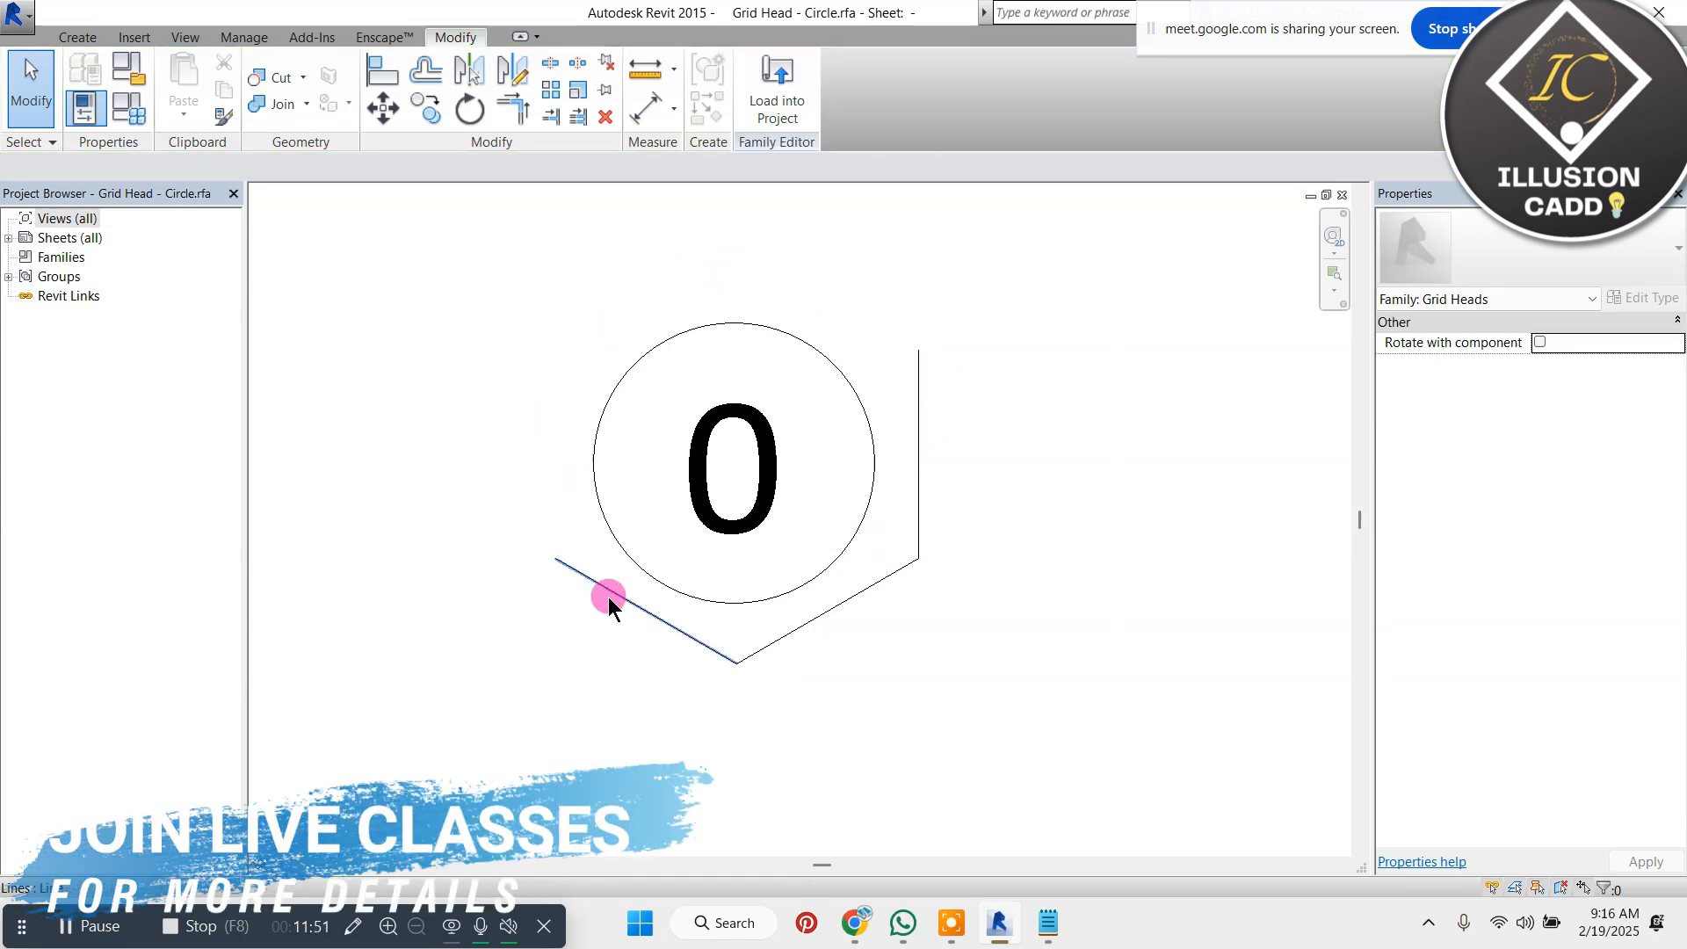
left_click(609, 603)
key("Delete")
left_click(917, 534)
key("Delete")
left_click(899, 546)
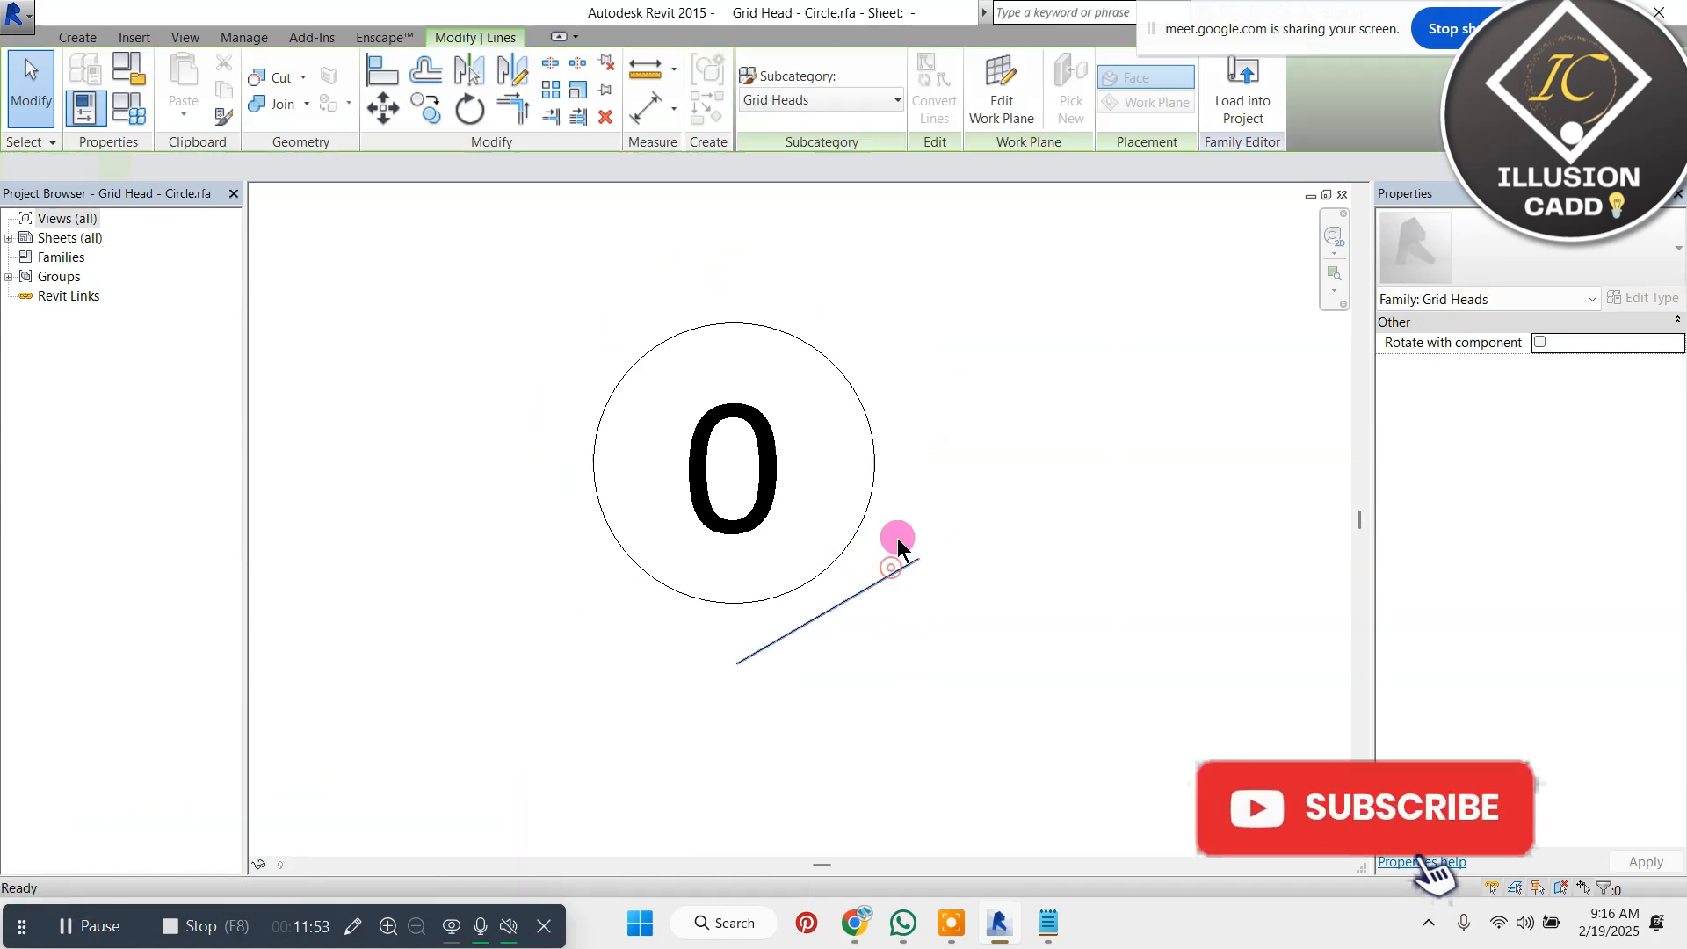
key("Delete")
Move the number label slightly upward inside the circle and deselect it
left_click(752, 444)
mouse_move(750, 441)
left_mouse_down()
mouse_move(750, 403)
mouse_move(765, 444)
left_mouse_up()
left_click(1326, 381)
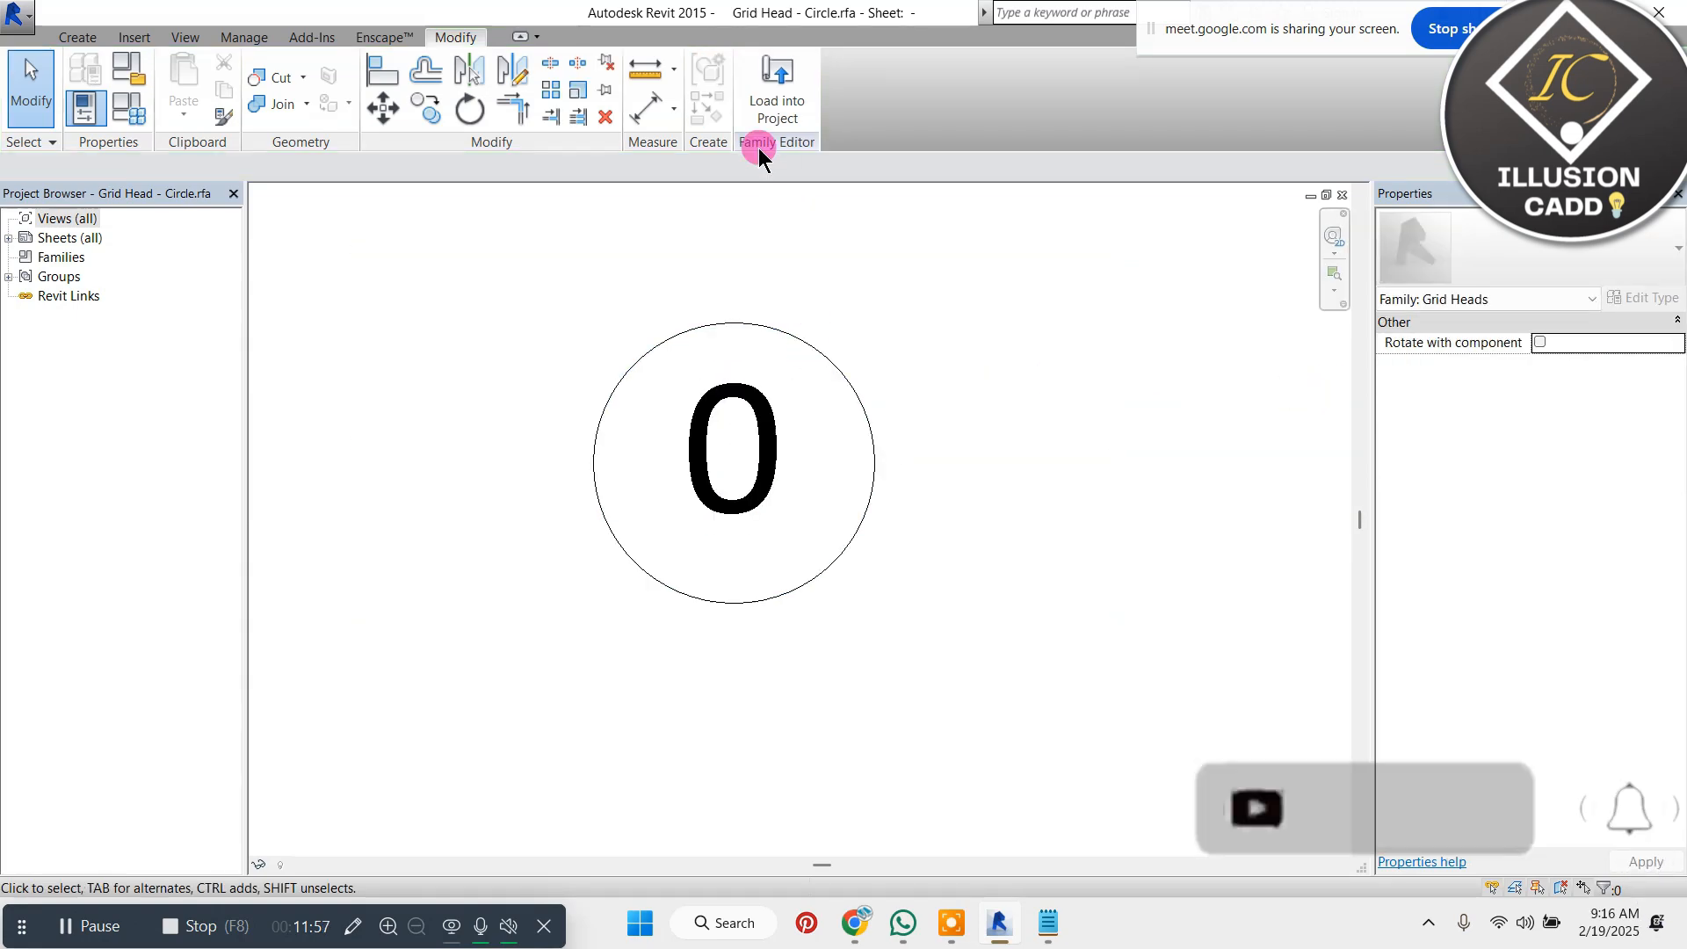
Load the circular grid head family into Project1, overwriting the existing version
left_click(774, 95)
left_click(806, 616)
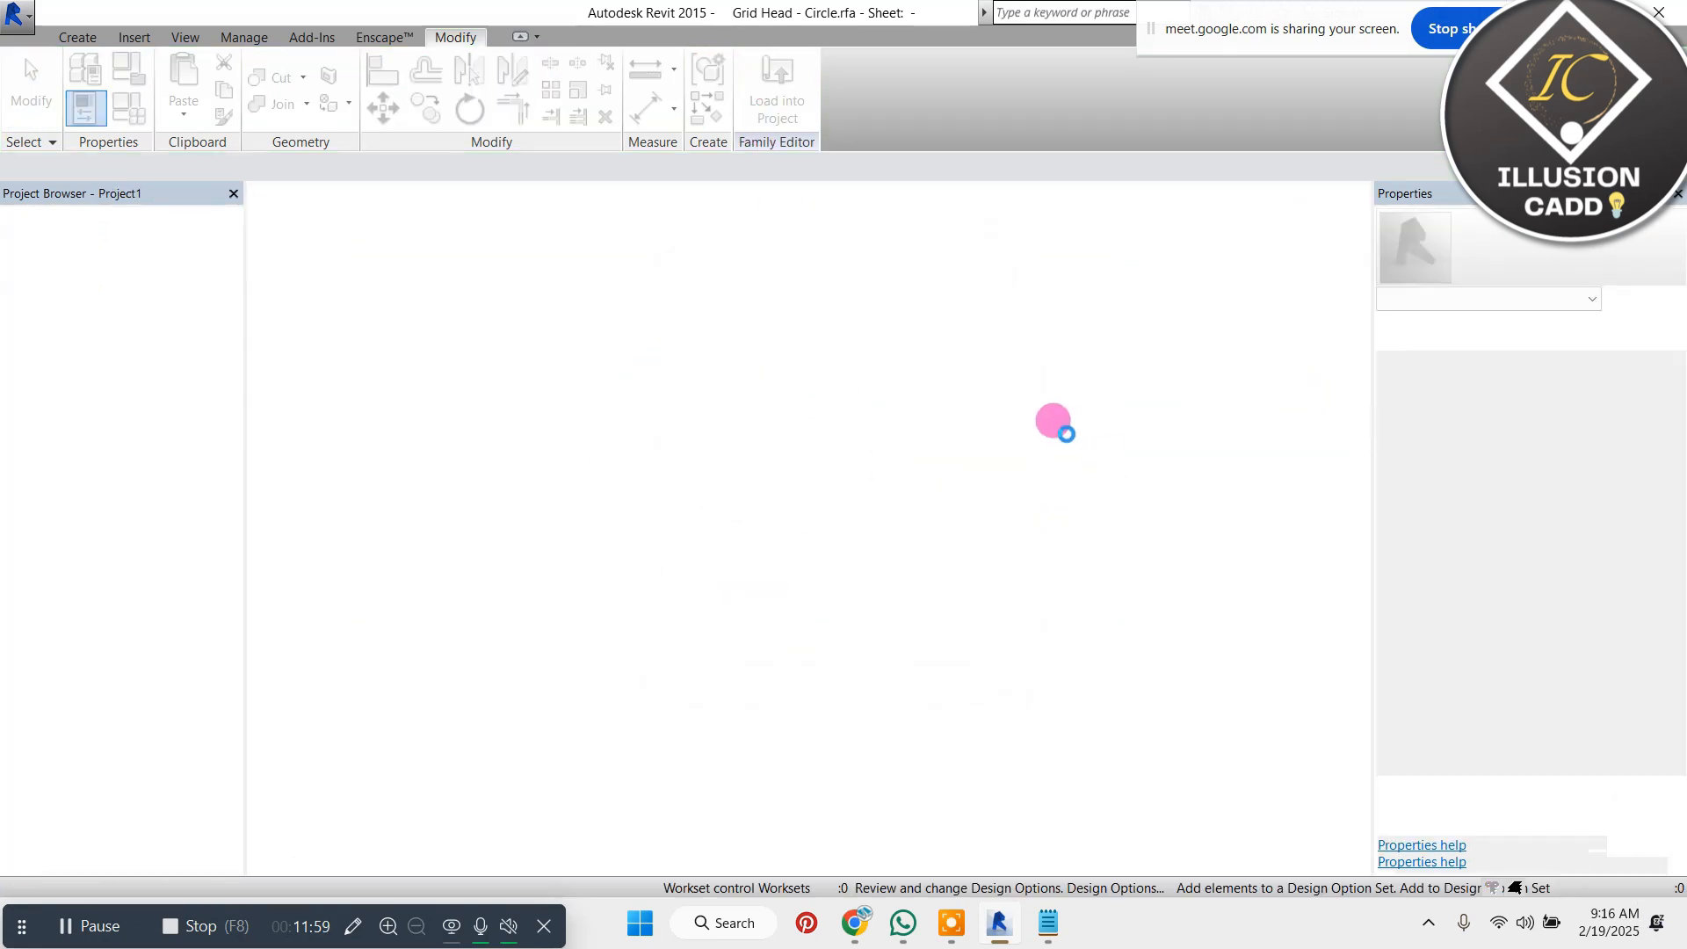
left_click(967, 410)
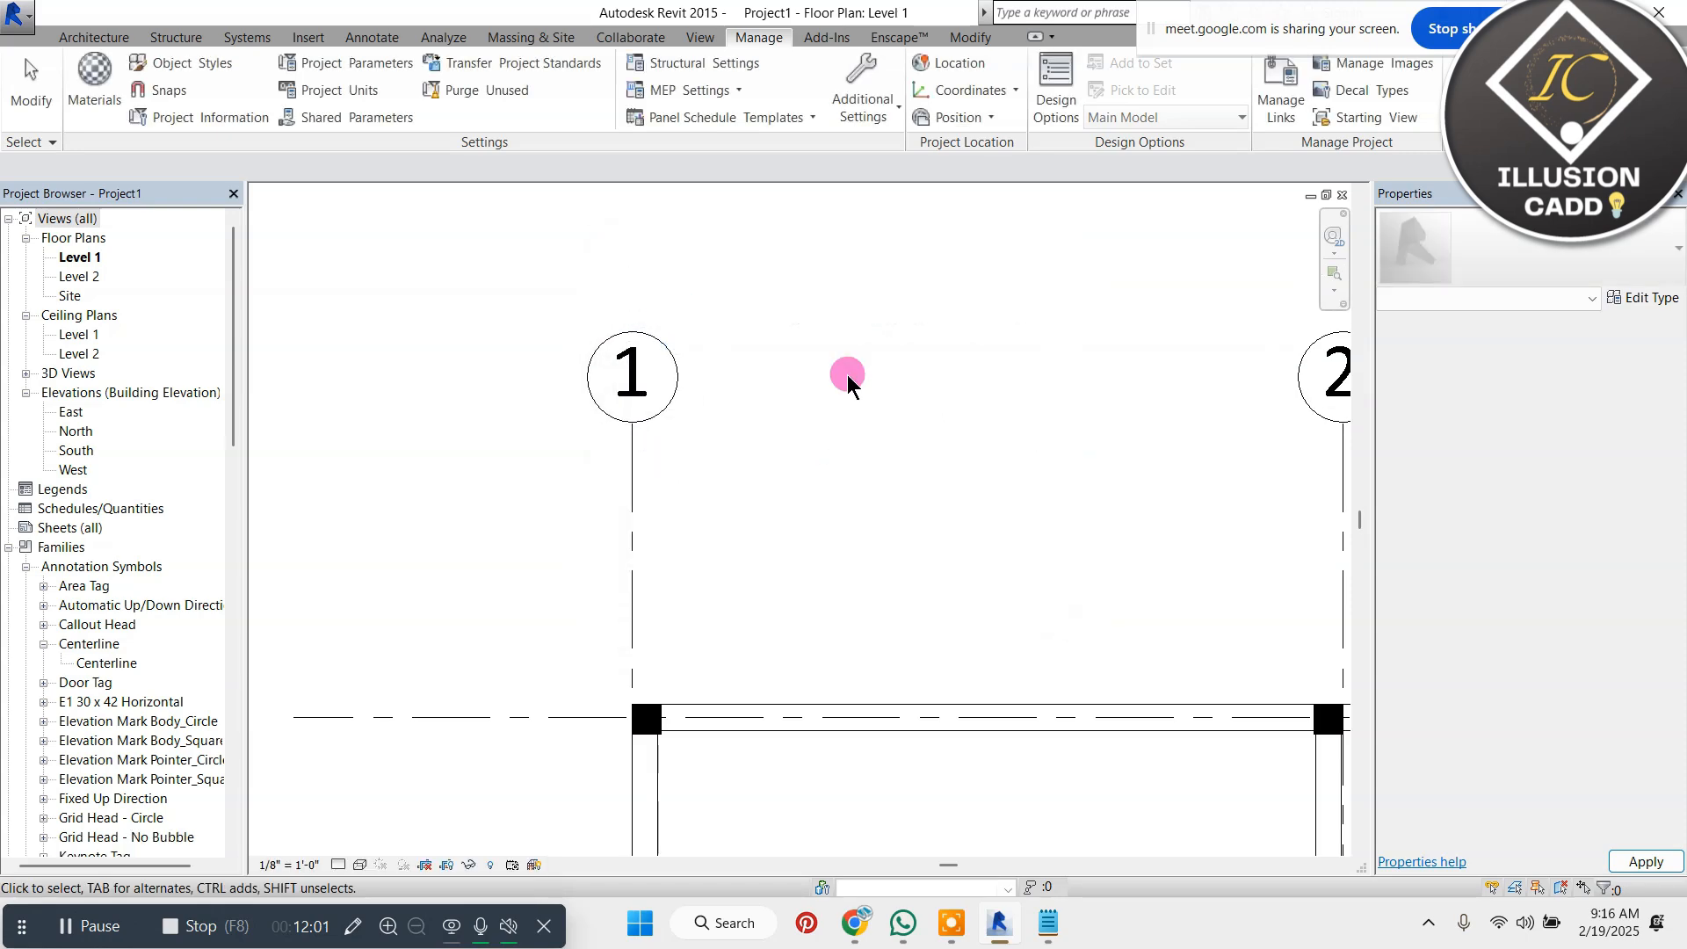
Select the exterior Generic - 8" wall along grid line 1 in the Level 1 floor plan
scroll(687, 292, "down", 3)
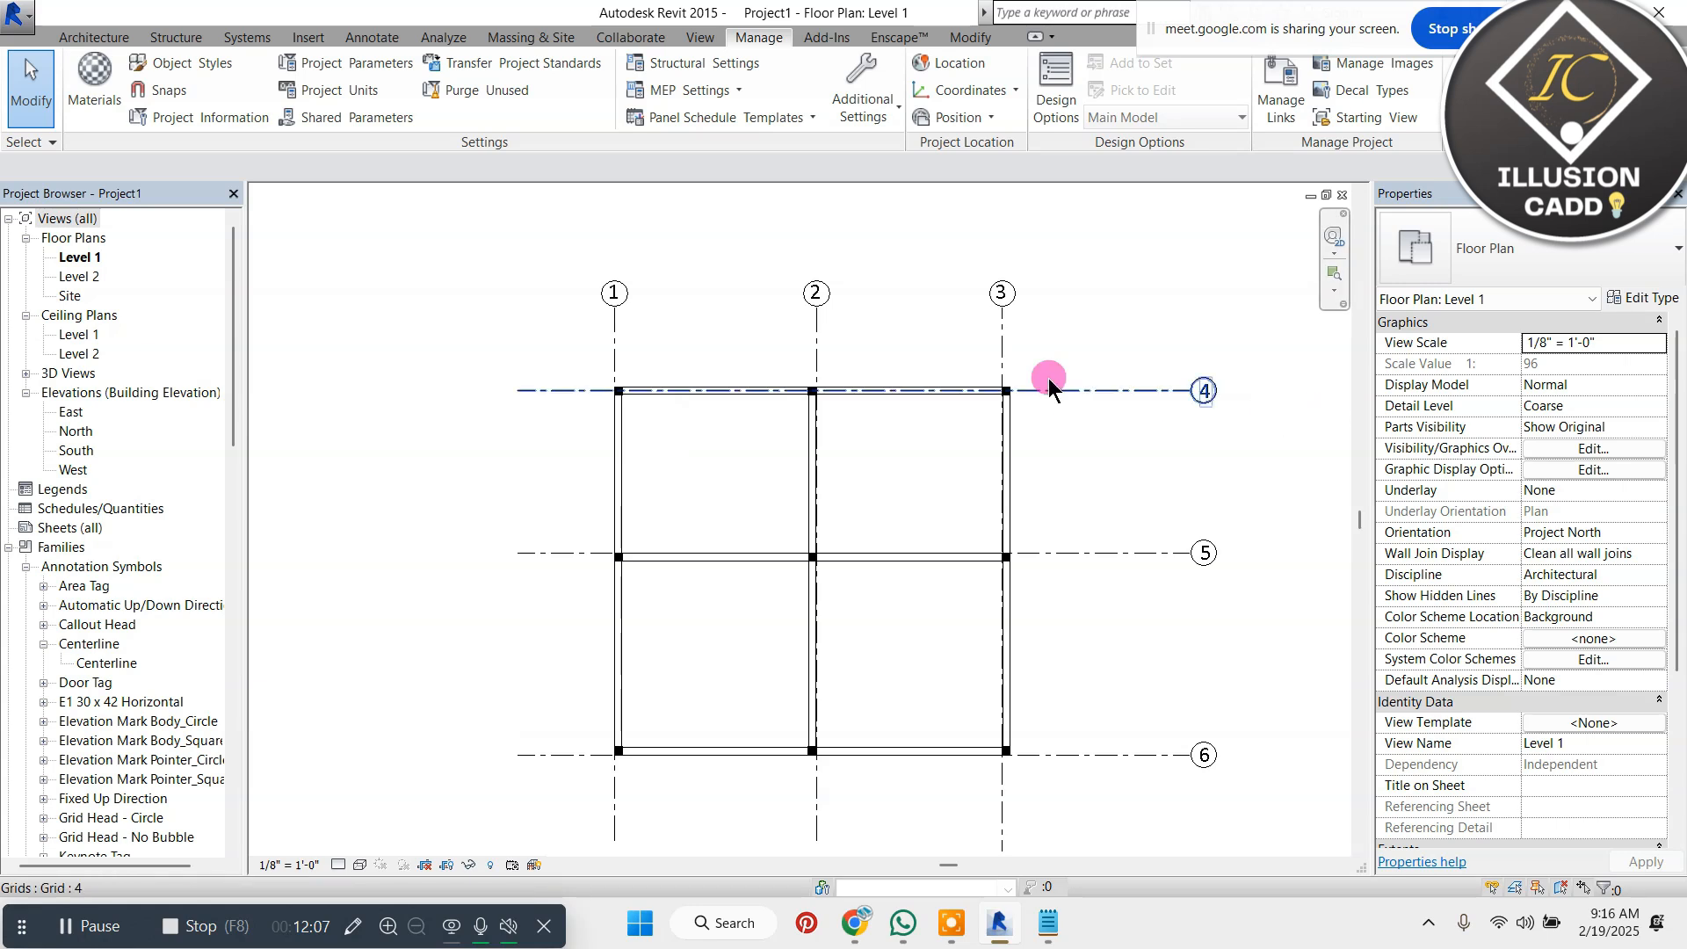
scroll(703, 327, "down", 2)
scroll(701, 380, "up", 4)
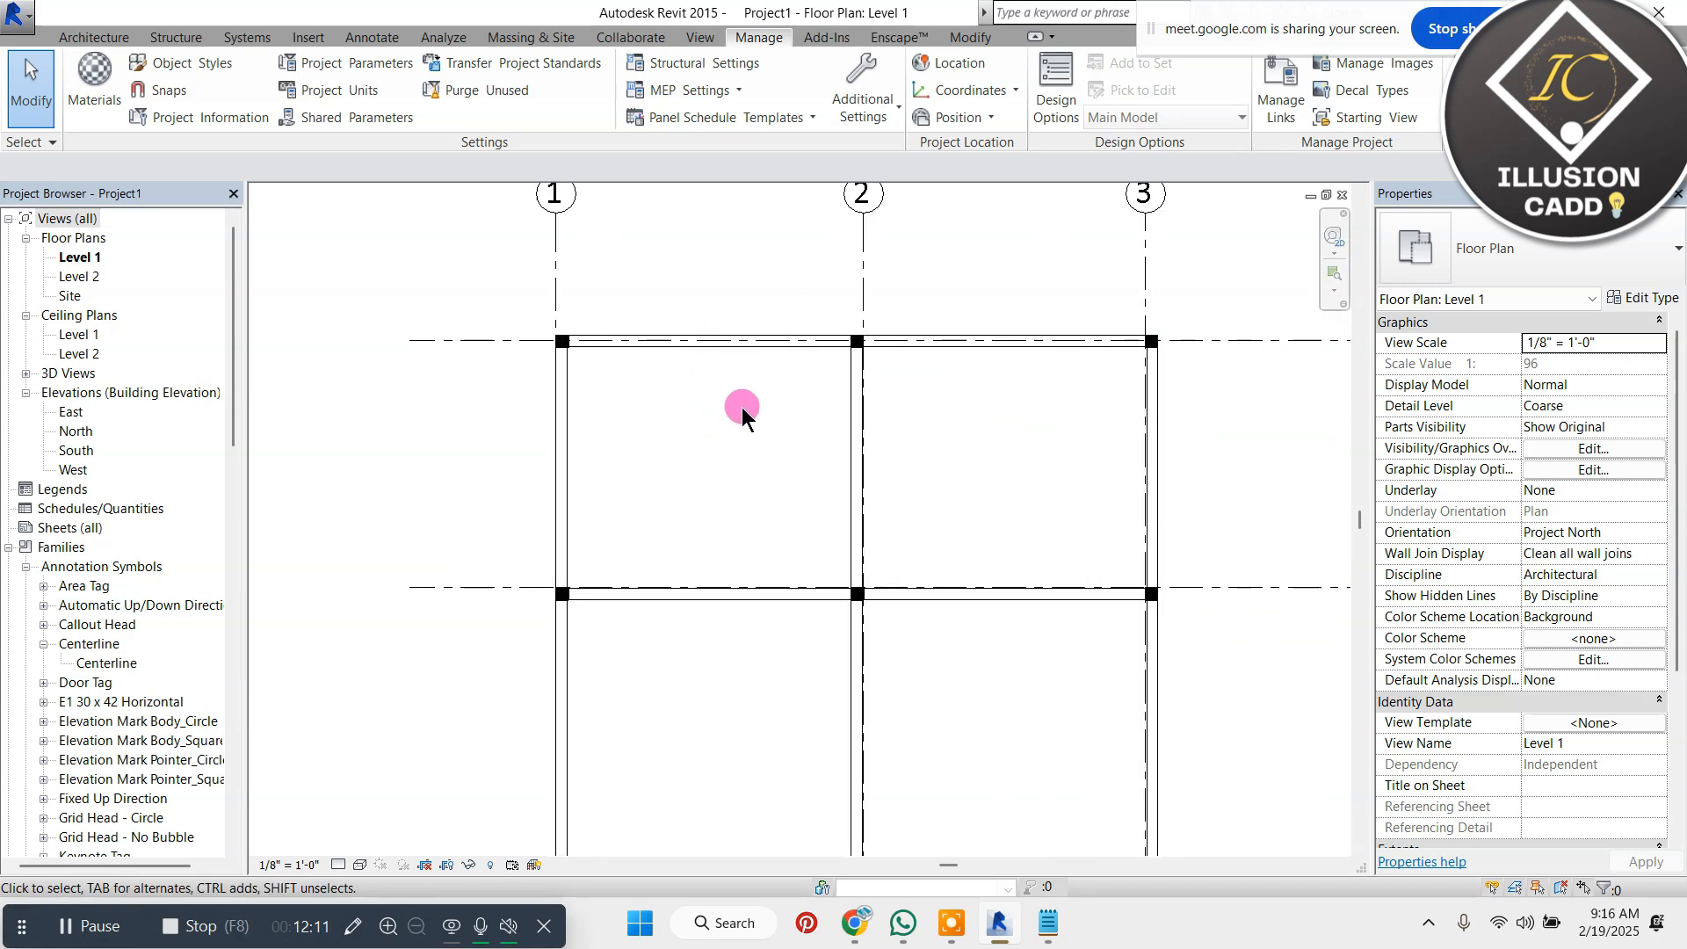
scroll(742, 407, "down", 2)
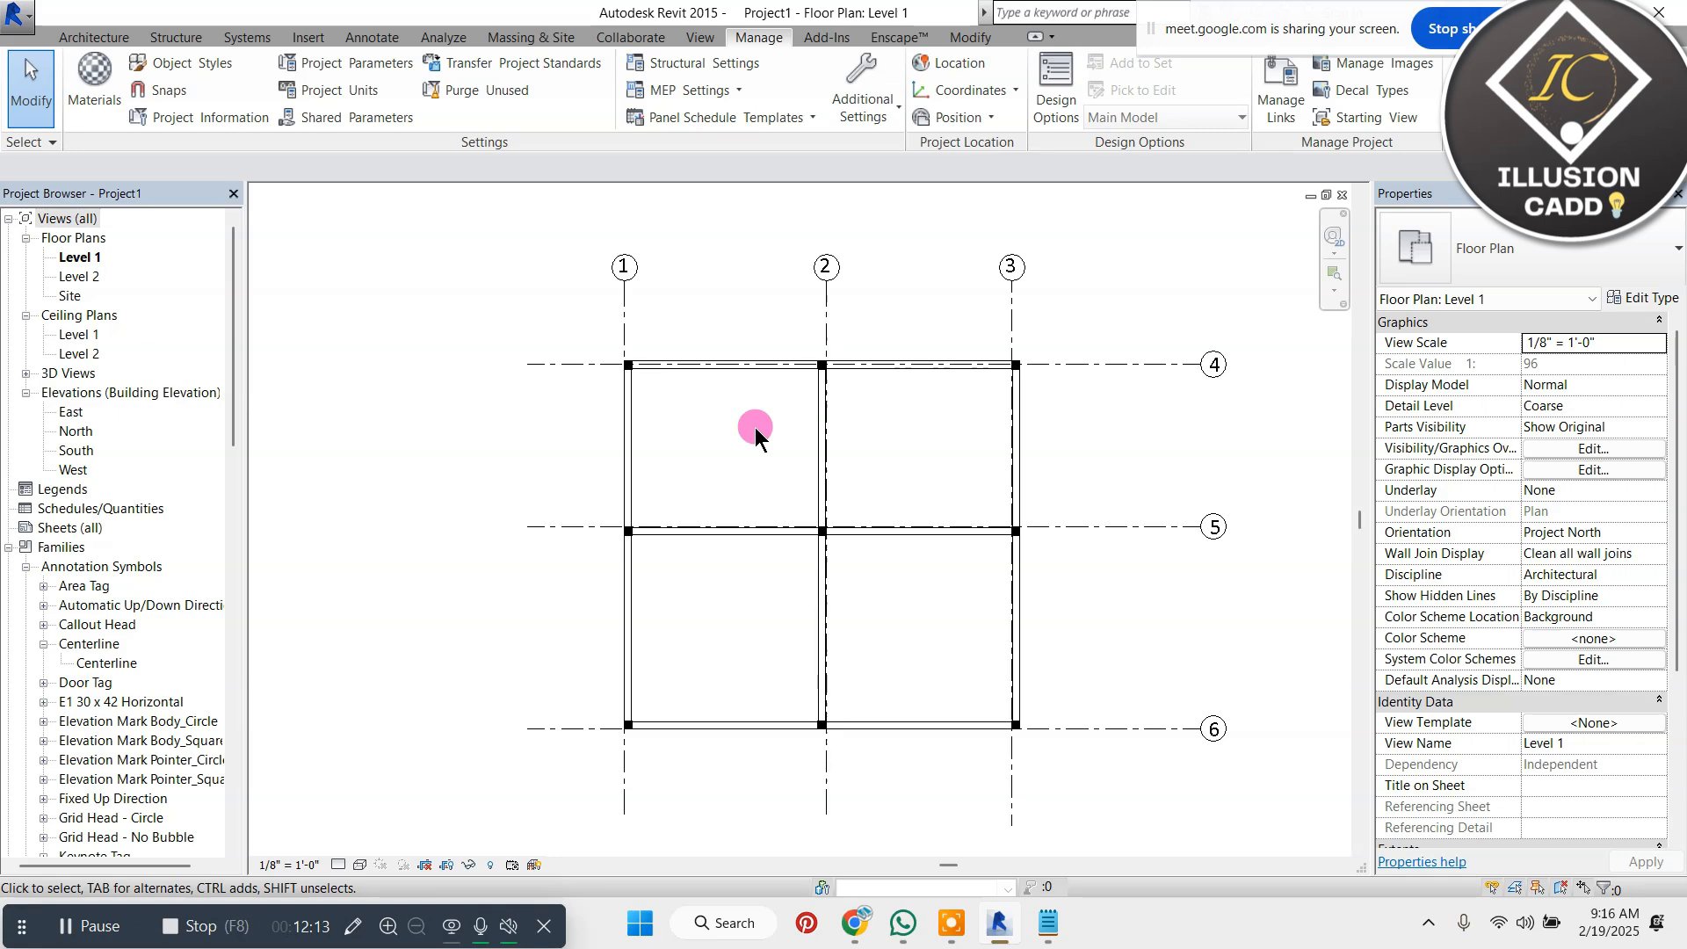
scroll(756, 428, "up", 3)
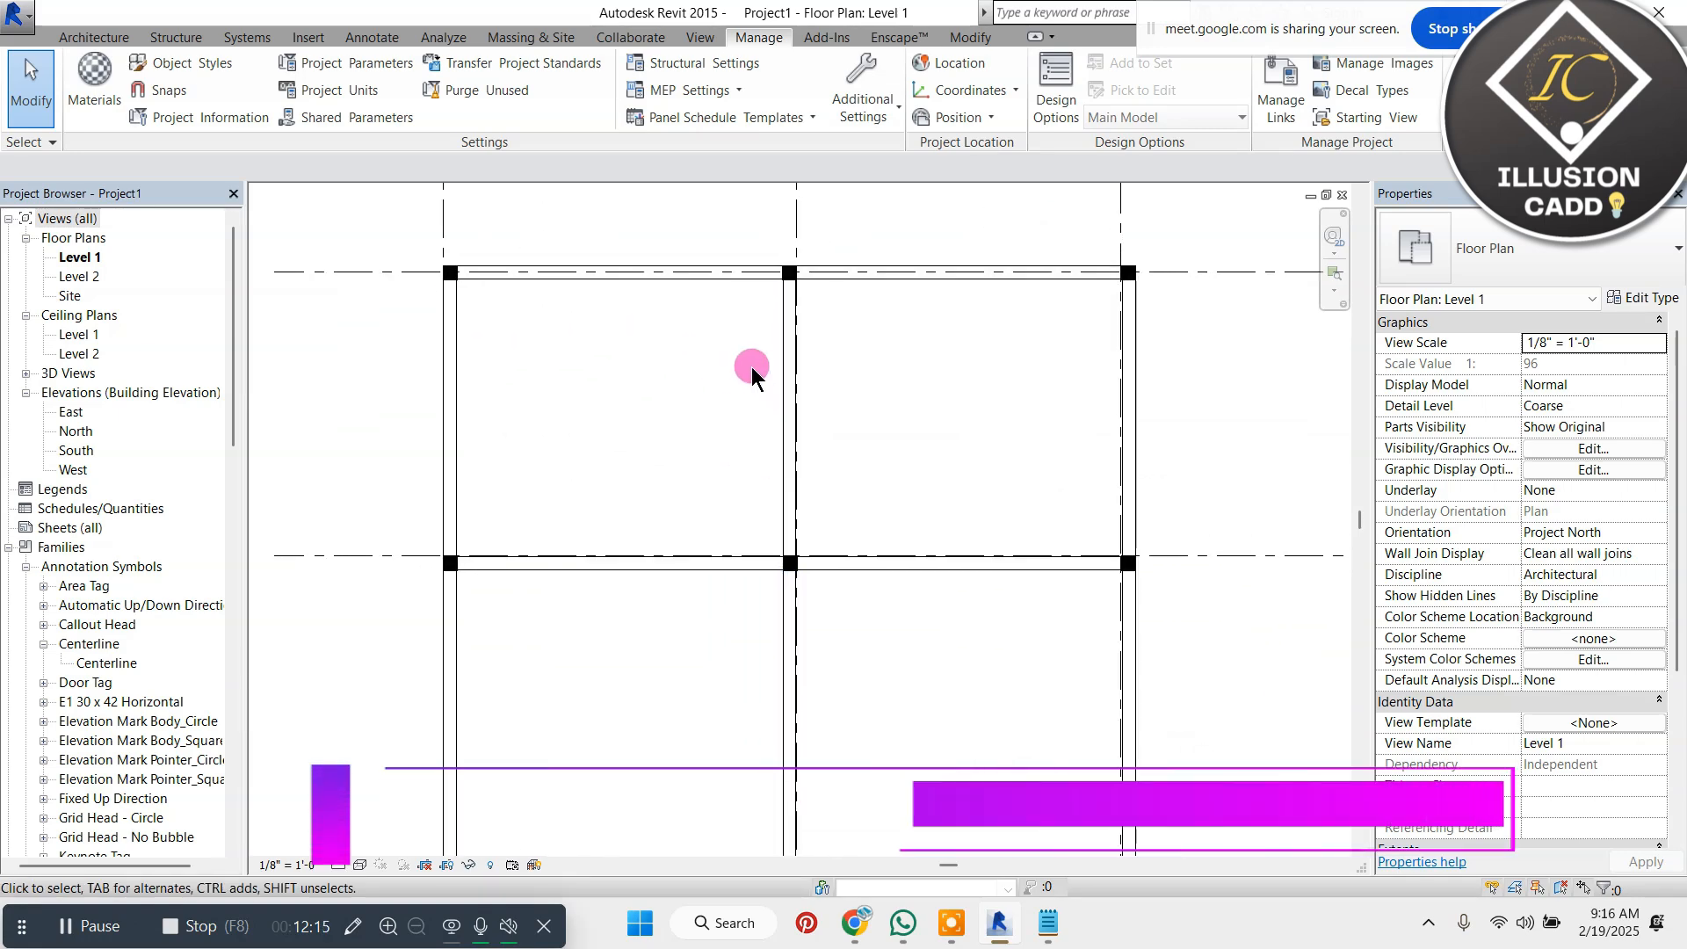
left_click(452, 389)
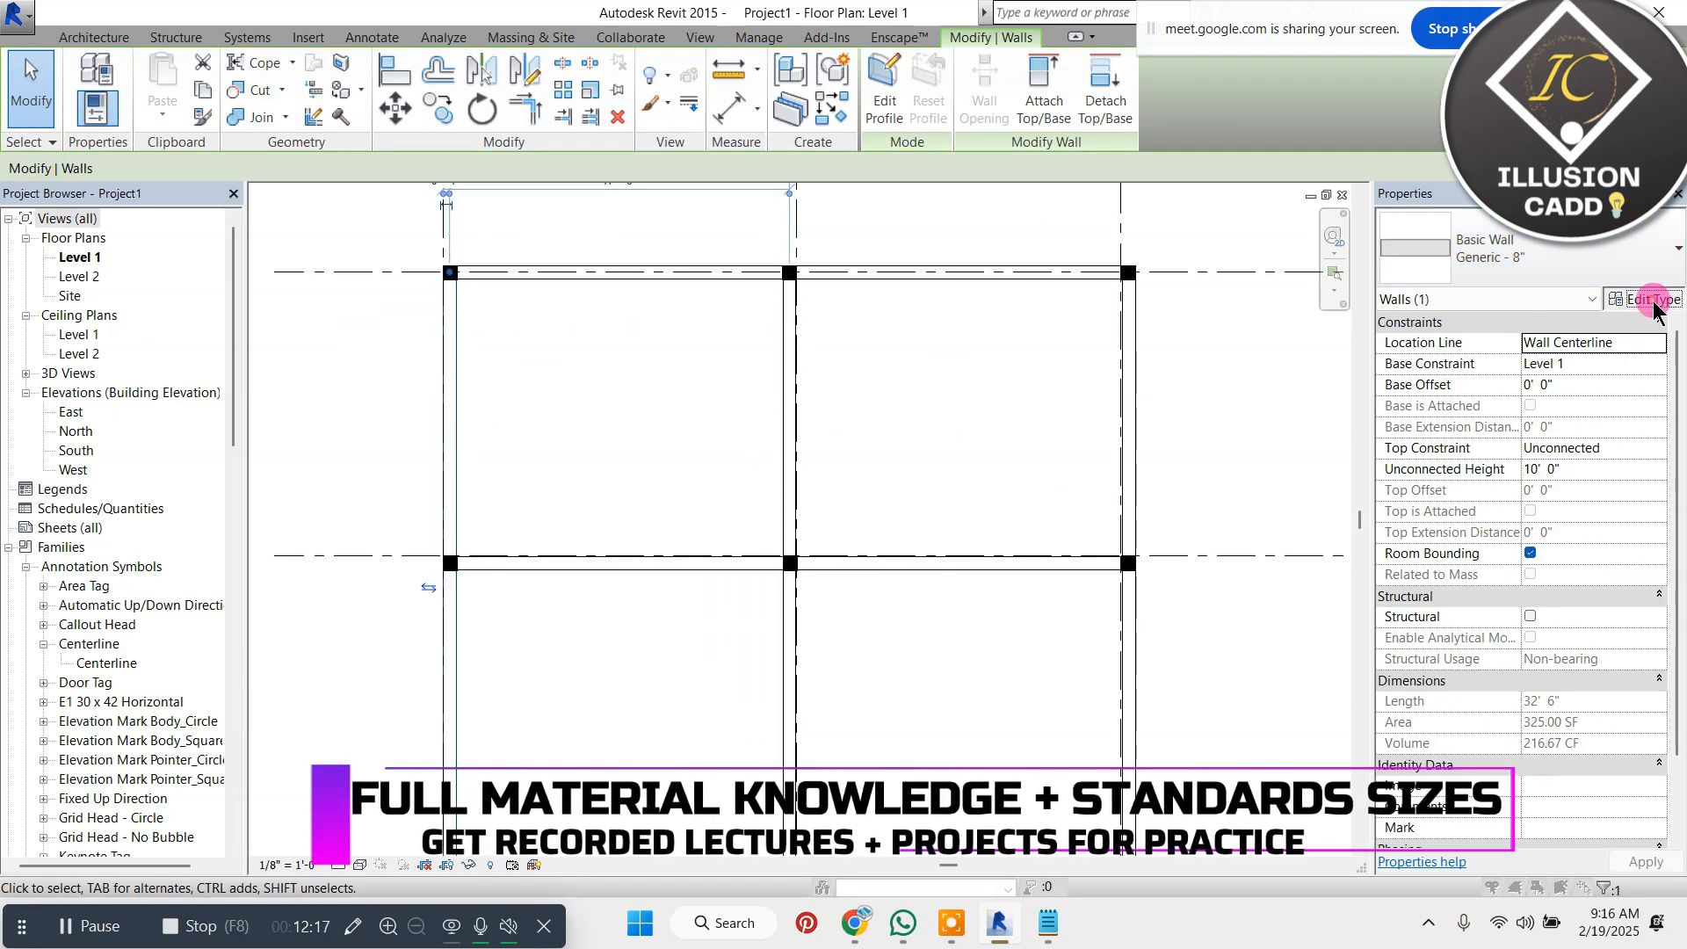